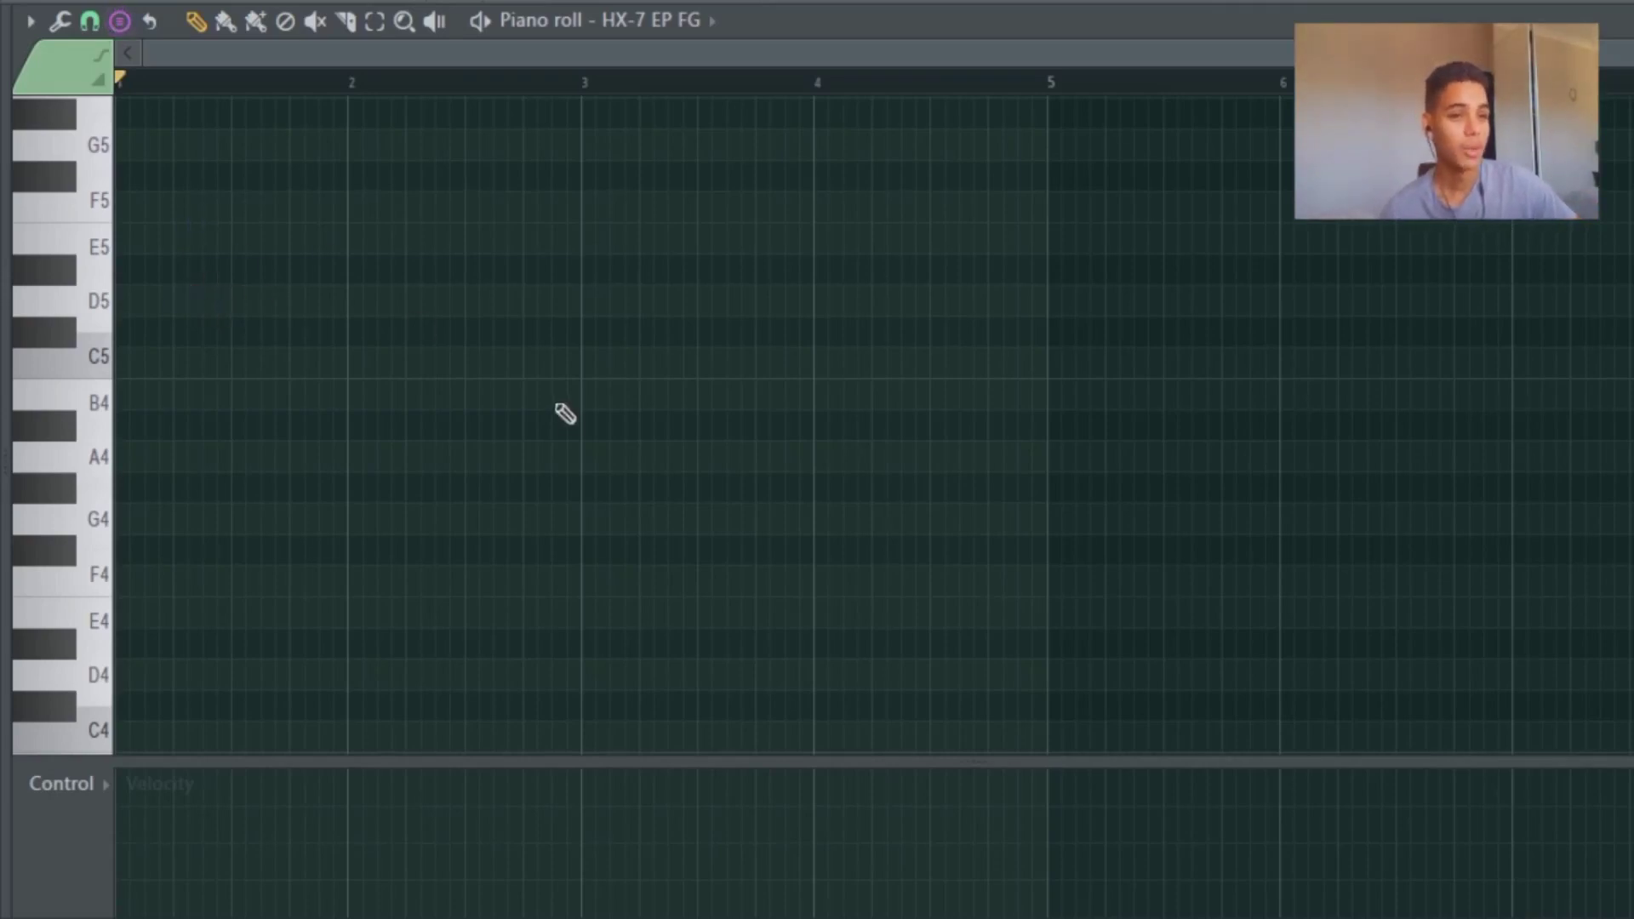
Step: Add a two-bar E4, G4, B4, D5, F#5 chord at bar 1 and place a copy of it at bar 3
left_click(515, 587)
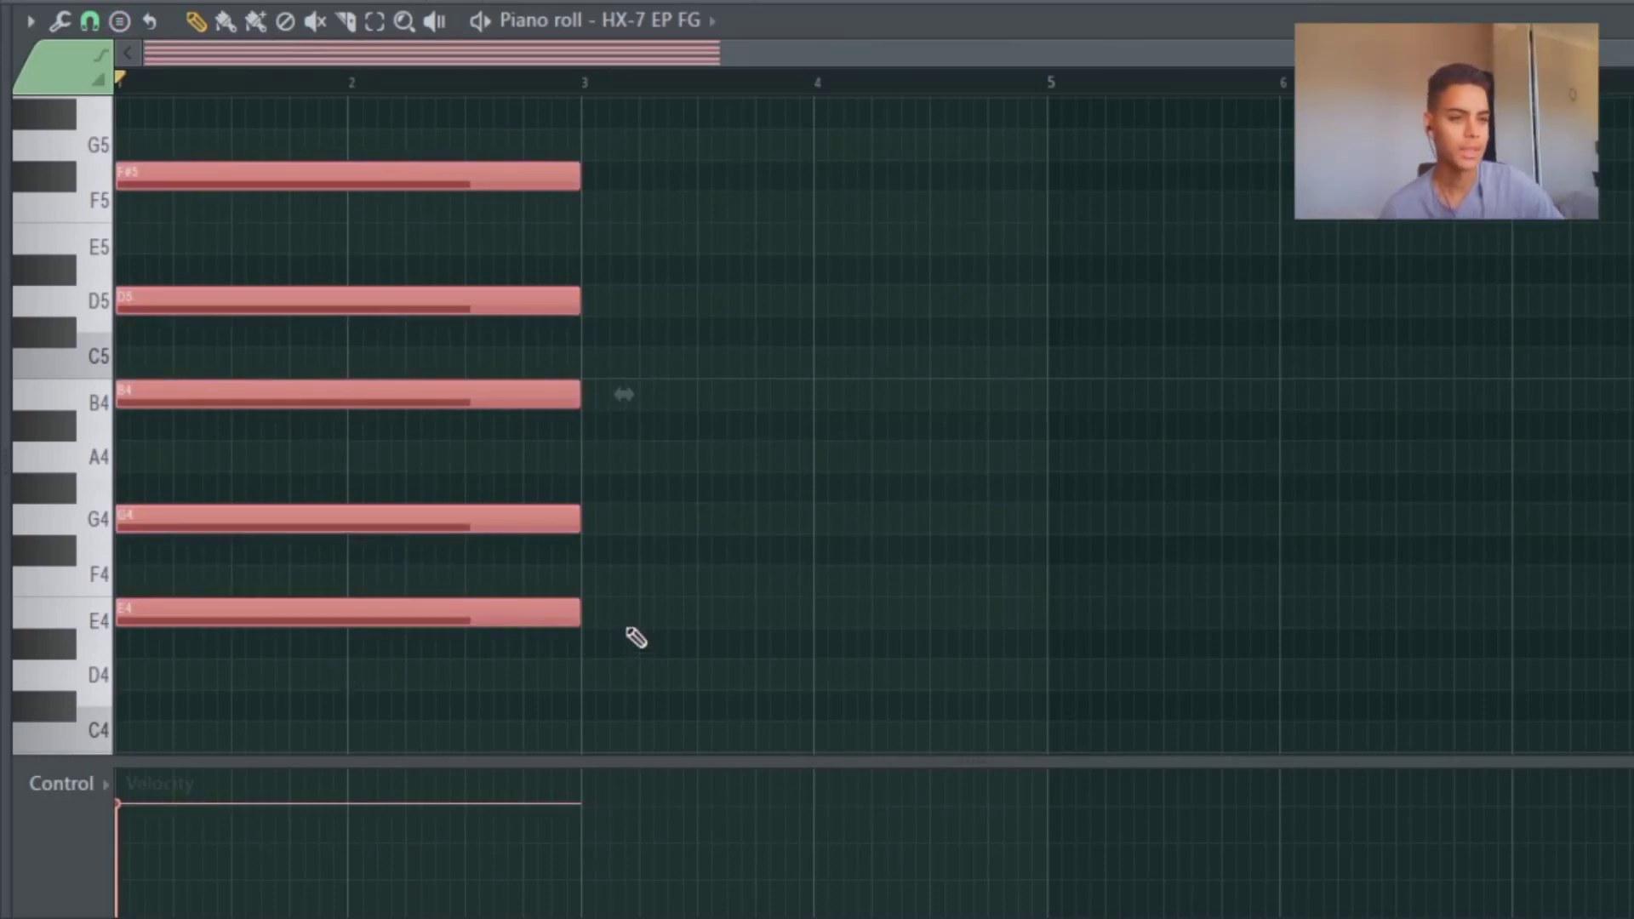
scroll(630, 630, "up", 2, "ctrl")
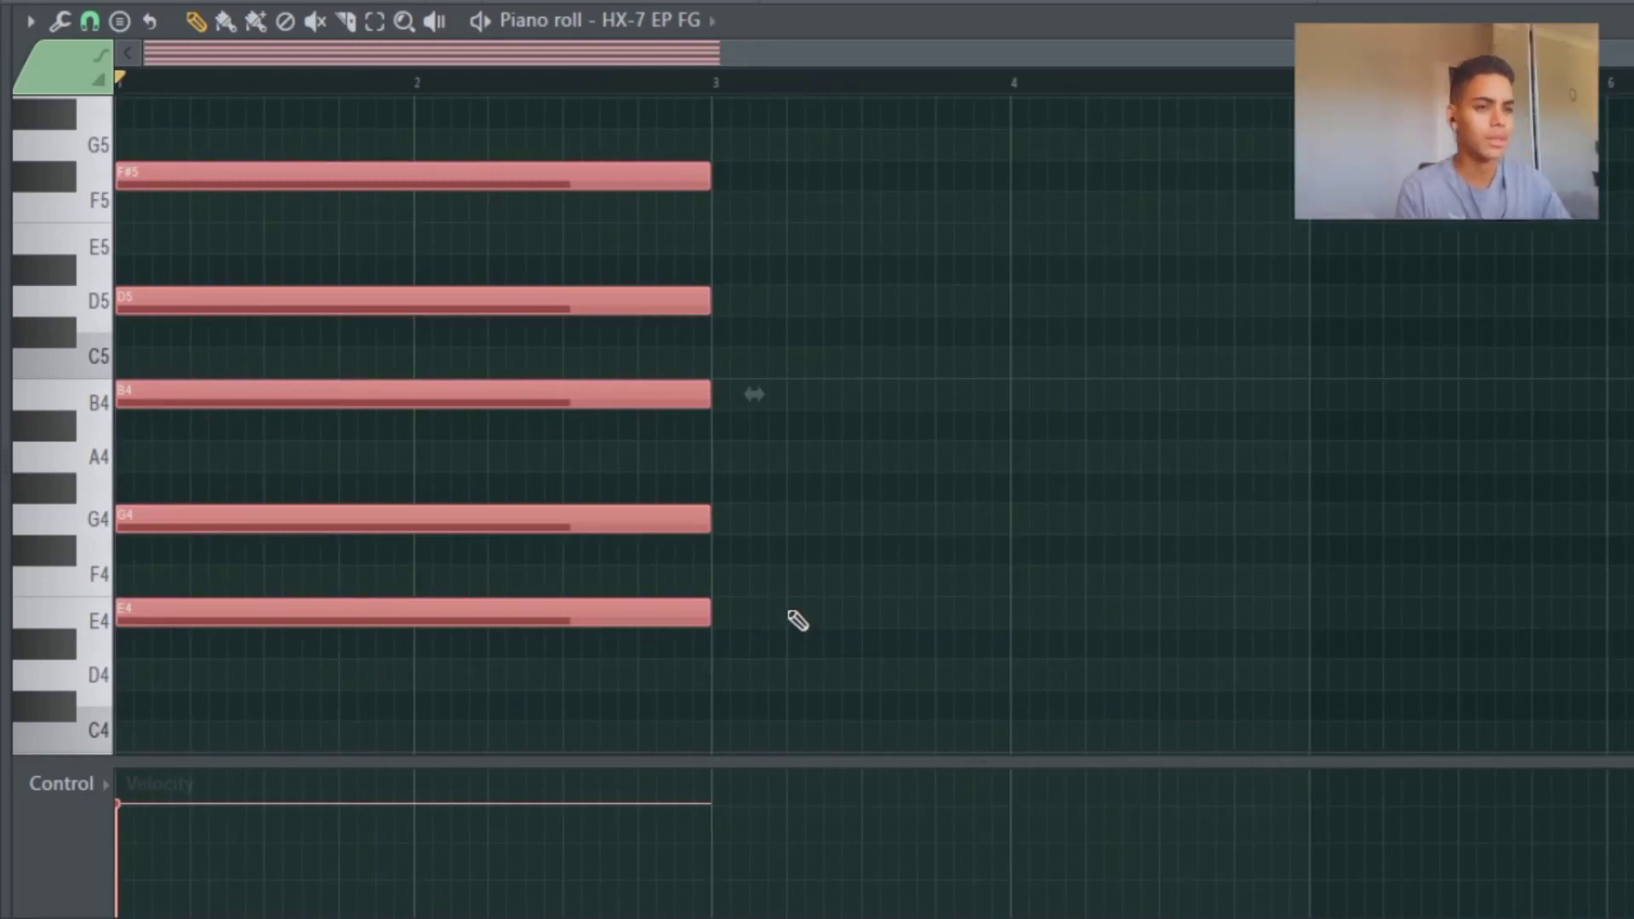
key("ctrl+v")
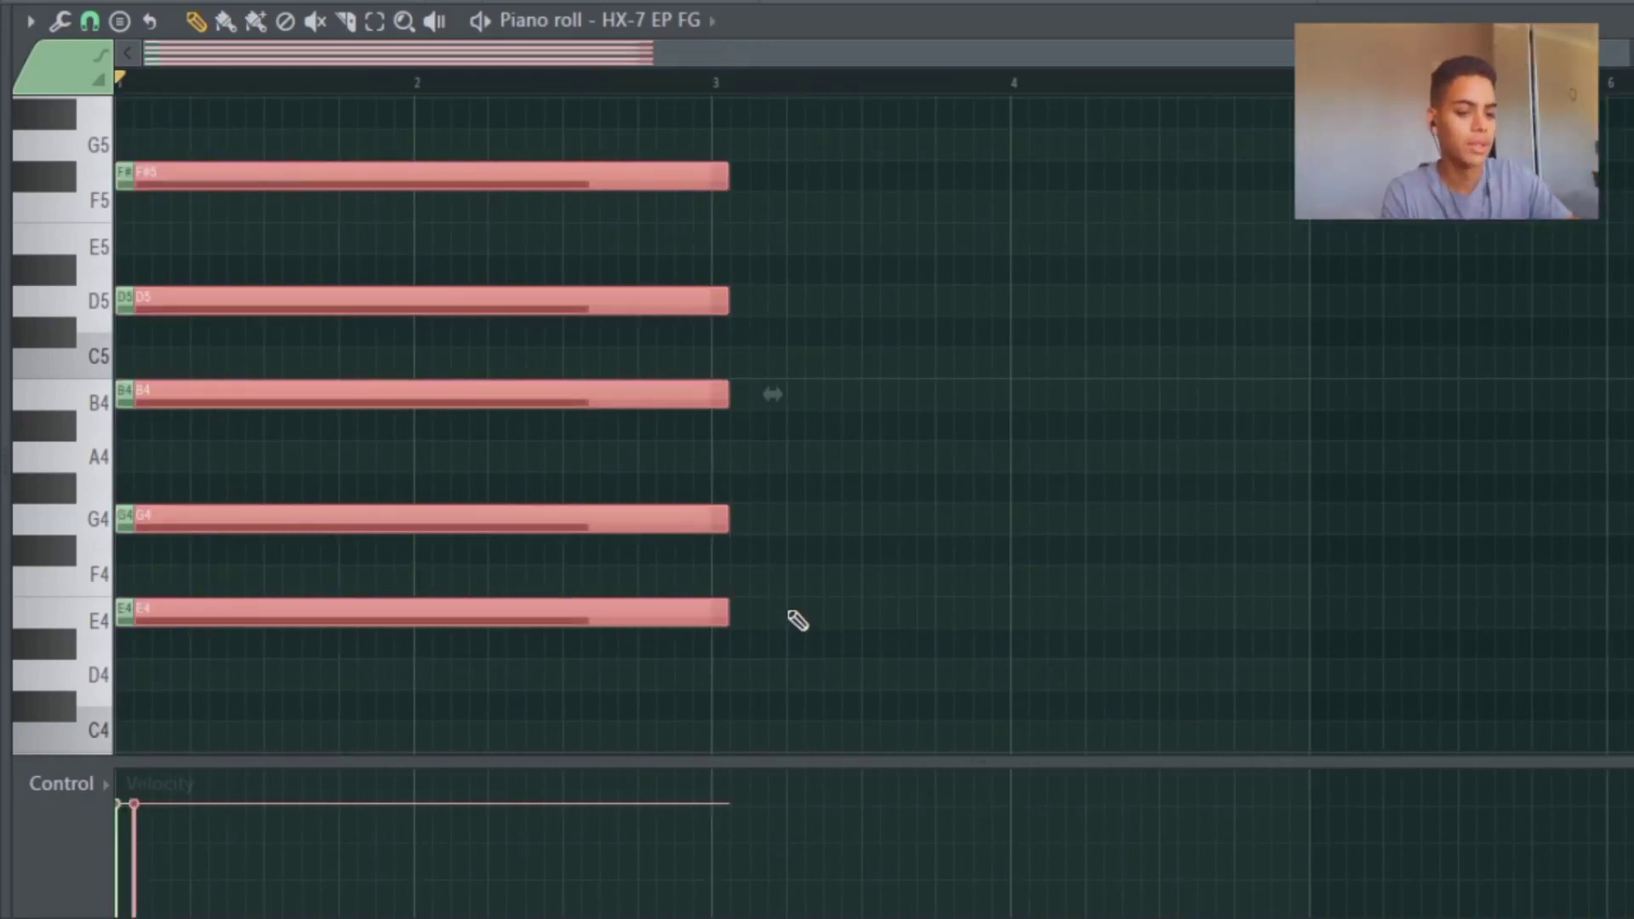
left_click_drag(679, 603, 1271, 605)
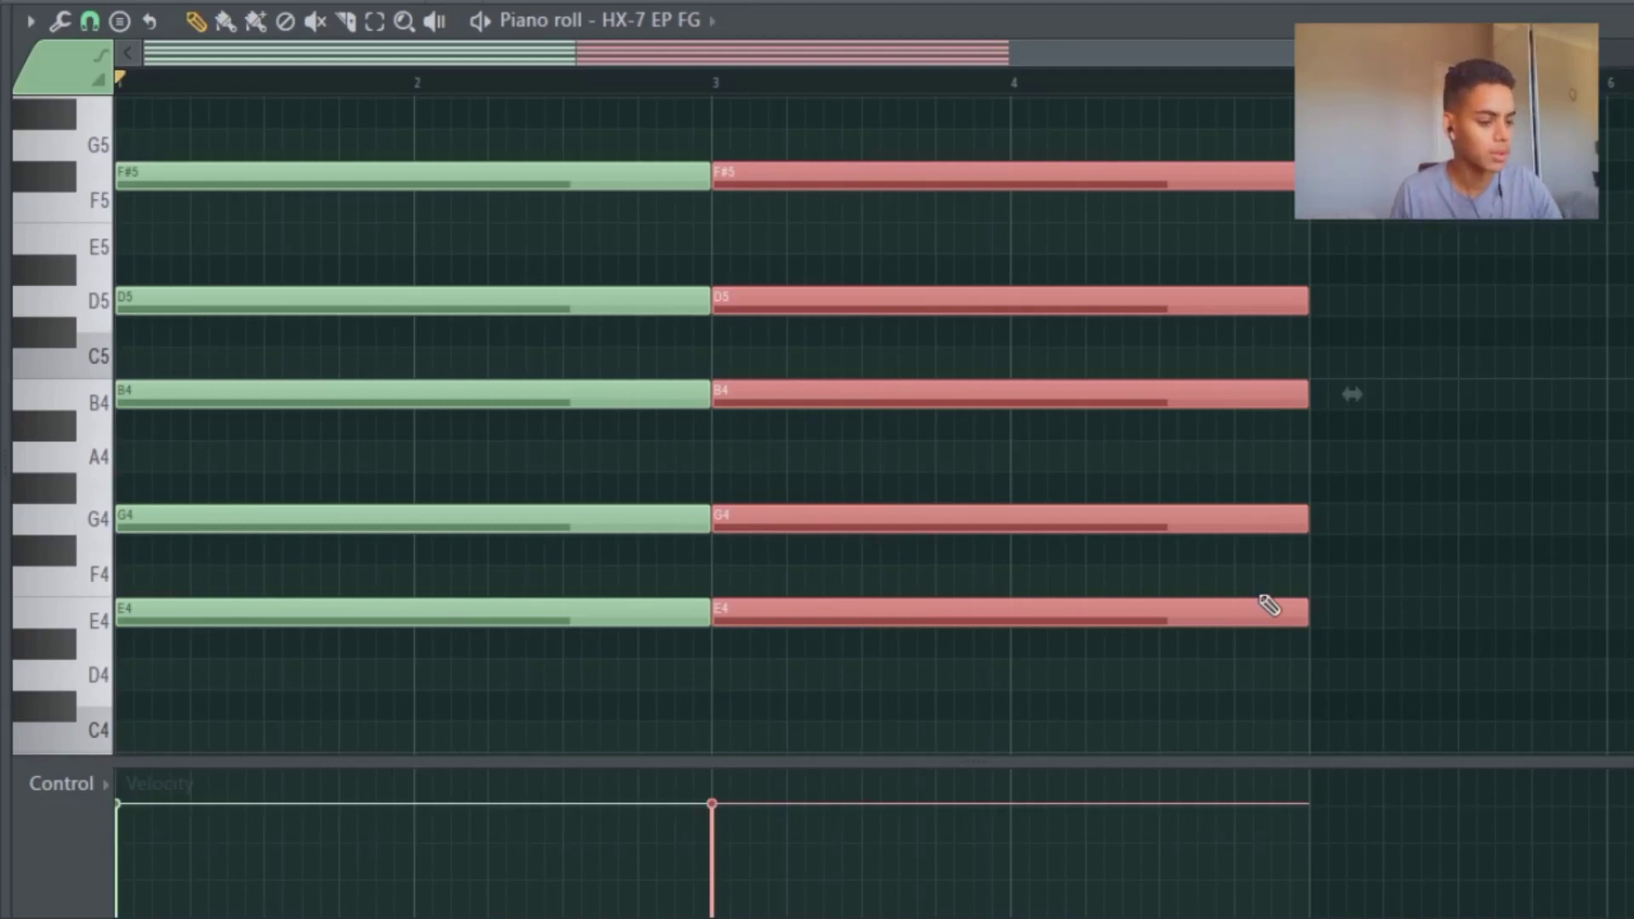
Step: Transpose the copied chord at bar 3 down five semitones and play back the progression
key("shift+Down")
key("shift+Down")
key("shift+Down")
key("shift+Down")
key("shift+Down")
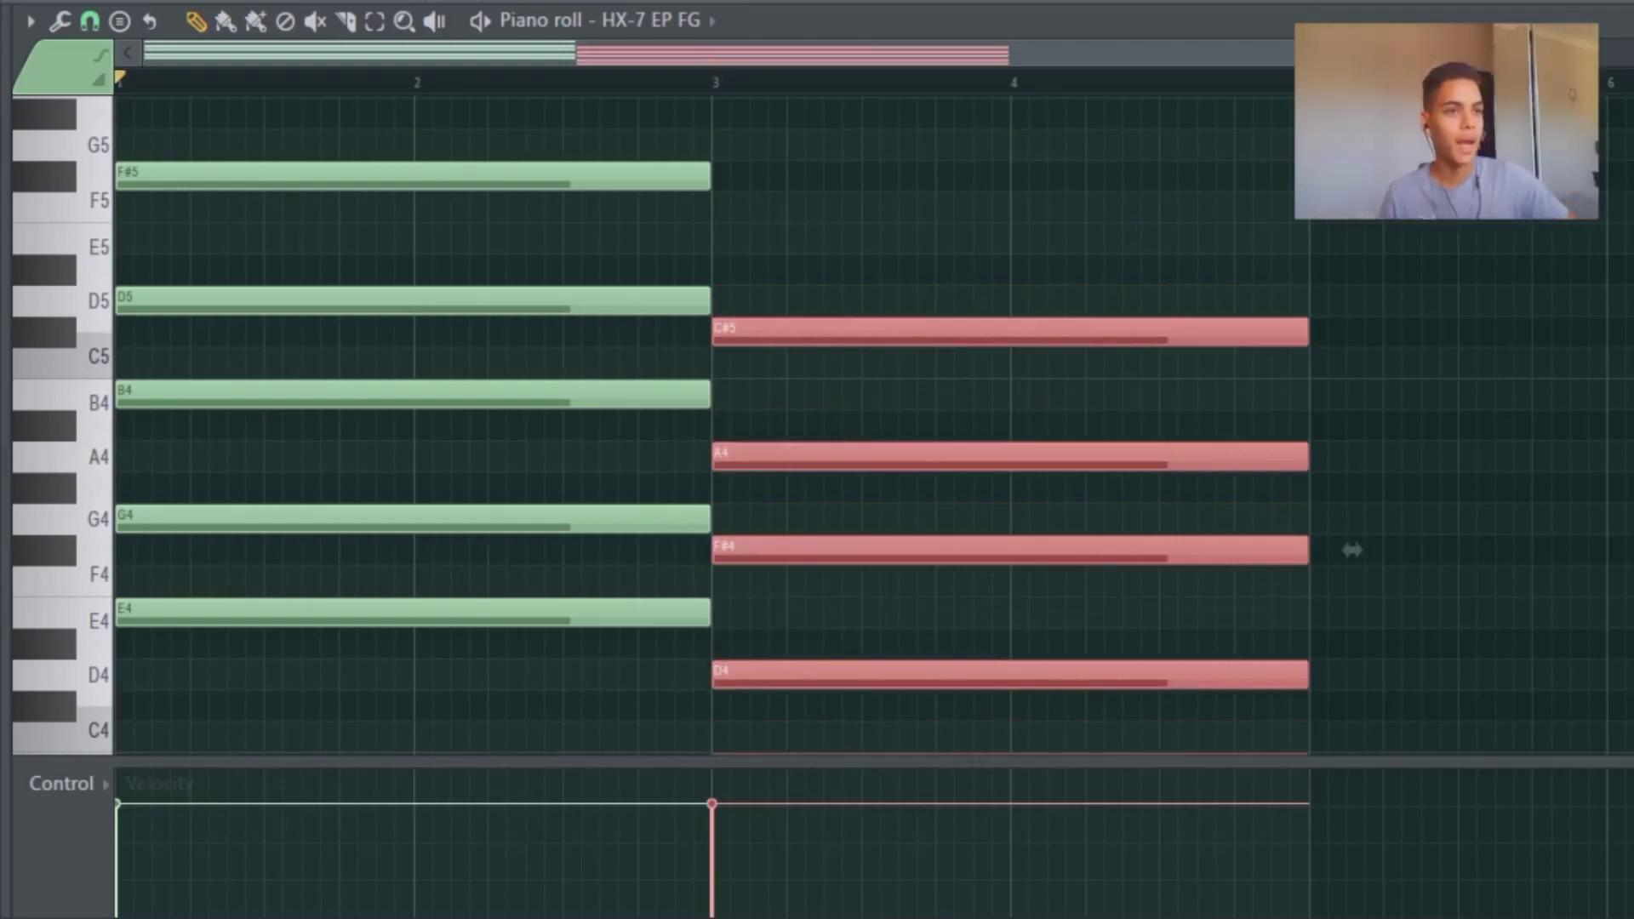
key("space")
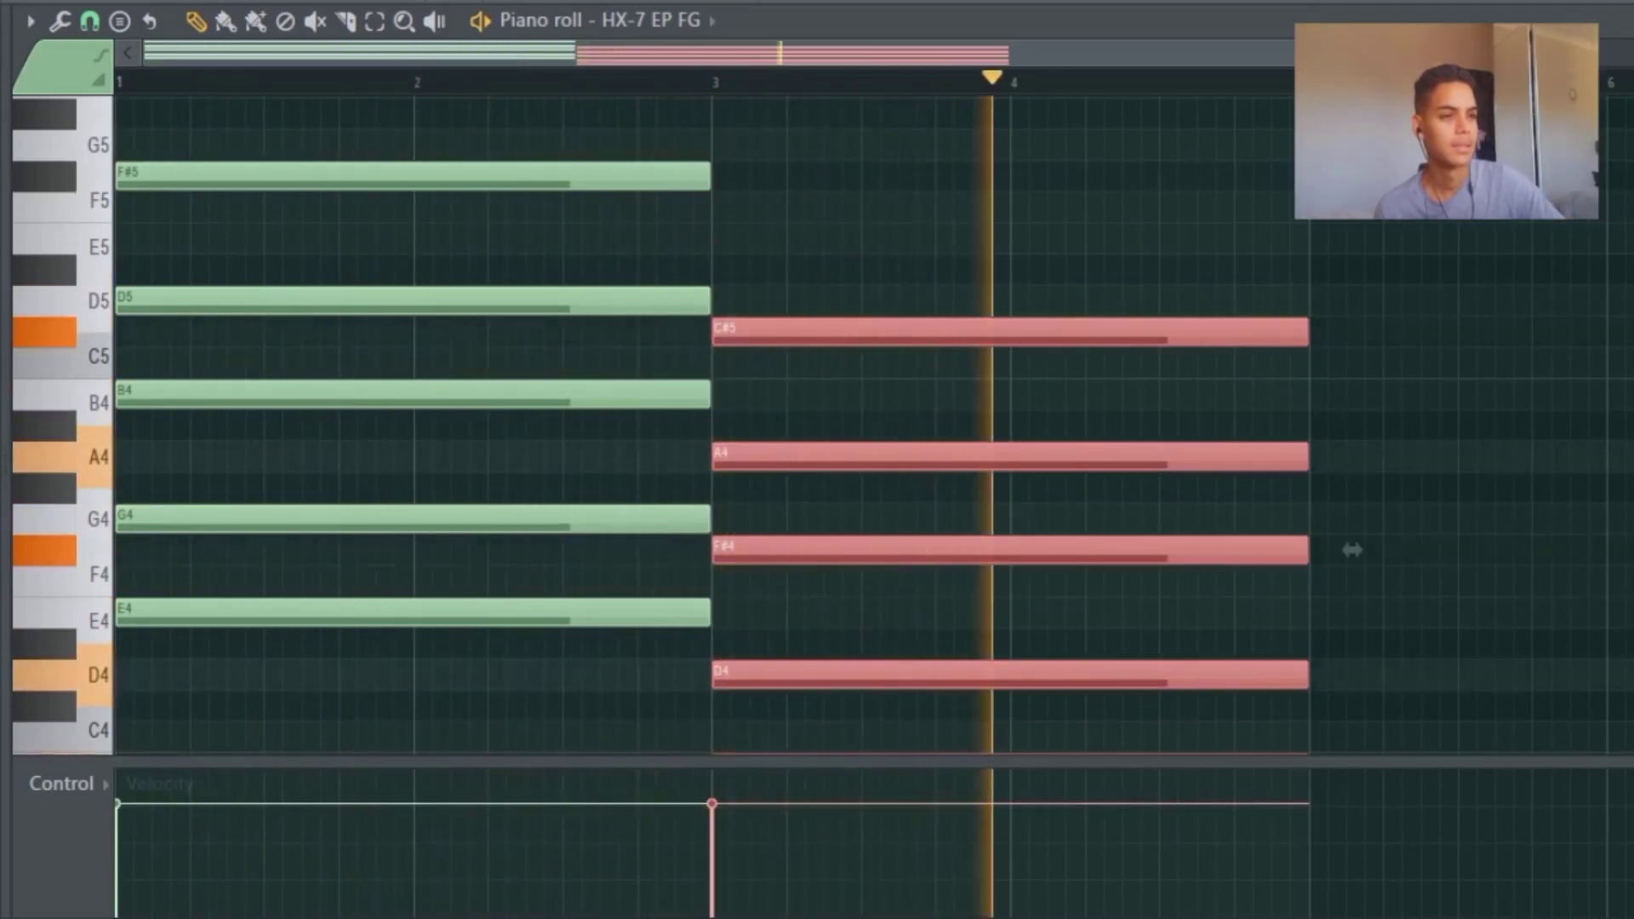
key("space")
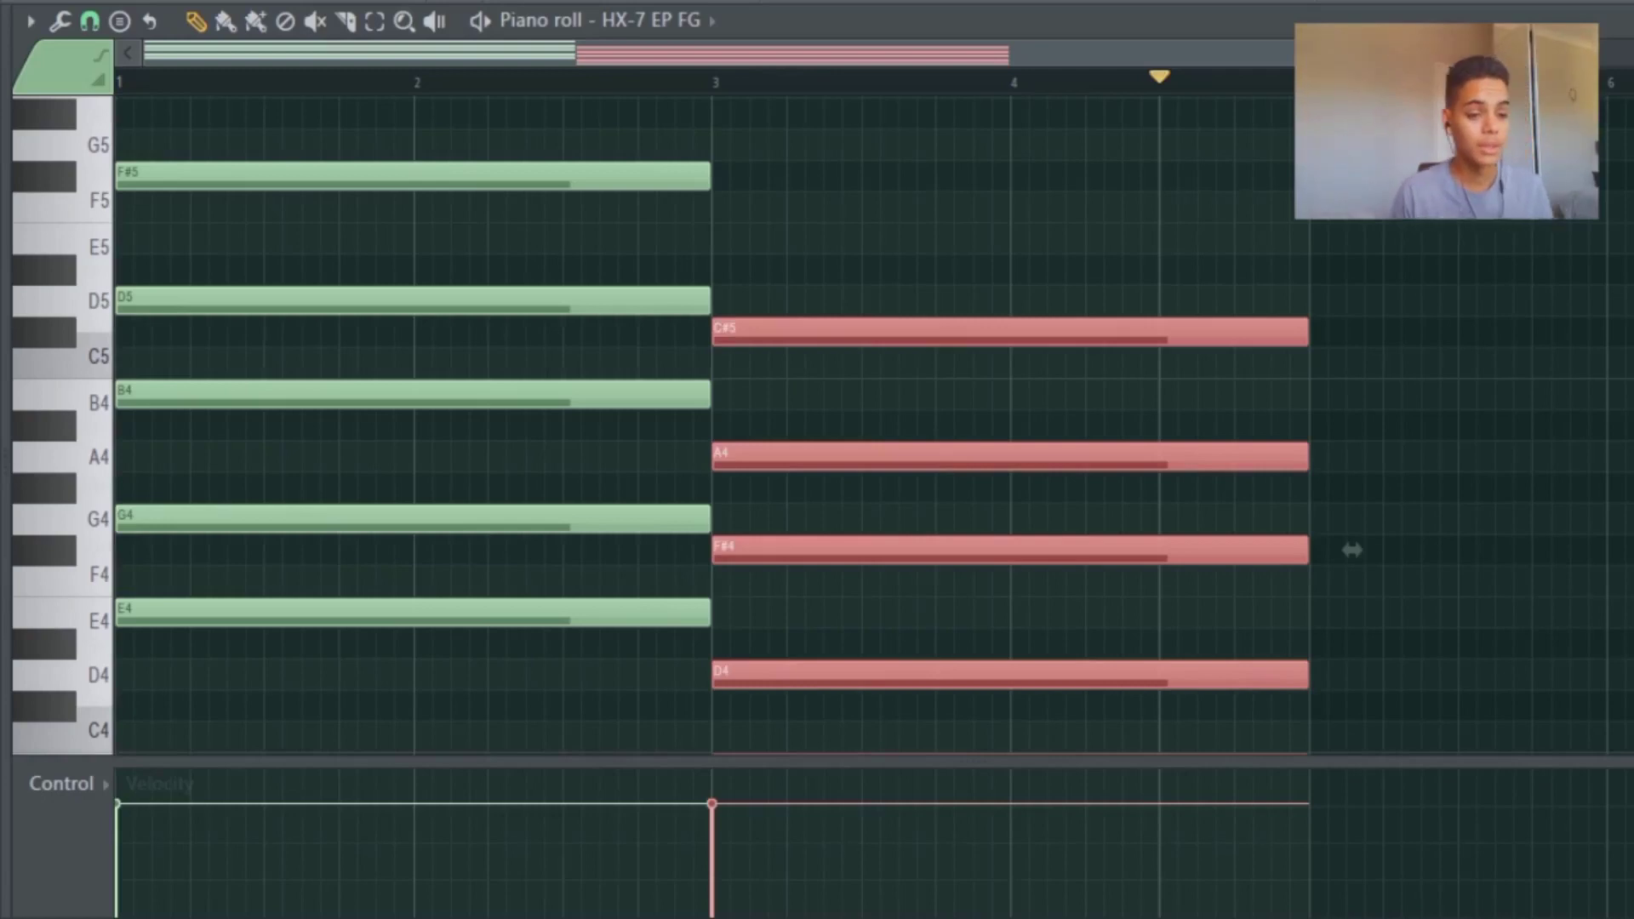
Step: Strum both chords so their notes start slightly staggered from lowest to highest, and play back the result
left_click(1322, 223)
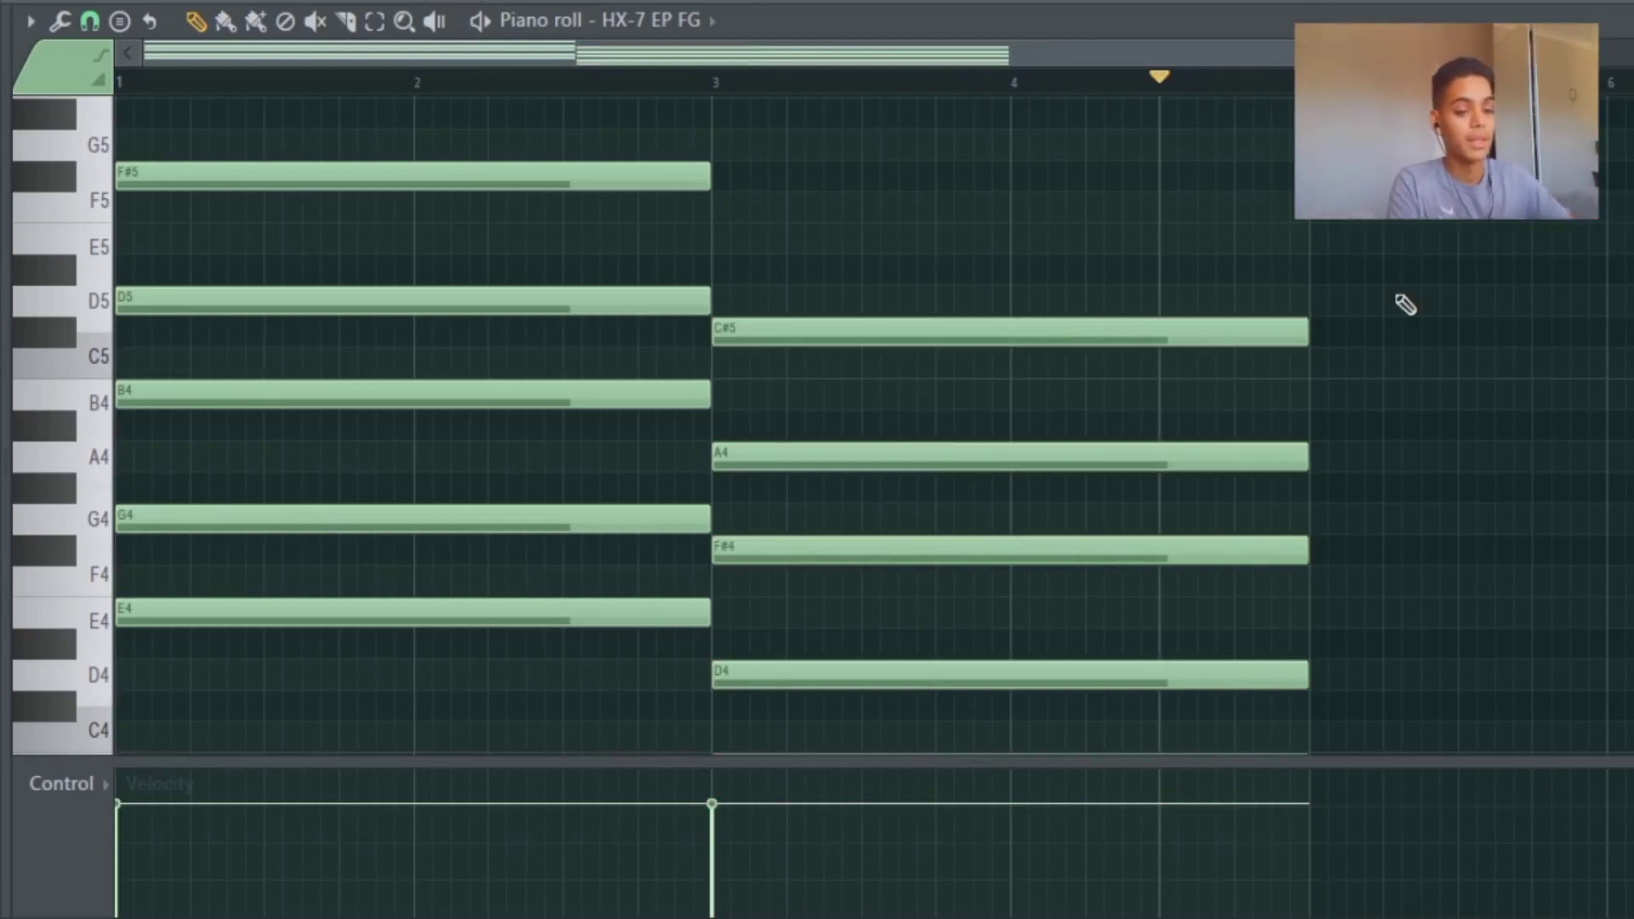
key("alt+s")
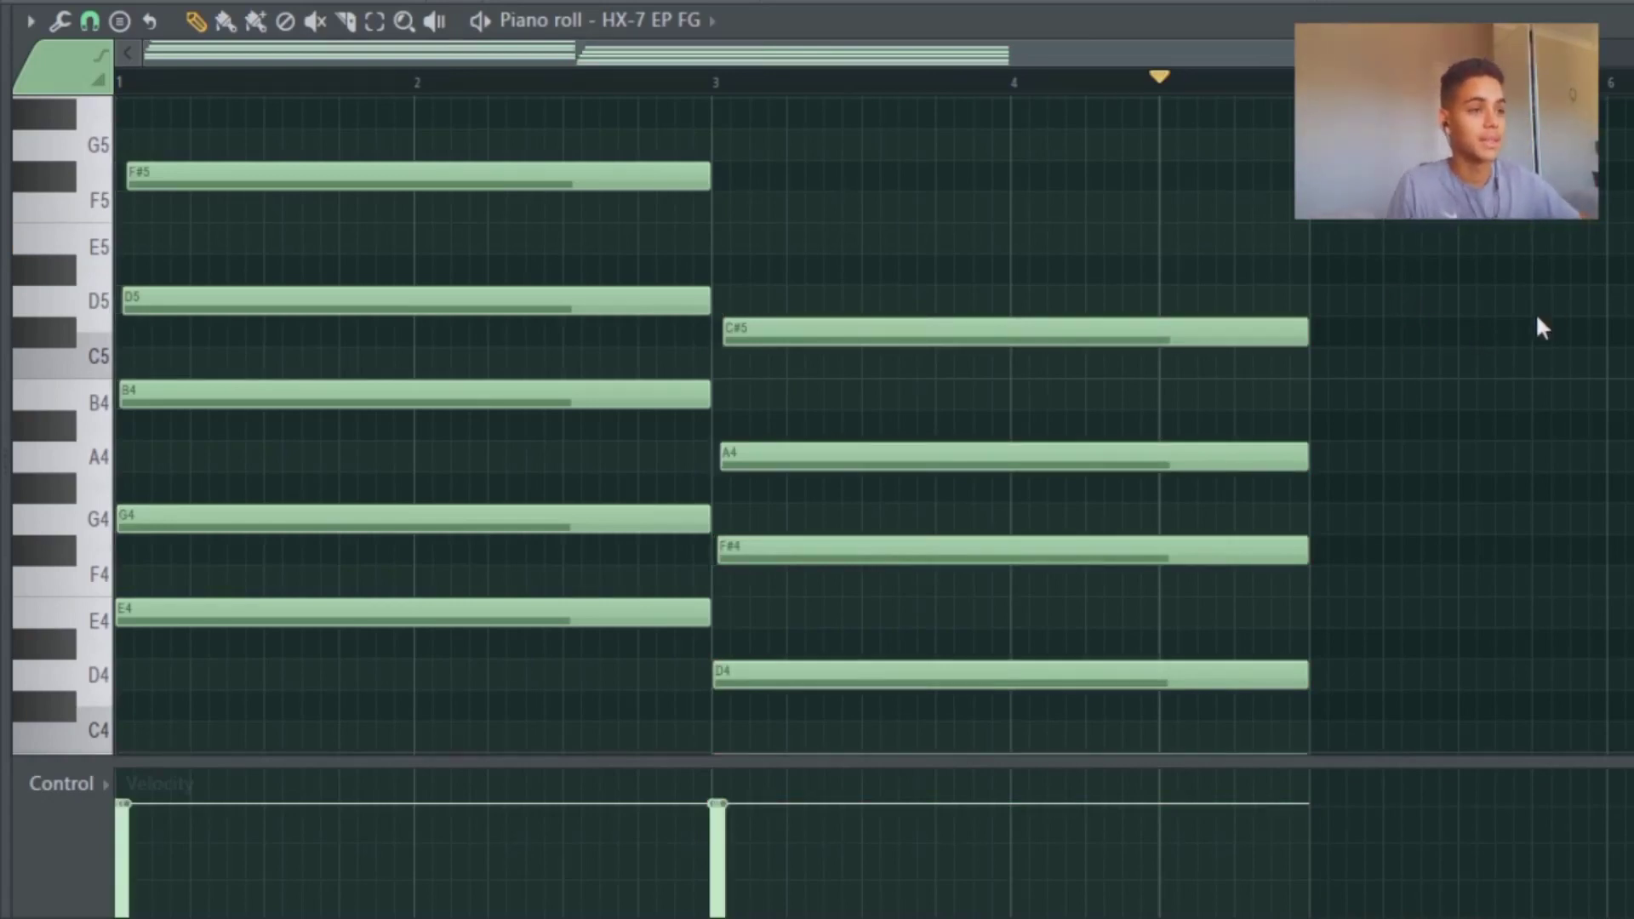
left_click_drag(1630, 315, 1630, 285)
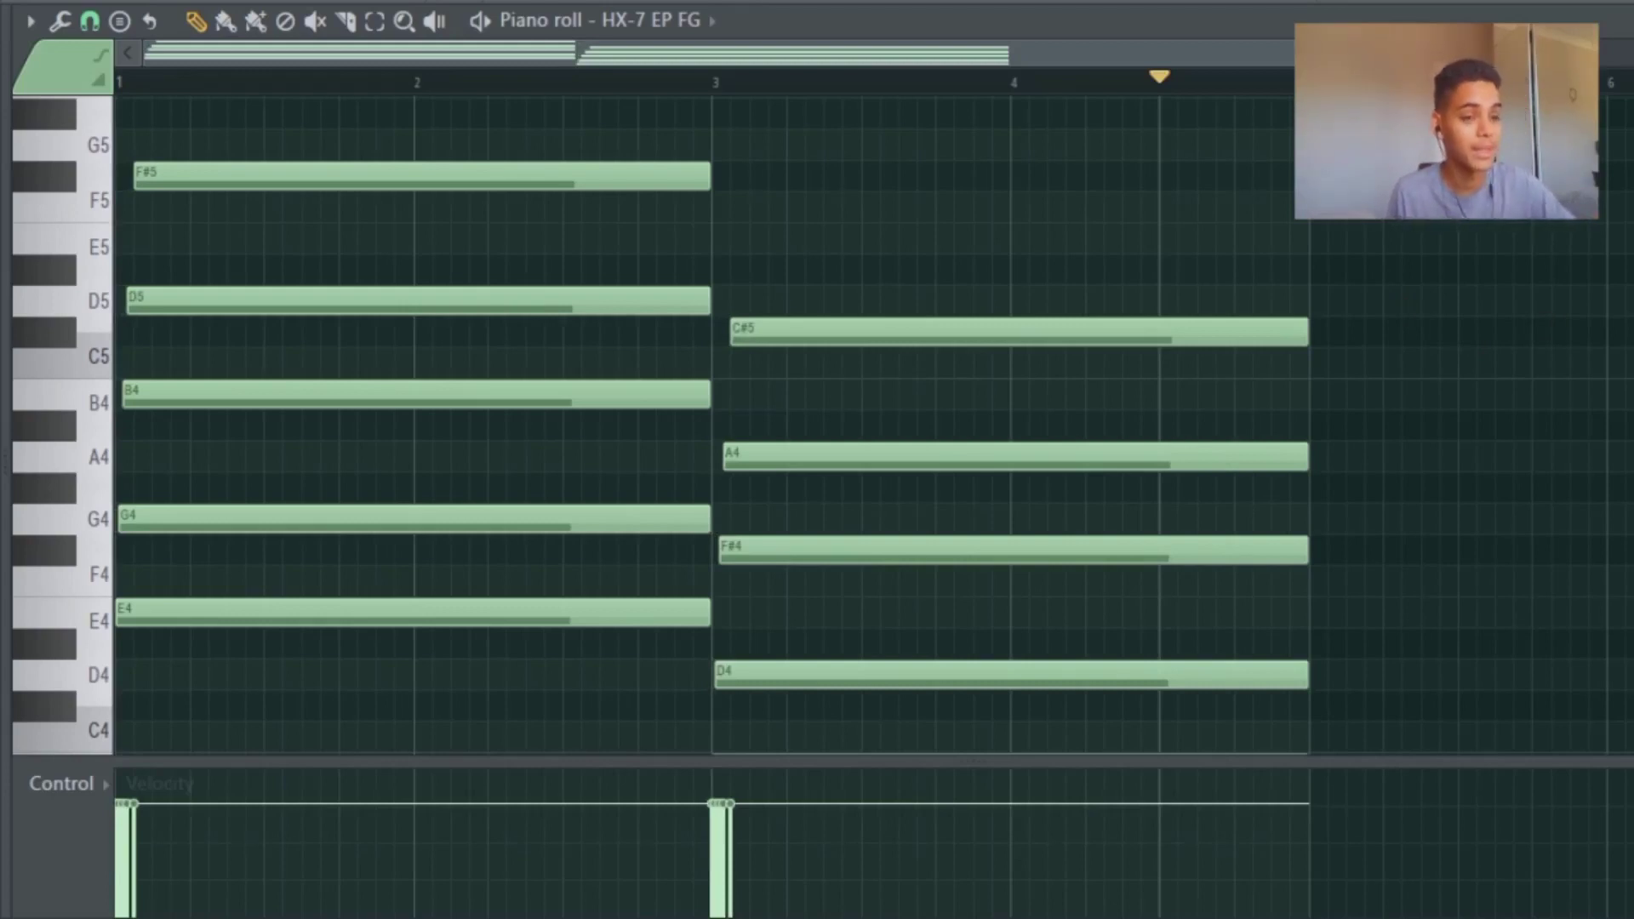
key("space")
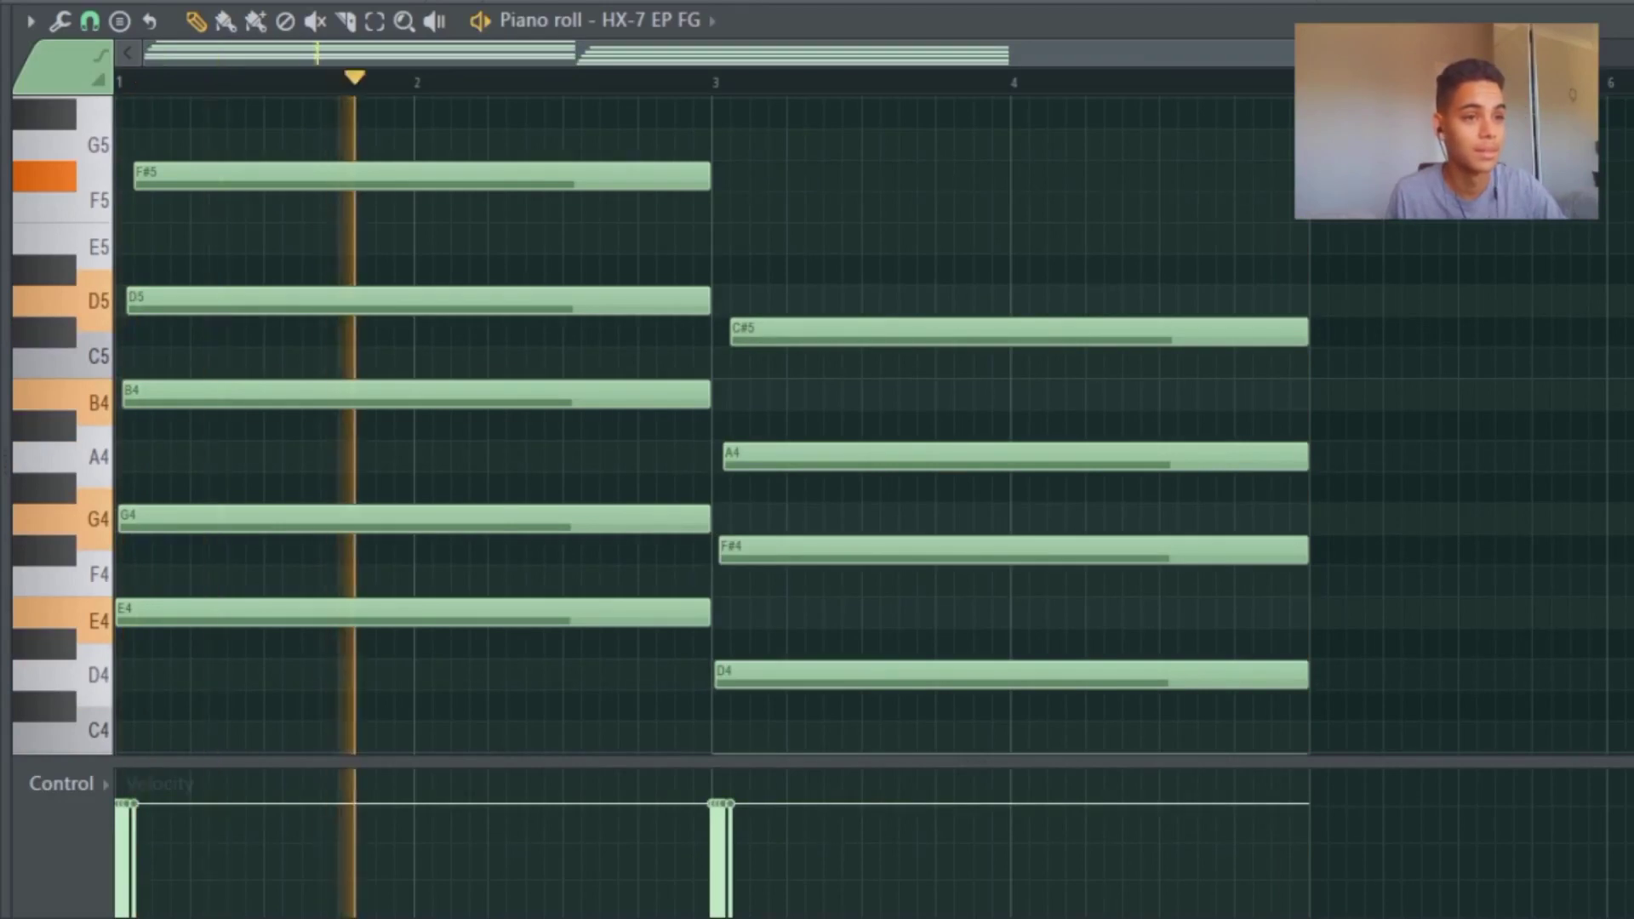
key("space")
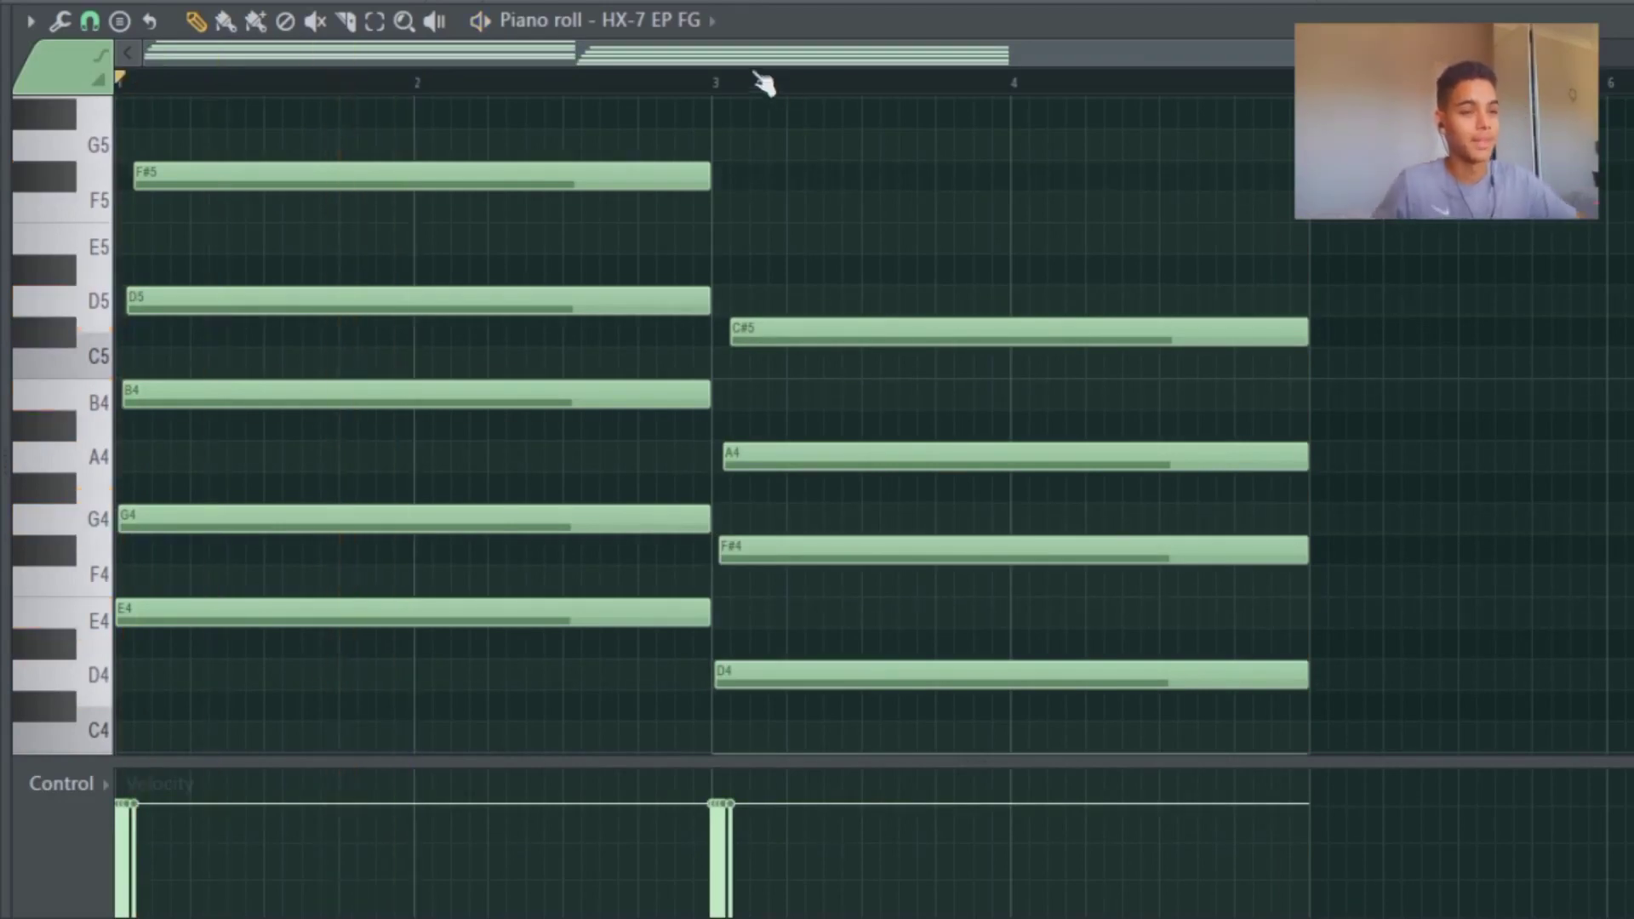
Step: Paste the unstrummed two-chord progression into the Epic-center channel's piano roll and play it back
left_click(653, 21)
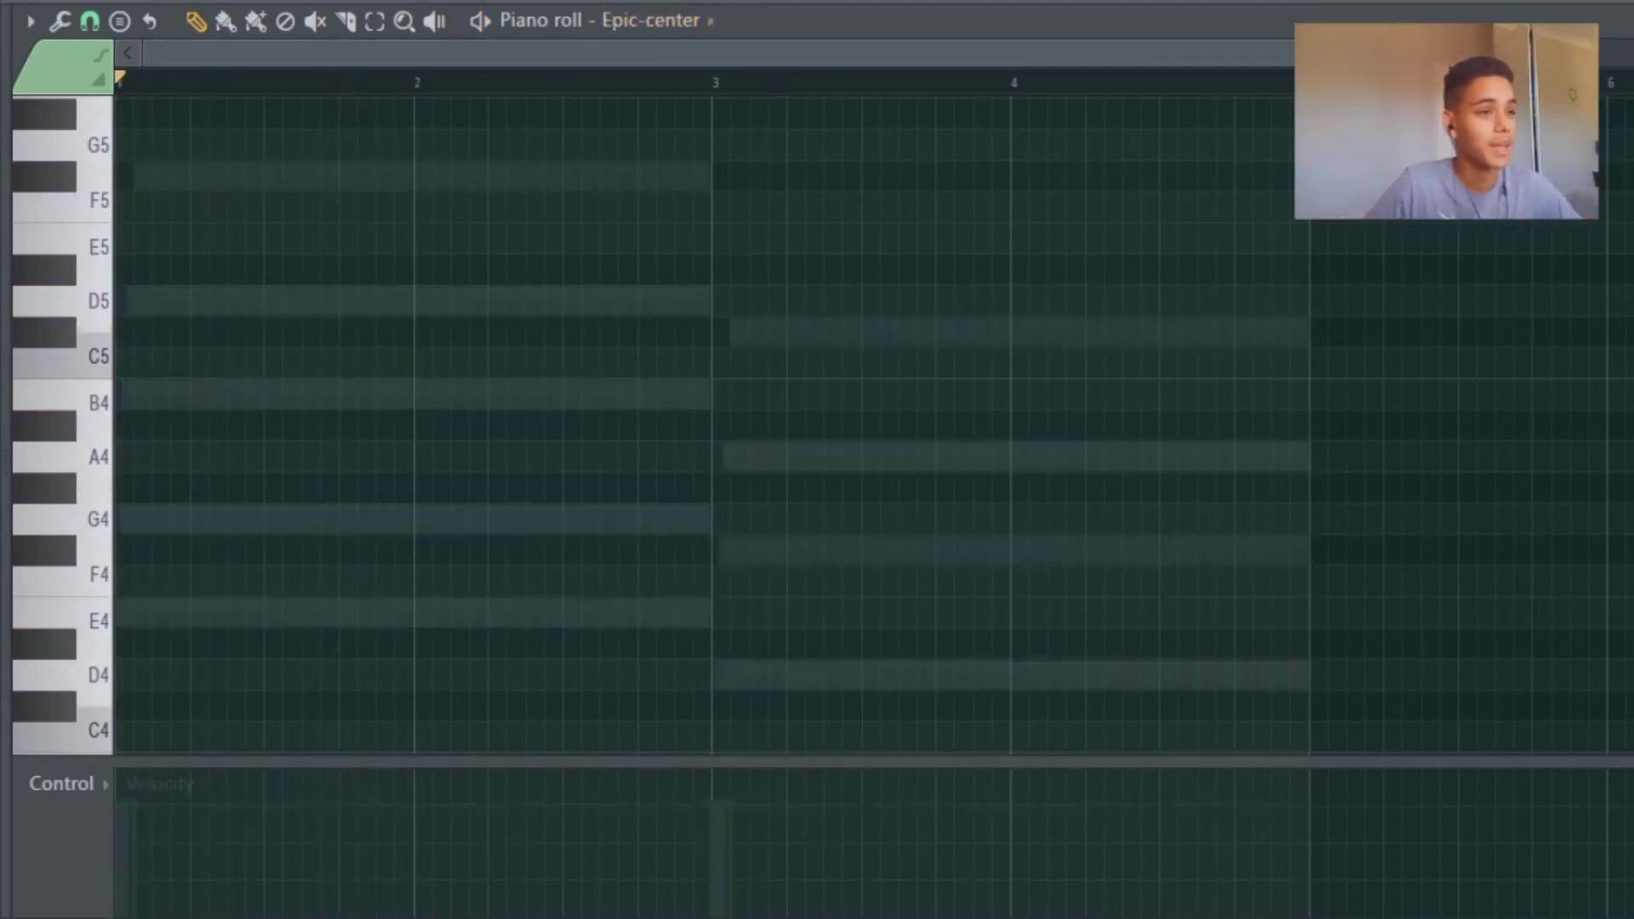
key("ctrl+v")
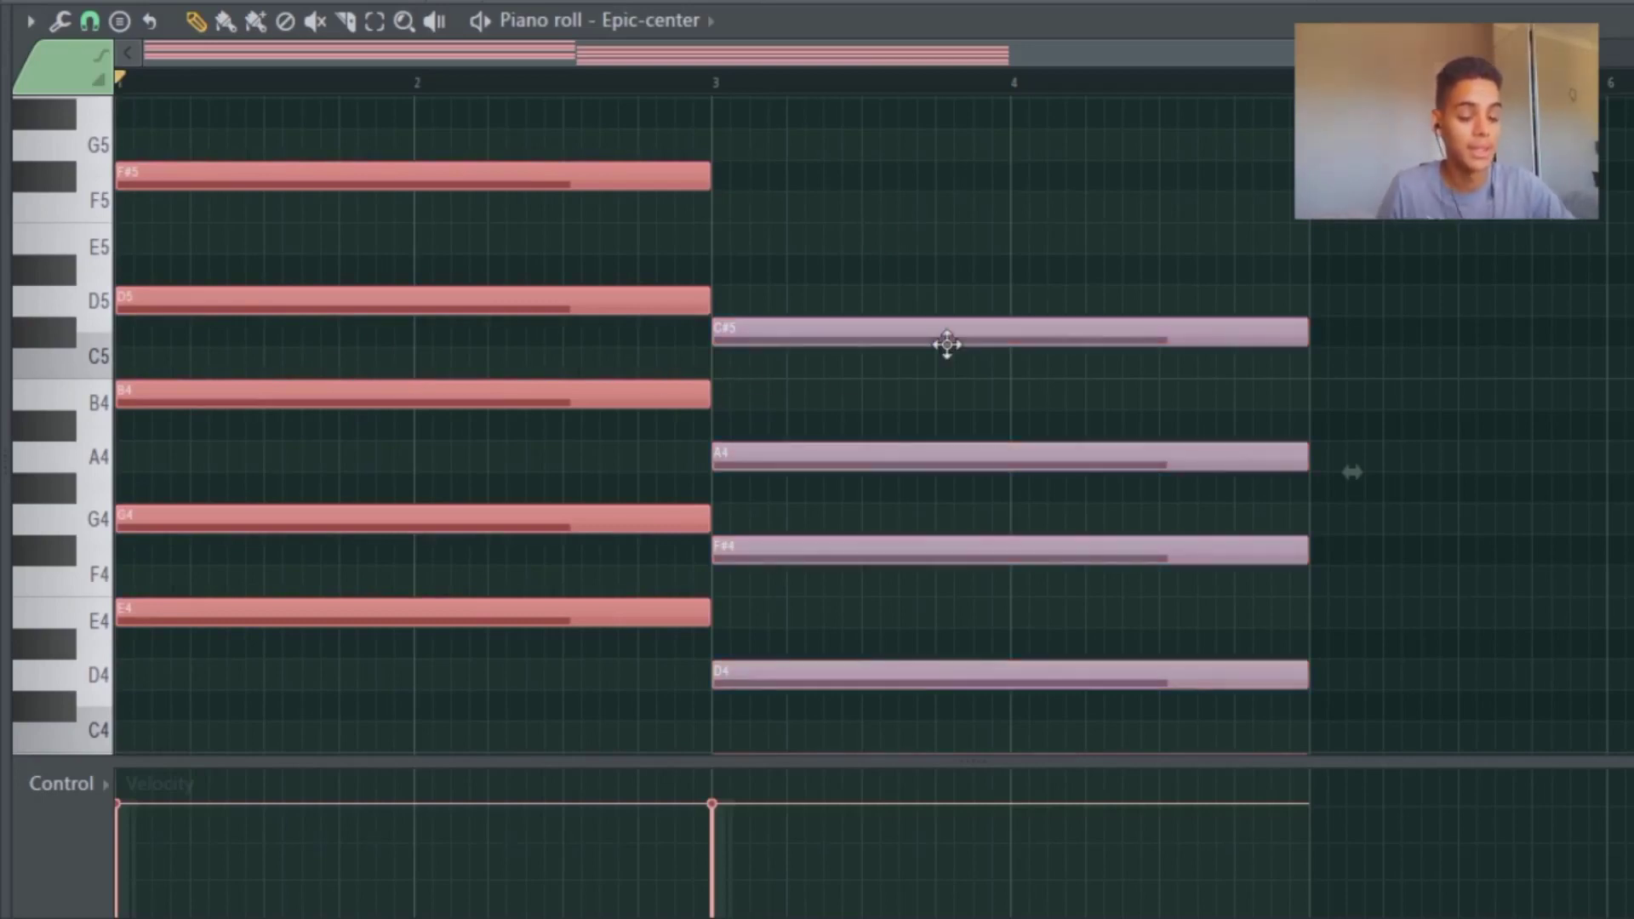
key("space")
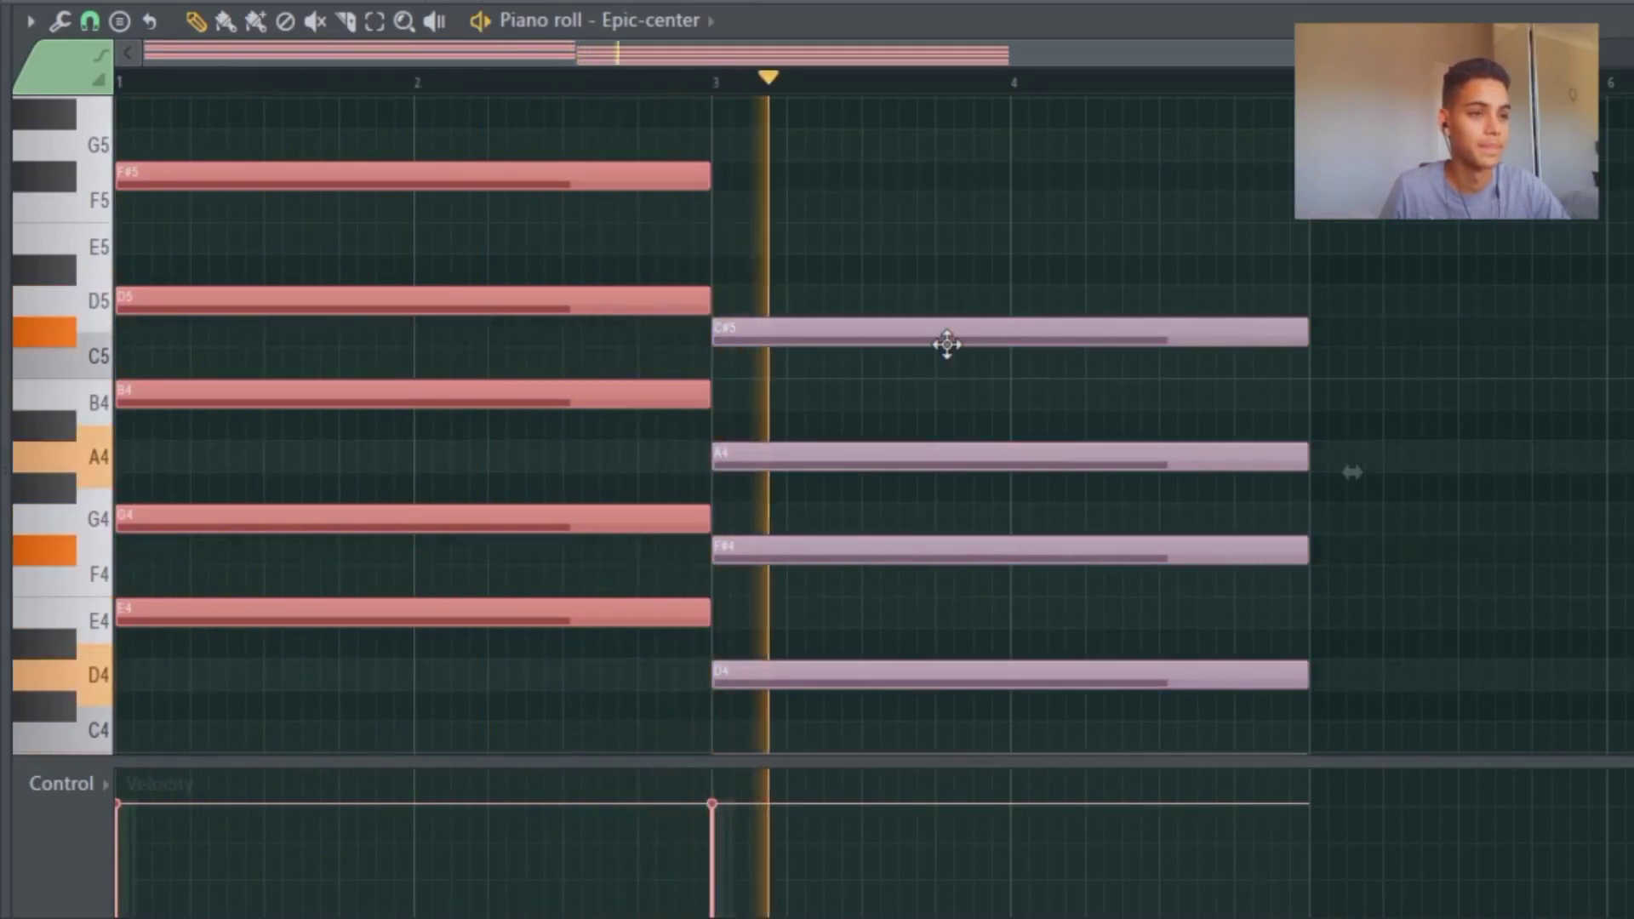
key("space")
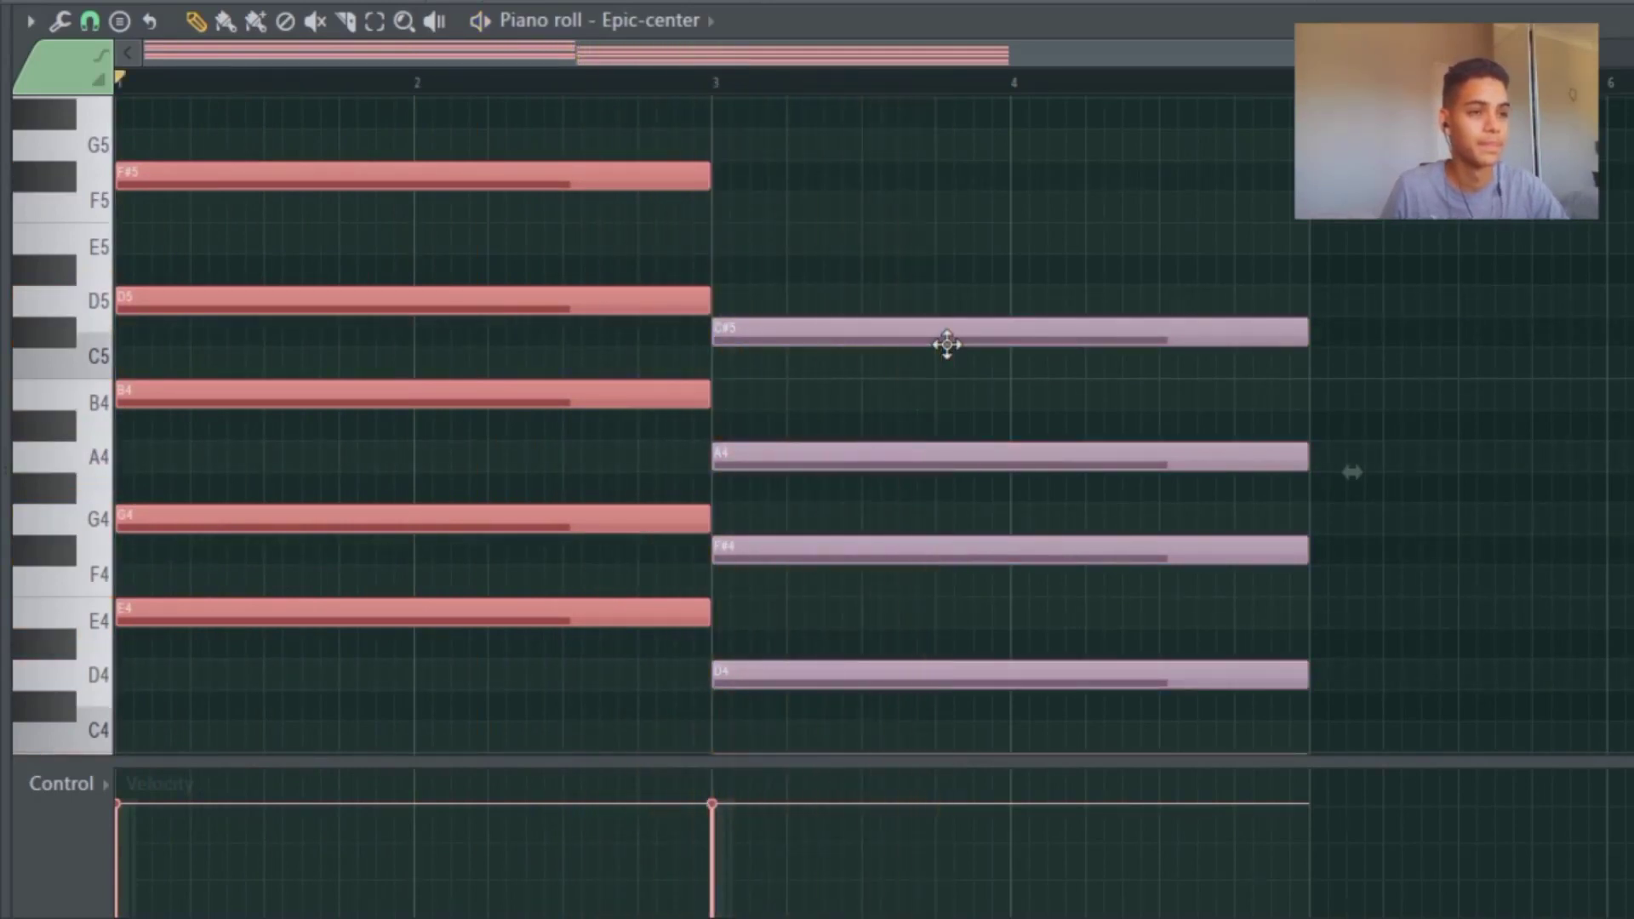
Step: Show the JP8 Strings channel's piano roll and place a two-bar E5 note at bar 1
left_click(894, 256)
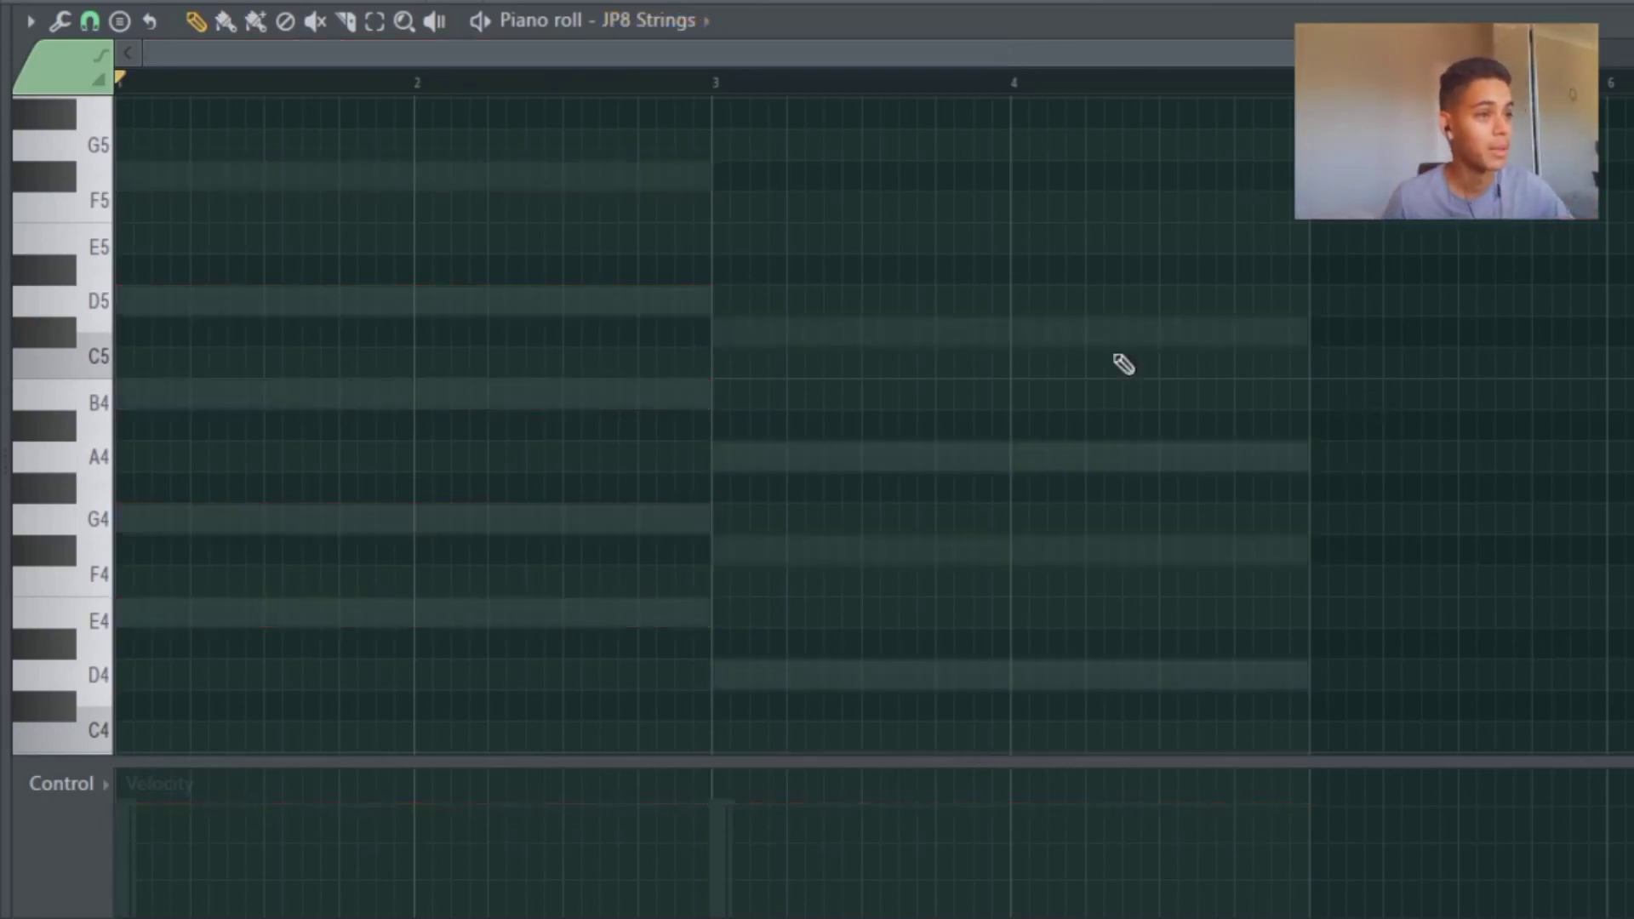
left_click(154, 394)
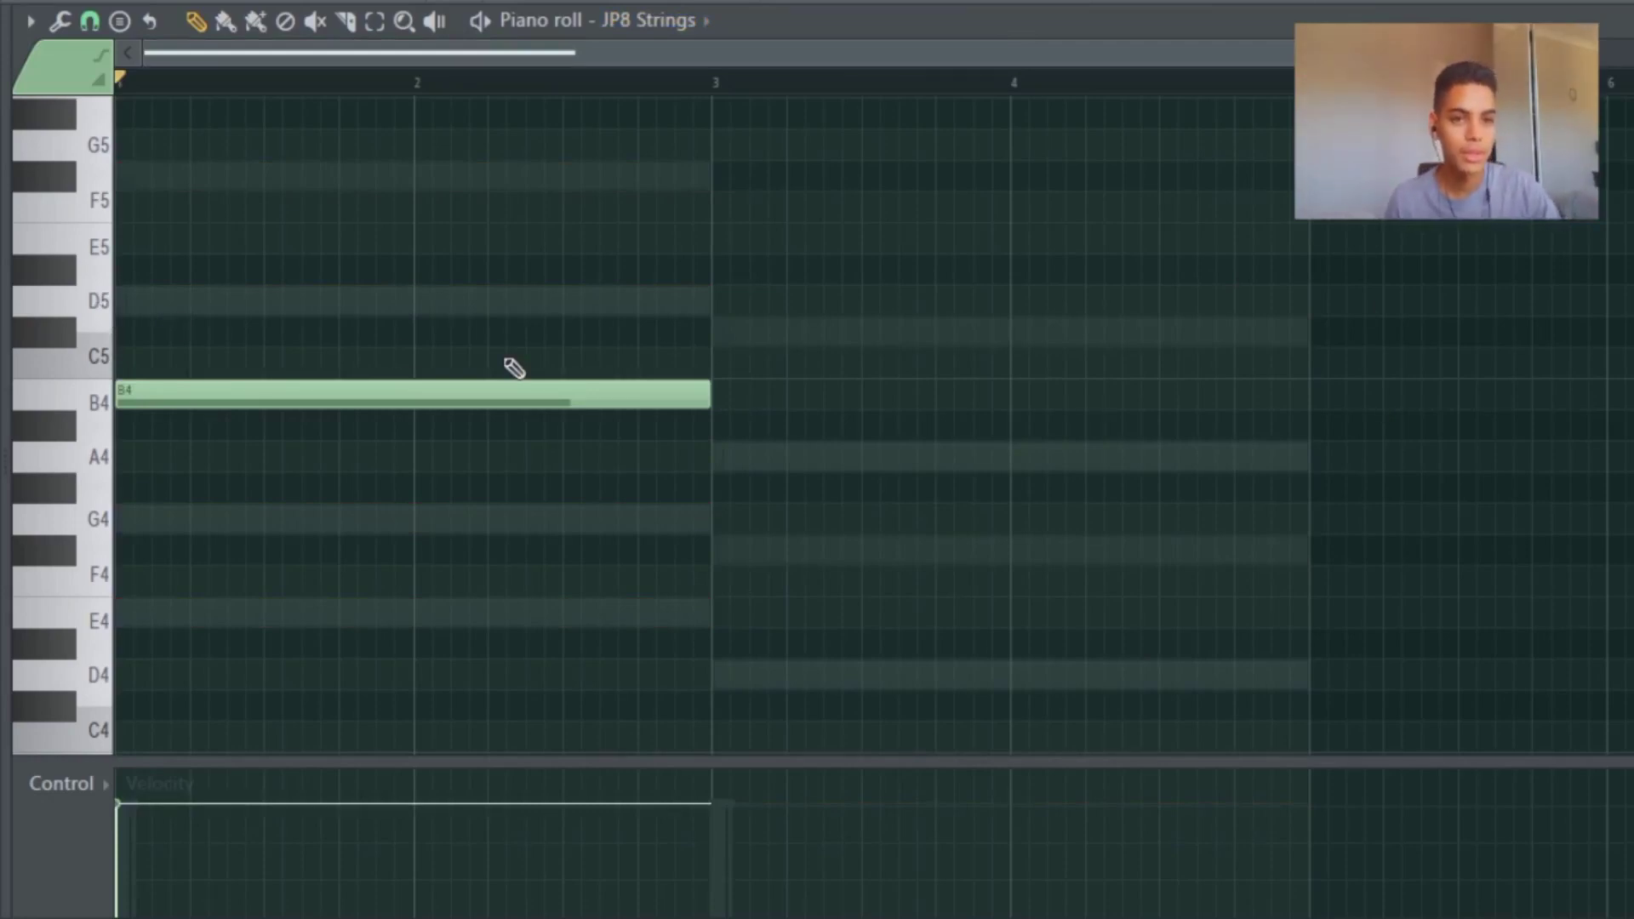
key("ctrl+z")
left_click(171, 300)
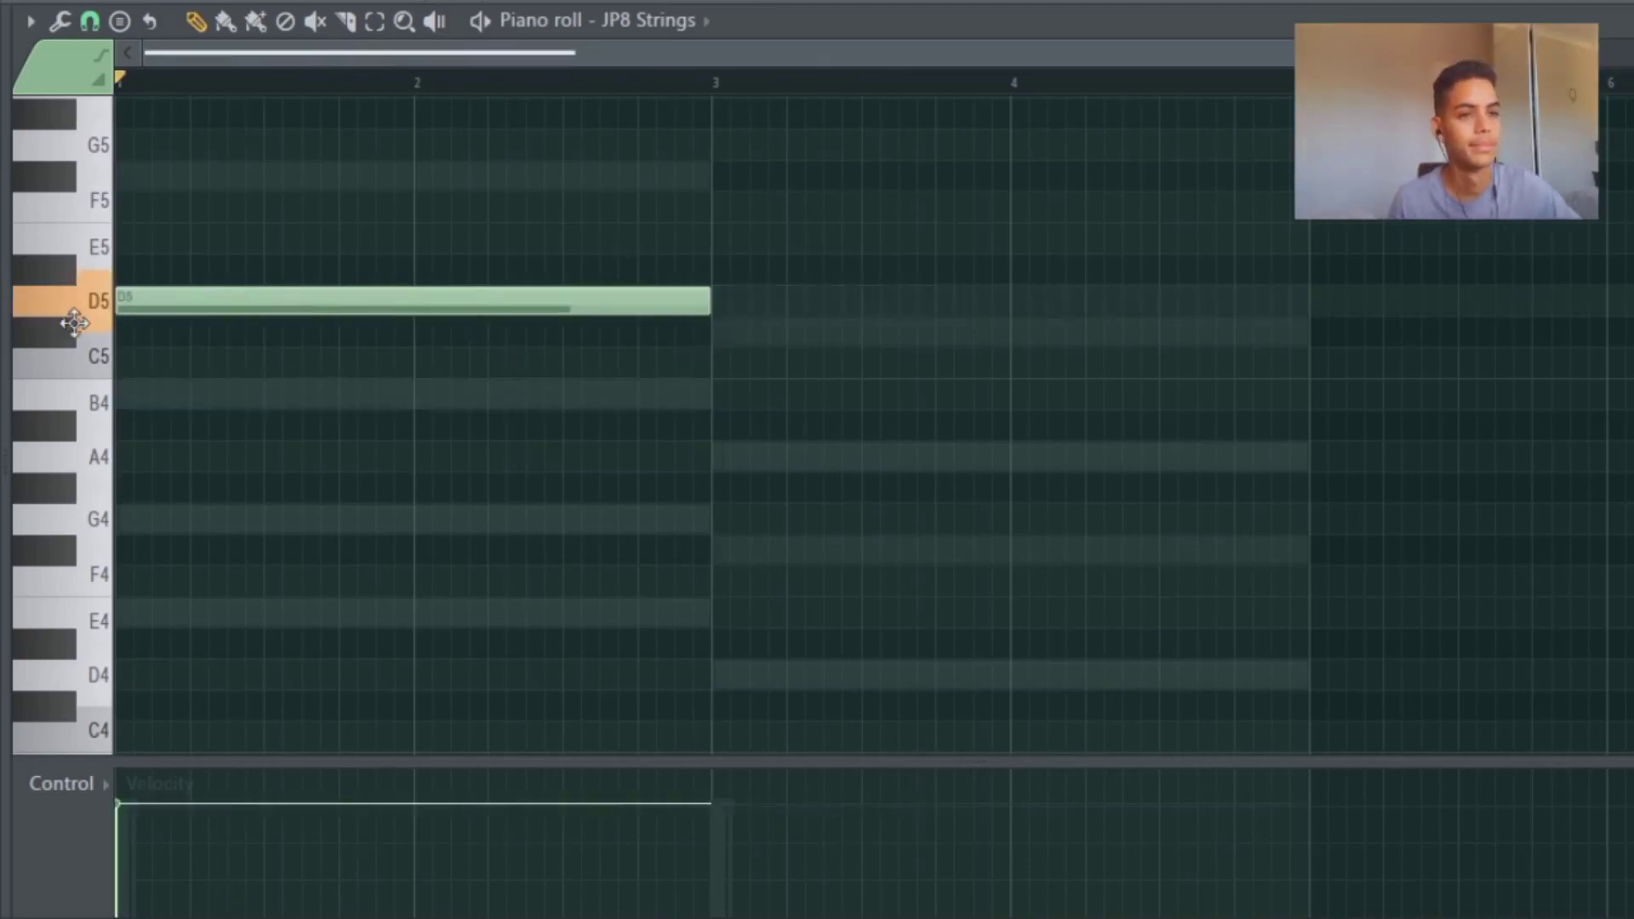
scroll(272, 292, "up", 2)
scroll(332, 323, "up", 2)
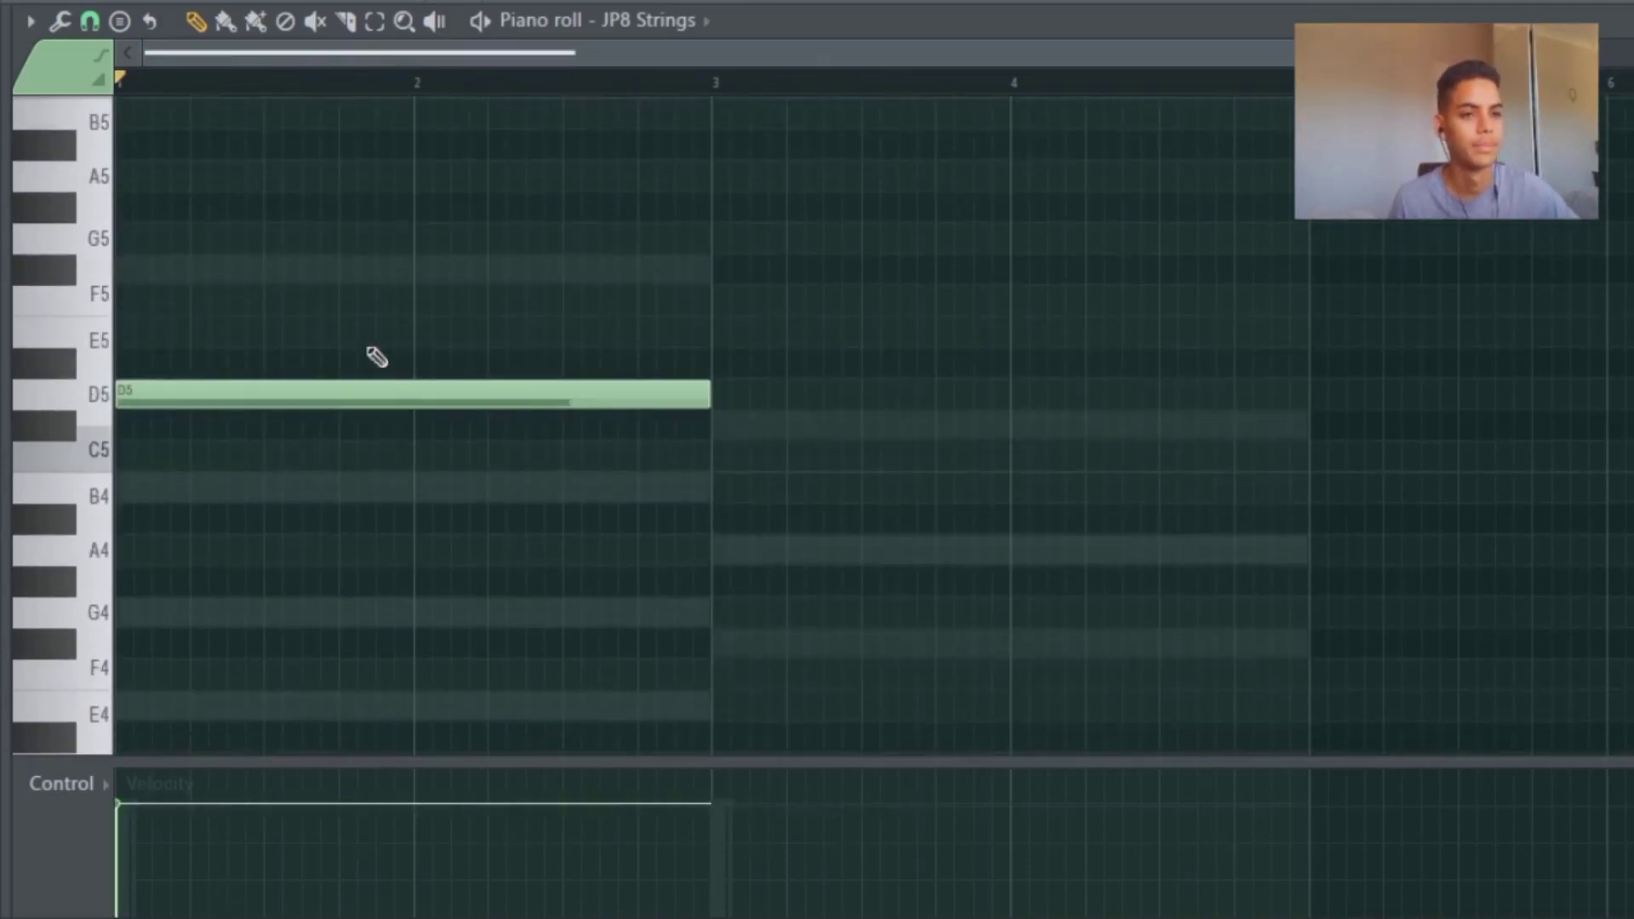
left_click_drag(391, 391, 32, 344)
Step: Add a two-bar B4 note at bar 3 of the strings part and play it back
left_click(720, 490)
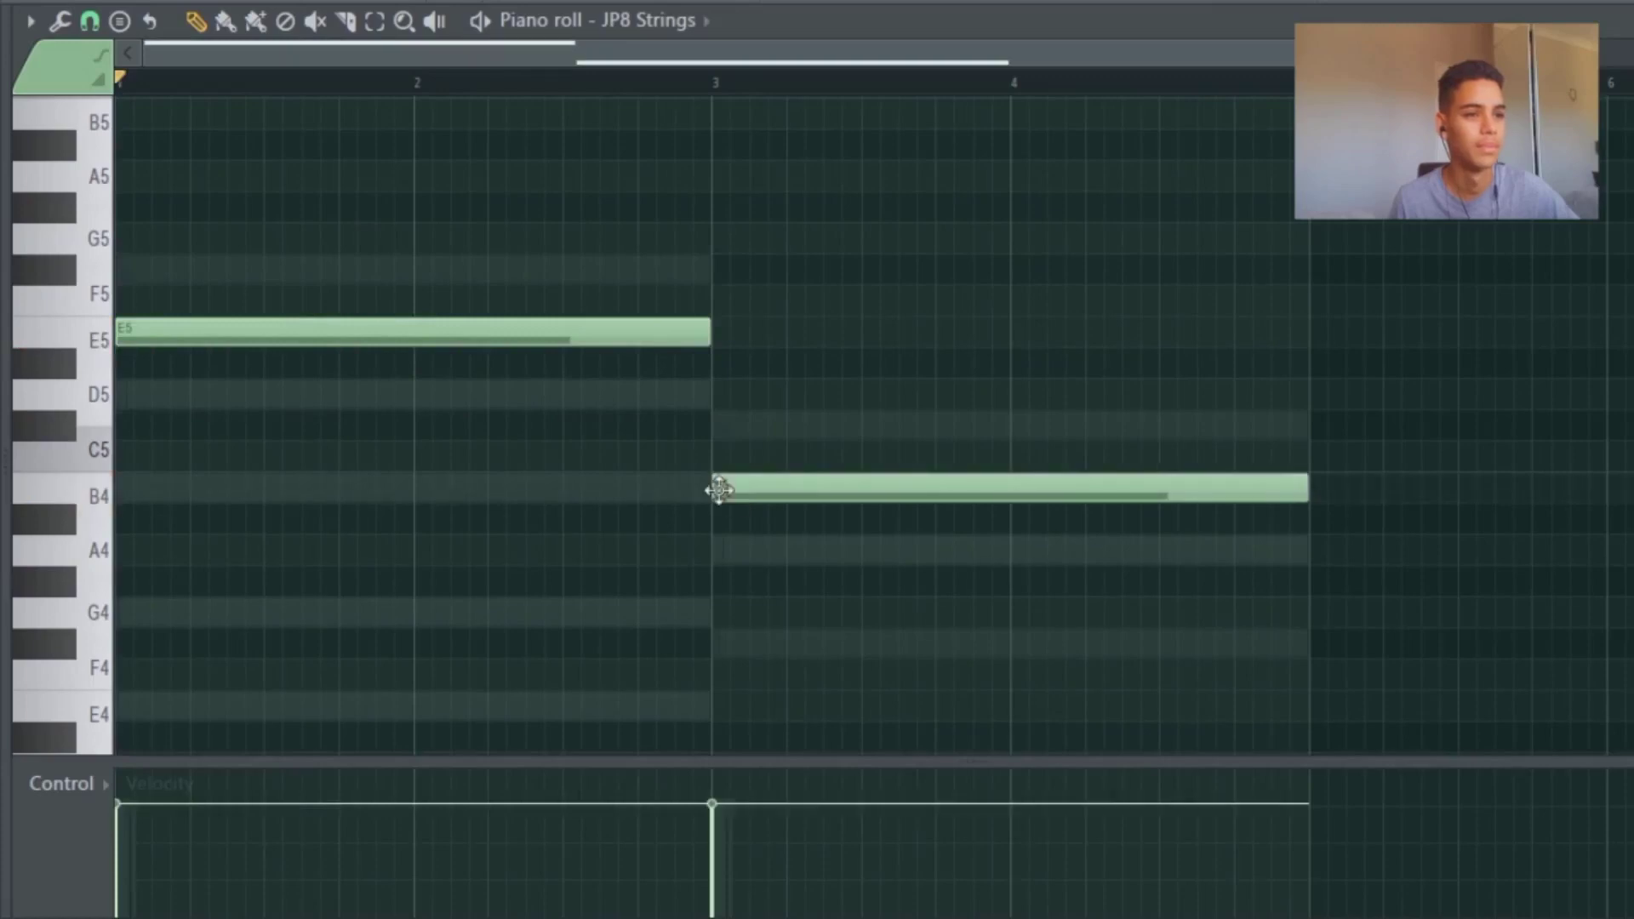
key("space")
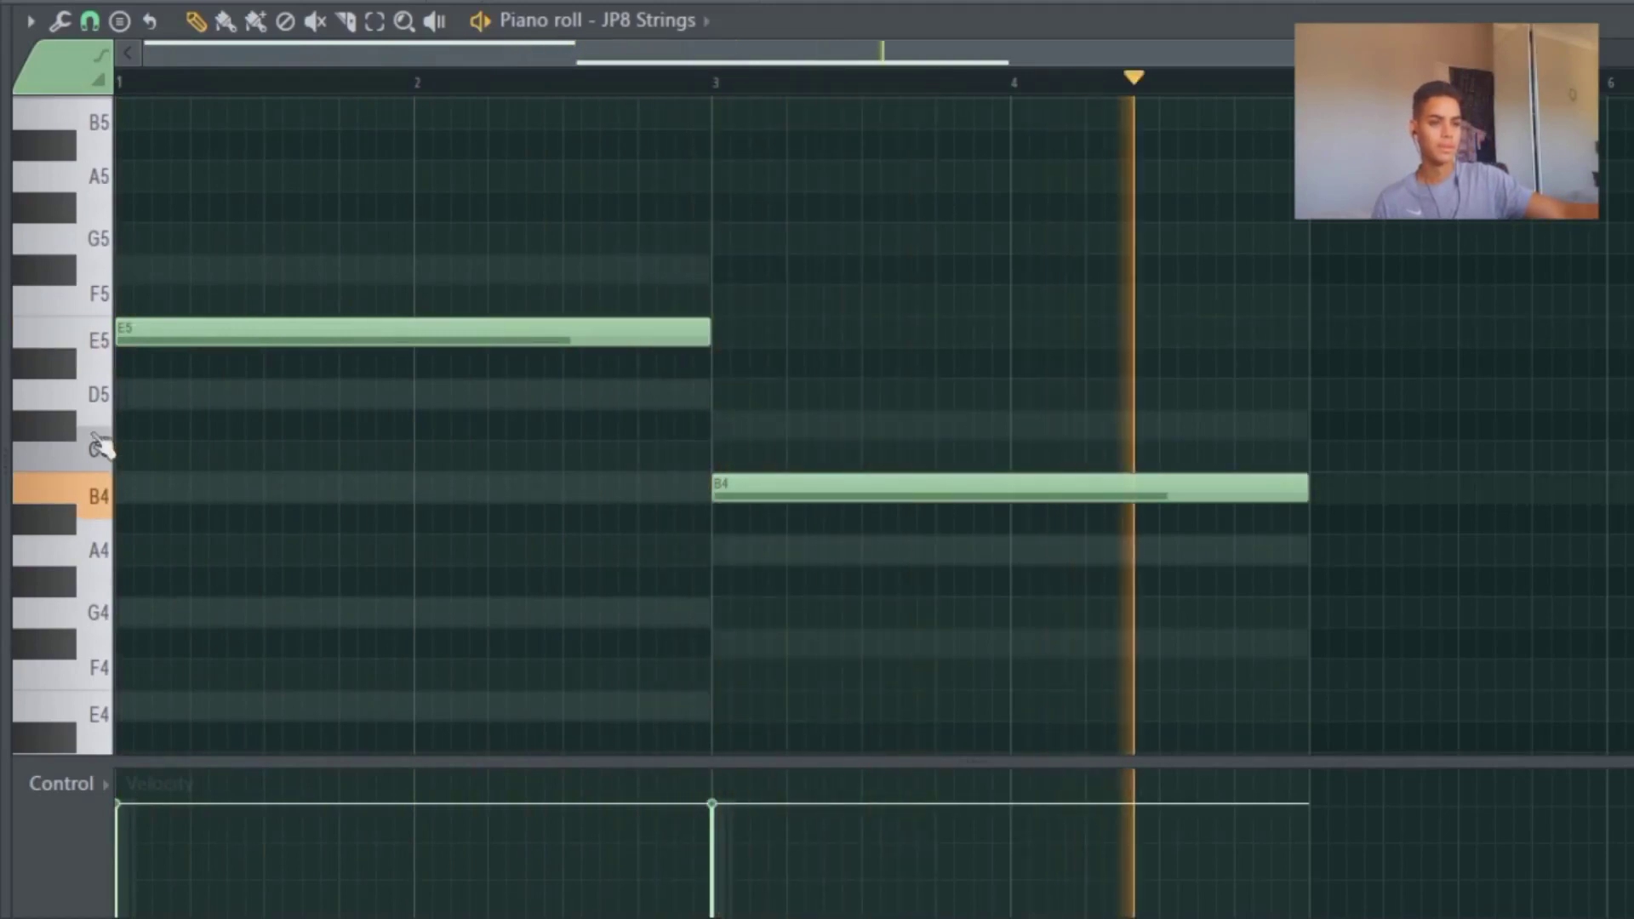
key("space")
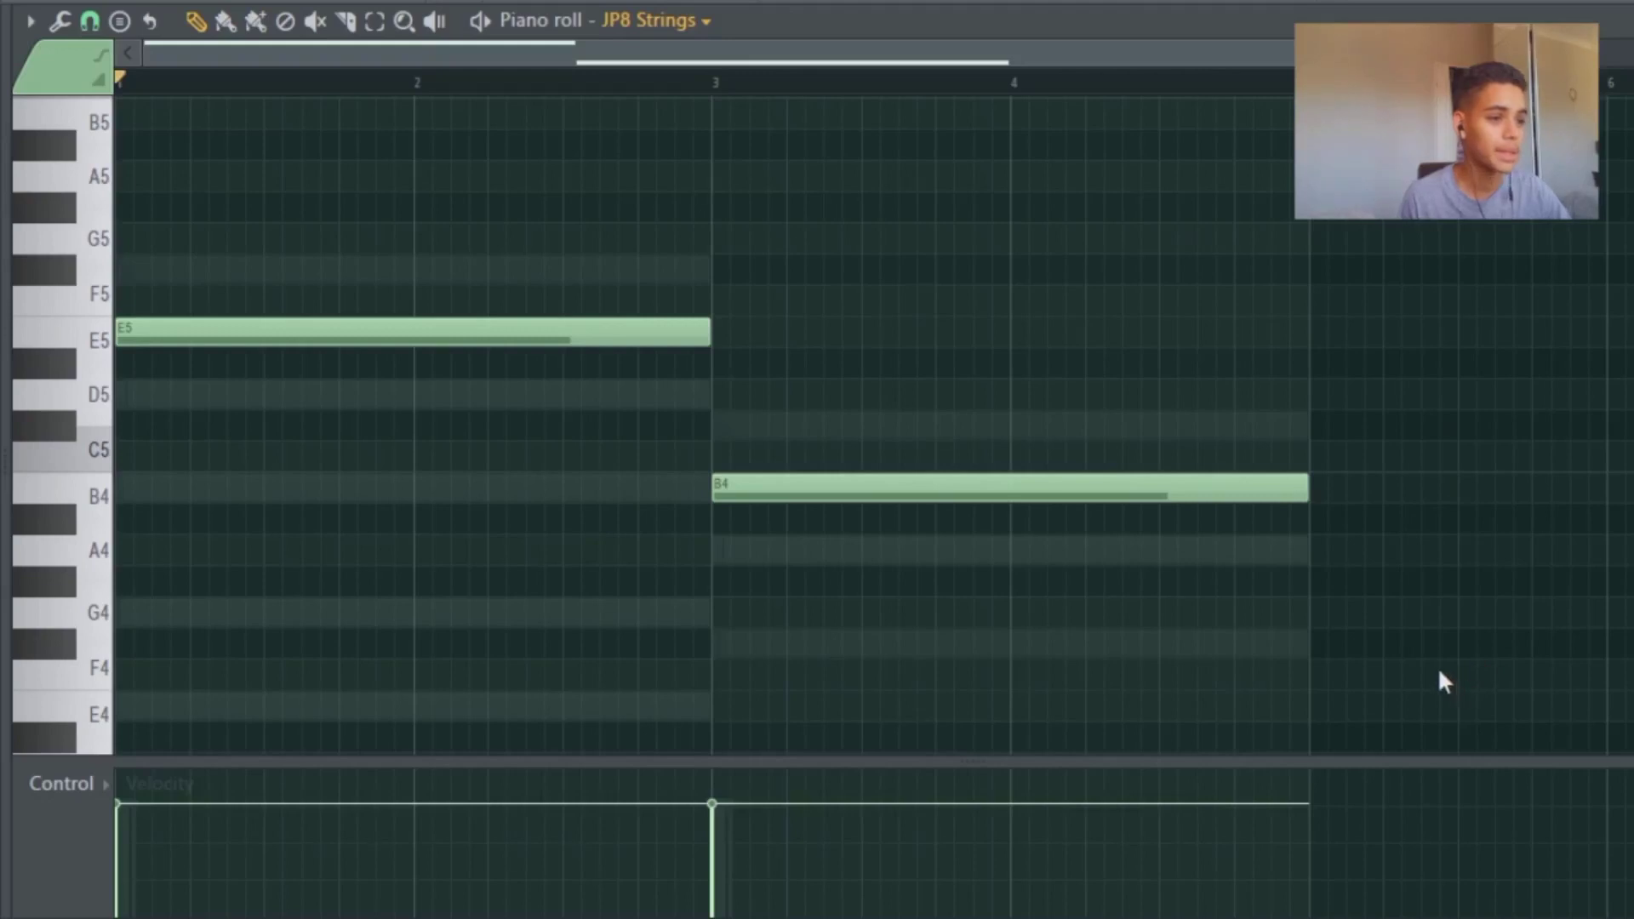
Step: Show the 70 Lead channel's piano roll and place a D5 note two steps long at the start of bar 1
left_click(1389, 400)
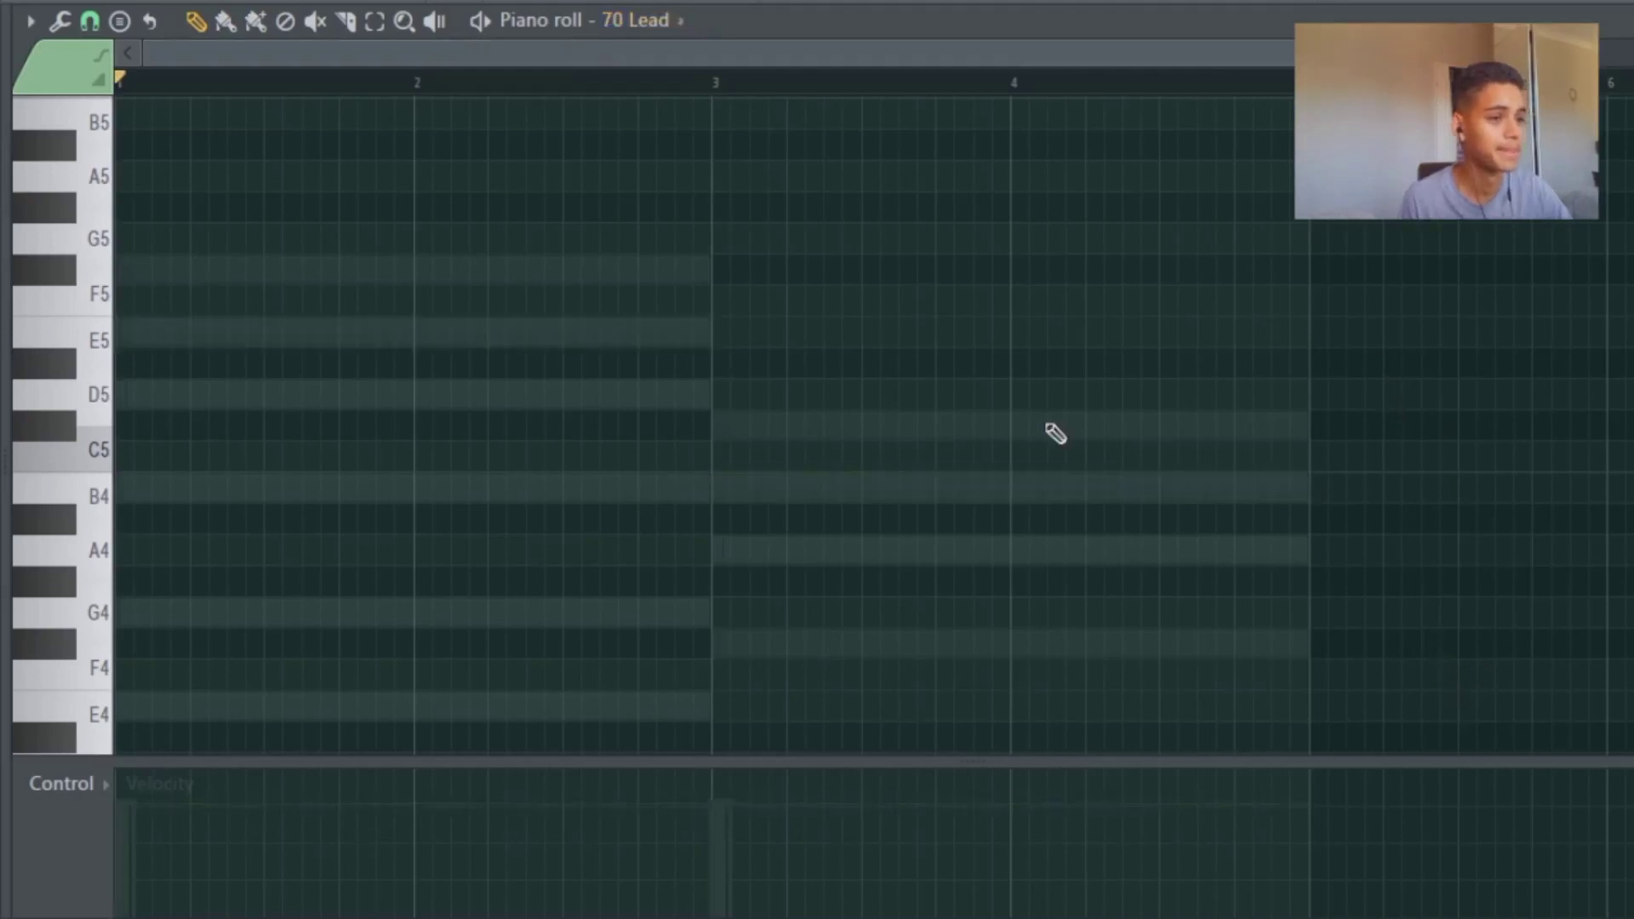
left_click_drag(306, 420, 109, 401)
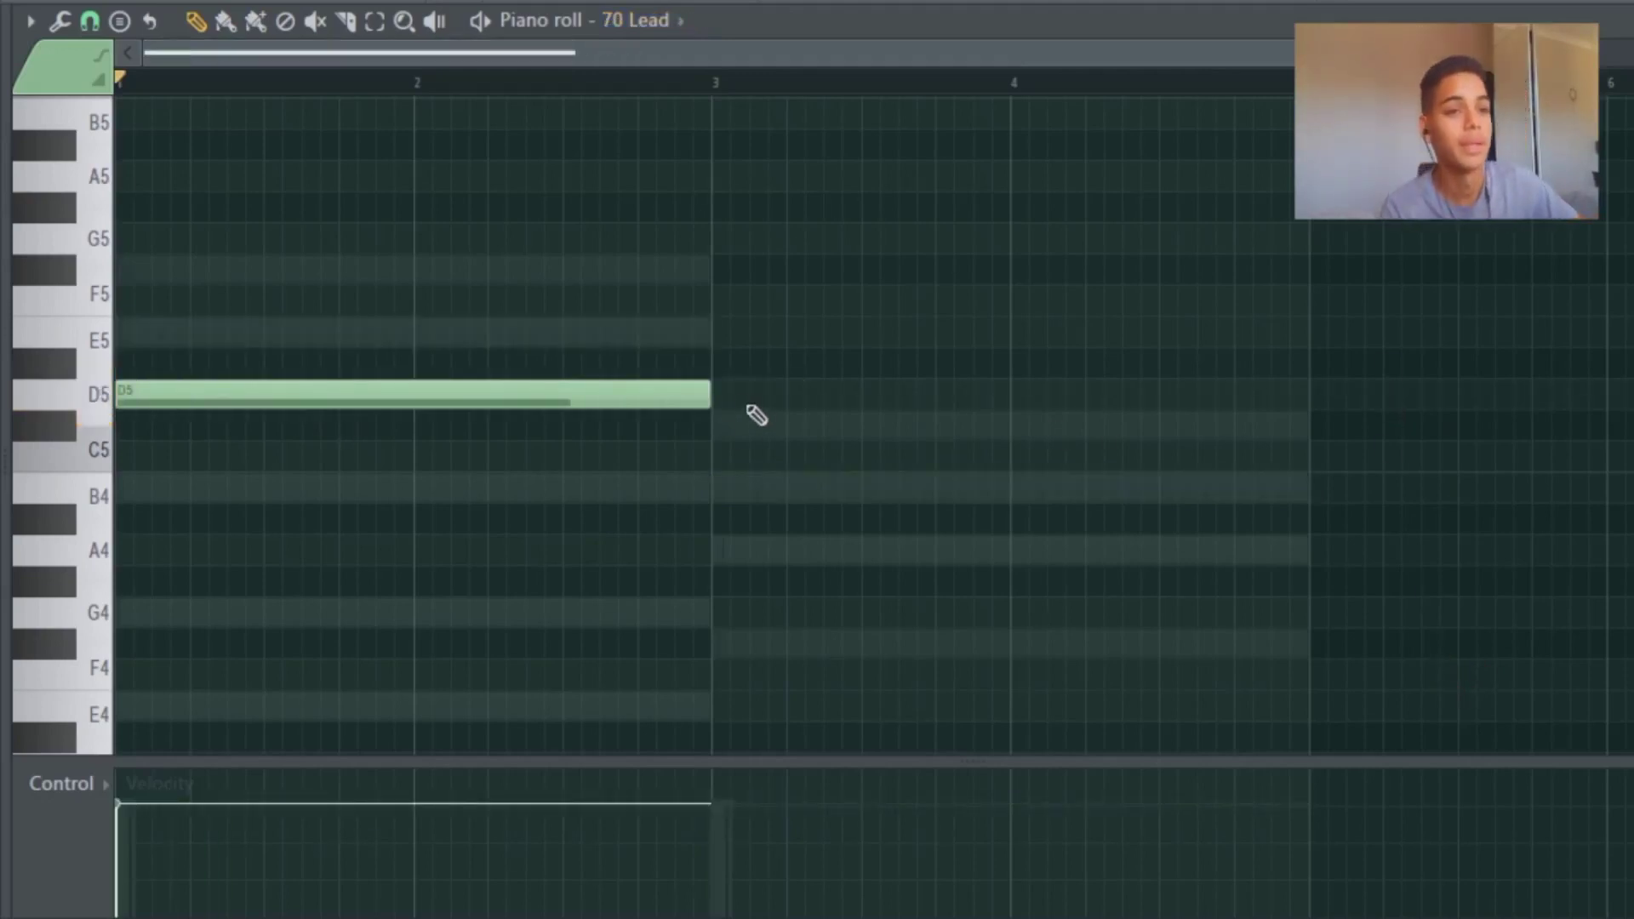
left_click_drag(715, 393, 143, 423)
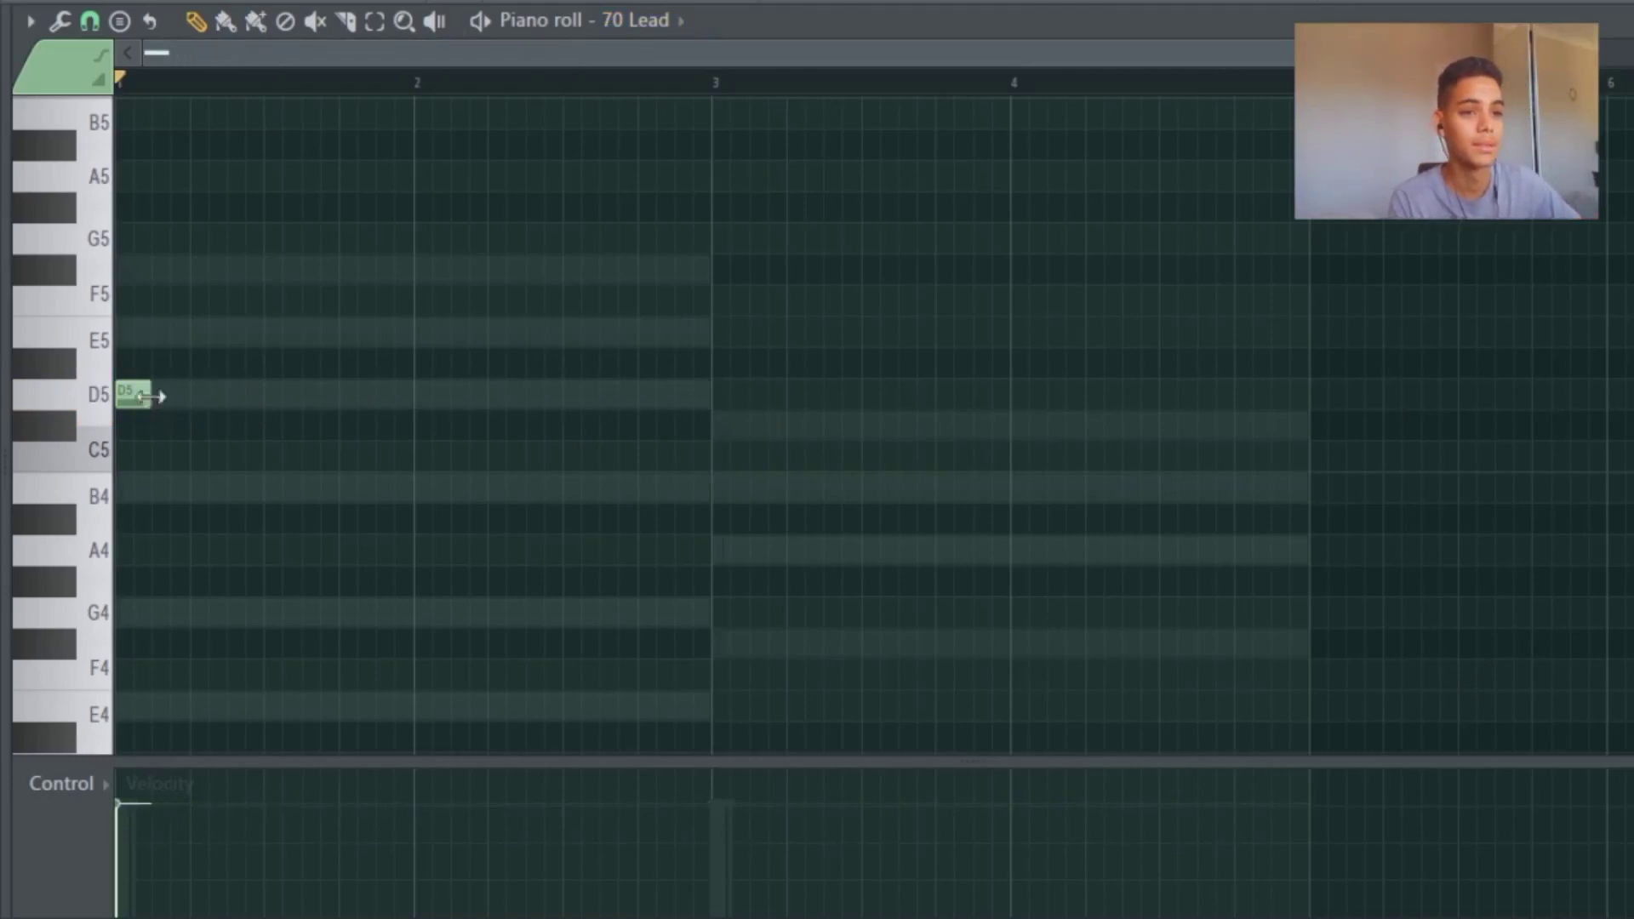
Step: Add an E5 note about 11 steps long, starting one step after the short D5, and play the lead
left_click(138, 336)
right_click(138, 336)
left_click(138, 336)
left_click_drag(167, 334, 339, 337)
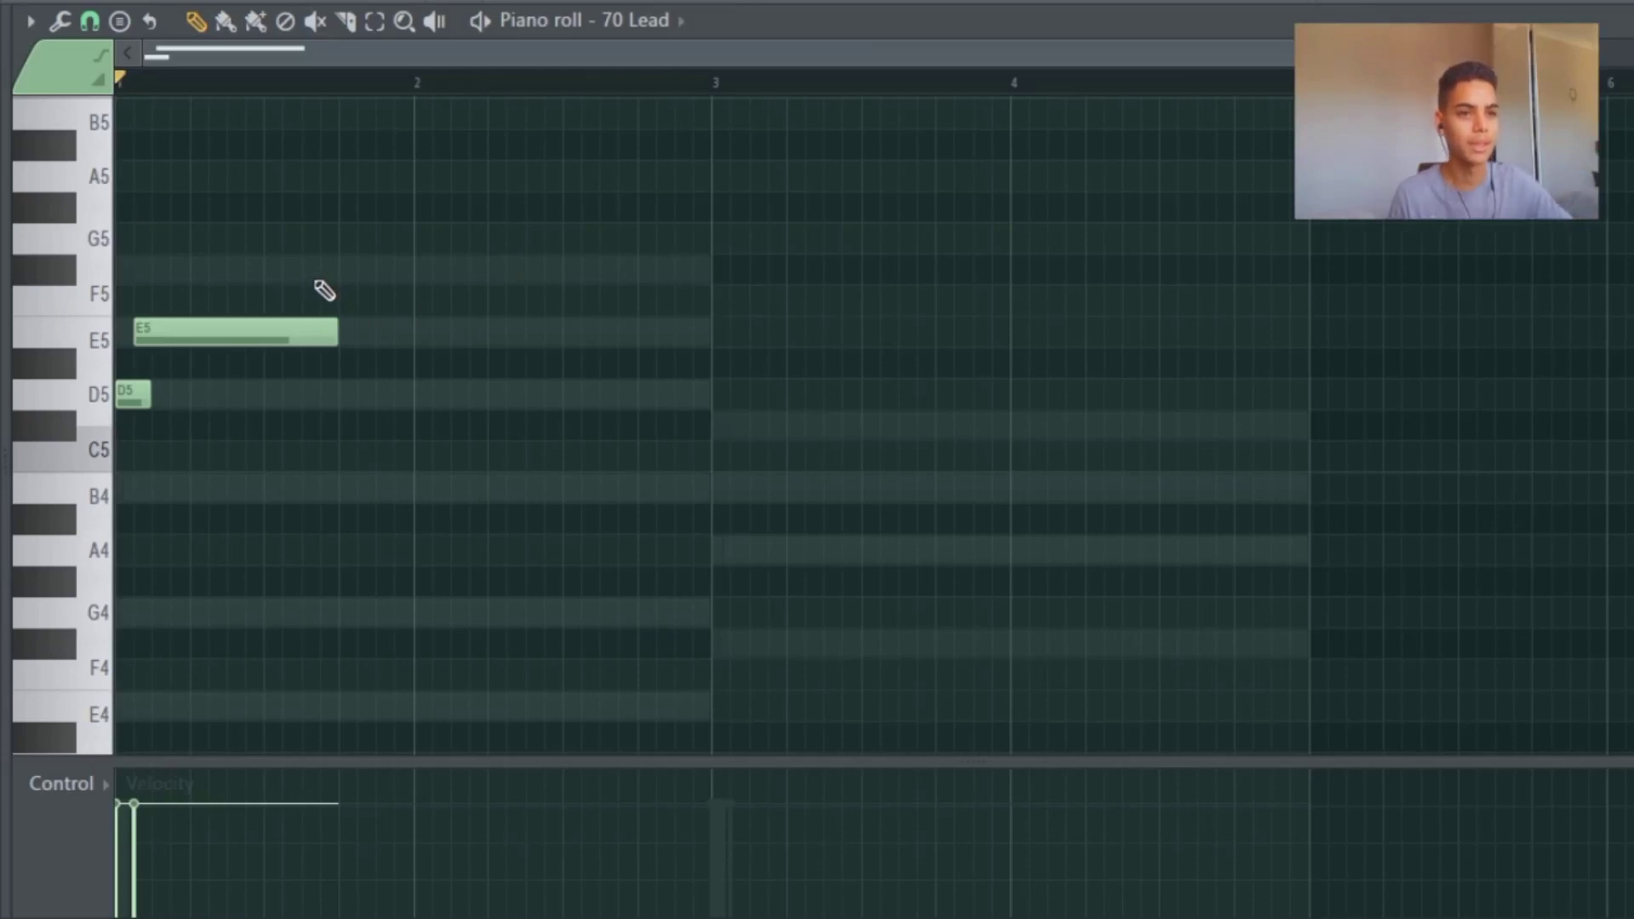
key("space")
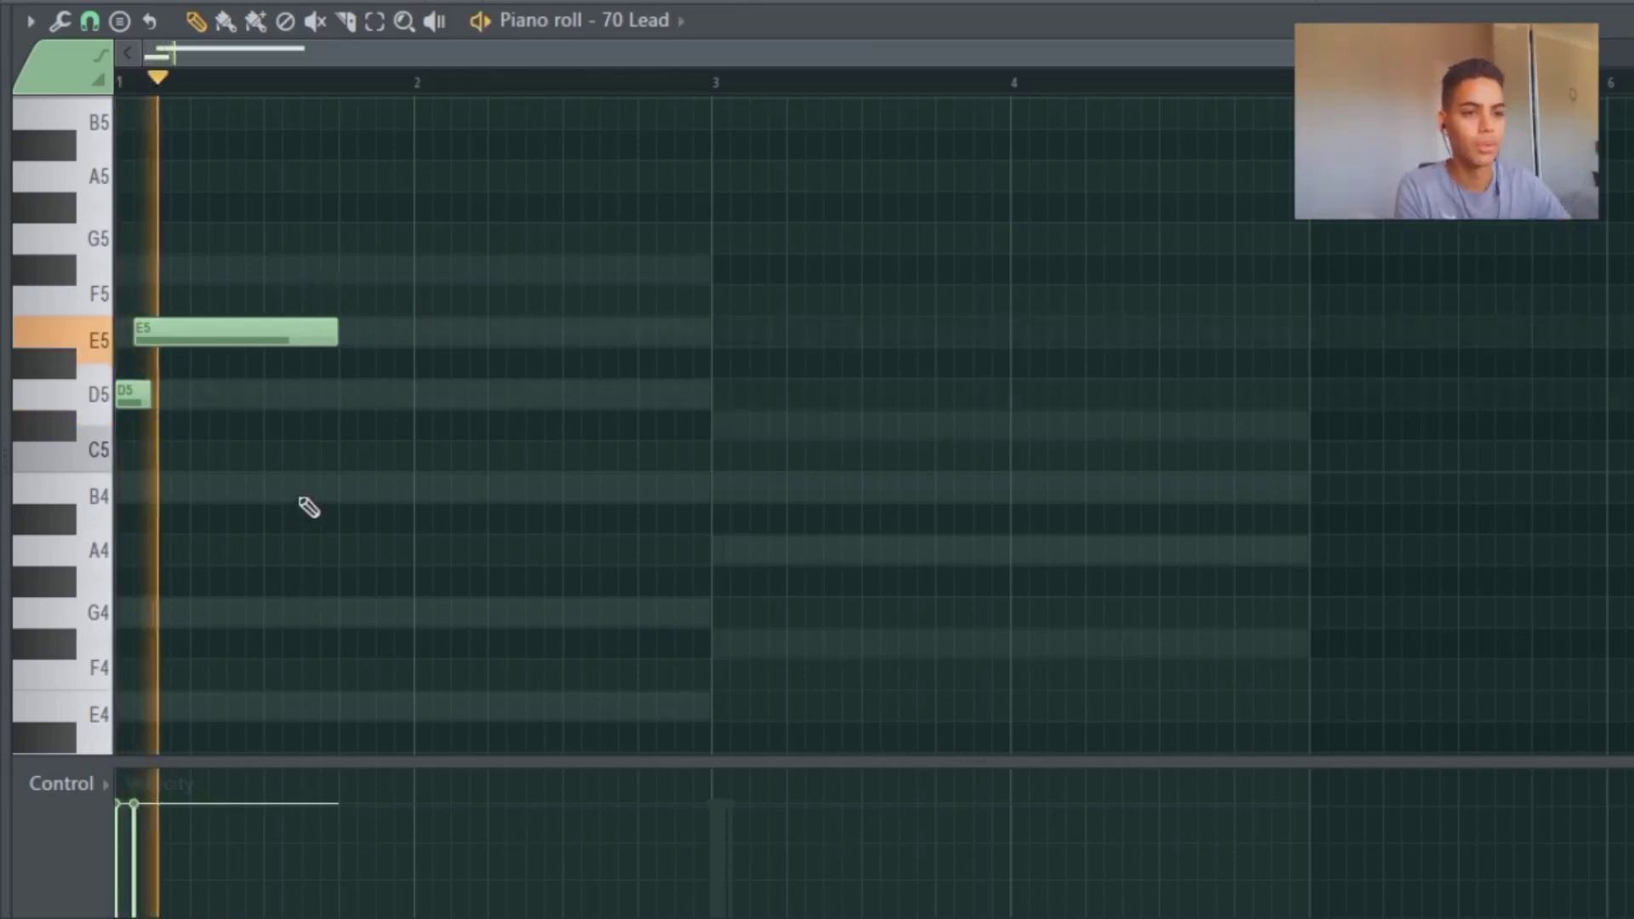
key("space")
Step: Add a three-step B4 and an overlapping eight-step A4 near the end of bar 1, and play the melody
left_click(308, 393)
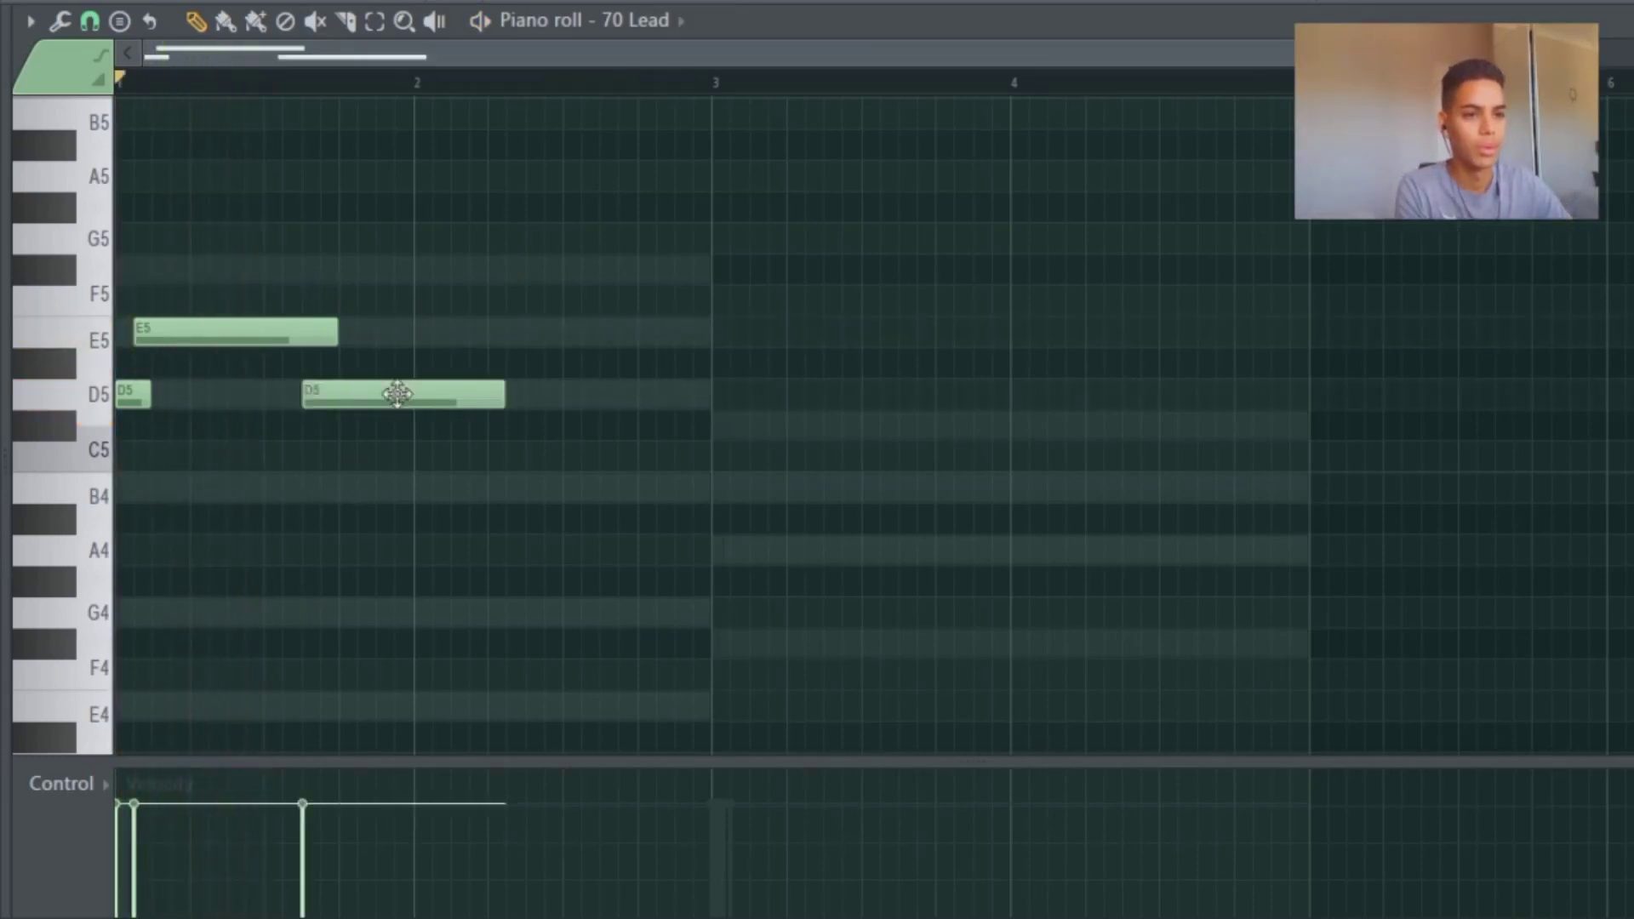
right_click(394, 390)
left_click(303, 490)
left_click(340, 550)
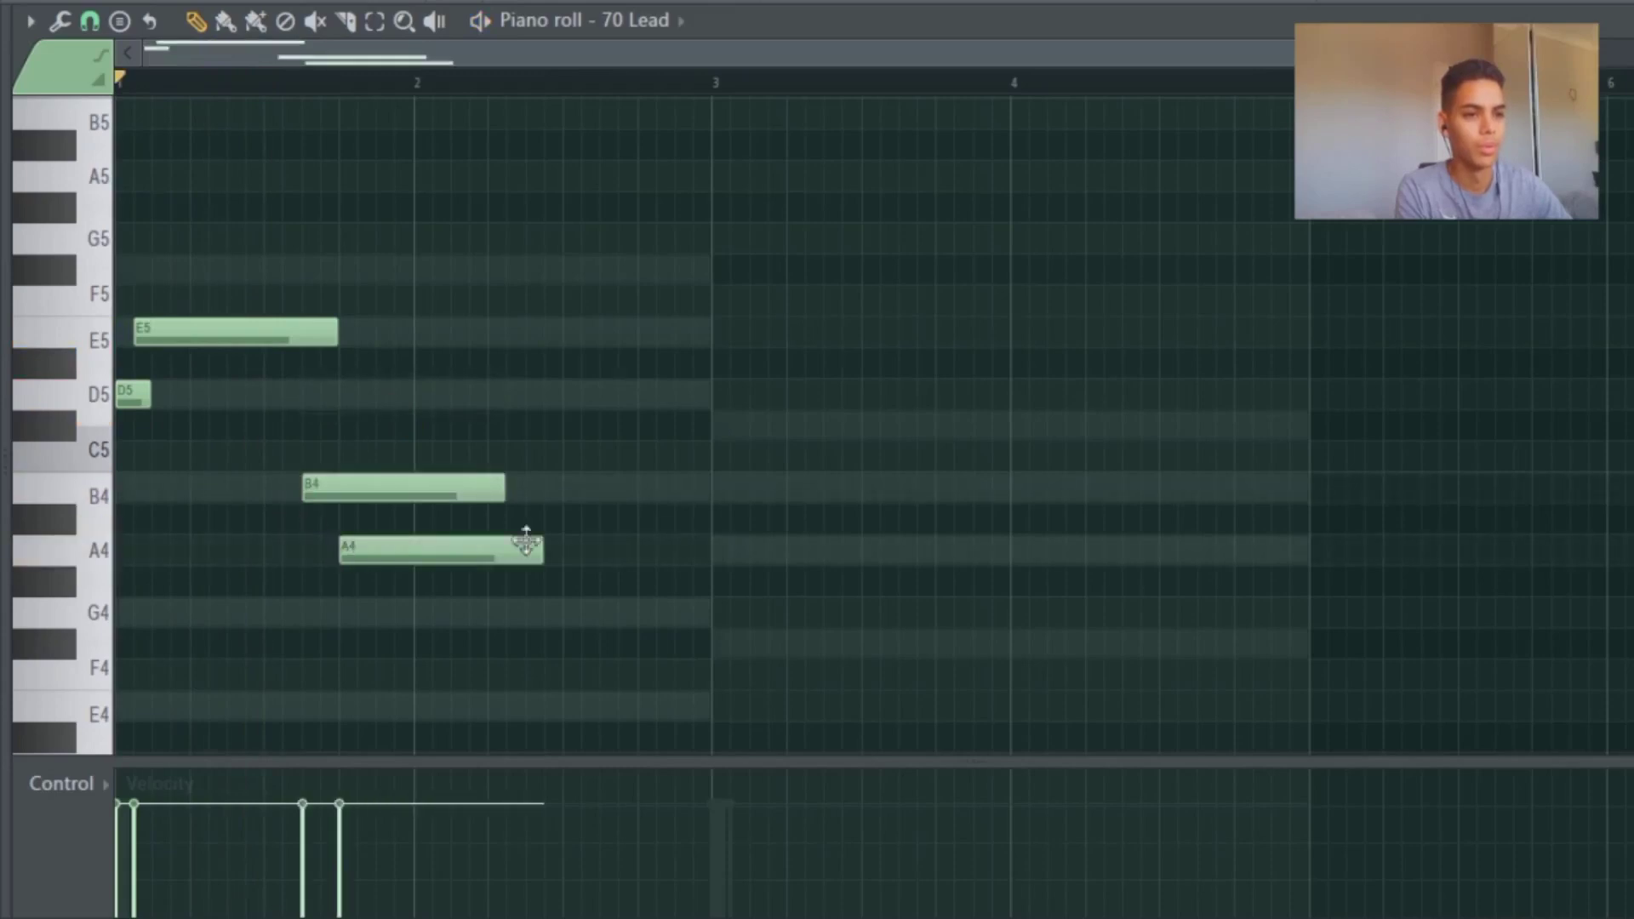
left_click_drag(502, 500, 357, 500)
left_click_drag(543, 554, 486, 555)
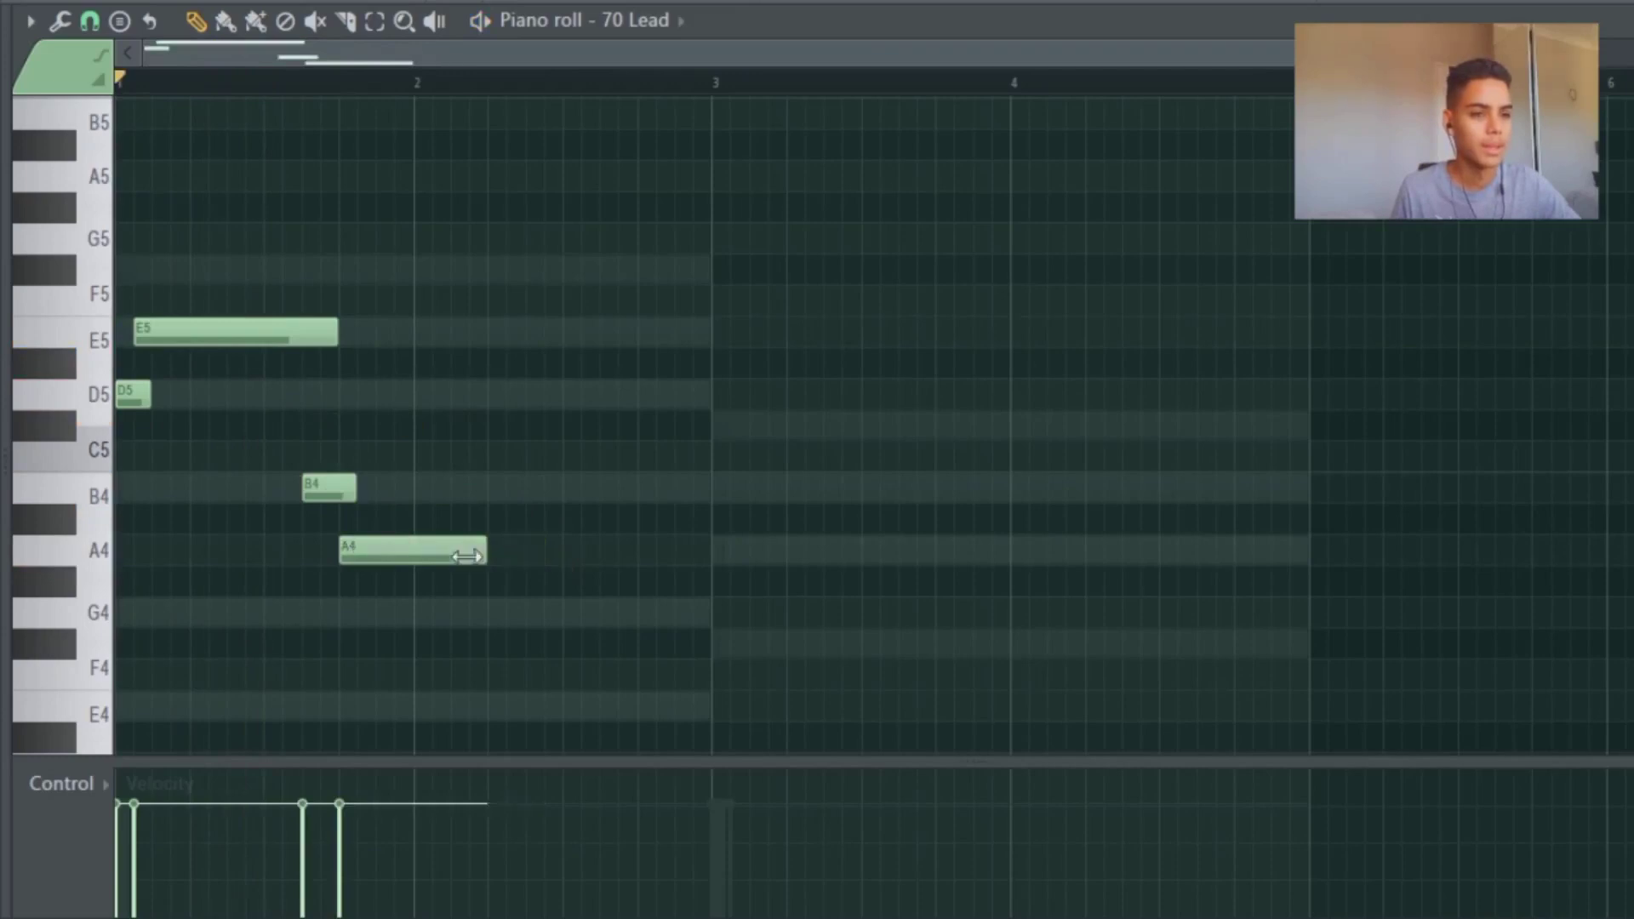
key("space")
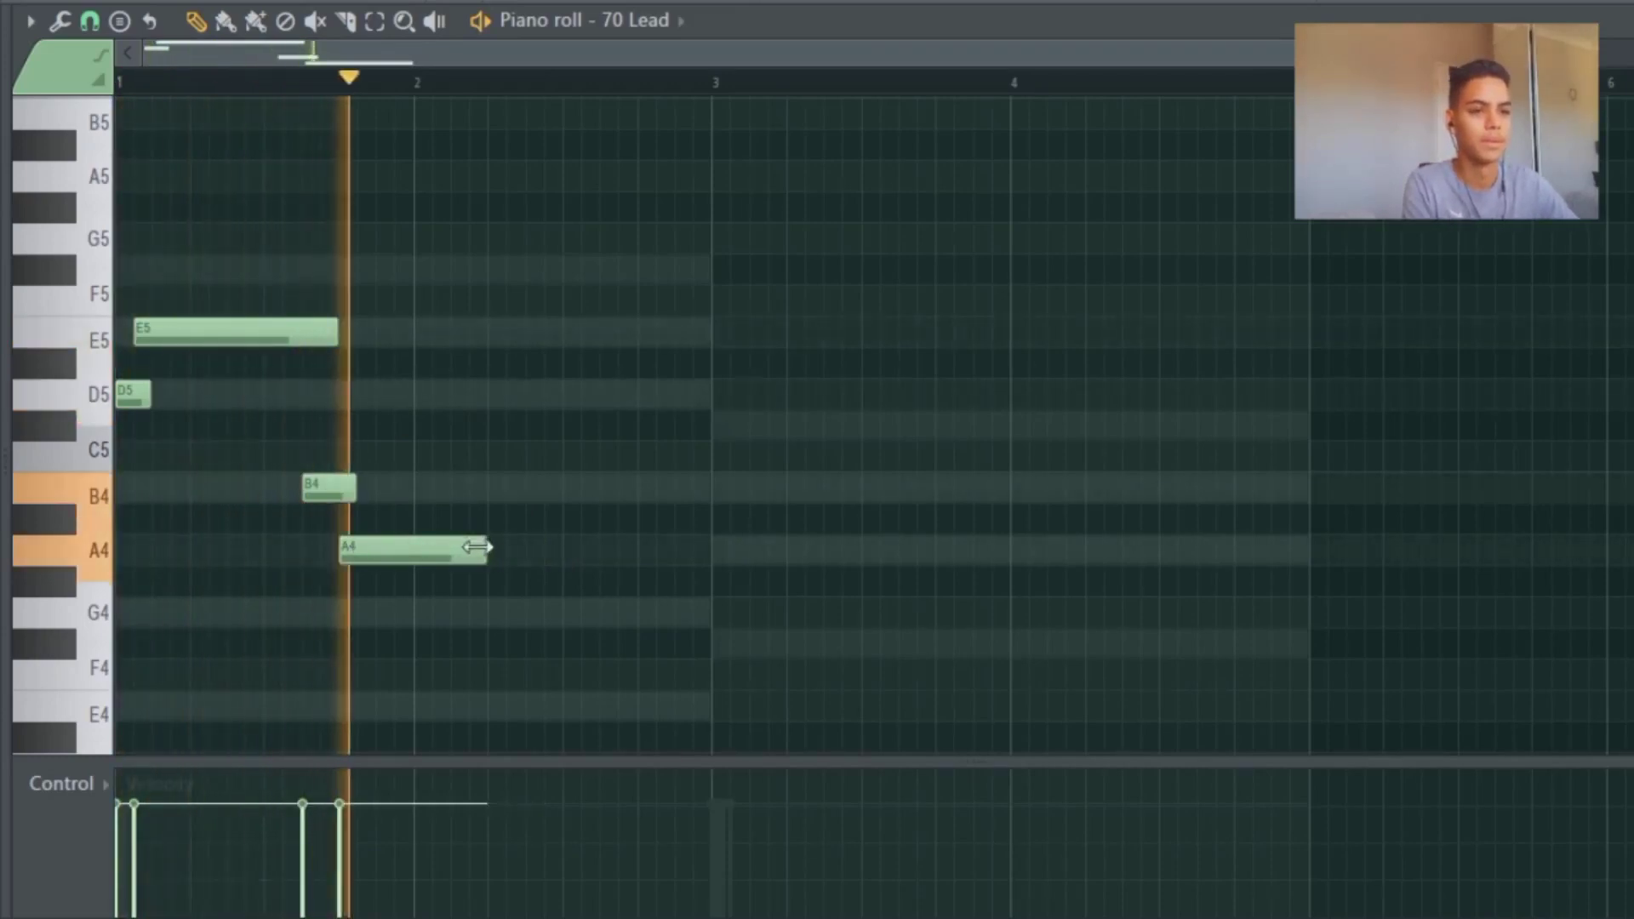
key("space")
Step: Shift B4 to start where E5 ends, two steps long, start A4 one step after it, and play the melody
left_click_drag(319, 489, 374, 488)
left_click_drag(384, 549, 403, 554)
key("space")
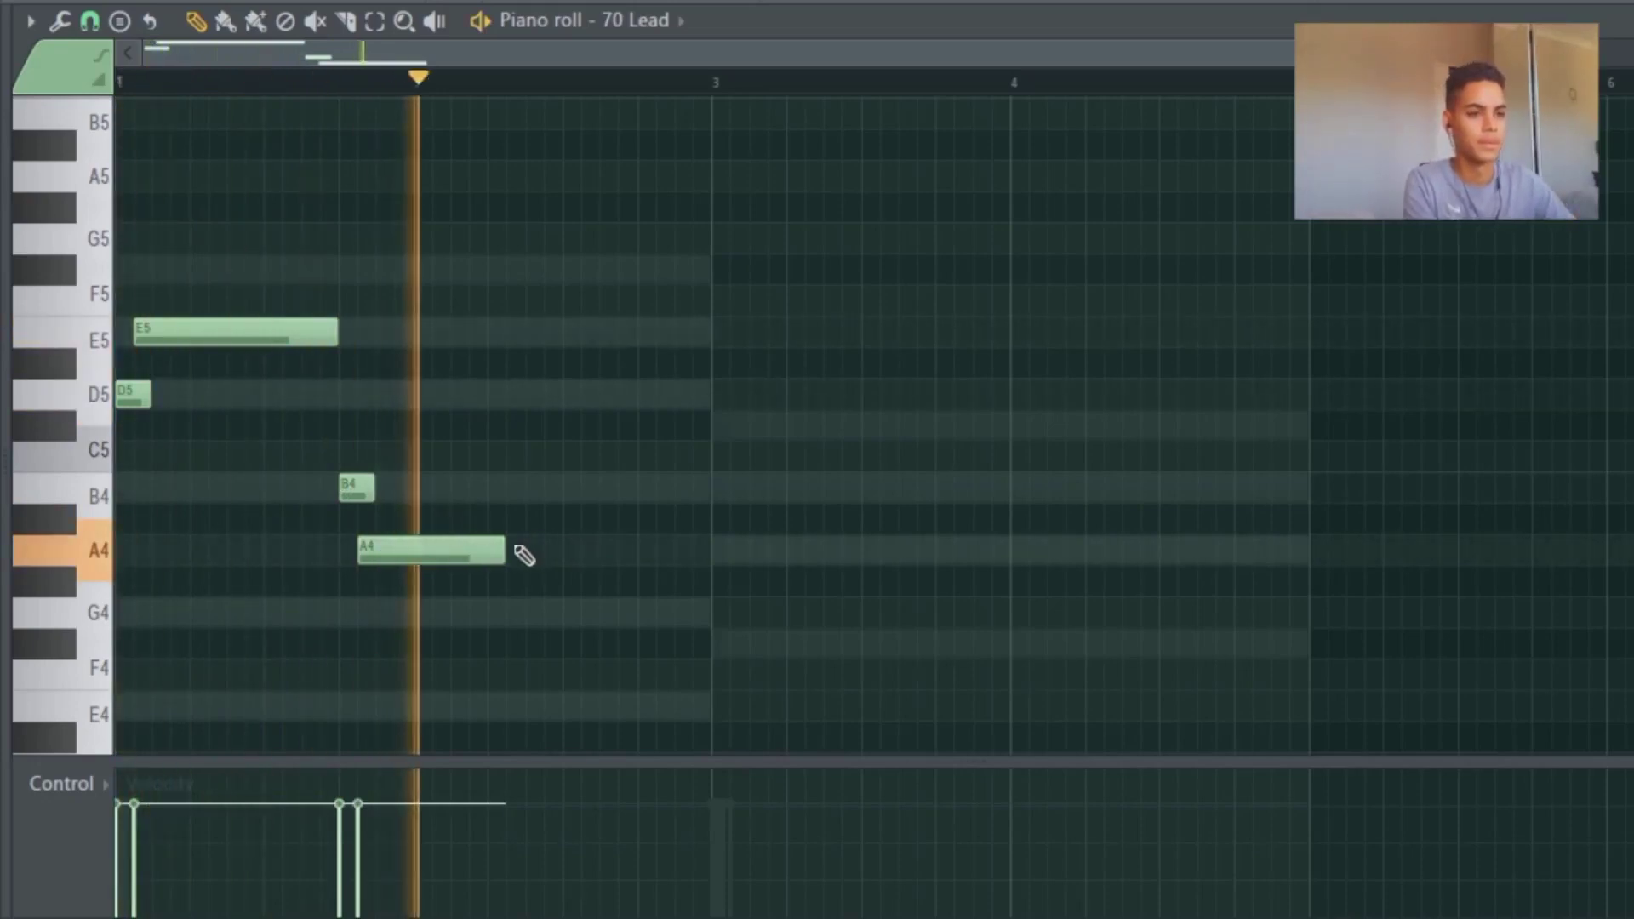
key("space")
Step: Duplicate the whole four-note lead phrase to bar 3 and deselect the copied notes
key("ctrl+a")
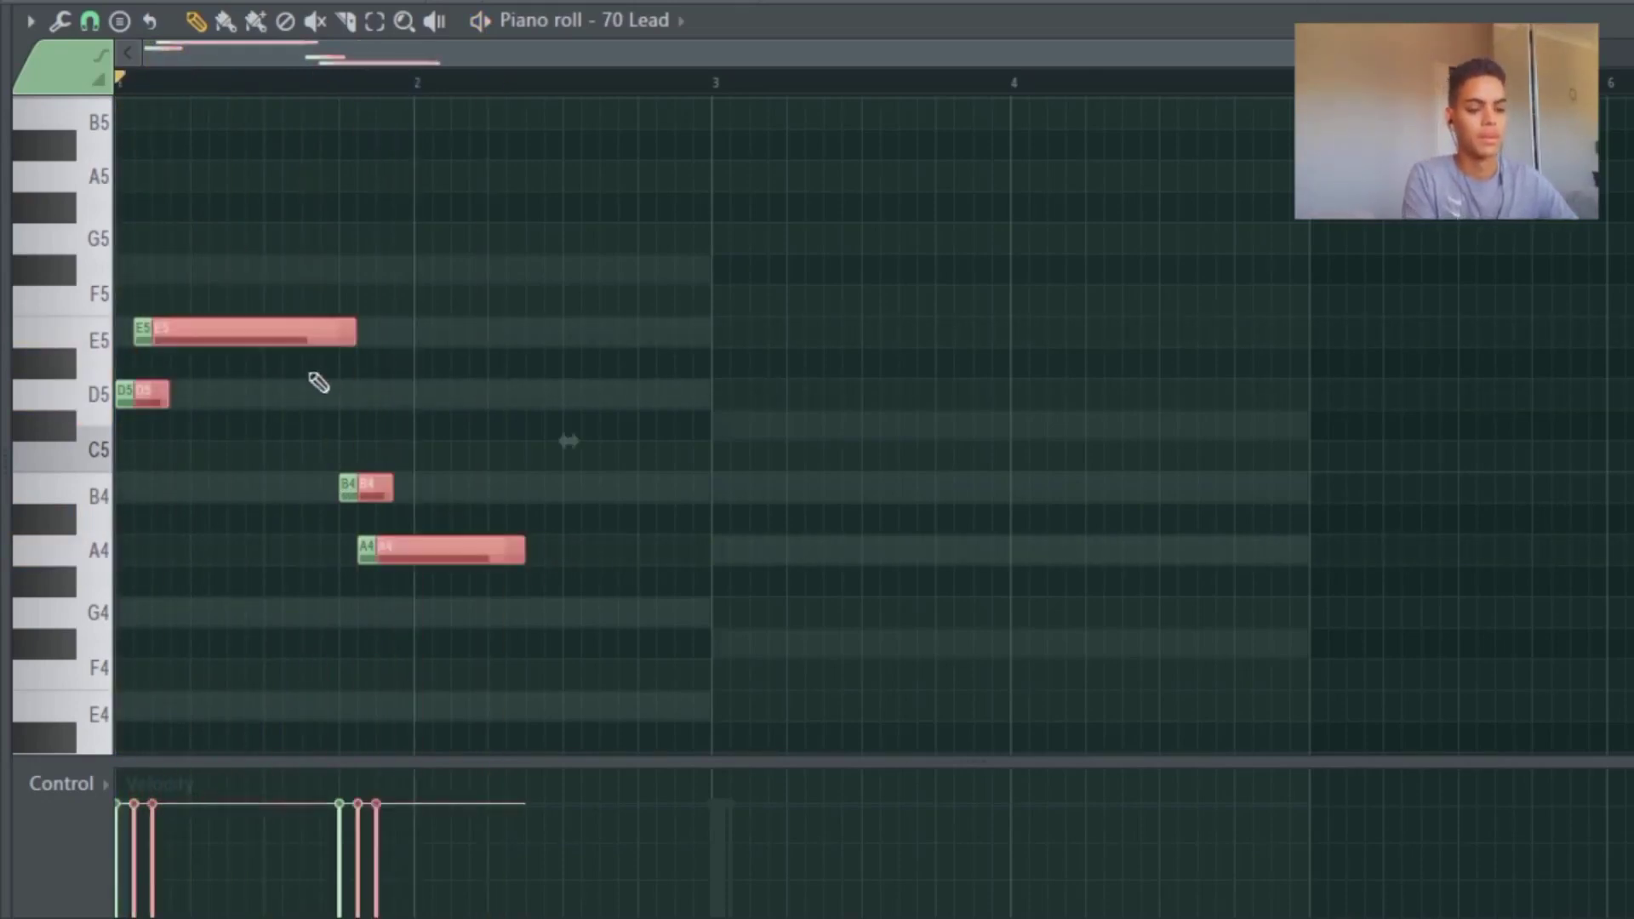
key("ctrl+b")
left_click(485, 292)
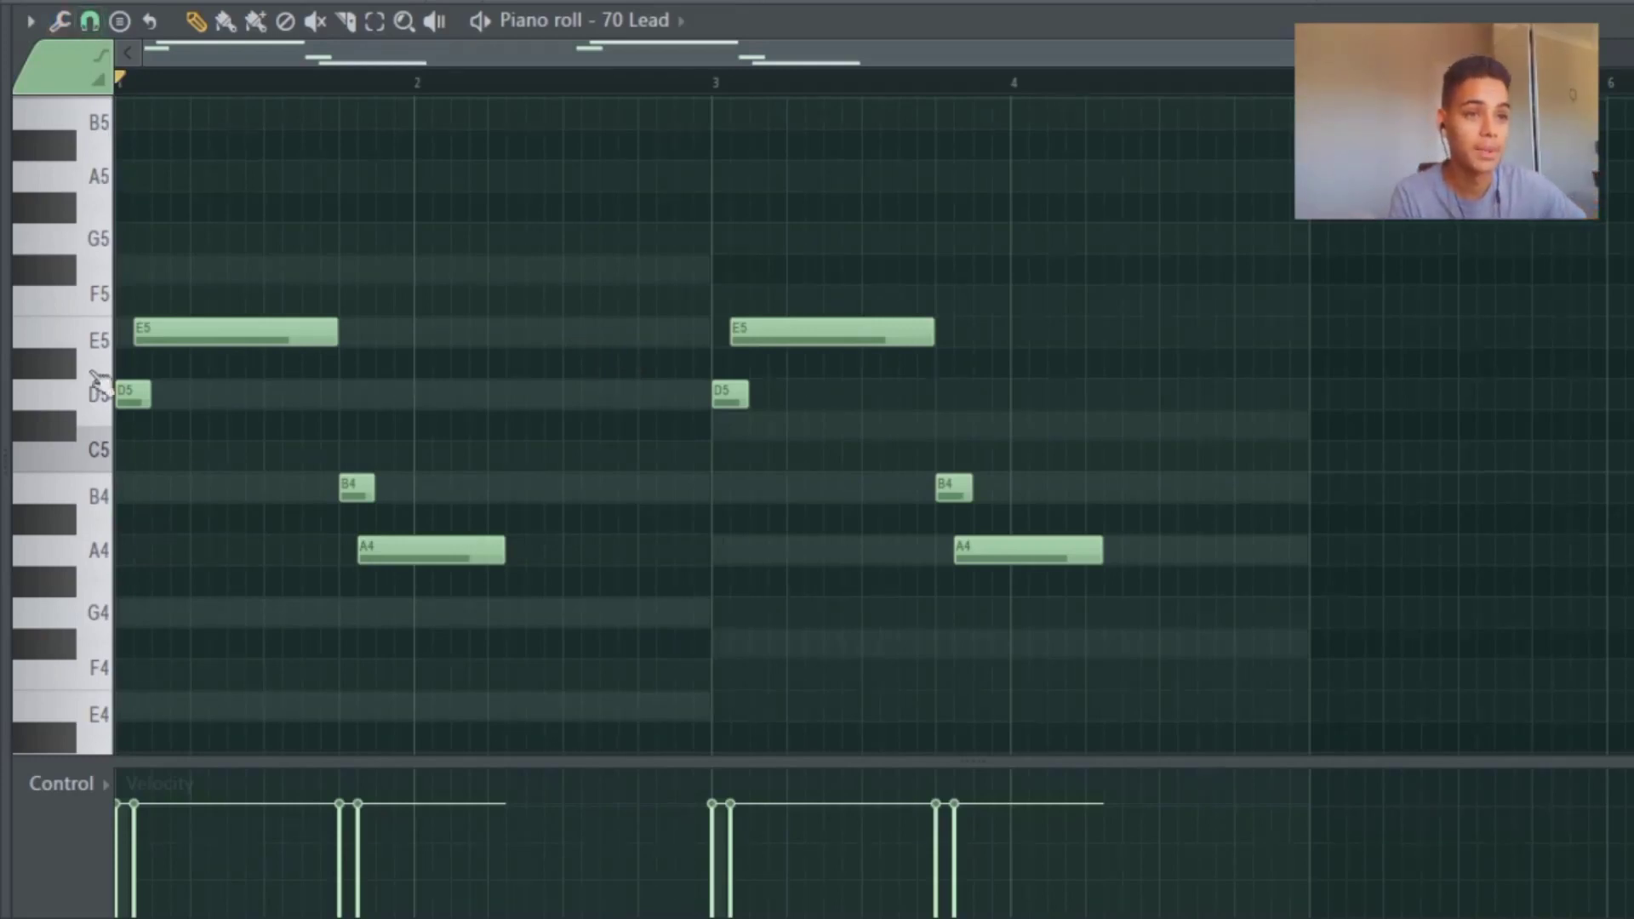
Step: Shift the first phrase's E5 and A4 earlier so each starts just after the D5 and B4 before it
scroll(137, 358, "up", 3)
left_click_drag(189, 332, 158, 330)
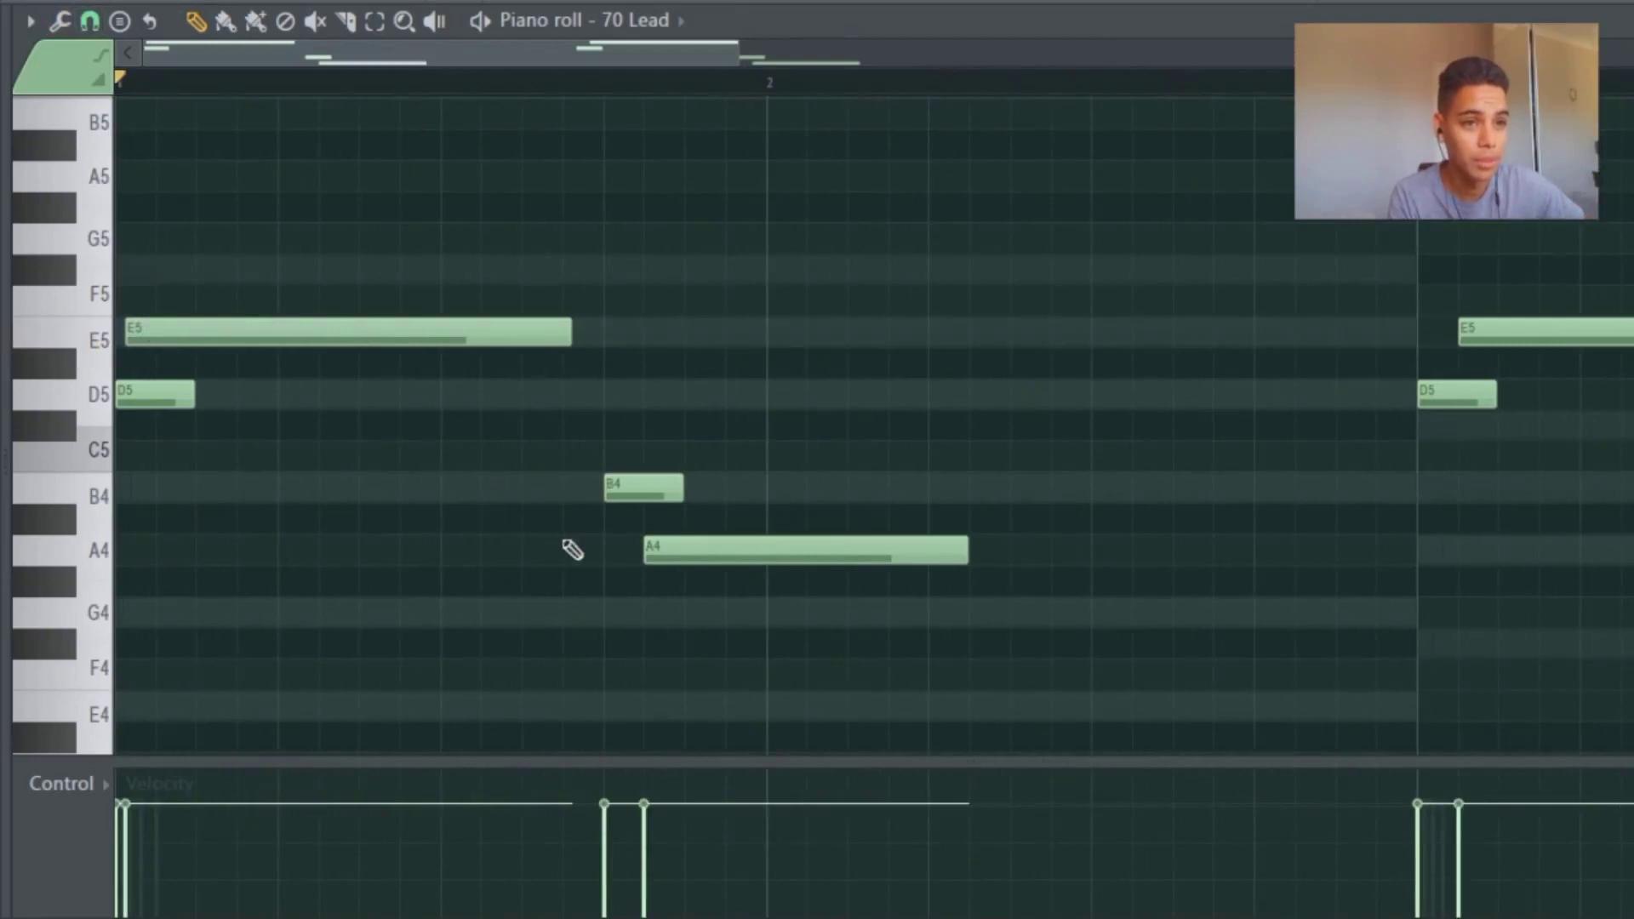
left_click_drag(688, 558, 667, 560)
Step: Shift the second phrase's E5 and A4 to start just after D5 and B4, and extend both E5 notes until A4 begins
mouse_move(1492, 334)
left_mouse_down()
mouse_move(1466, 332)
mouse_move(1517, 332)
left_mouse_up()
scroll(1617, 356, "down", 2)
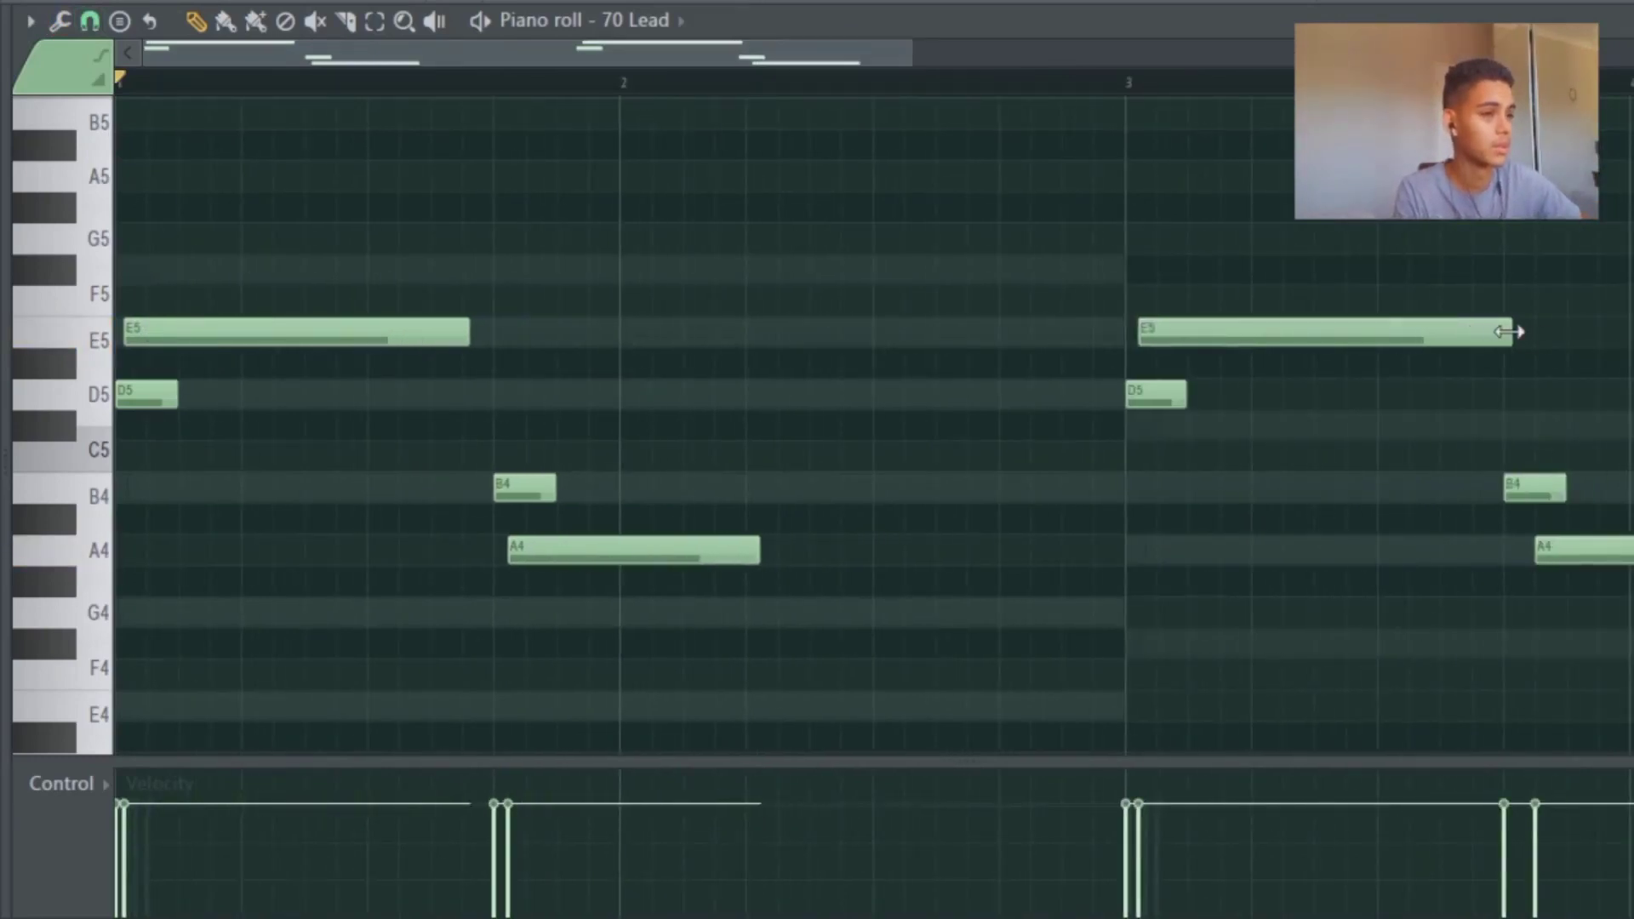
left_click_drag(469, 332, 508, 332)
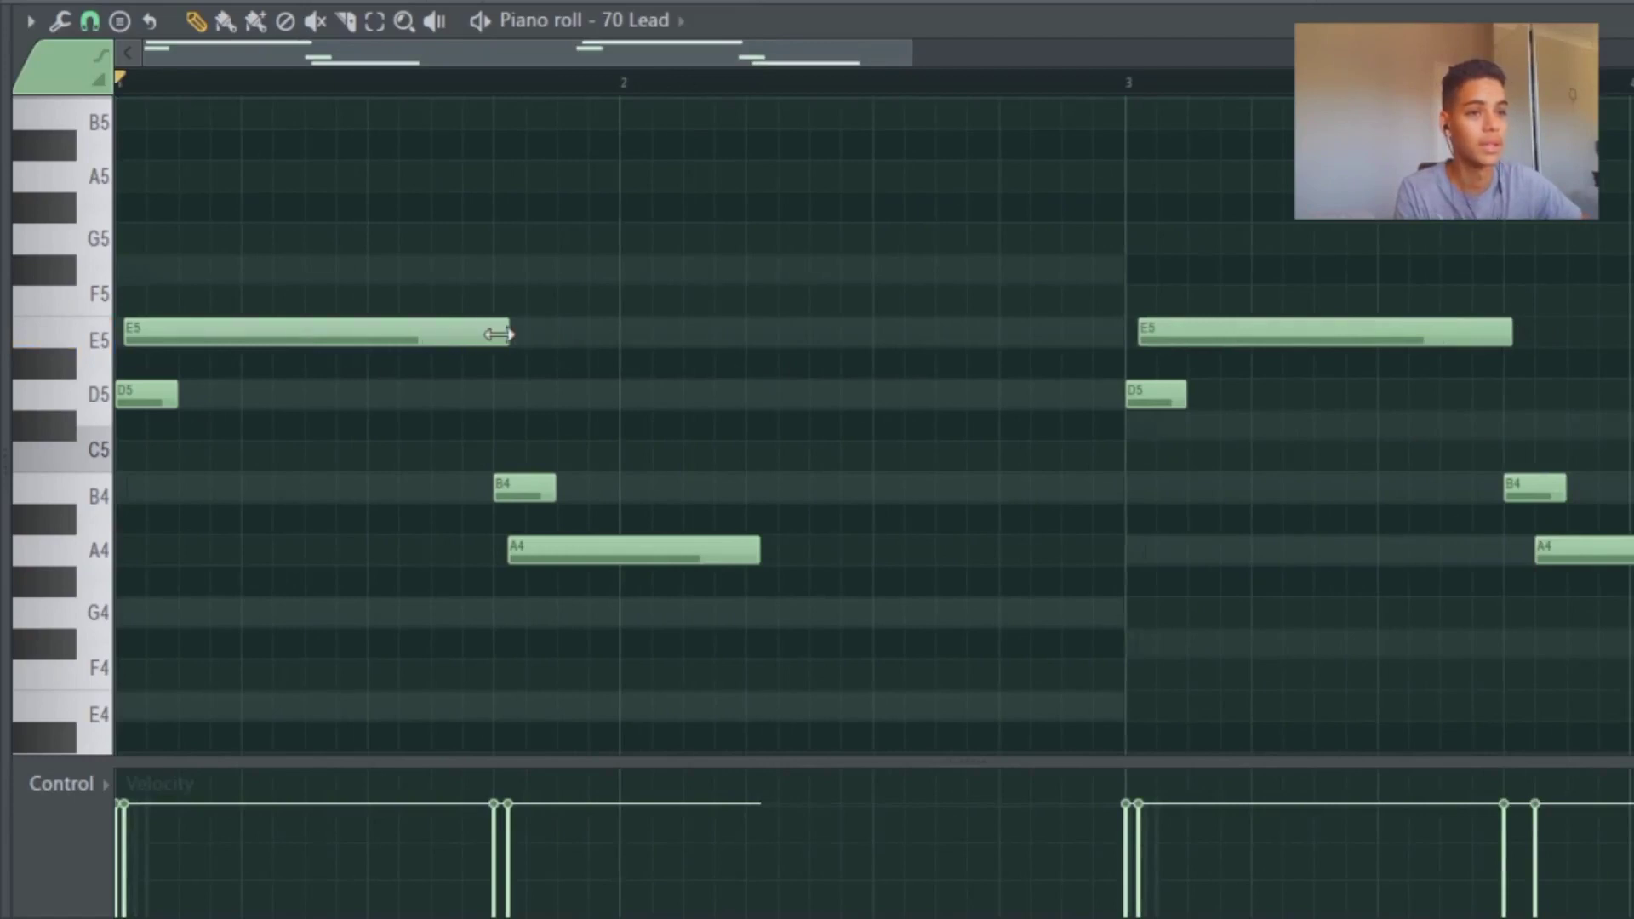
left_click_drag(1595, 543, 1588, 542)
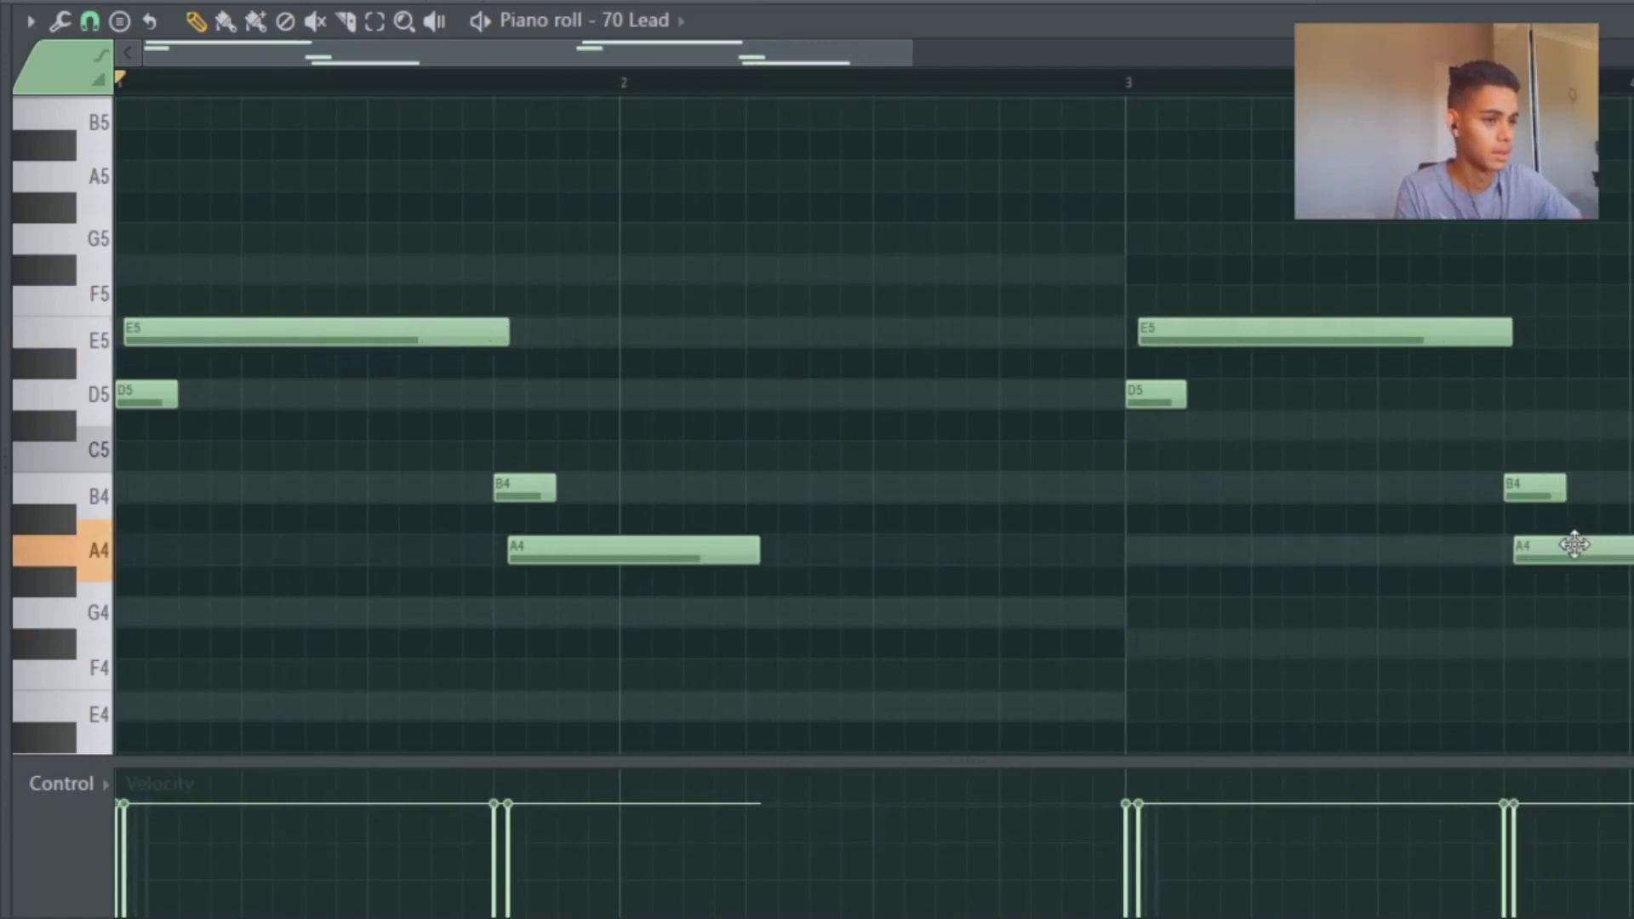
Step: Play the lead melody and lengthen both A4 notes to about 11 steps each
scroll(1572, 545, "down", 4)
key("space")
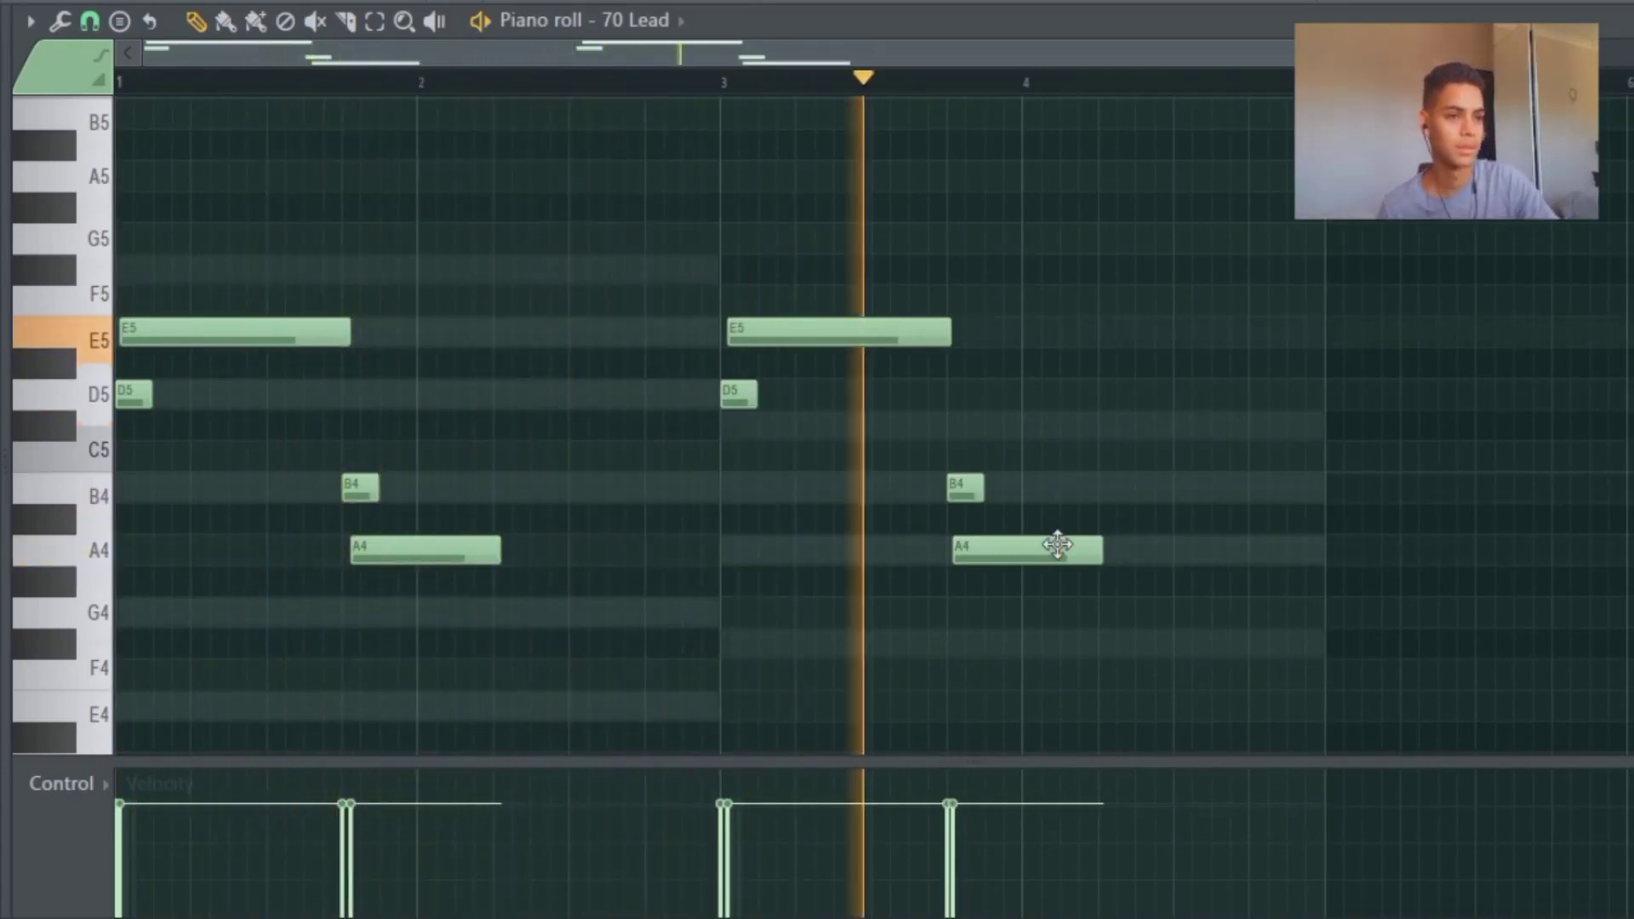
key("space")
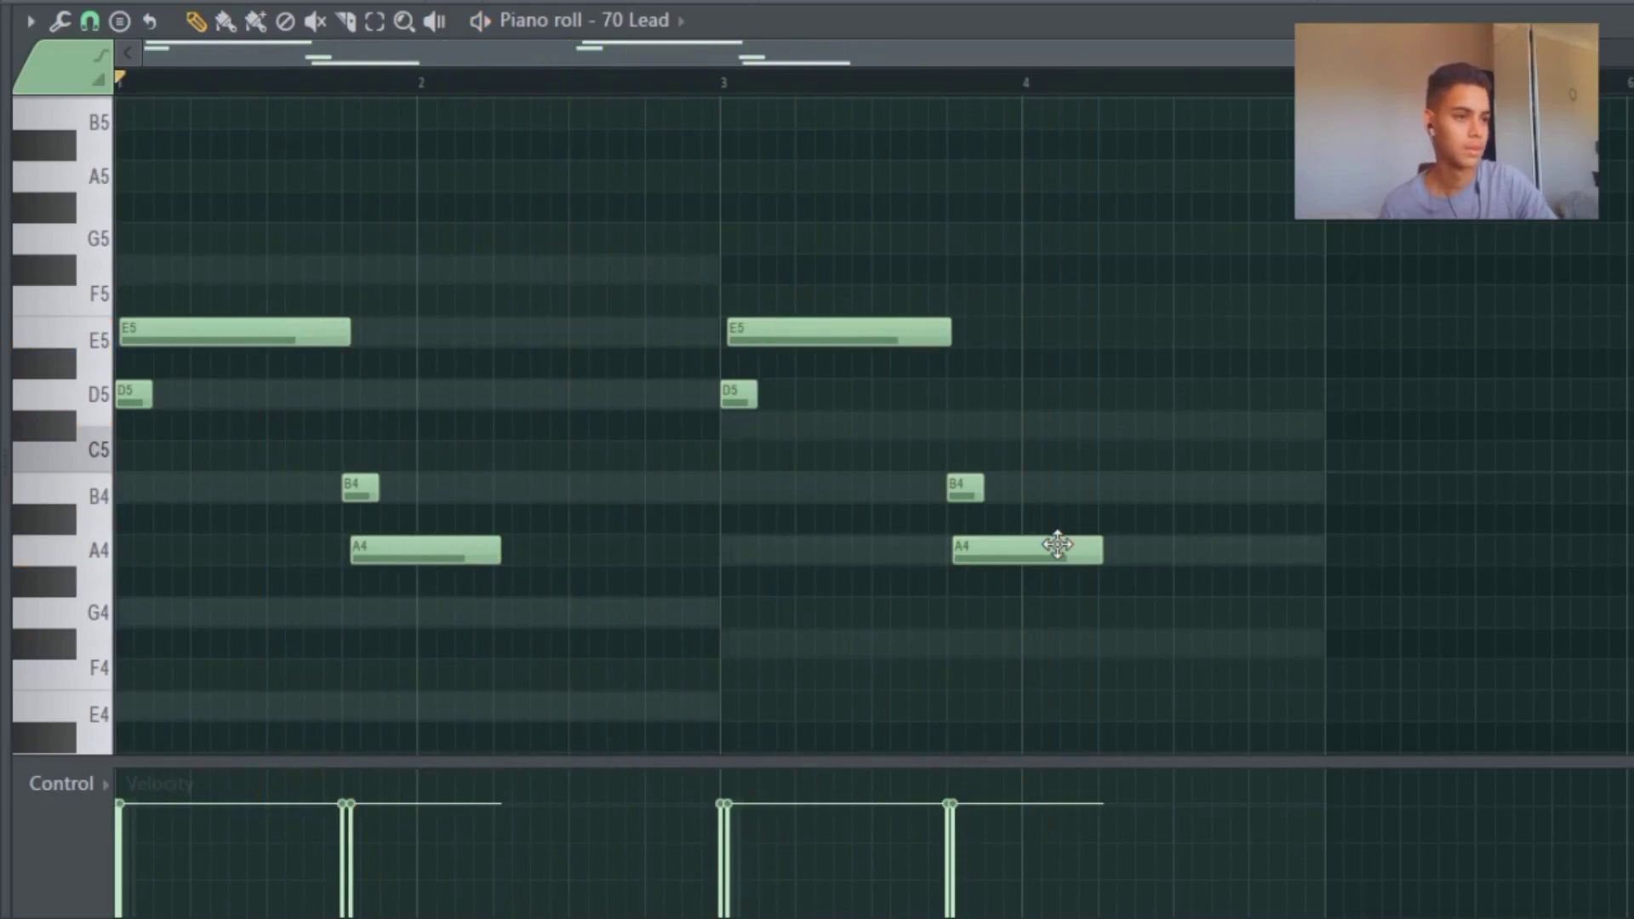
left_click_drag(504, 551, 572, 558)
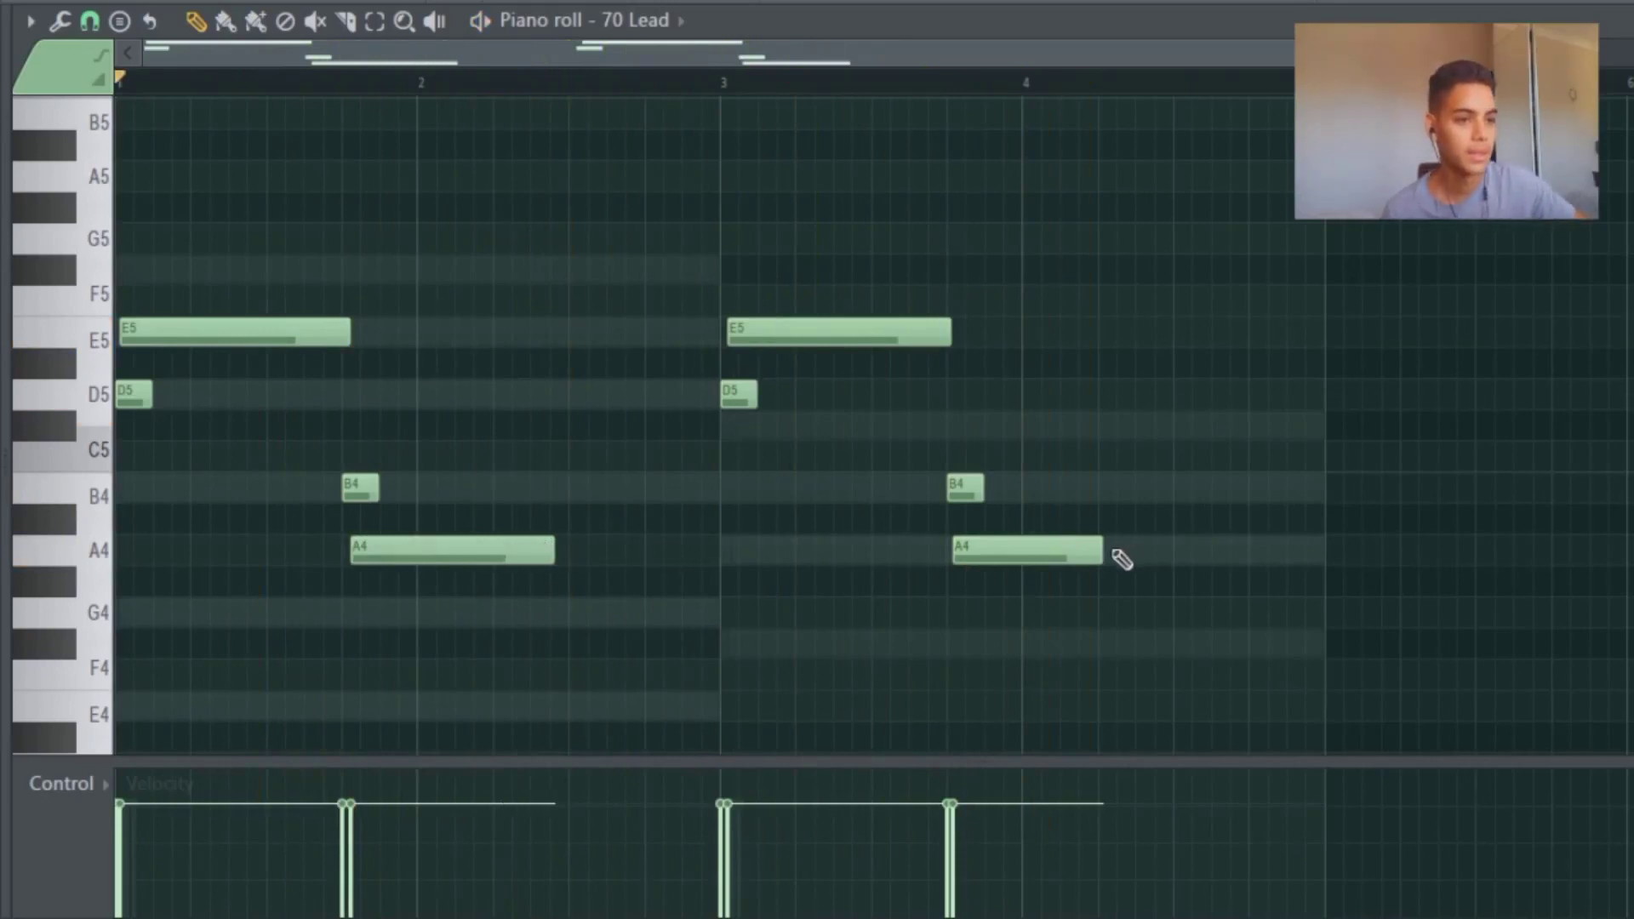
left_click_drag(1105, 551, 1171, 560)
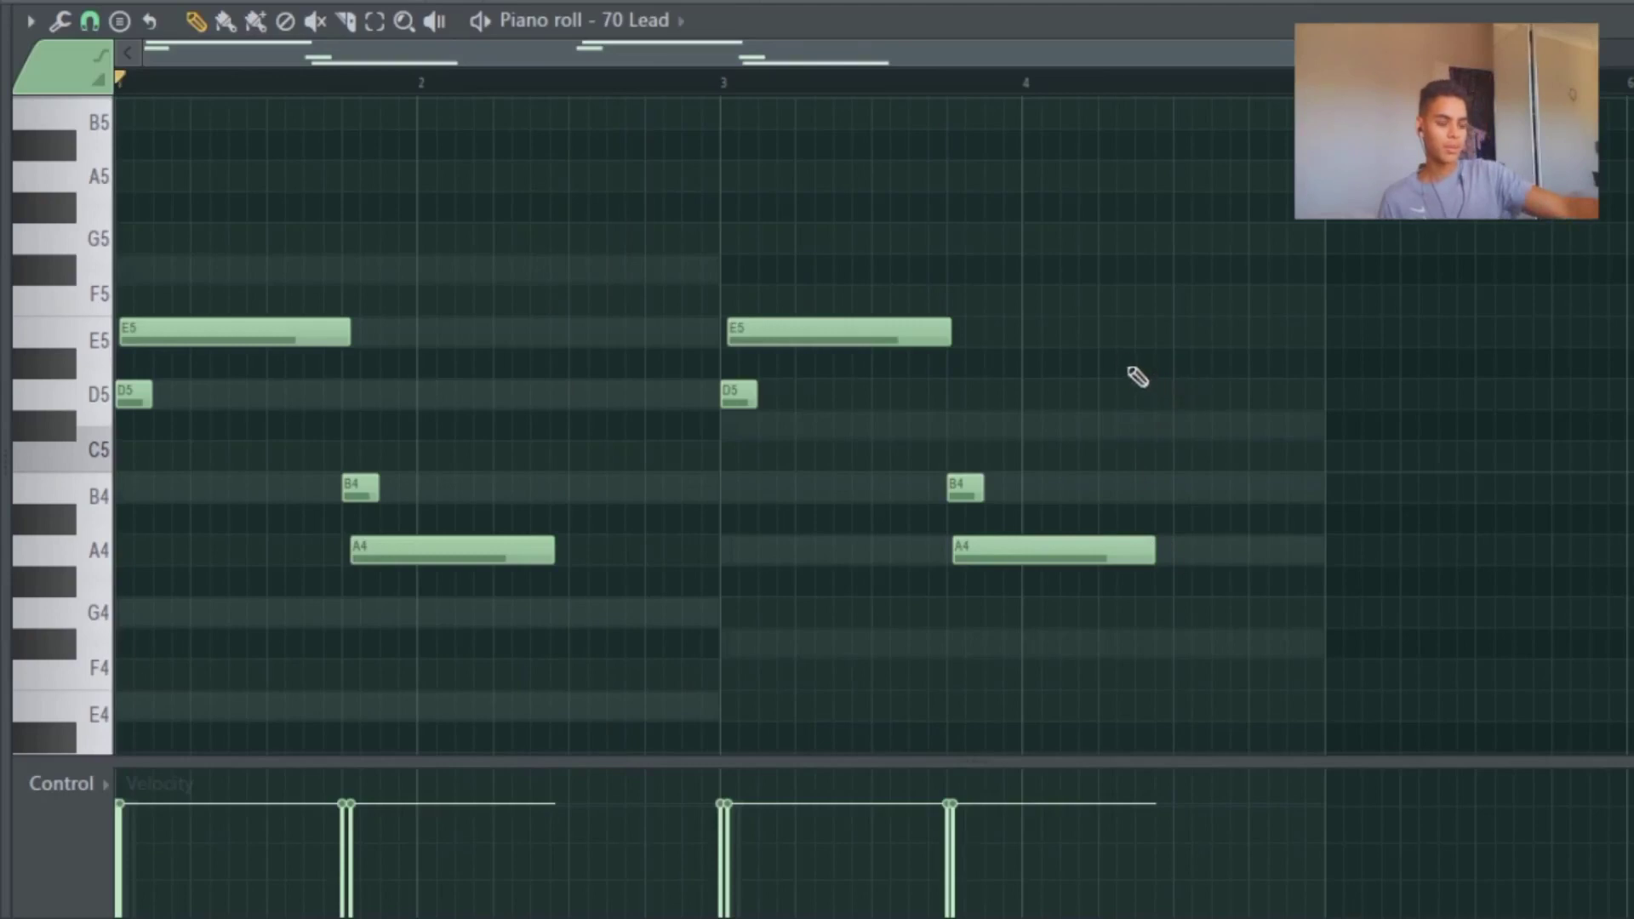
Step: Add a 12-step E5 filling the rest of bar 4 and a short F#5 one step after its start, and play the lead
left_click(1111, 423)
right_click(1186, 422)
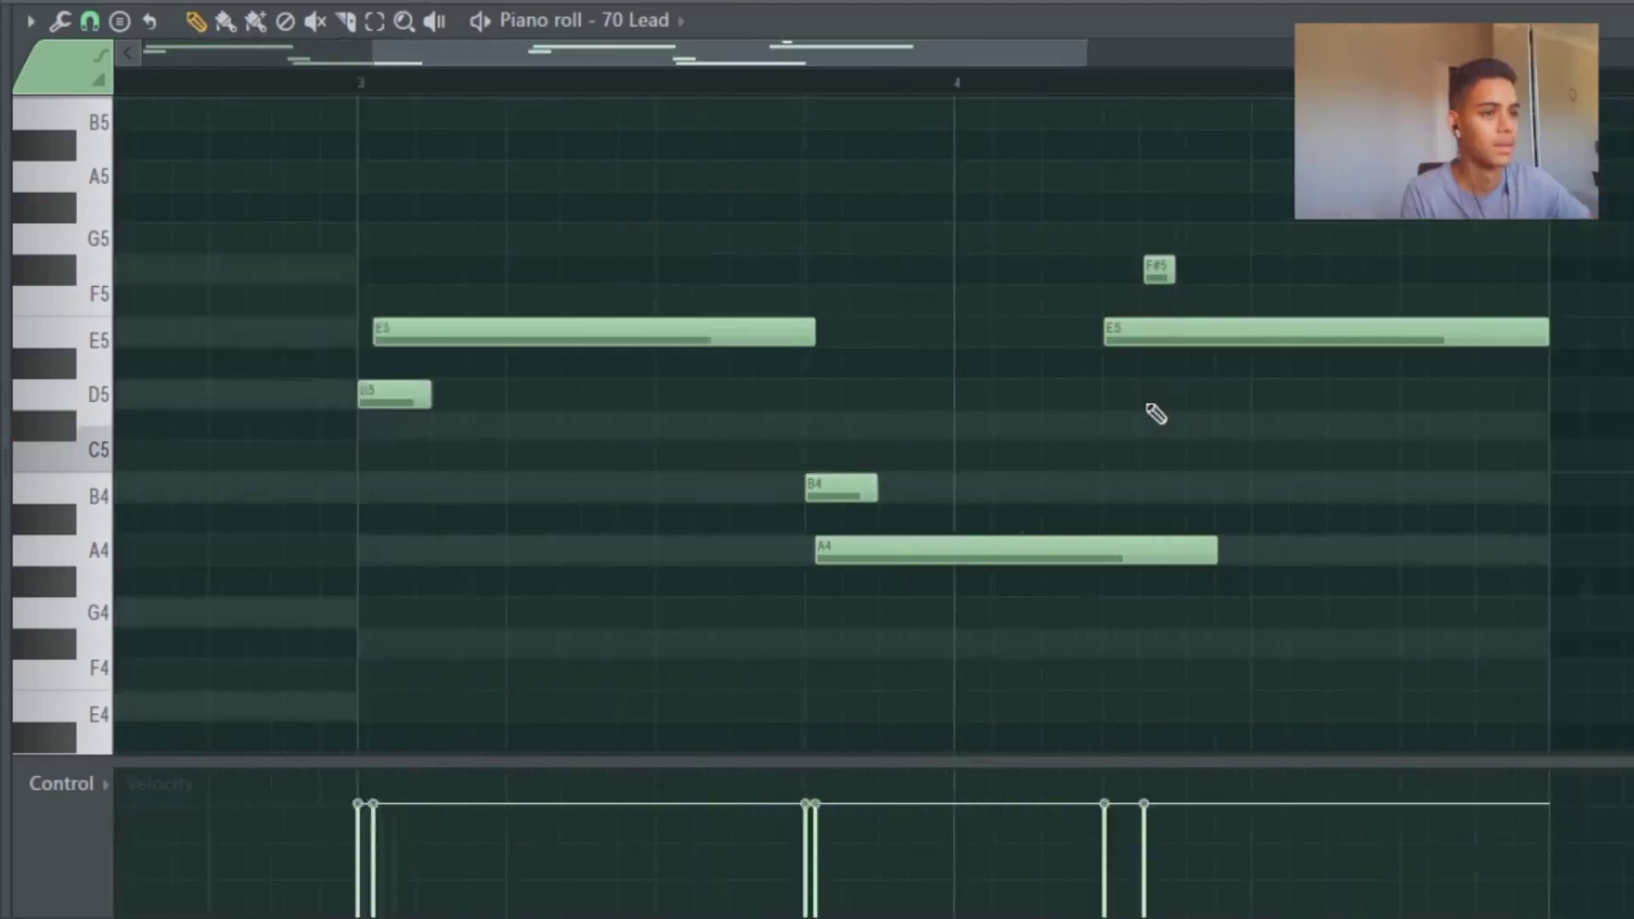
scroll(1156, 414, "down", 4)
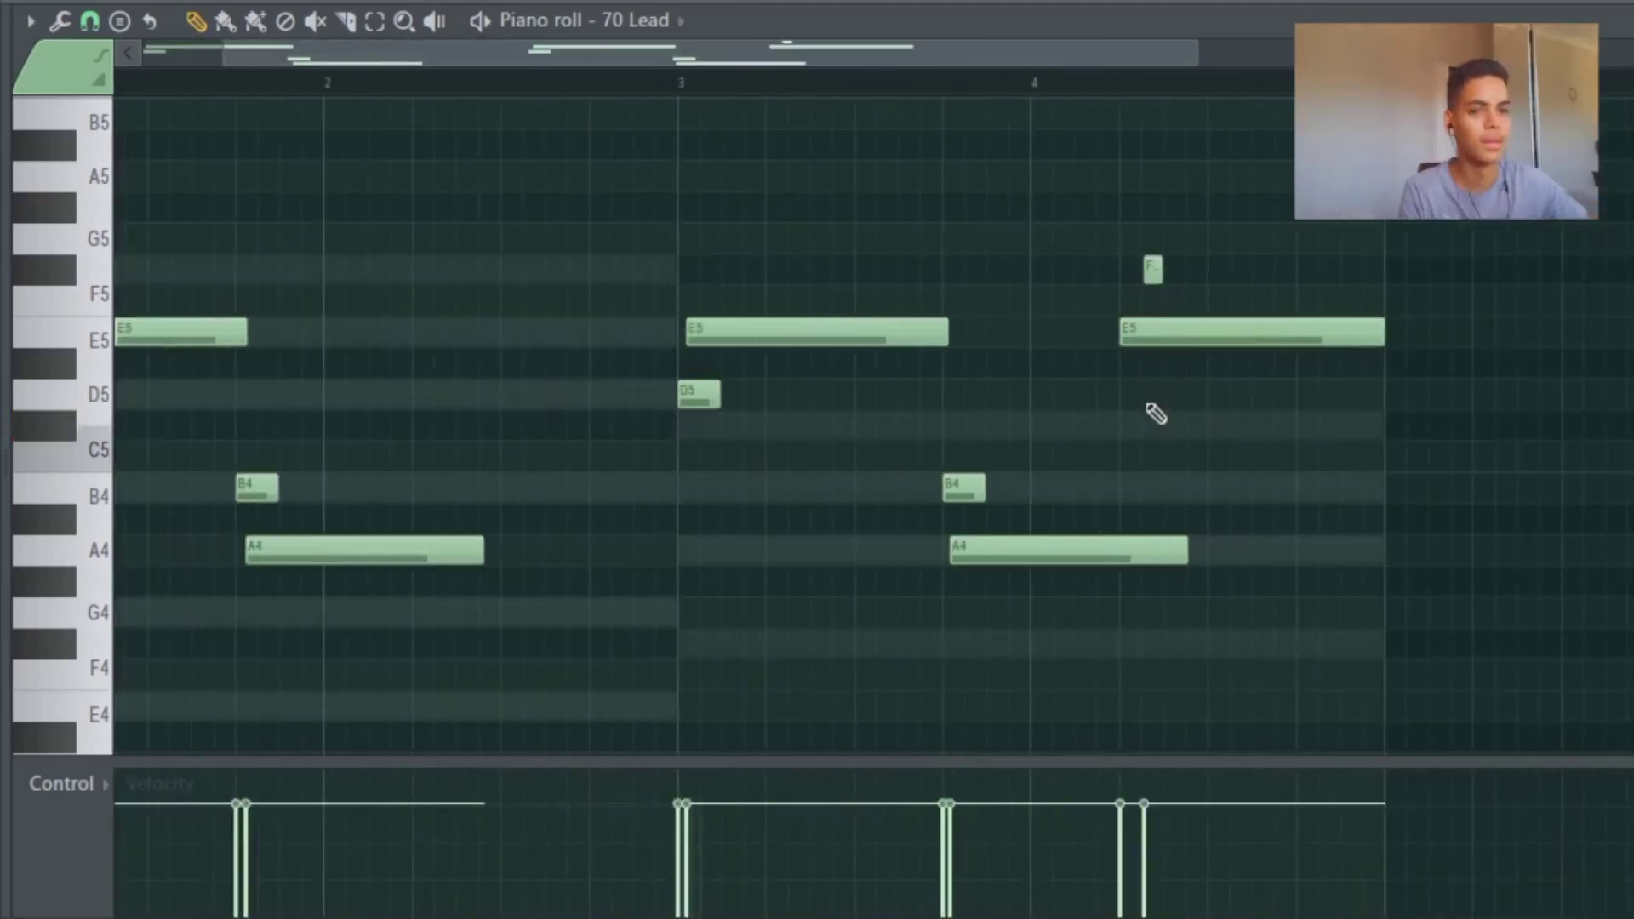
key("space")
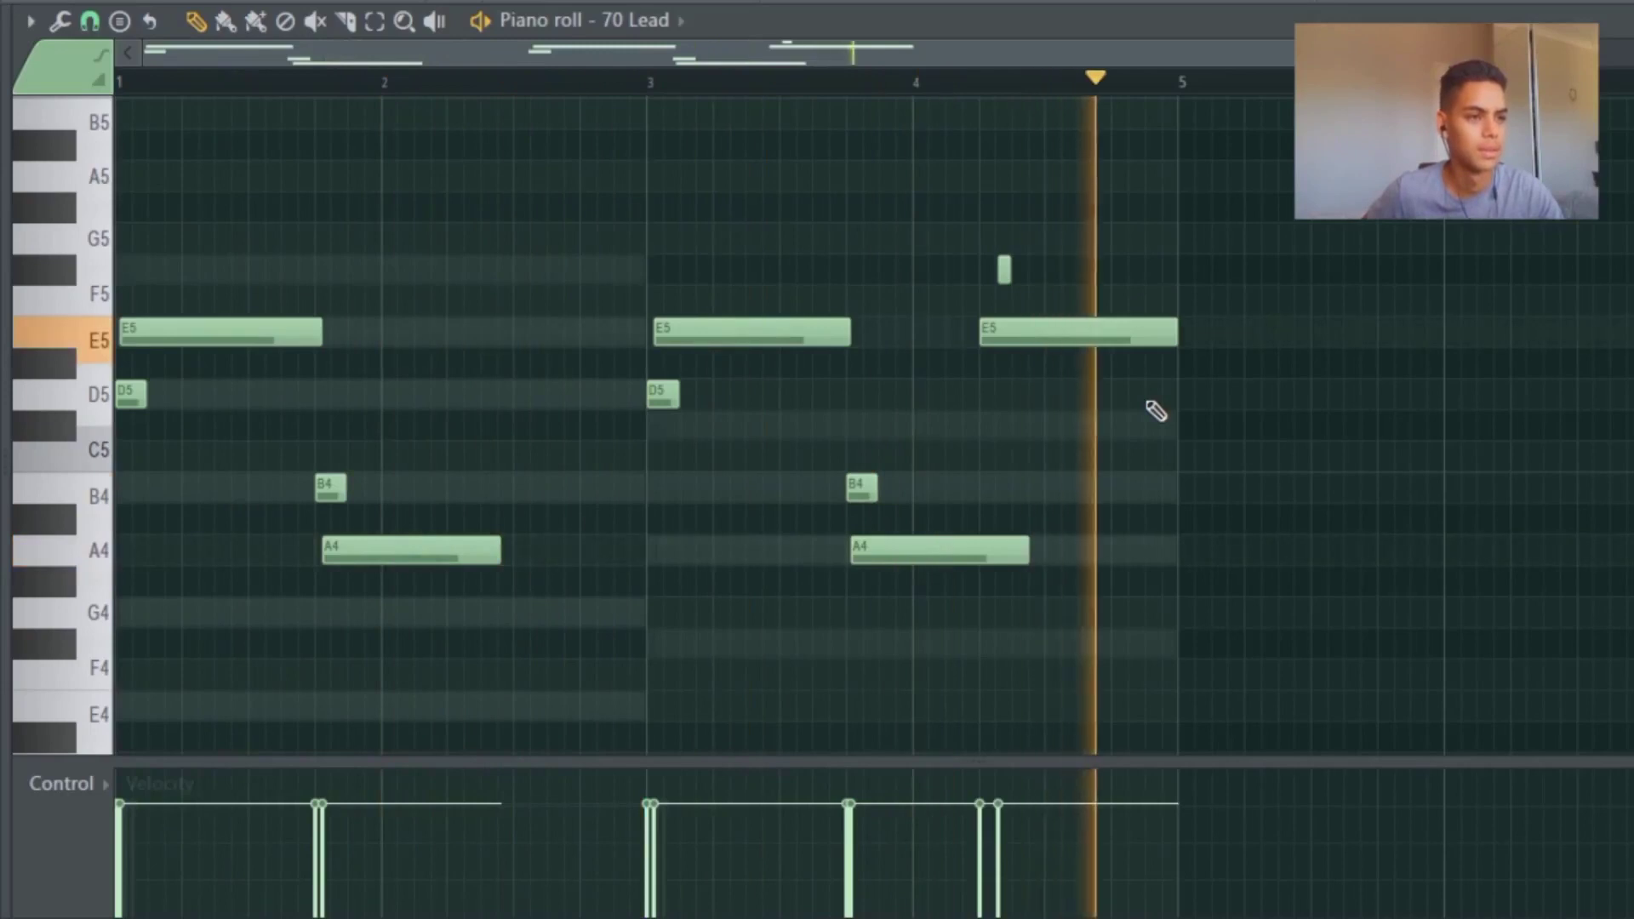
key("space")
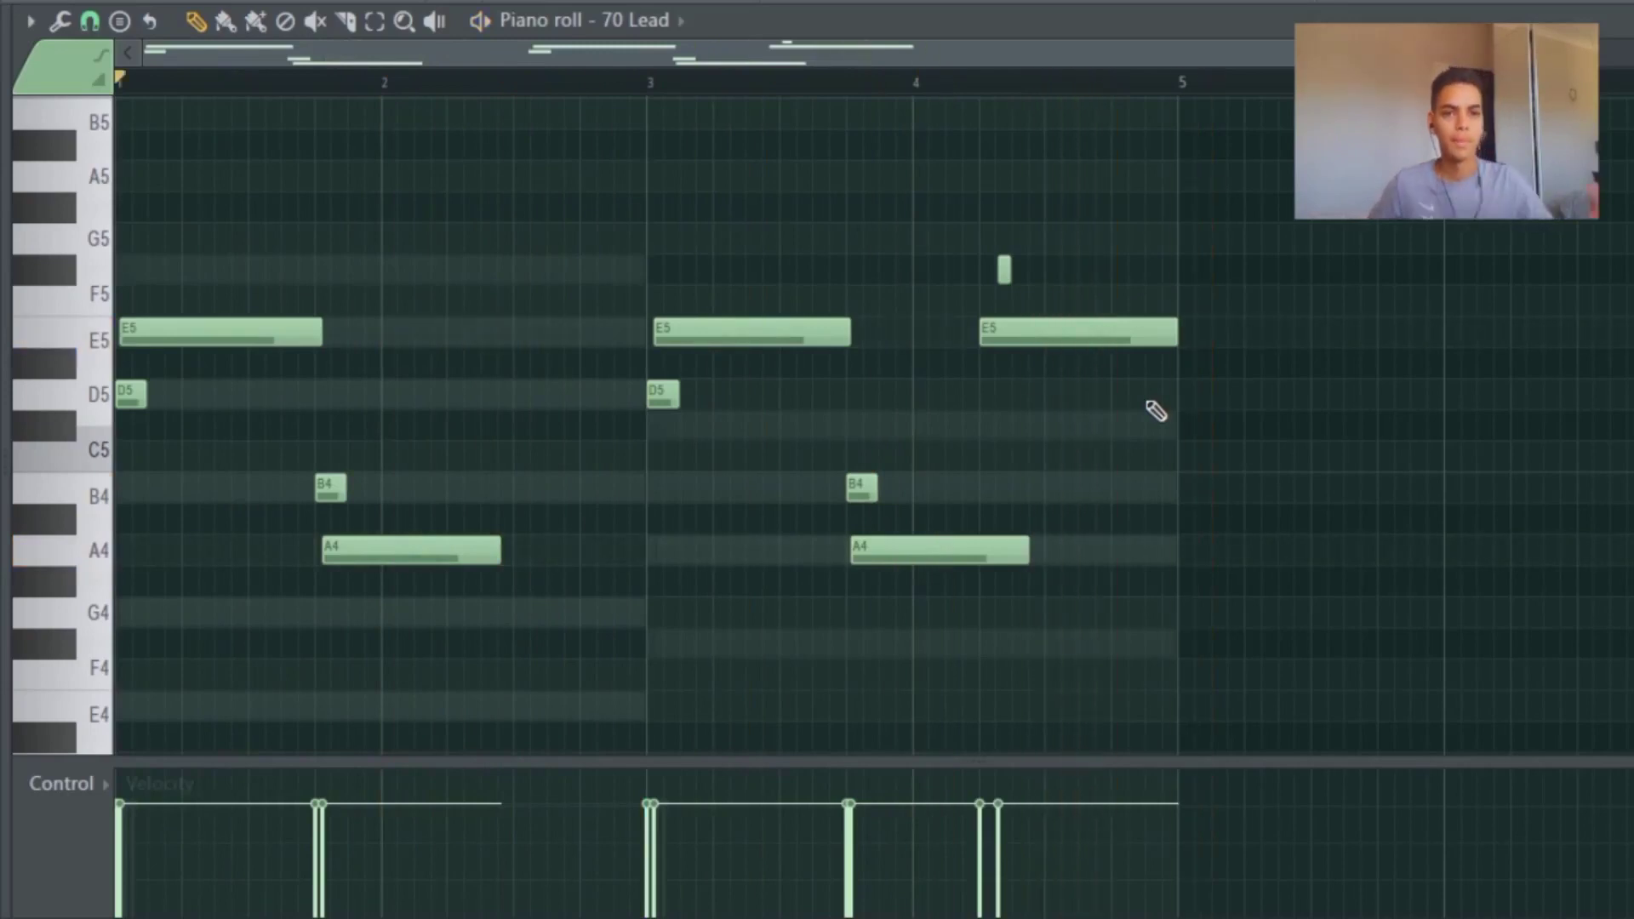
scroll(1192, 366, "up", 6)
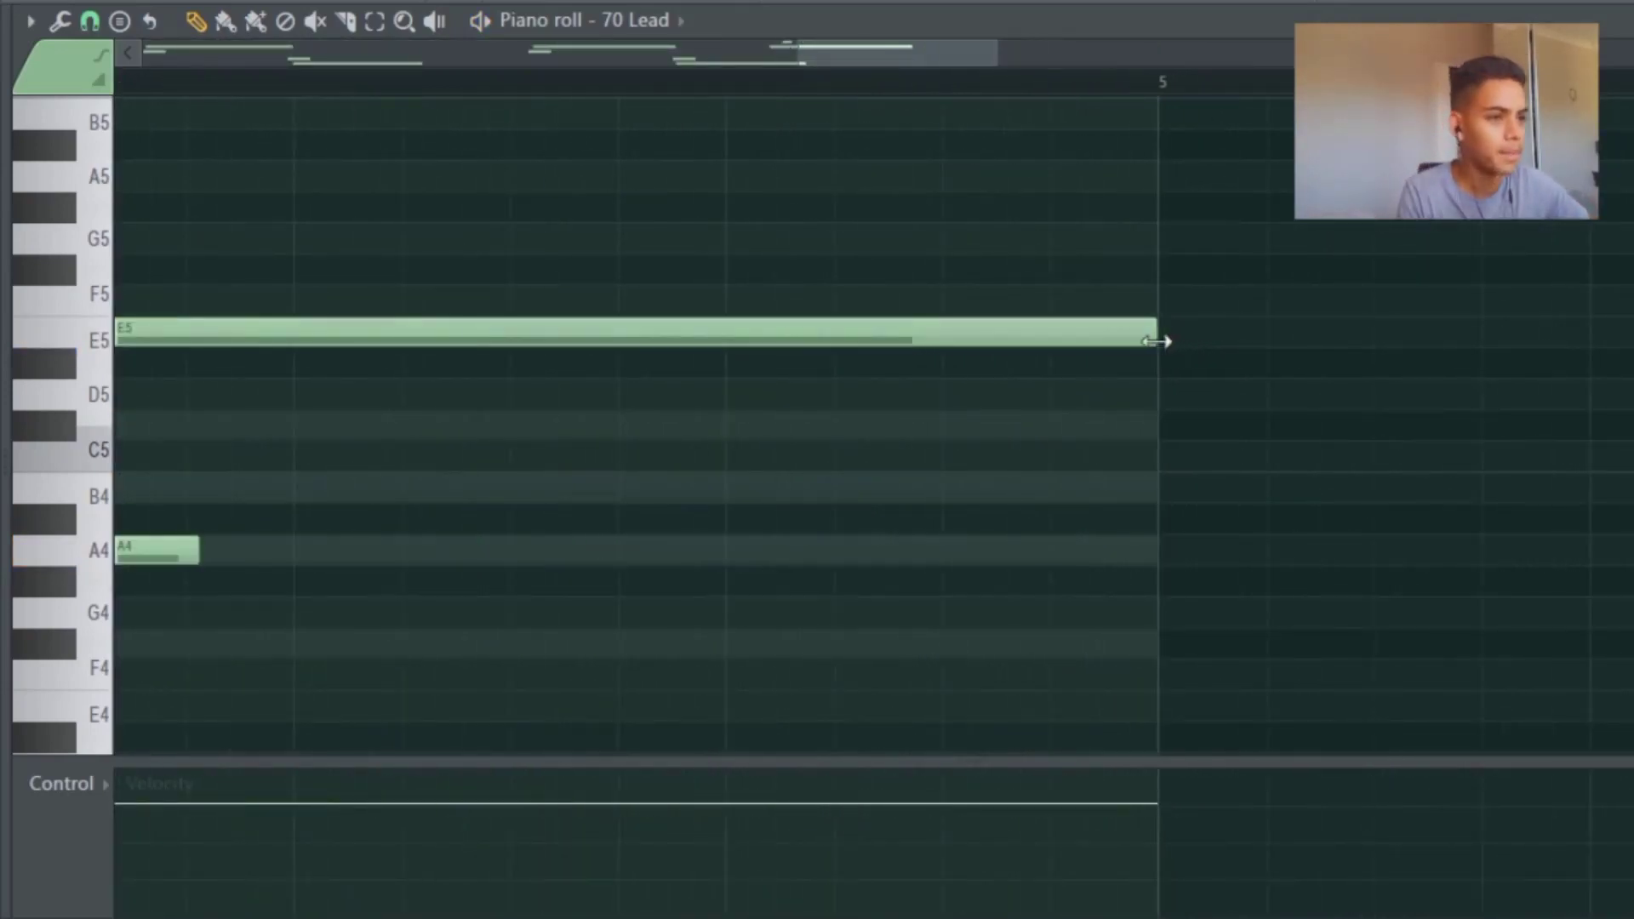
scroll(547, 380, "down", 6)
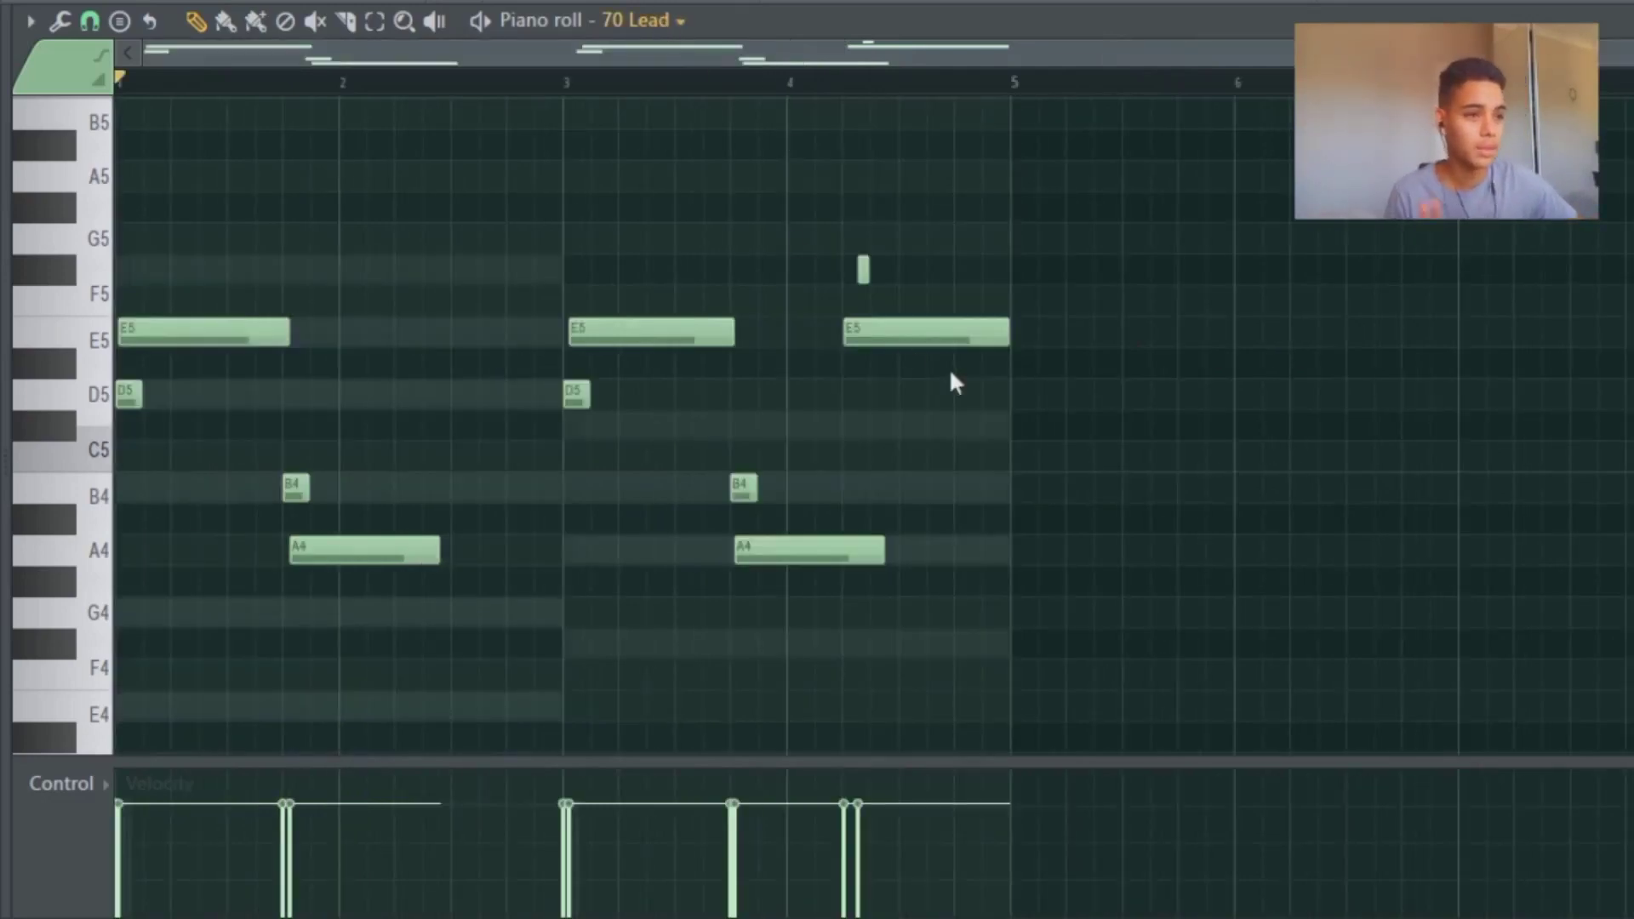
Step: Switch the piano roll to the Moonlight EP channel and try a 12-step D5 at the start of bar 1
left_click(1407, 621)
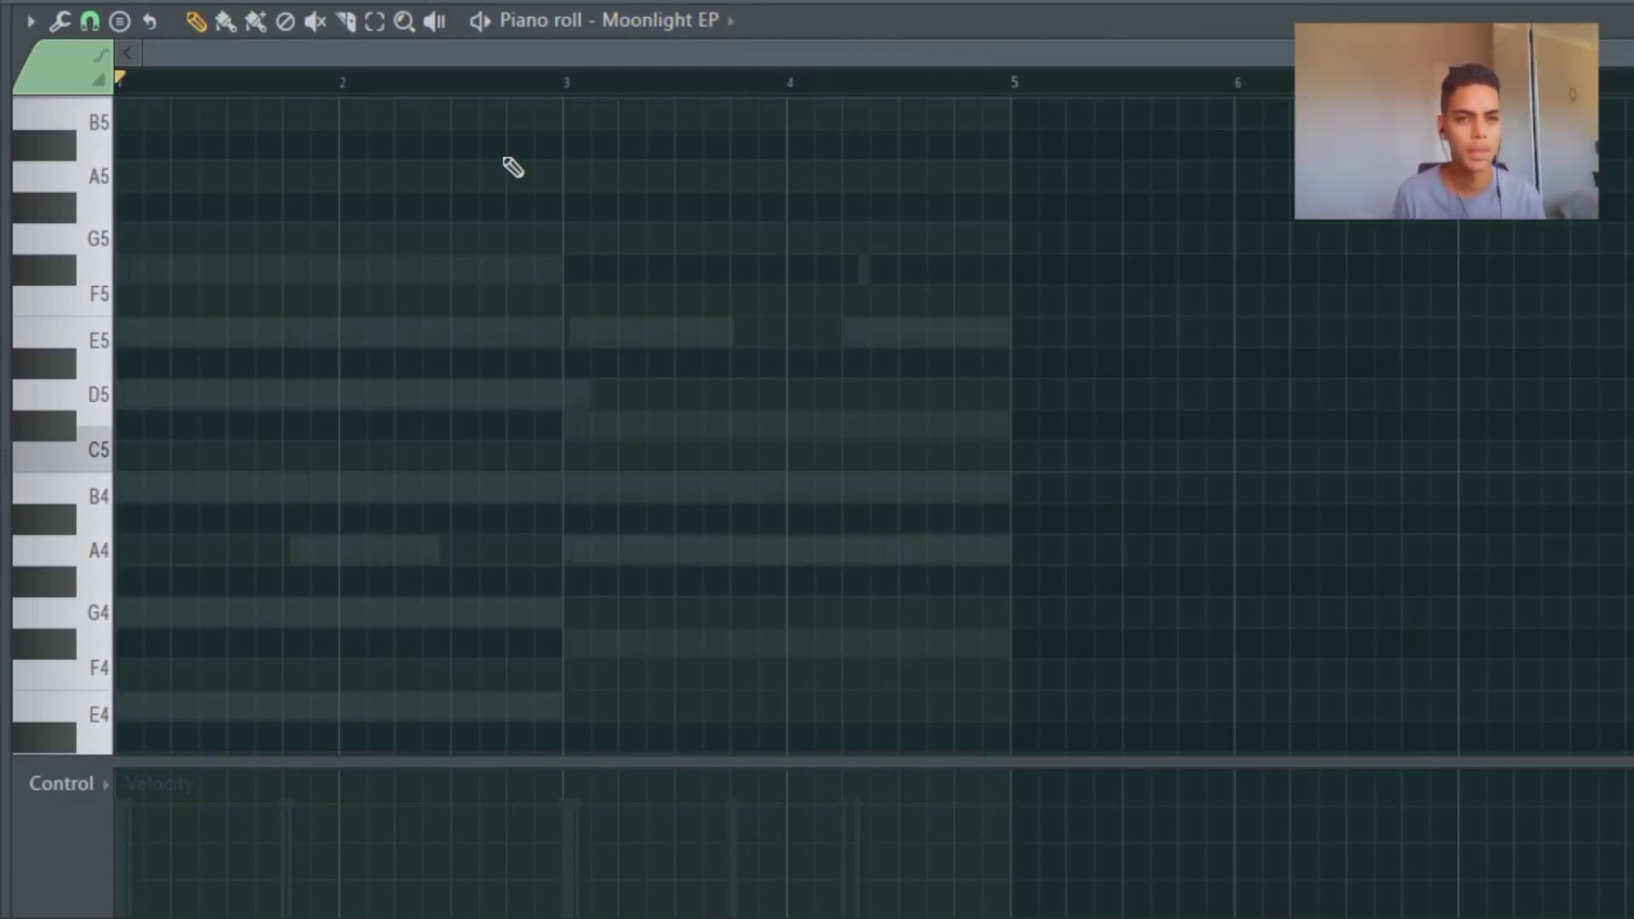
left_click(223, 397)
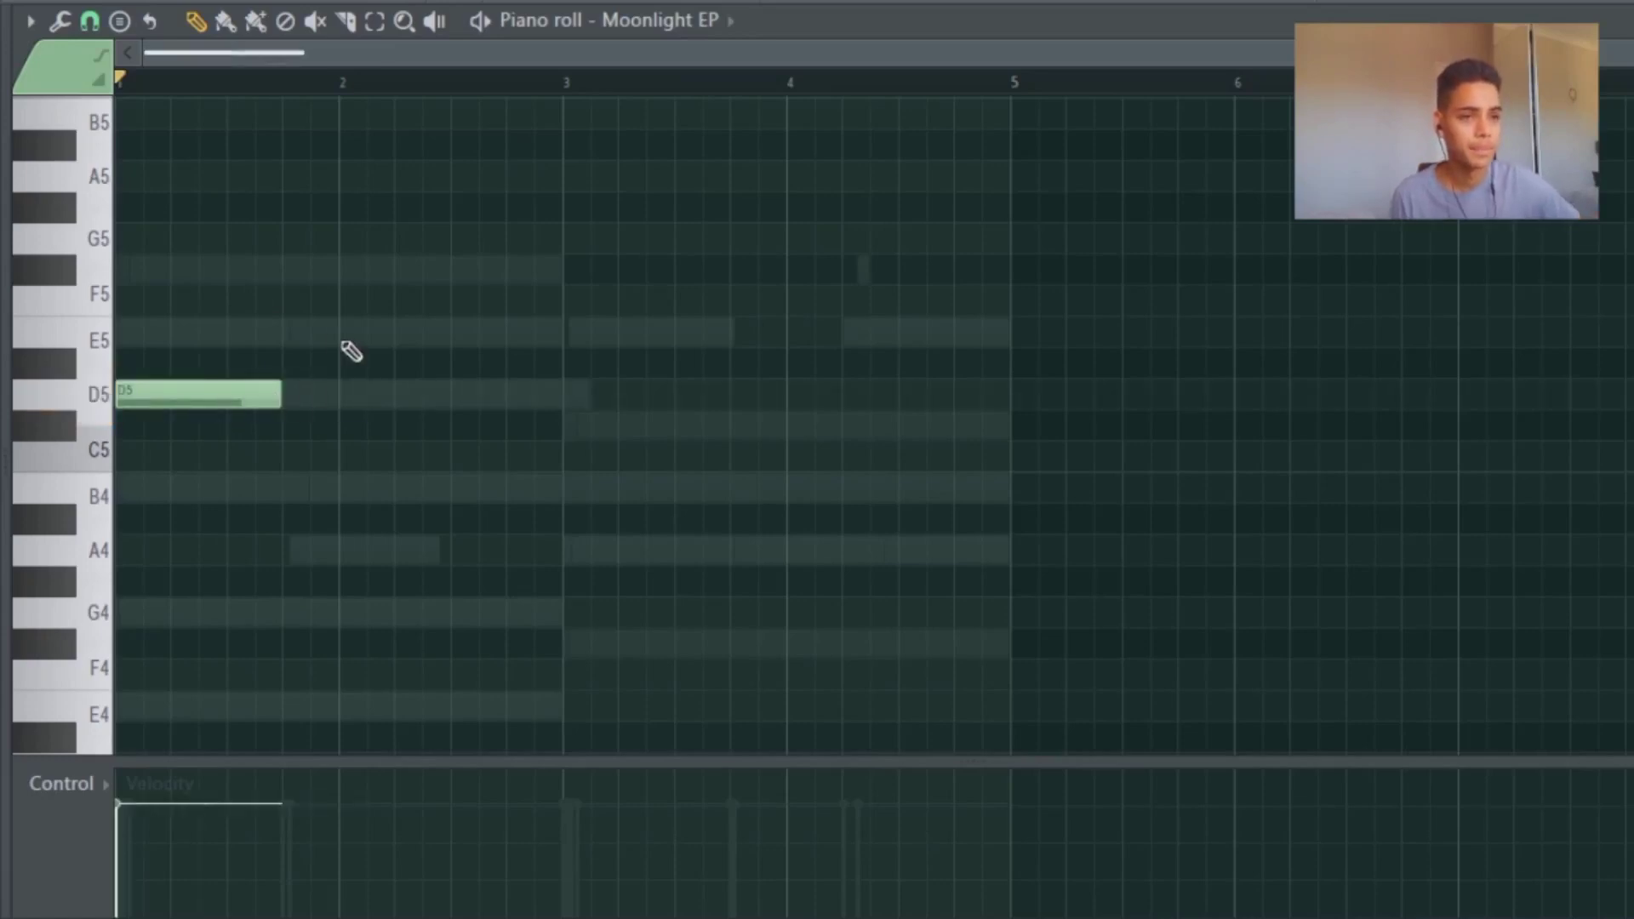
right_click(271, 396)
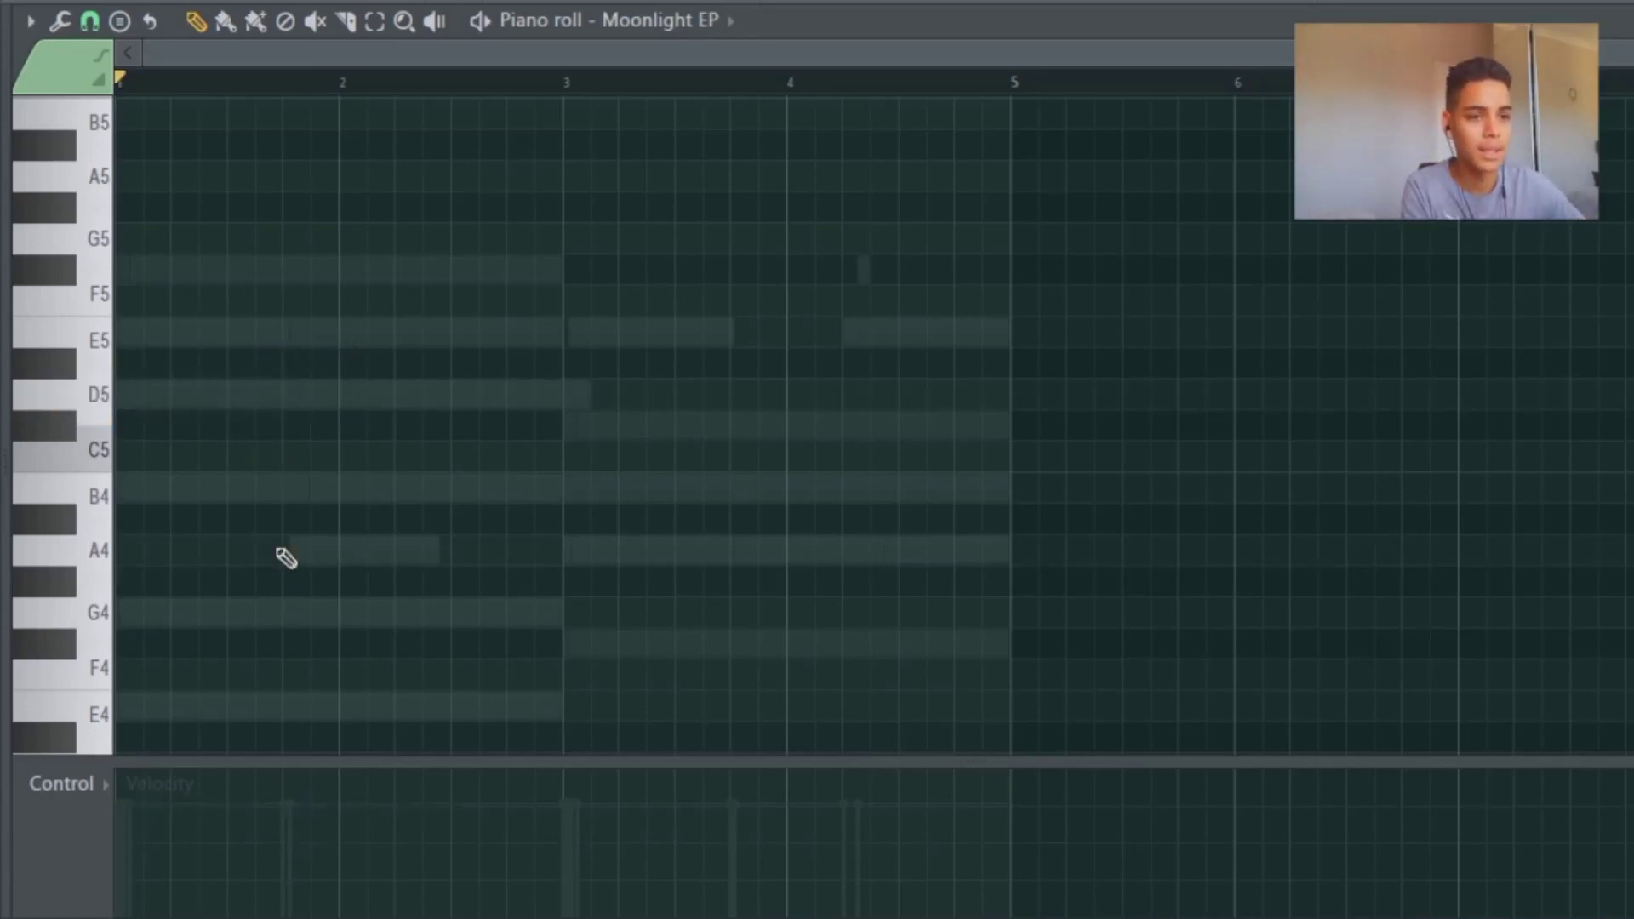
Step: Add ascending half-bar notes A4, B4, D5 and E5 across bars 1 and 2, and play the Moonlight EP part
left_click(281, 554)
left_click_drag(279, 543, 219, 549)
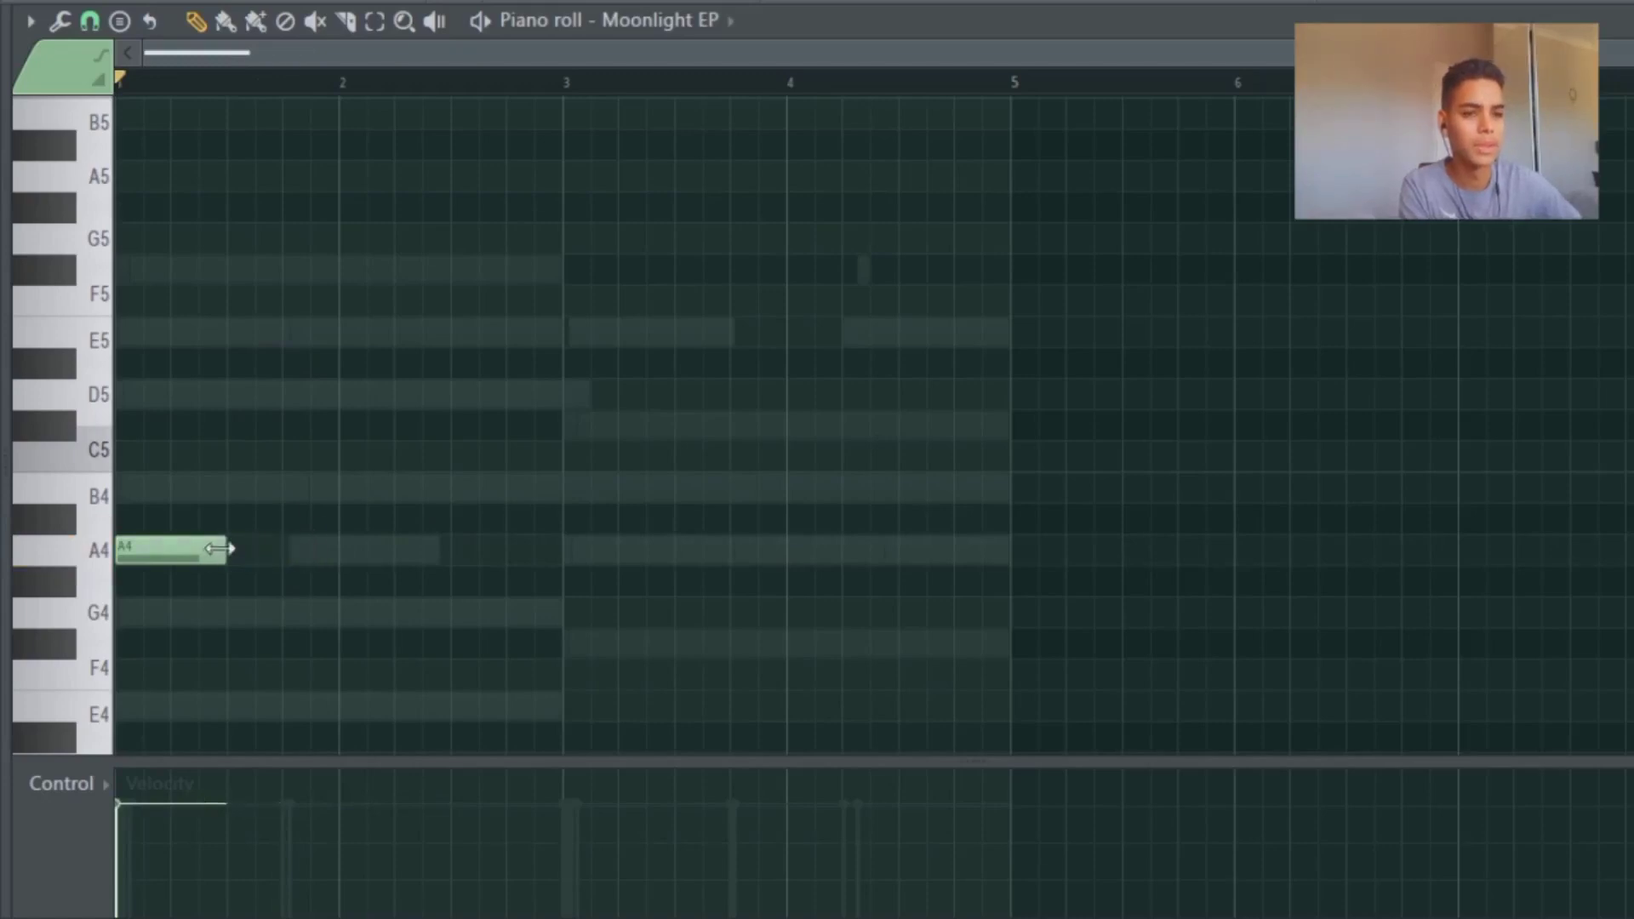
left_click(231, 489)
left_click(349, 395)
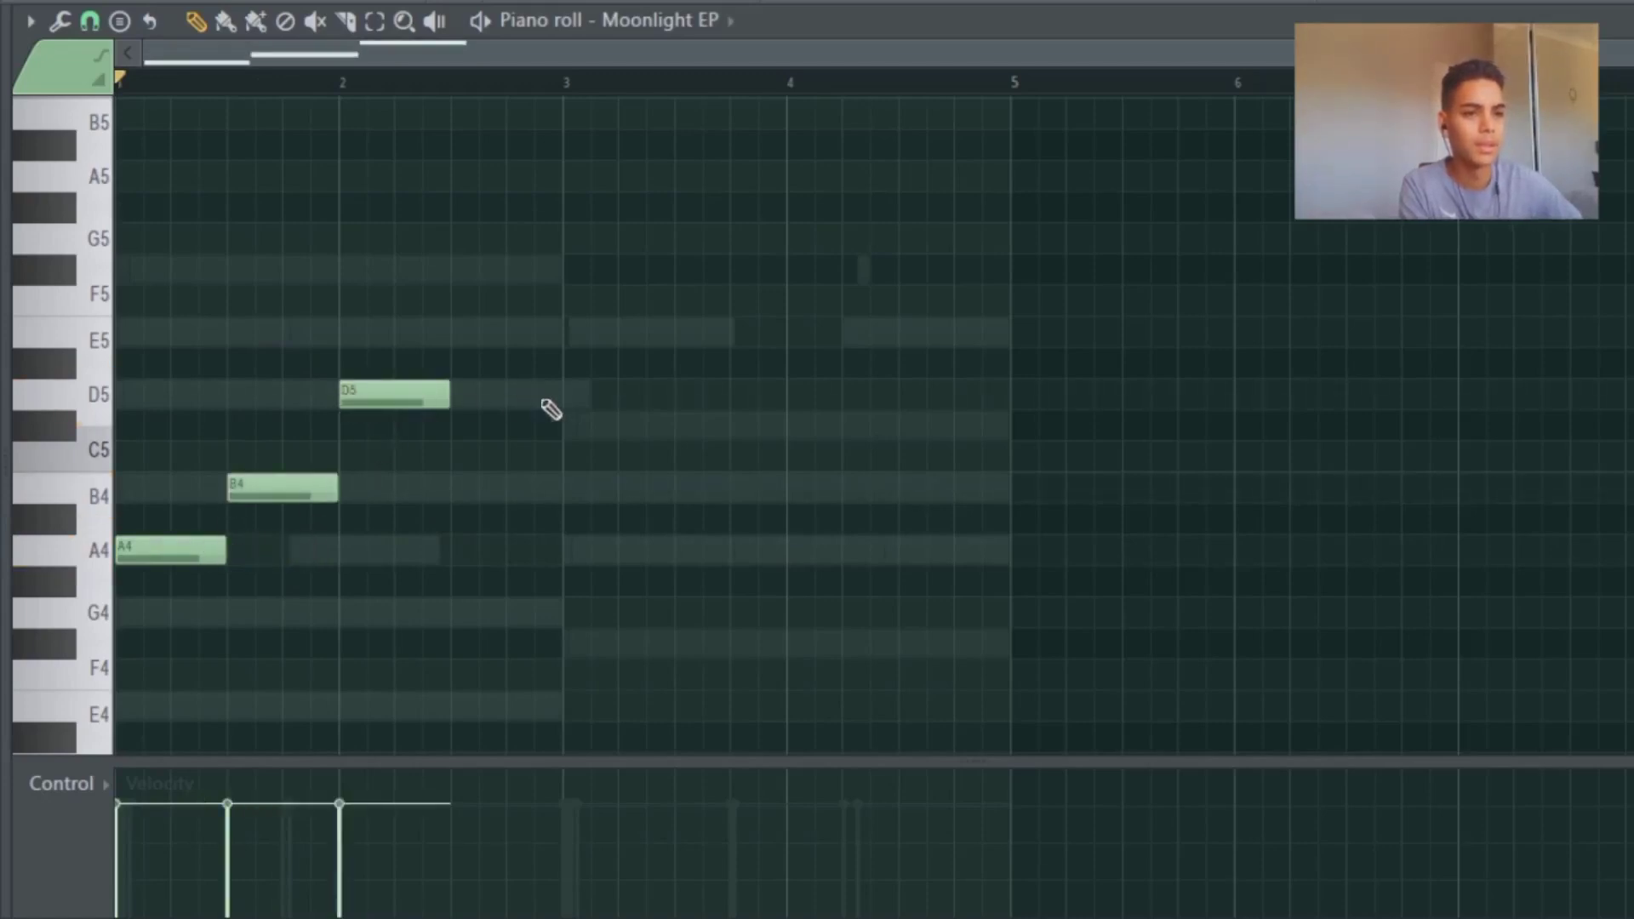
key("space")
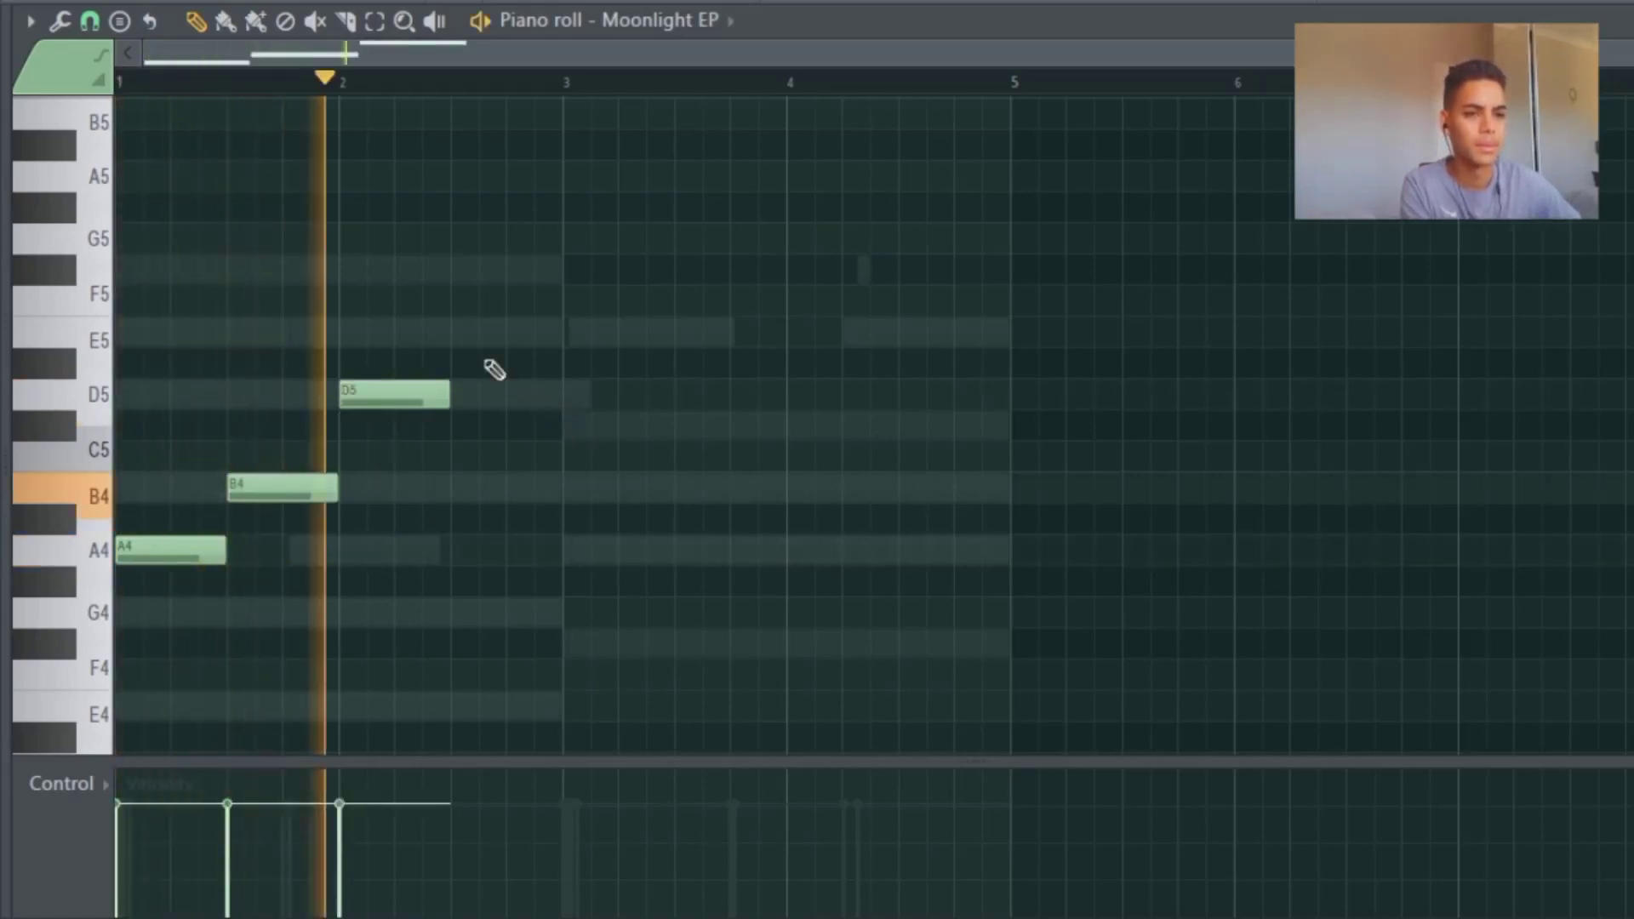
left_click(463, 332)
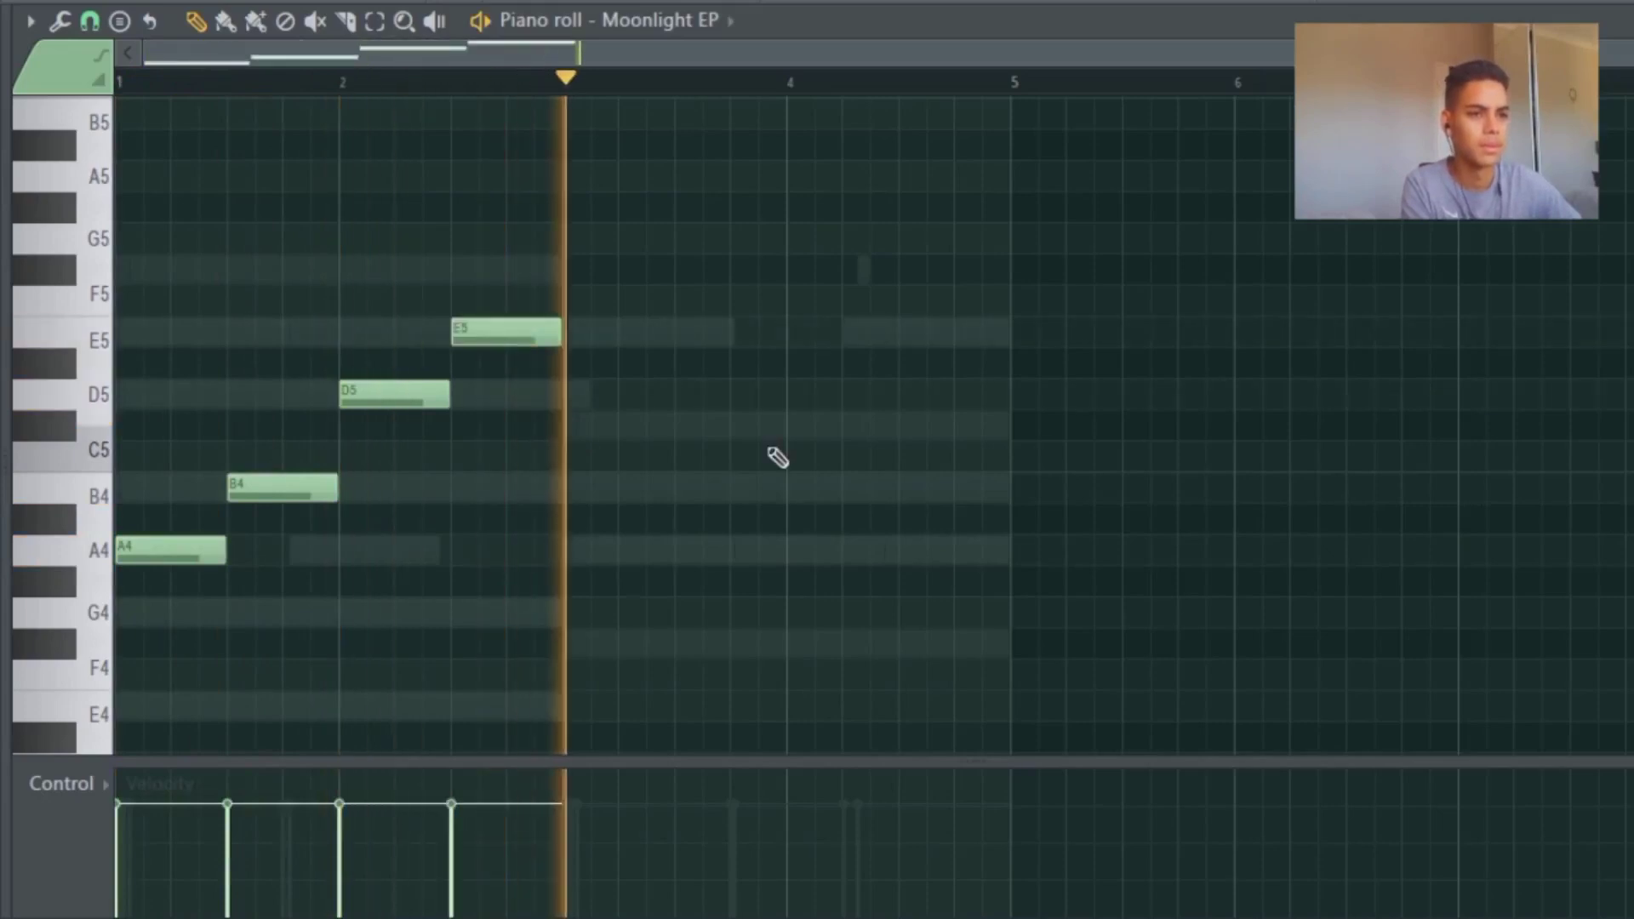
key("space")
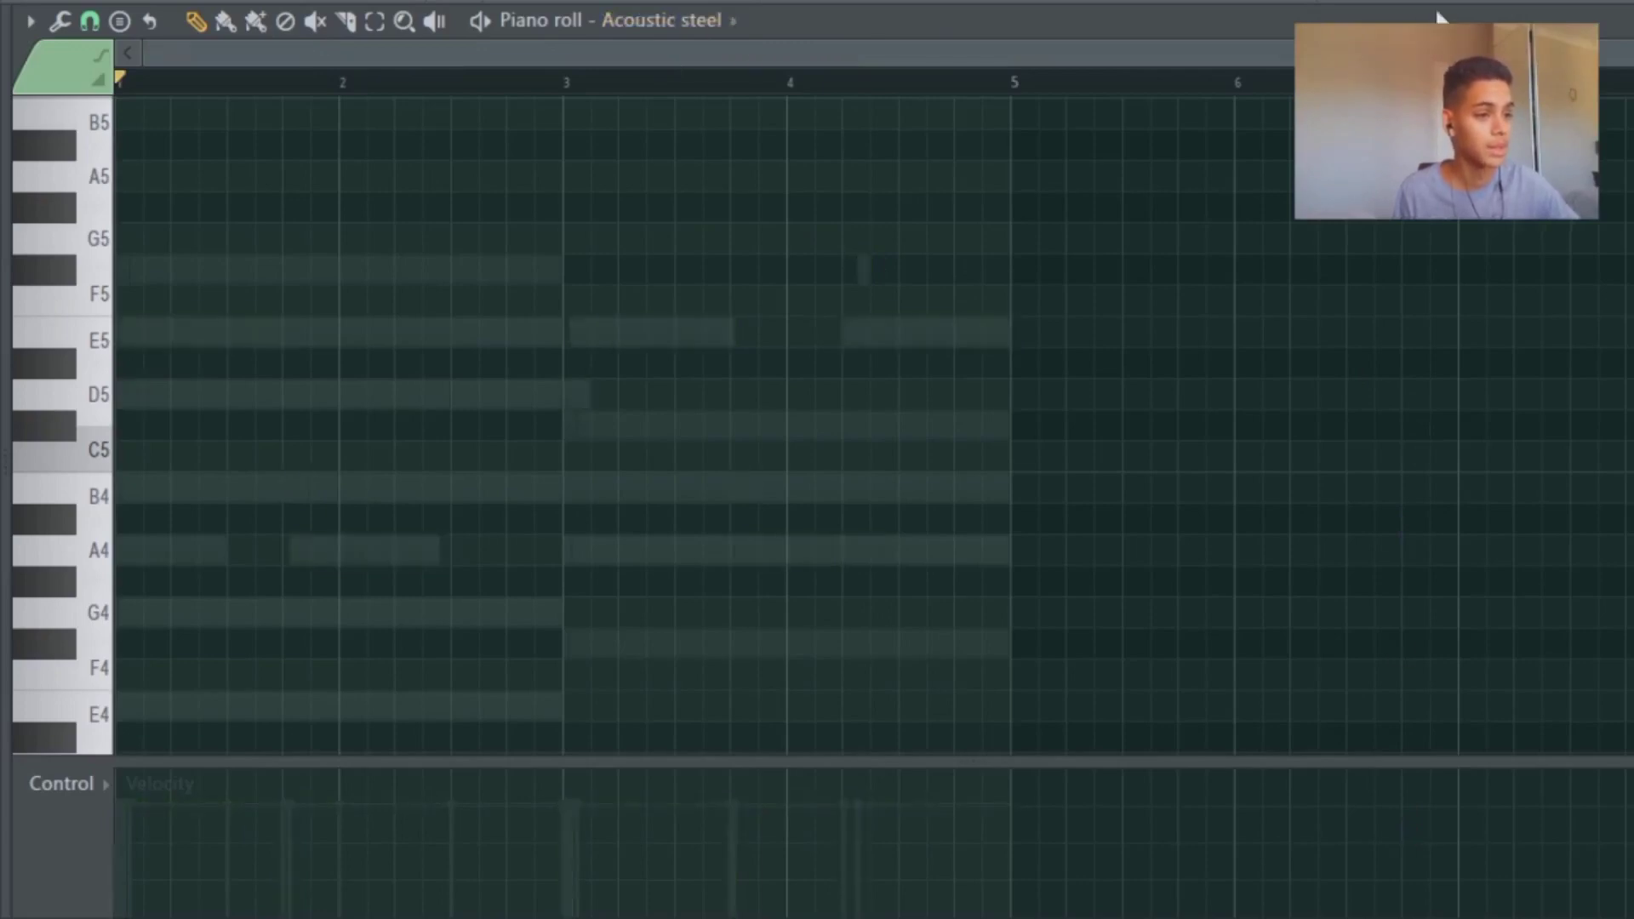
Step: Mute the unneeded channels including Epic-center, keeping HX-7 EP FG, JP8 Strings and 70 Lead on, and return to the piano roll
key("F6")
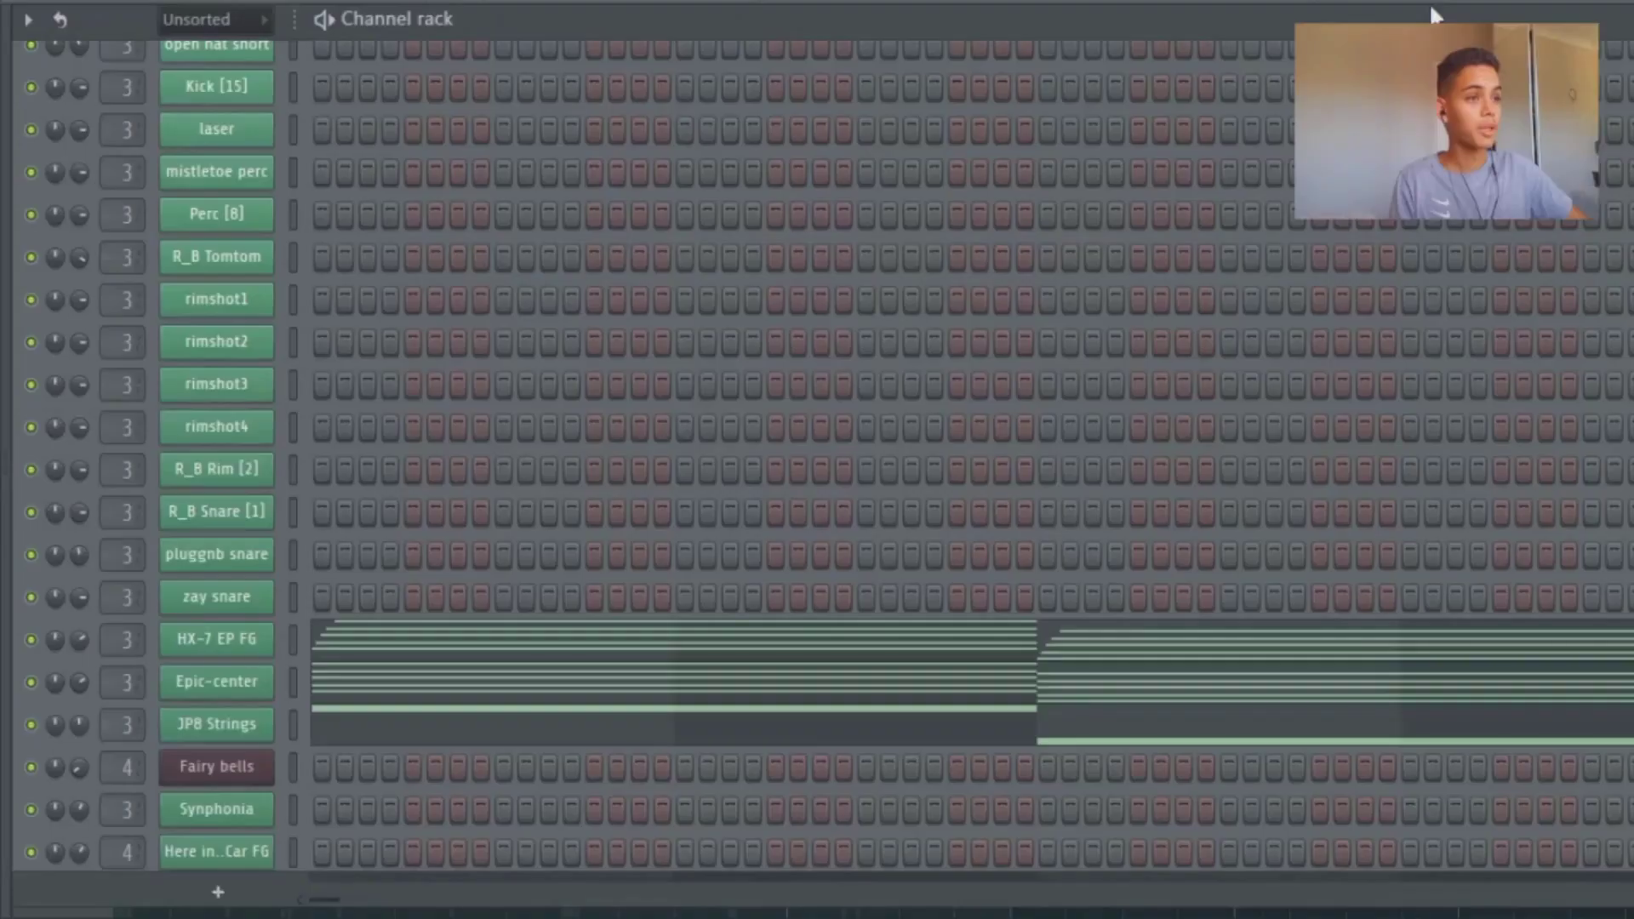
right_click(31, 682)
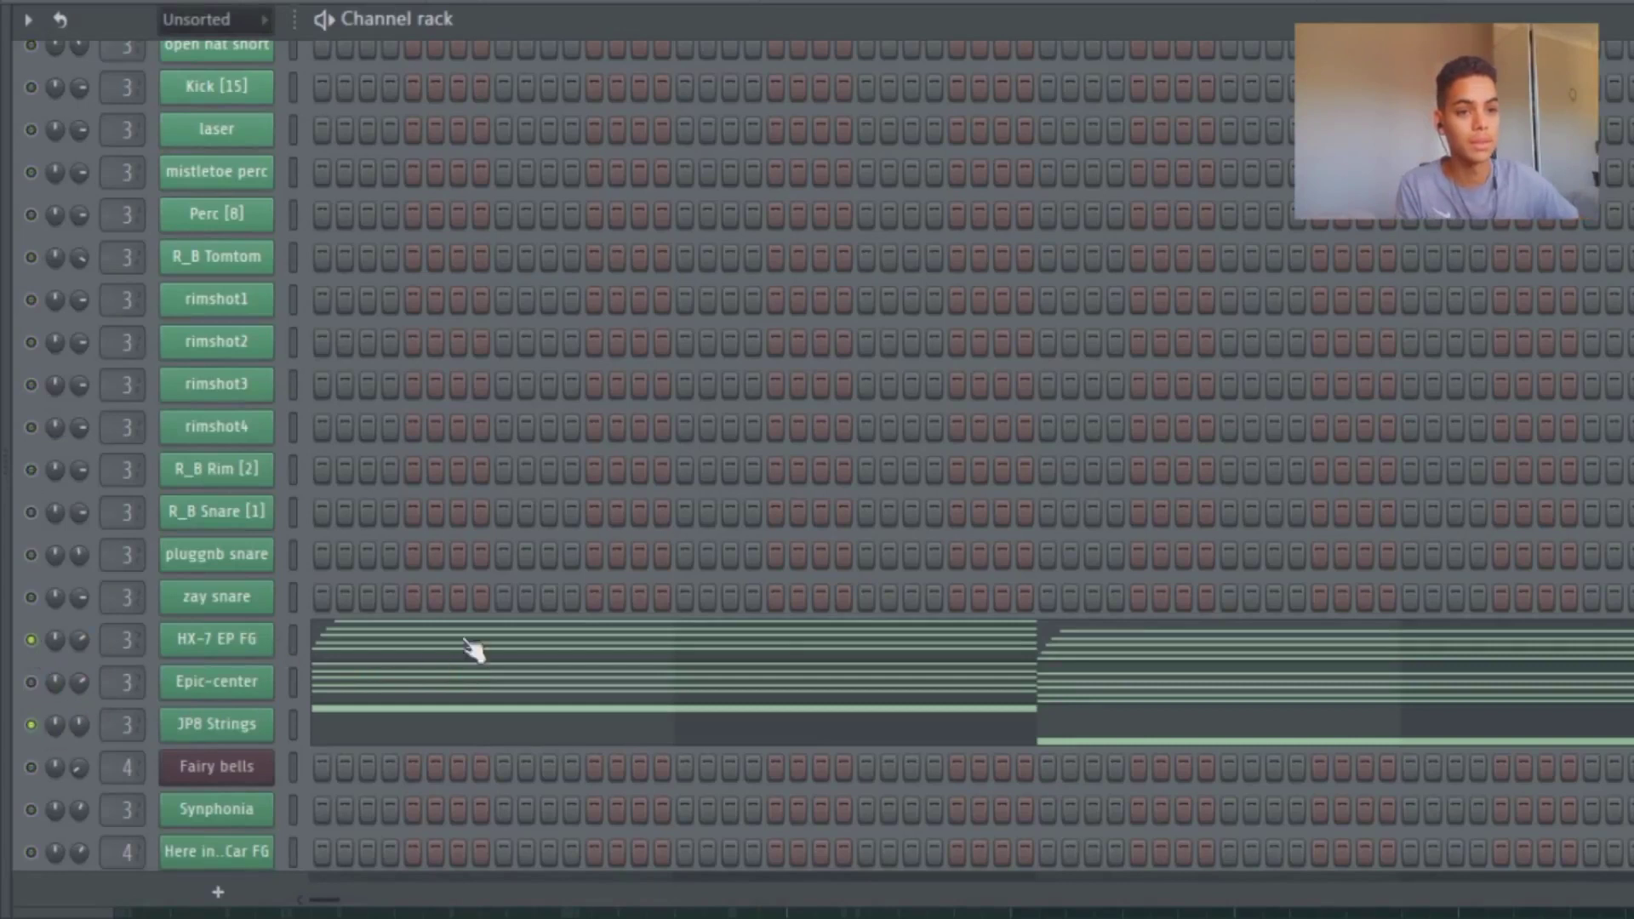
scroll(267, 599, "down", 6)
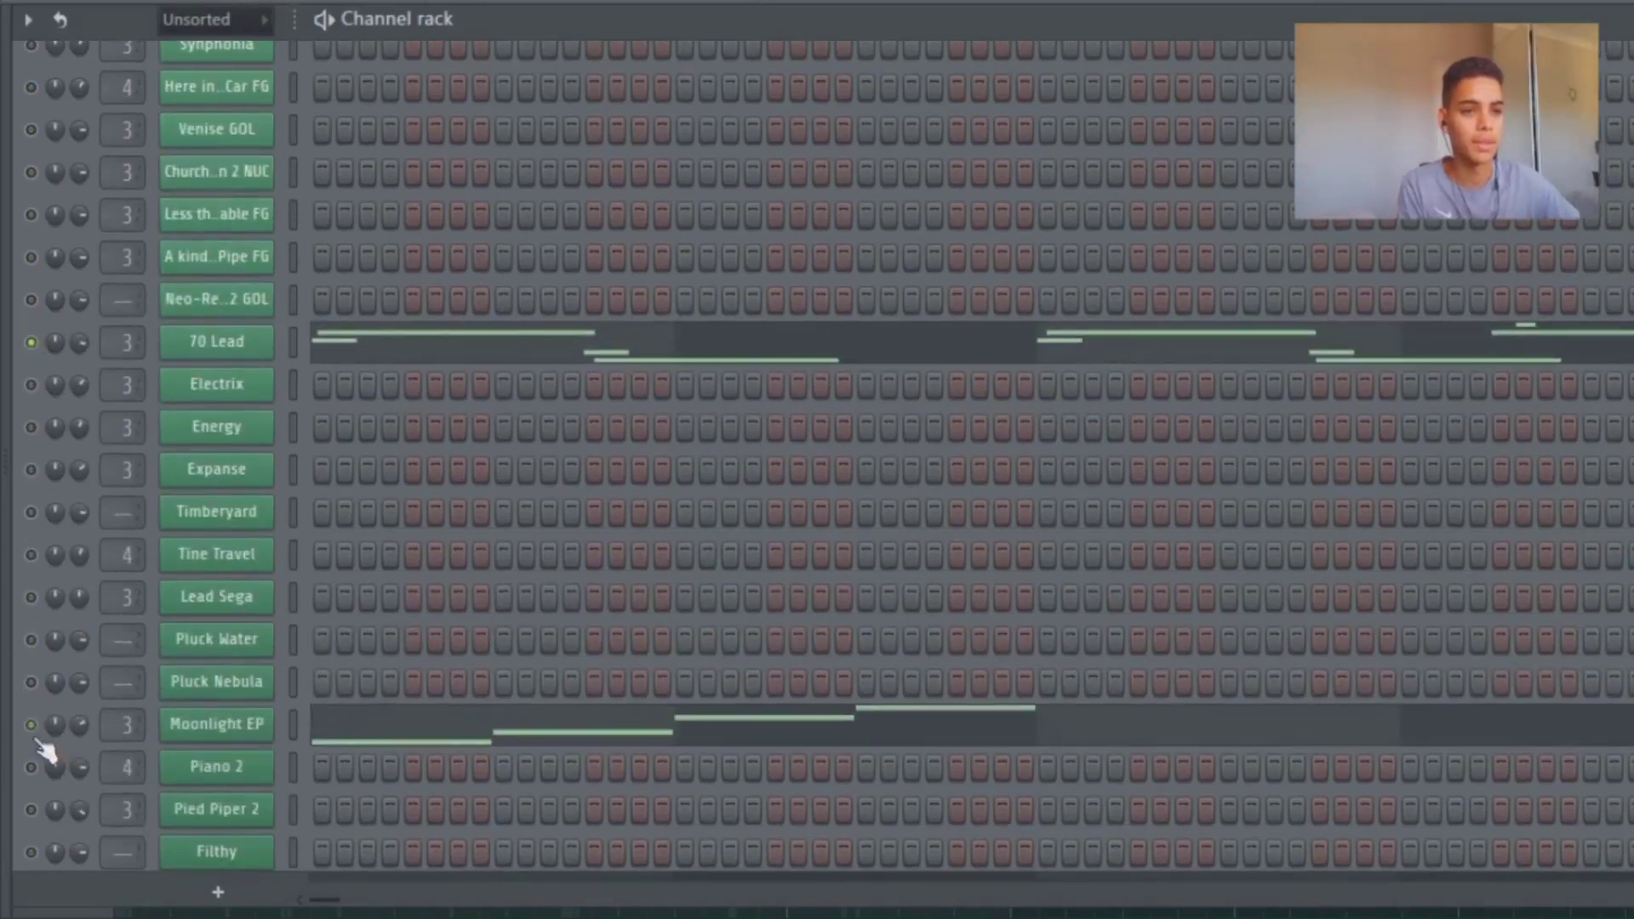
key("F7")
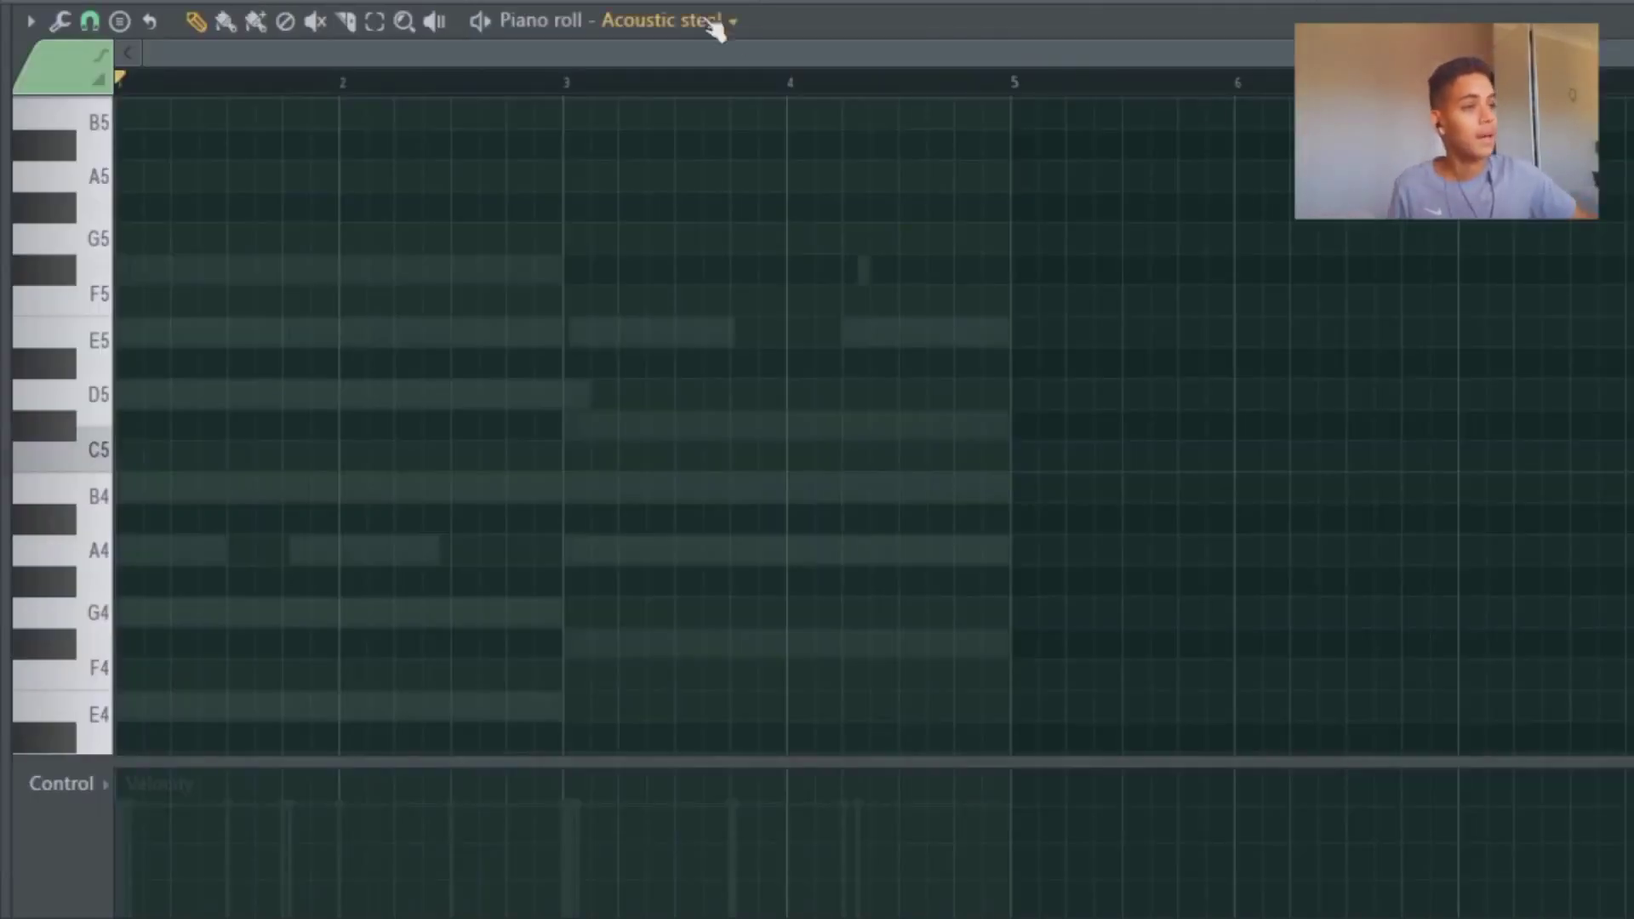
Step: Switch to the Electric 5 channel, add a rising A4-B4-D5 triplet figure three times from bar 3, and play it
left_click(1405, 787)
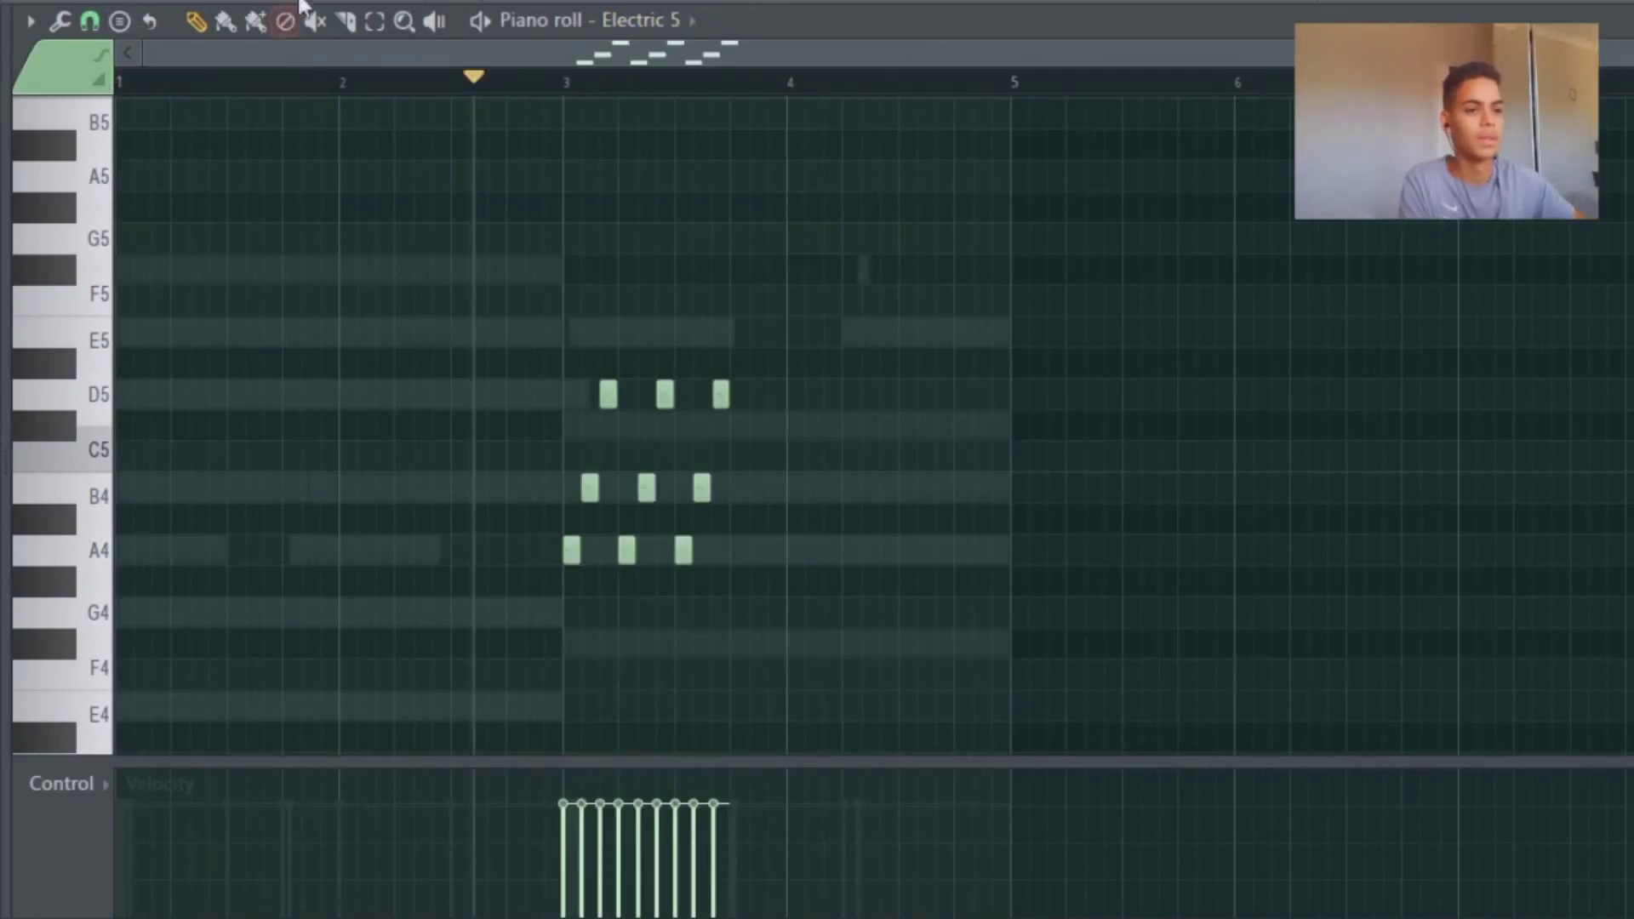
key("space")
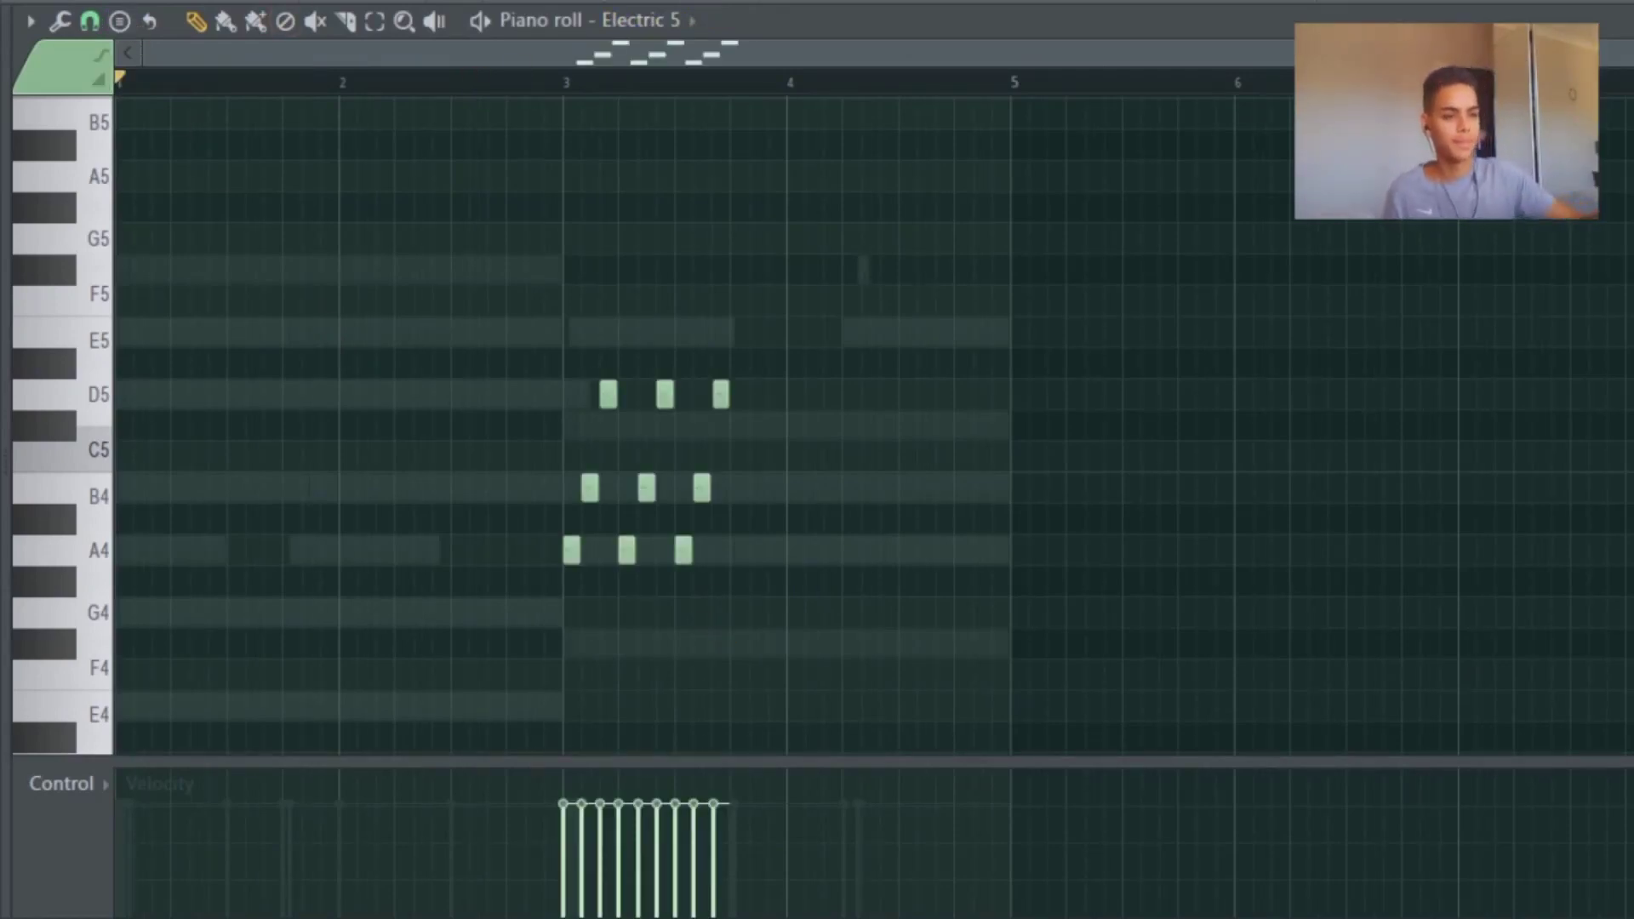
key("space")
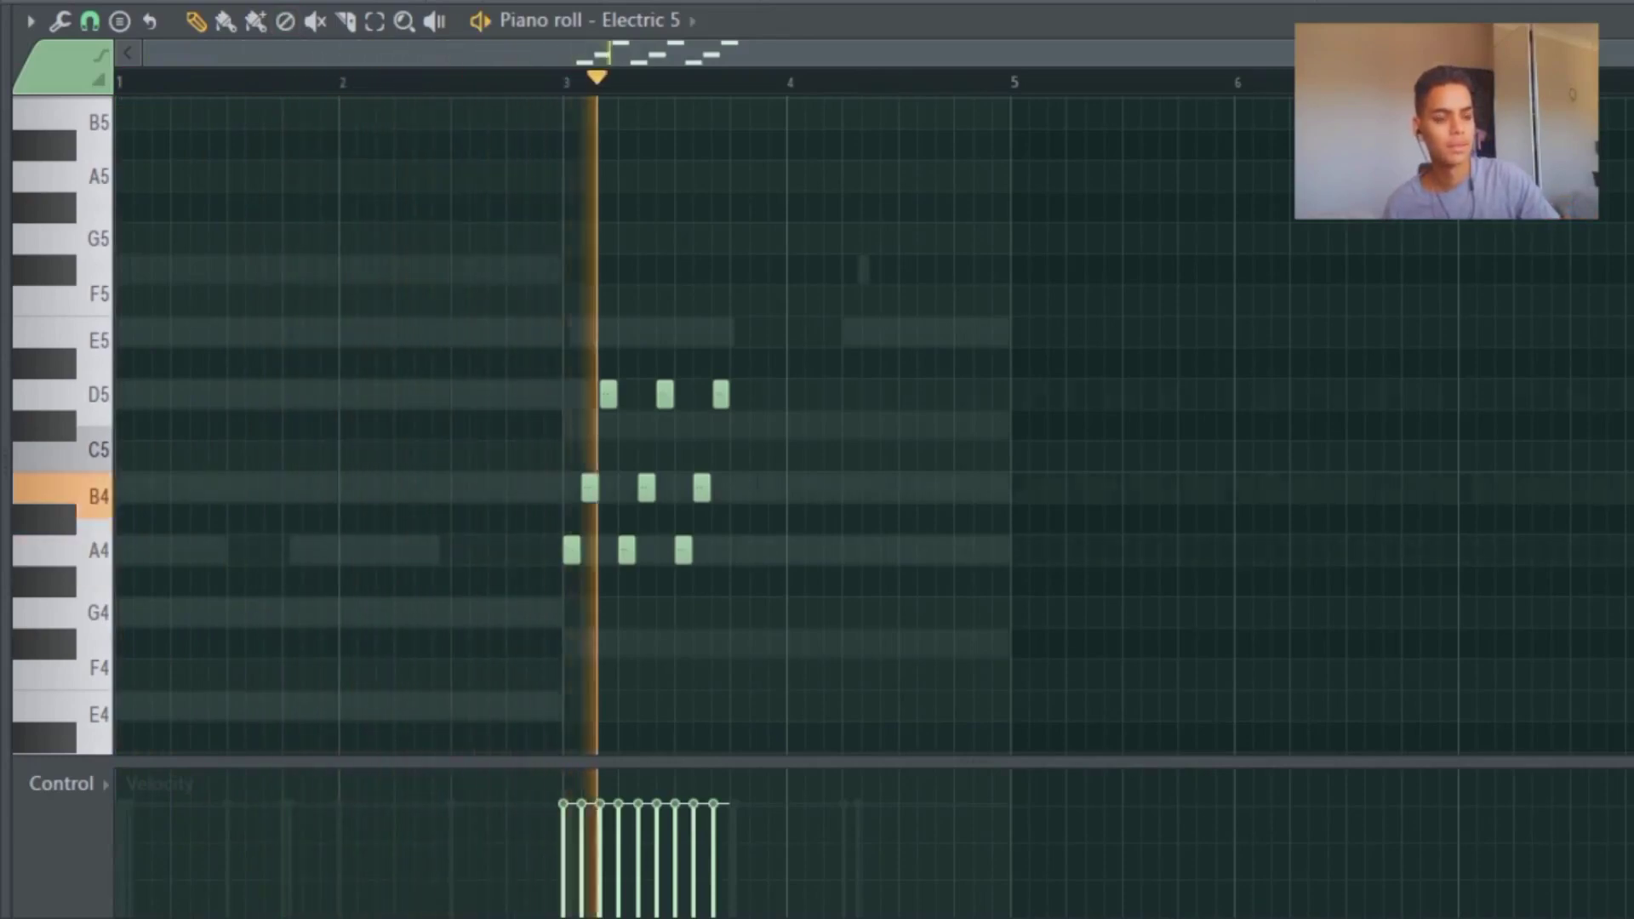
key("space")
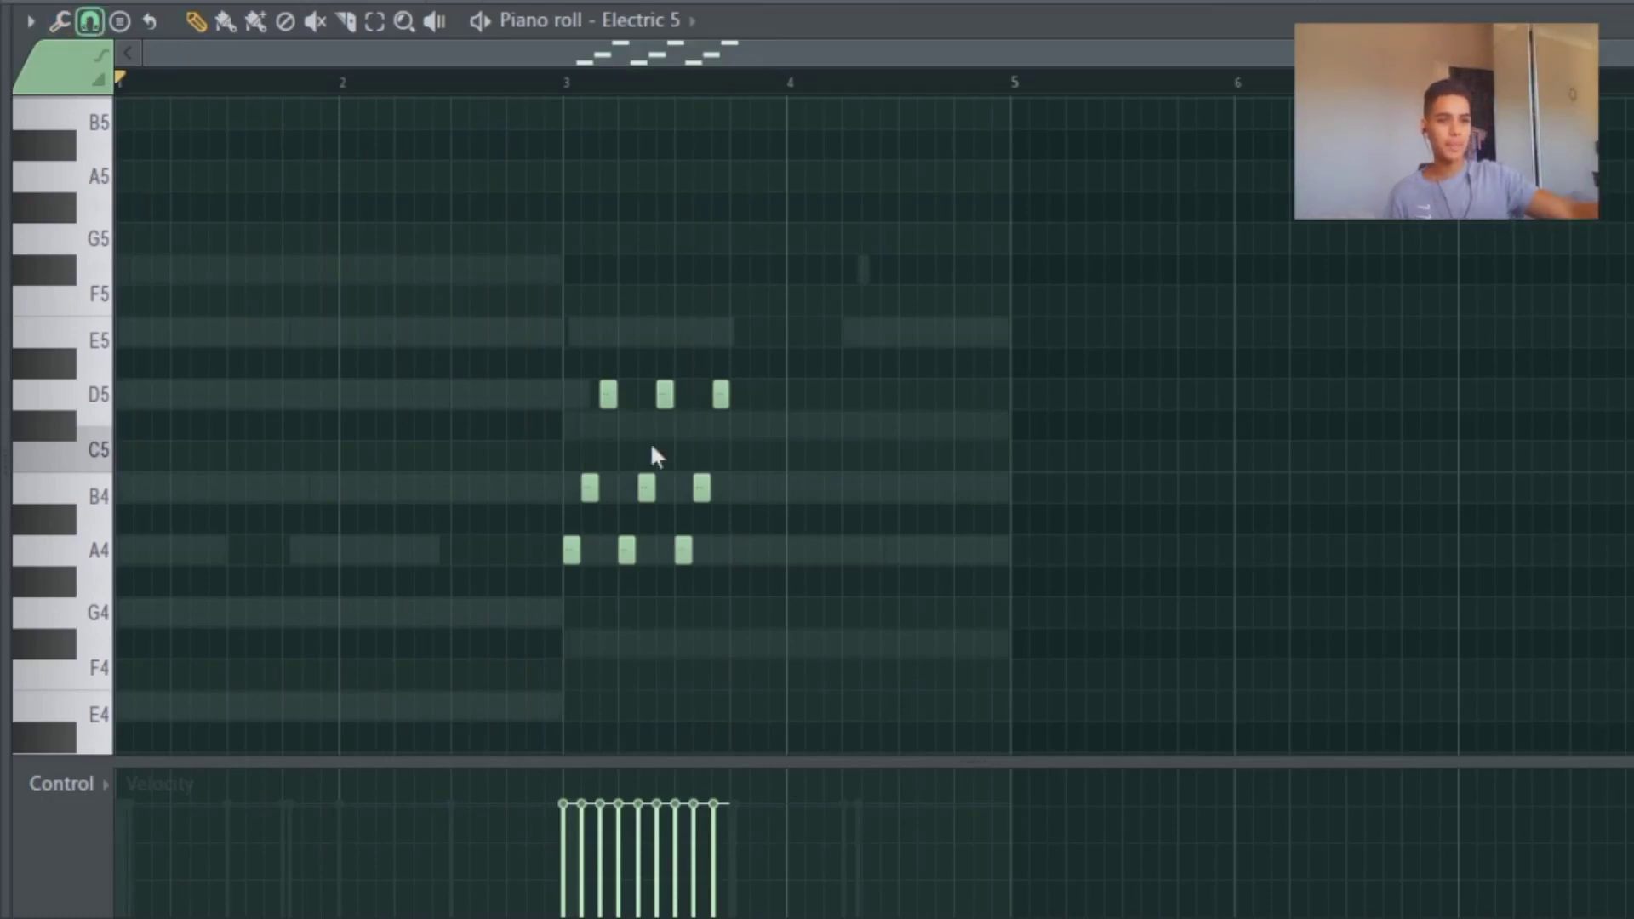
Step: Try two extra A4 notes beneath the first B4 and D5 of the Electric 5 figure, and delete them again
scroll(573, 445, "up", 5)
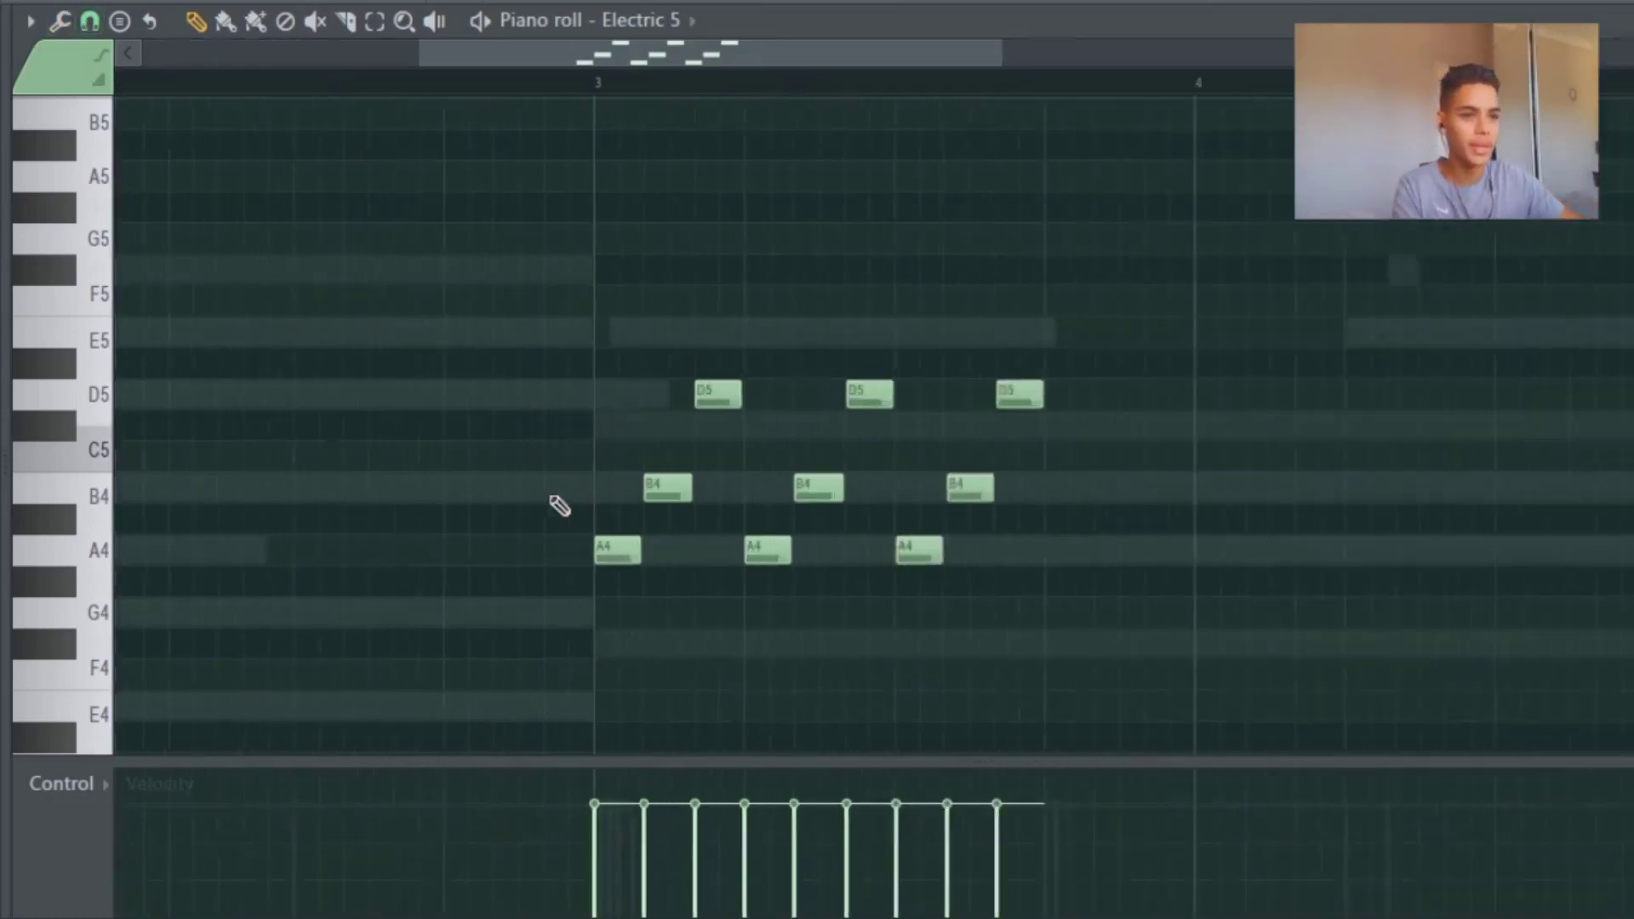
scroll(630, 562, "up", 3)
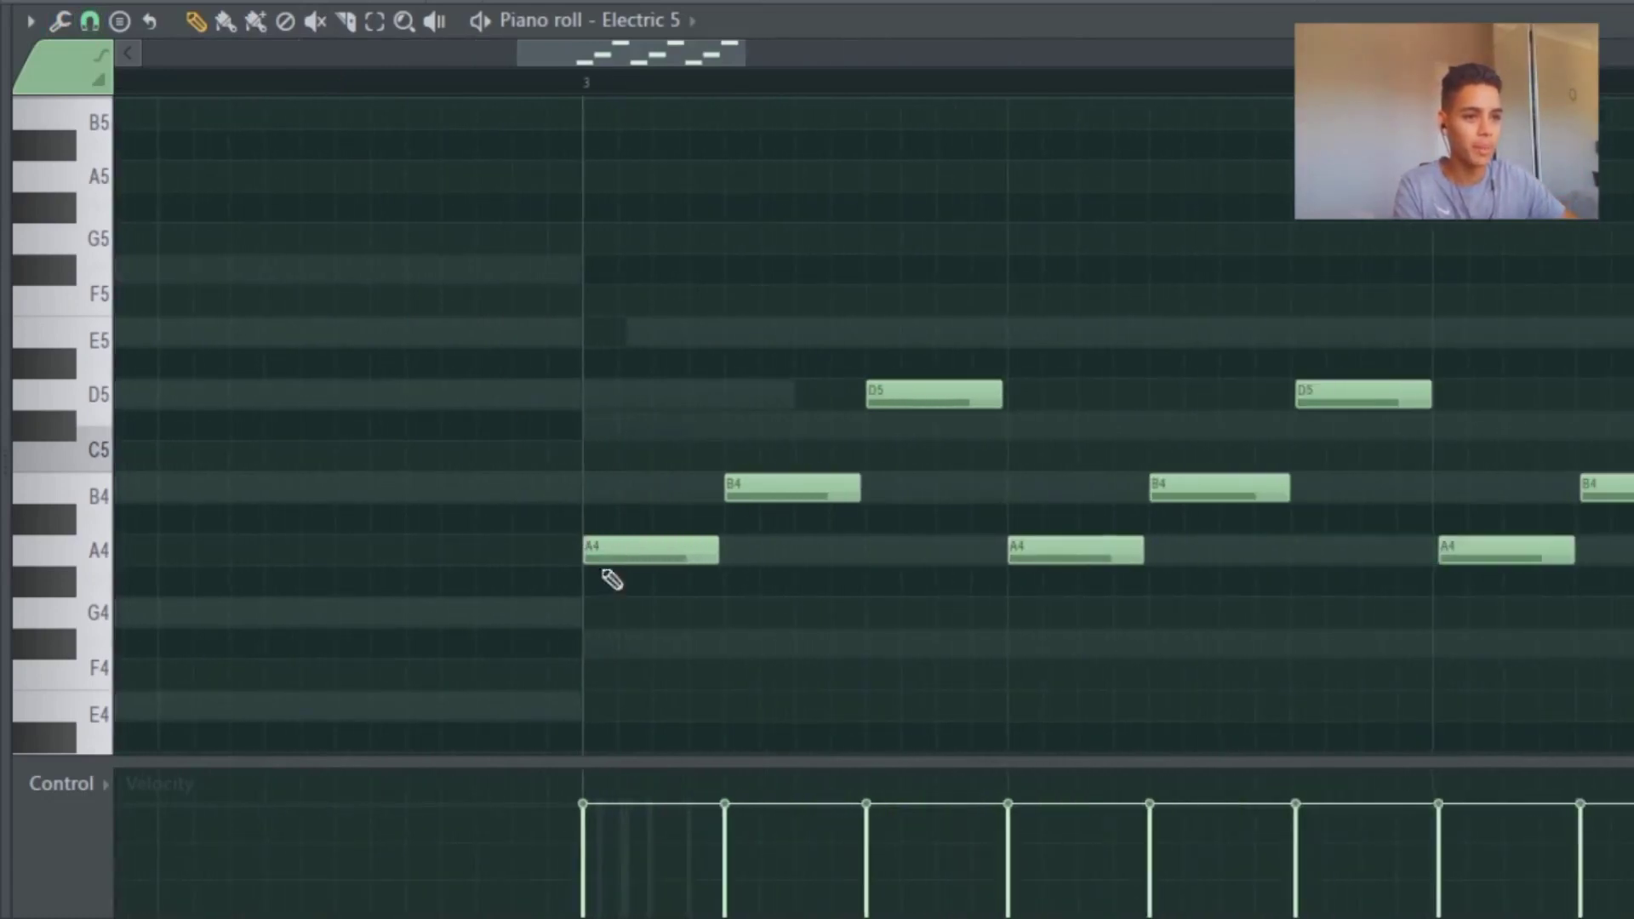
left_click(728, 552)
left_click(870, 551)
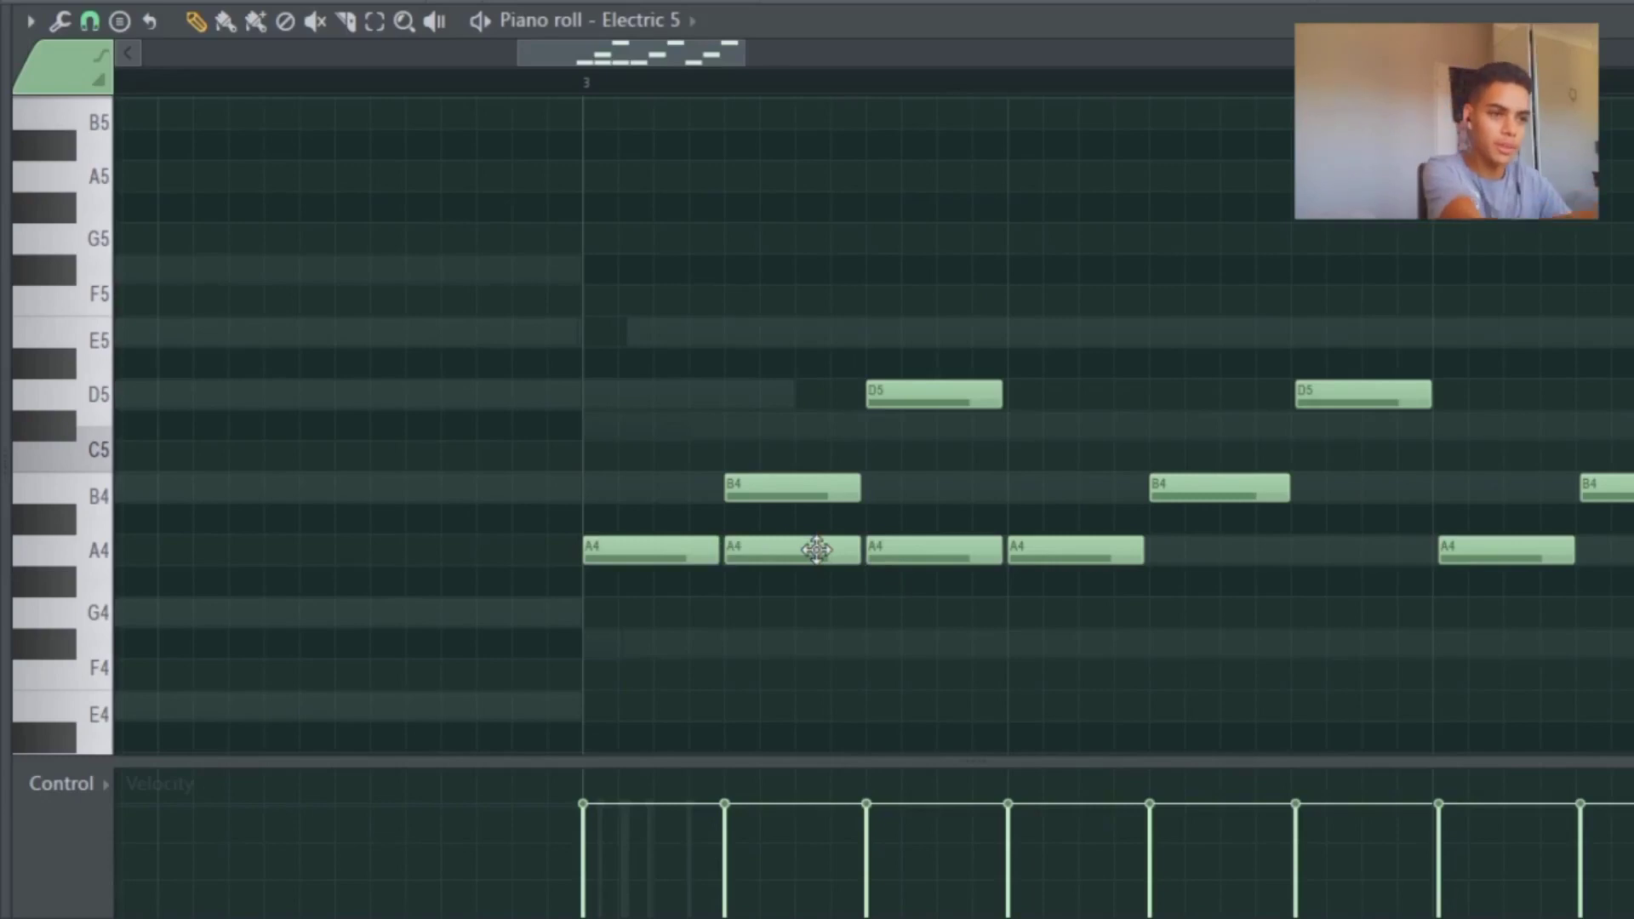
right_click(817, 550)
right_click(890, 551)
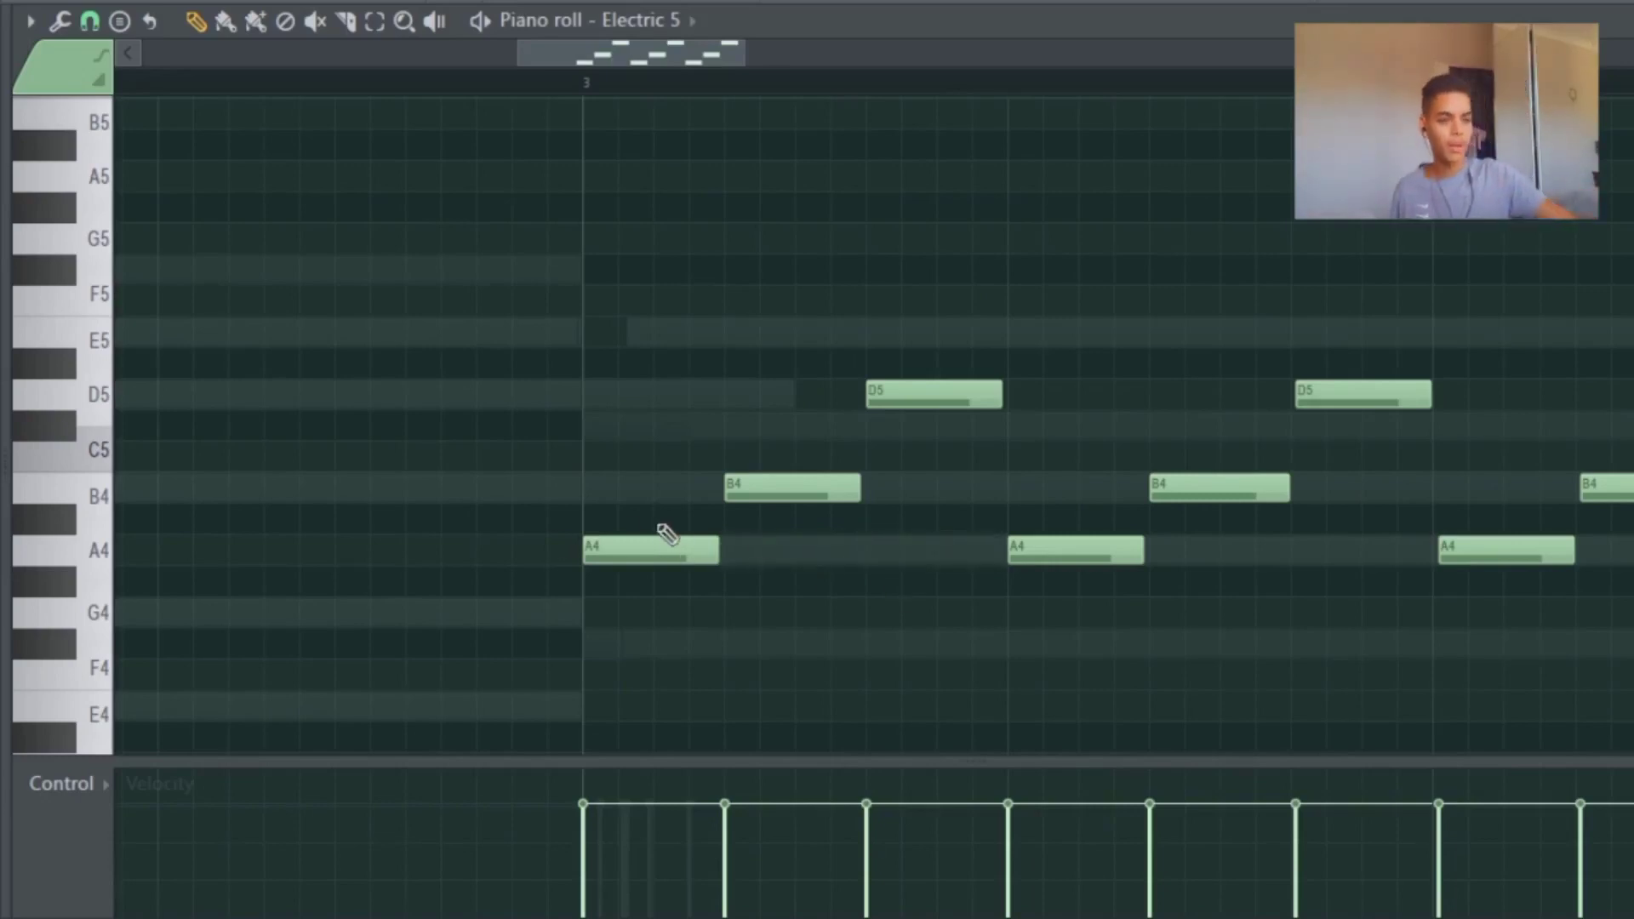
scroll(726, 524, "down", 3)
scroll(1202, 450, "down", 3)
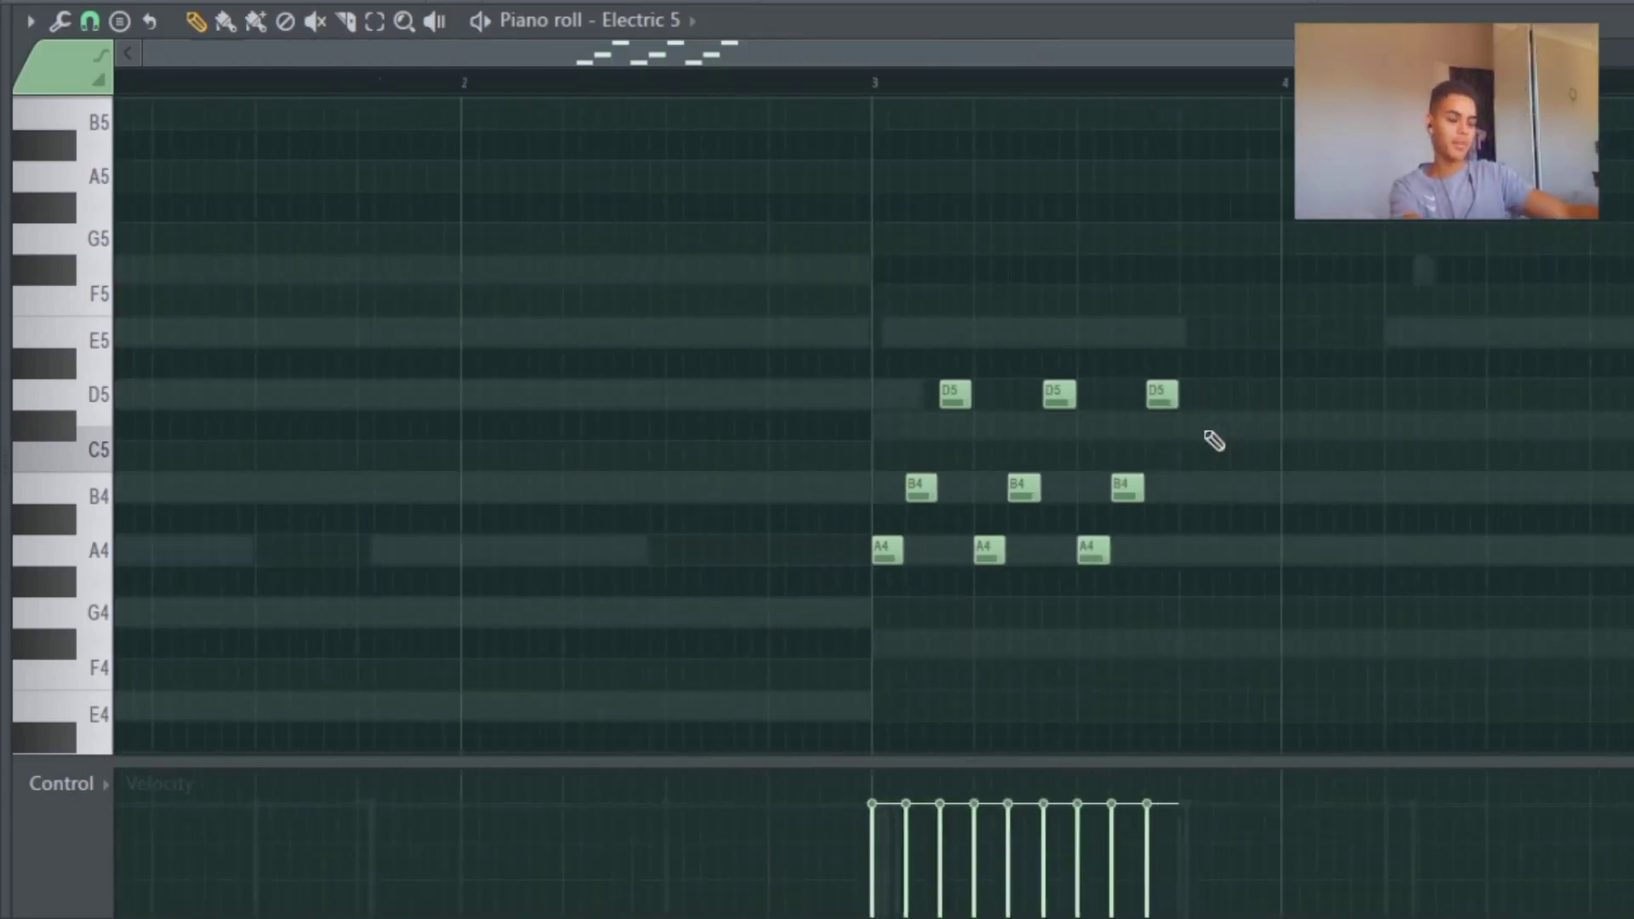
Step: Play the triplet figure from just before bar 3, add a half-bar E5 after the last D5, and play it again
scroll(1040, 549, "down", 1)
scroll(1040, 549, "up", 2)
left_click(470, 92)
key("space")
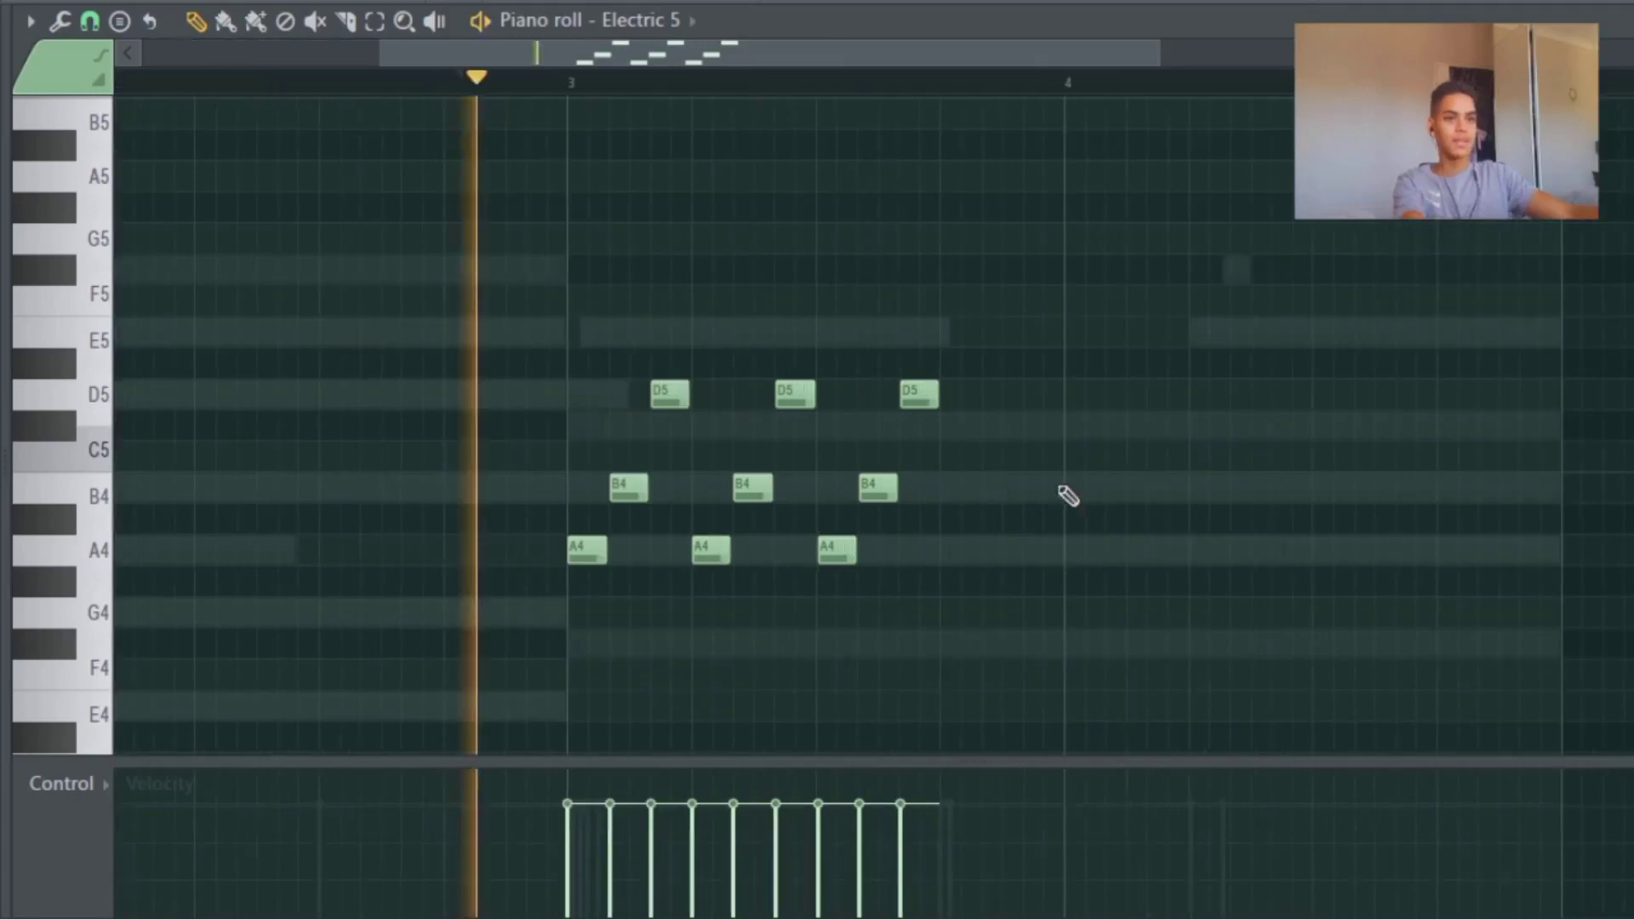
key("space")
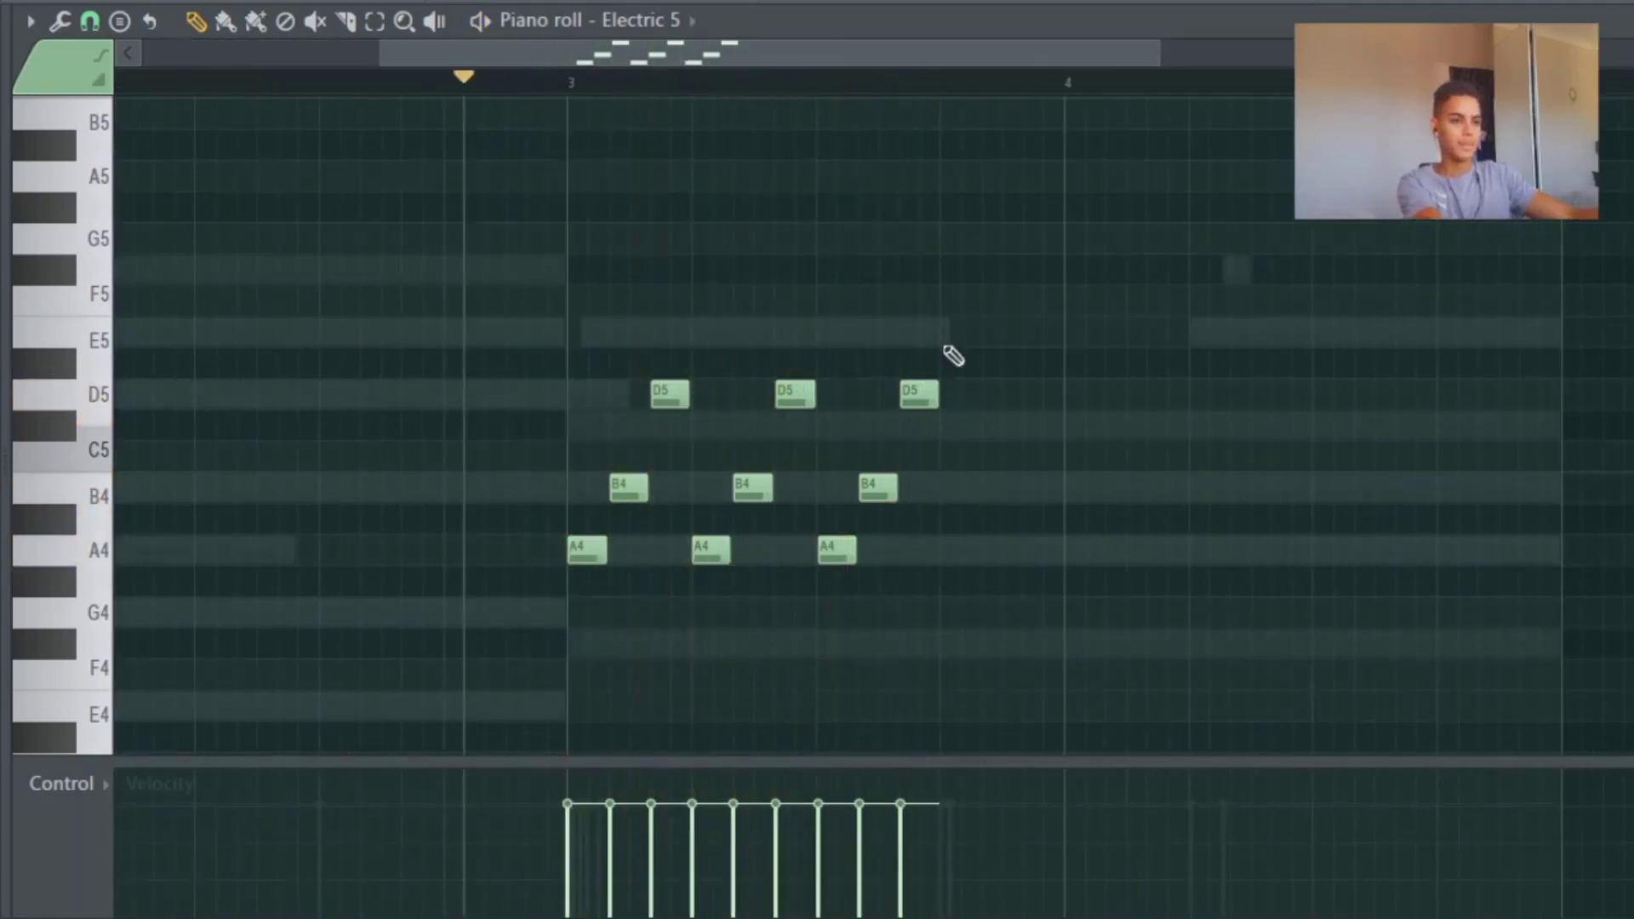
left_click(949, 334)
mouse_move(976, 333)
left_mouse_down()
mouse_move(1198, 344)
mouse_move(1182, 352)
left_mouse_up()
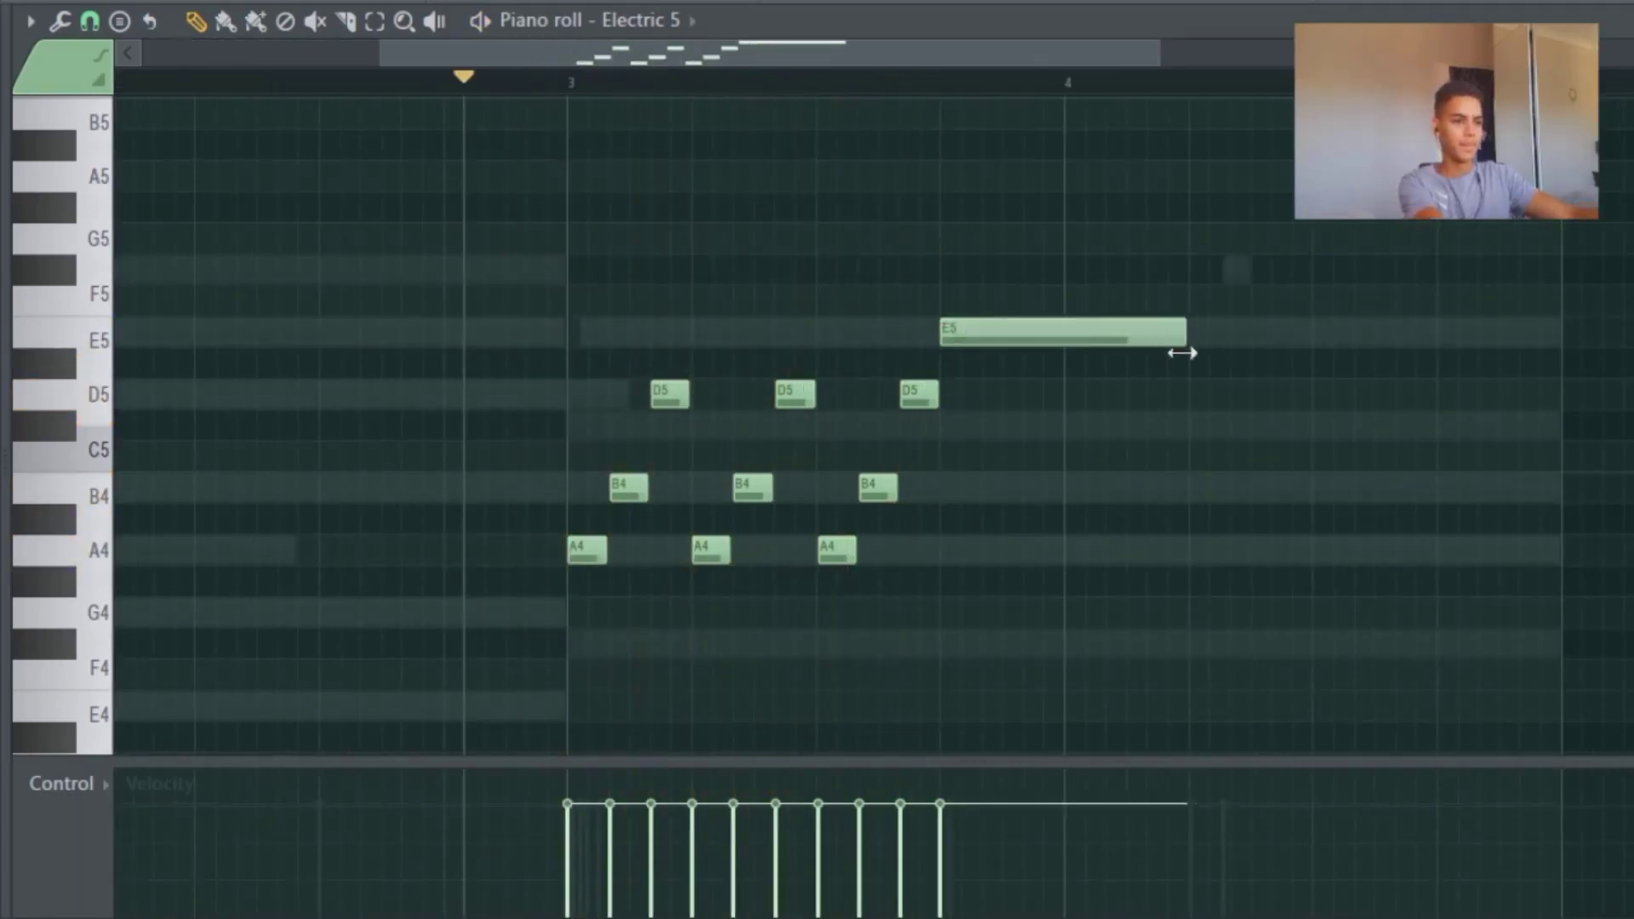
key("space")
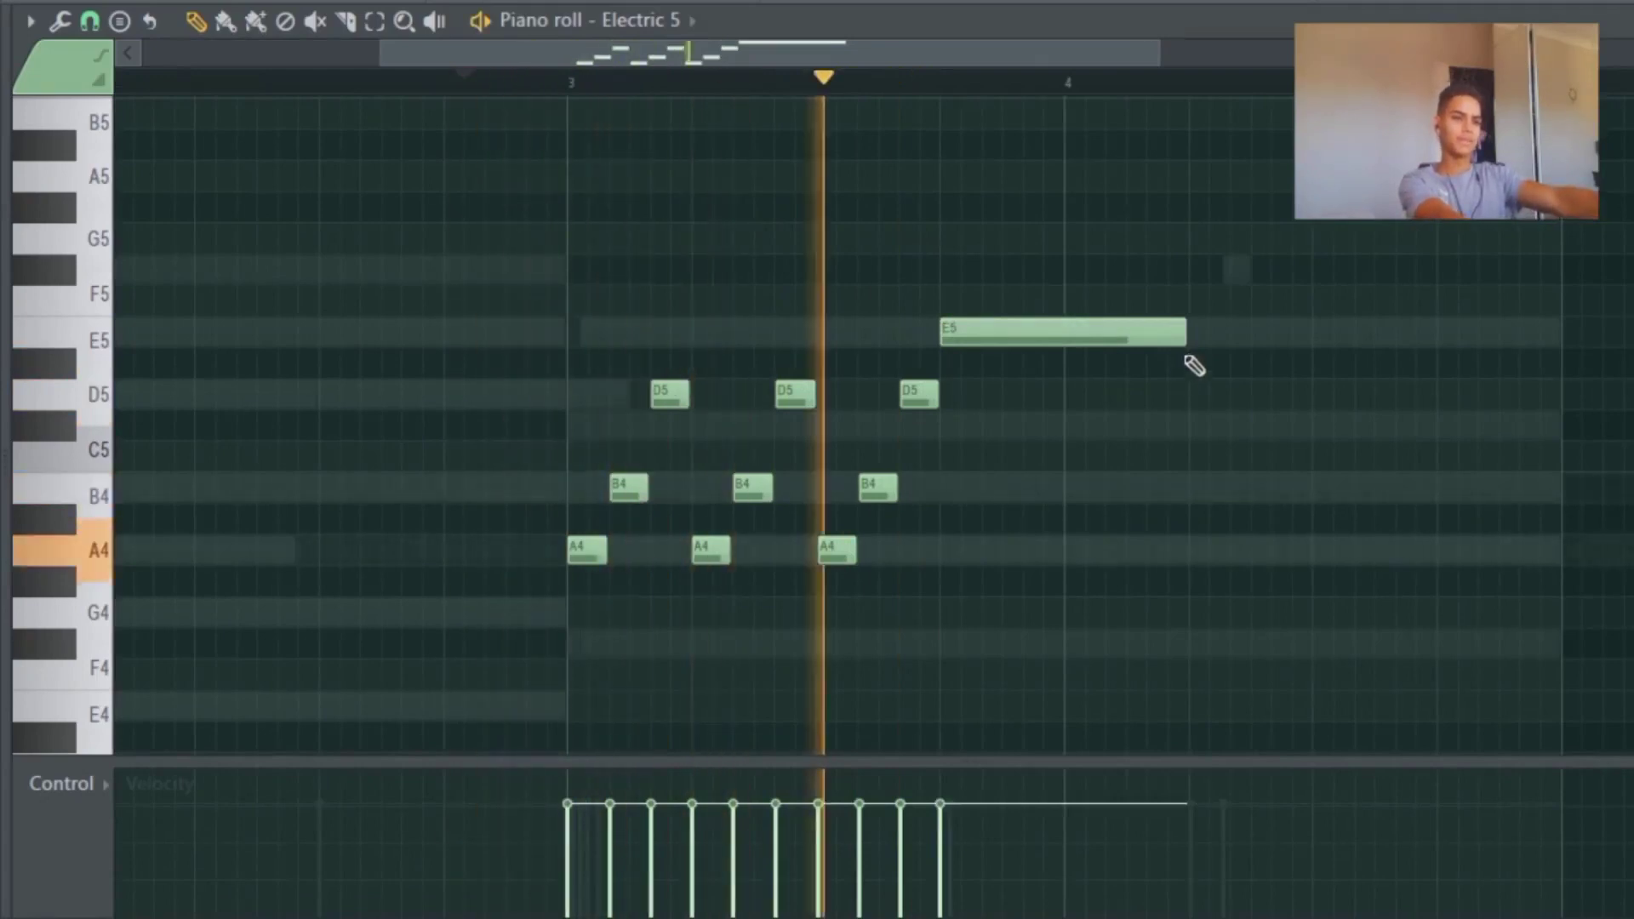
key("space")
Step: Try a half-bar F#5 and a G#5 after the long E5, and delete both notes
left_click(1192, 270)
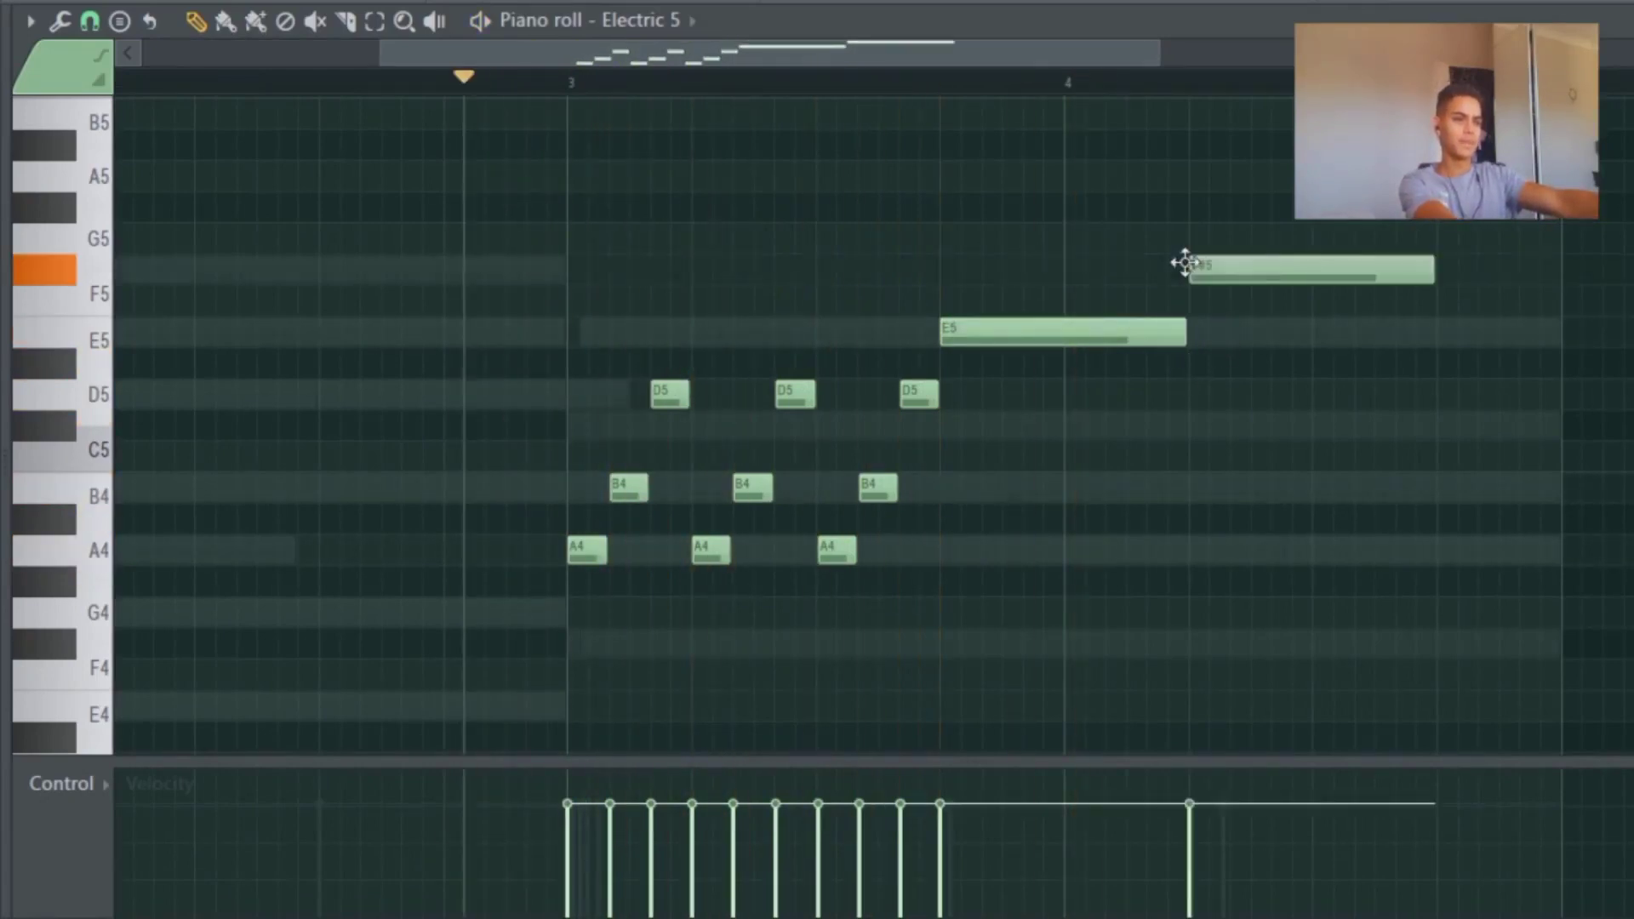
right_click(1287, 272)
left_click(1187, 211)
right_click(1191, 210)
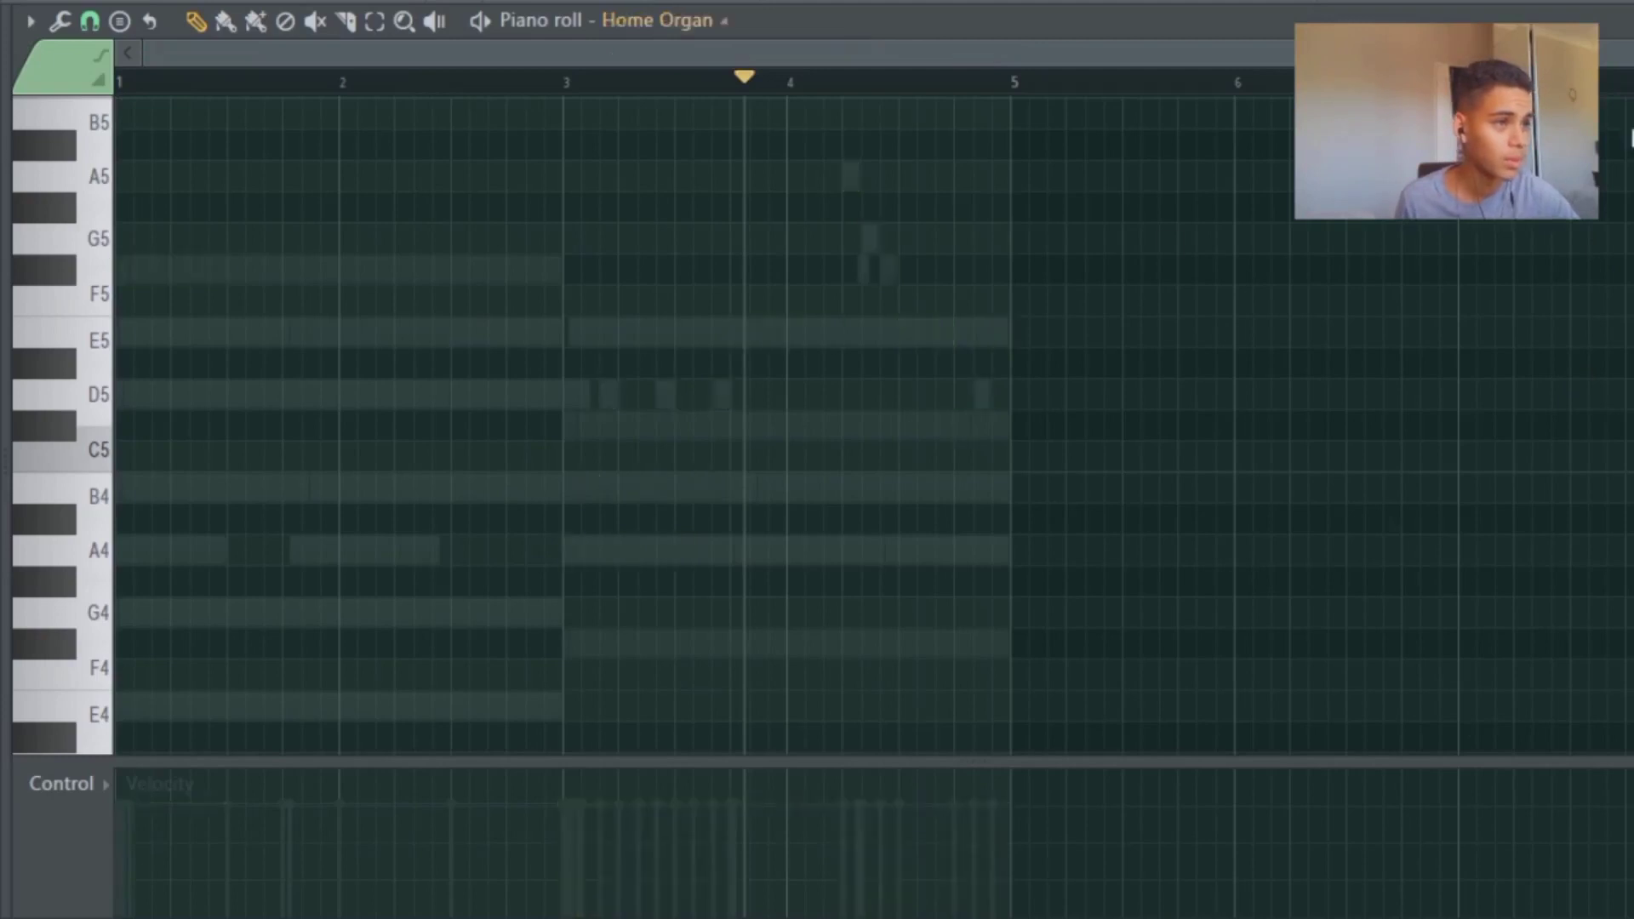
Step: Add a B4 note at the start of the Home Organ part and lengthen it to one full bar
scroll(136, 427, "up", 2)
left_click_drag(537, 51, 494, 52)
left_click(92, 29)
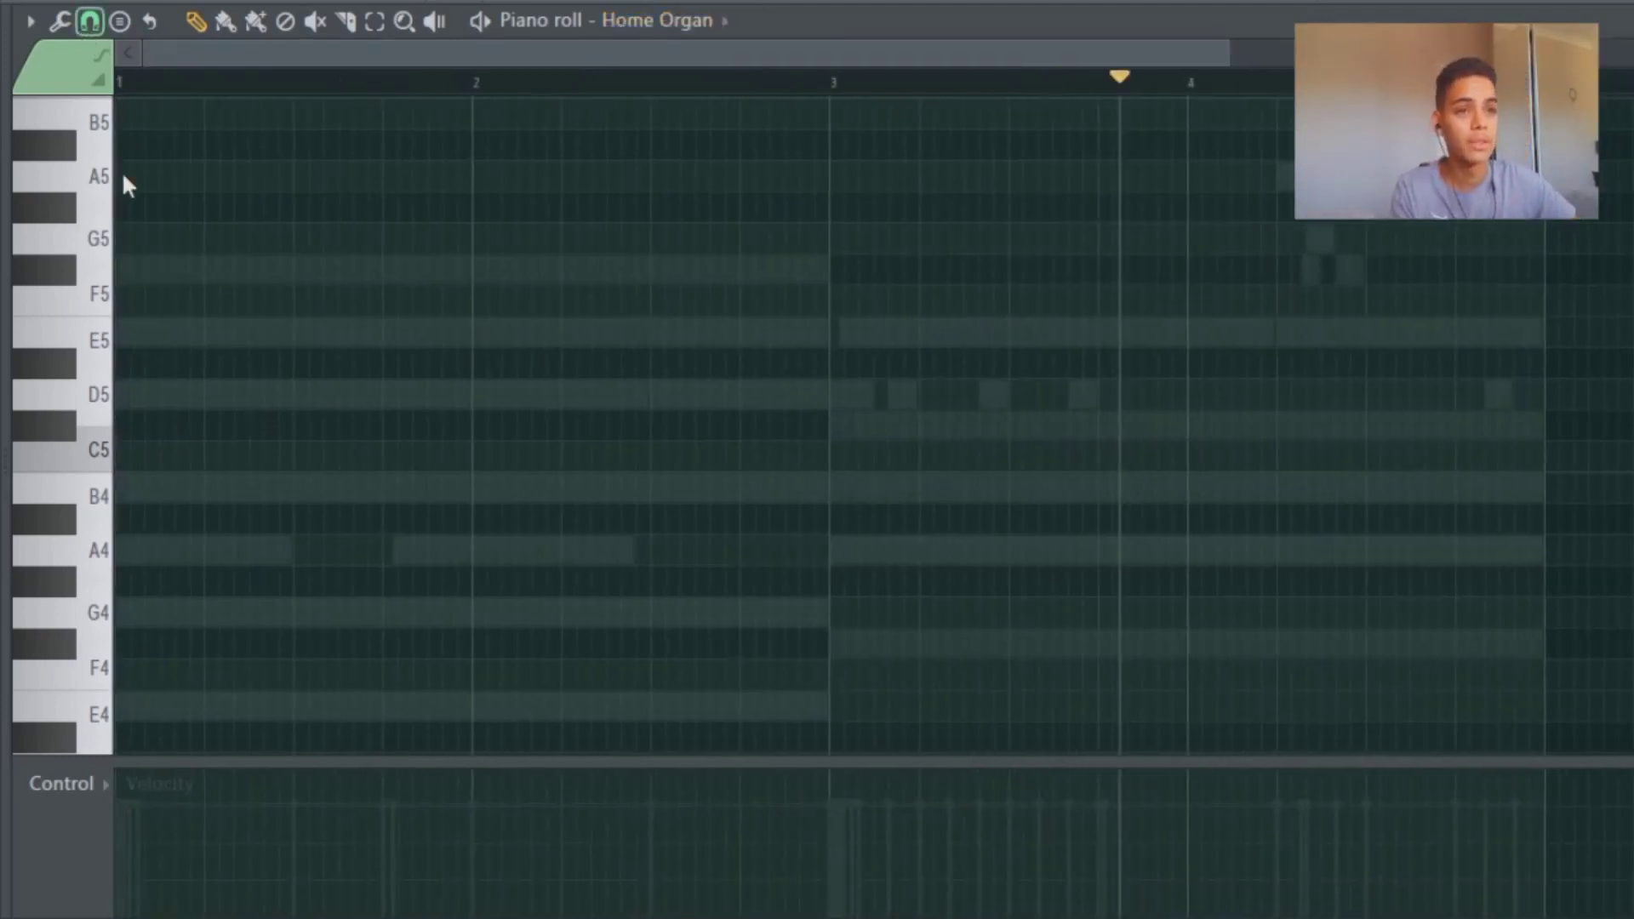
left_click(247, 494)
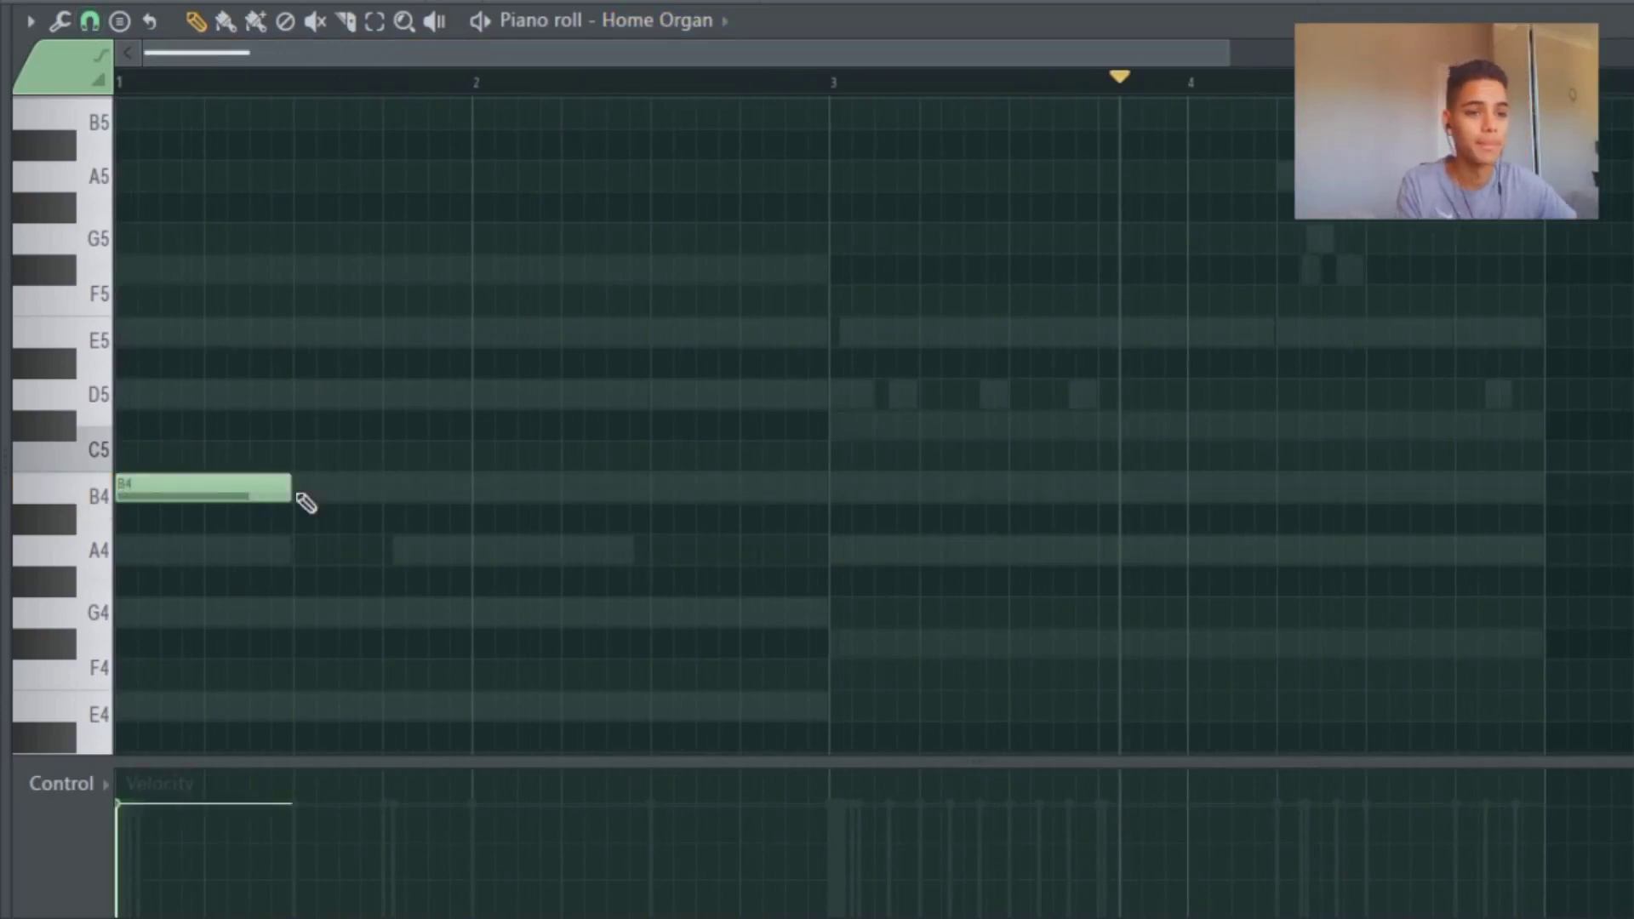
left_click_drag(297, 493, 460, 494)
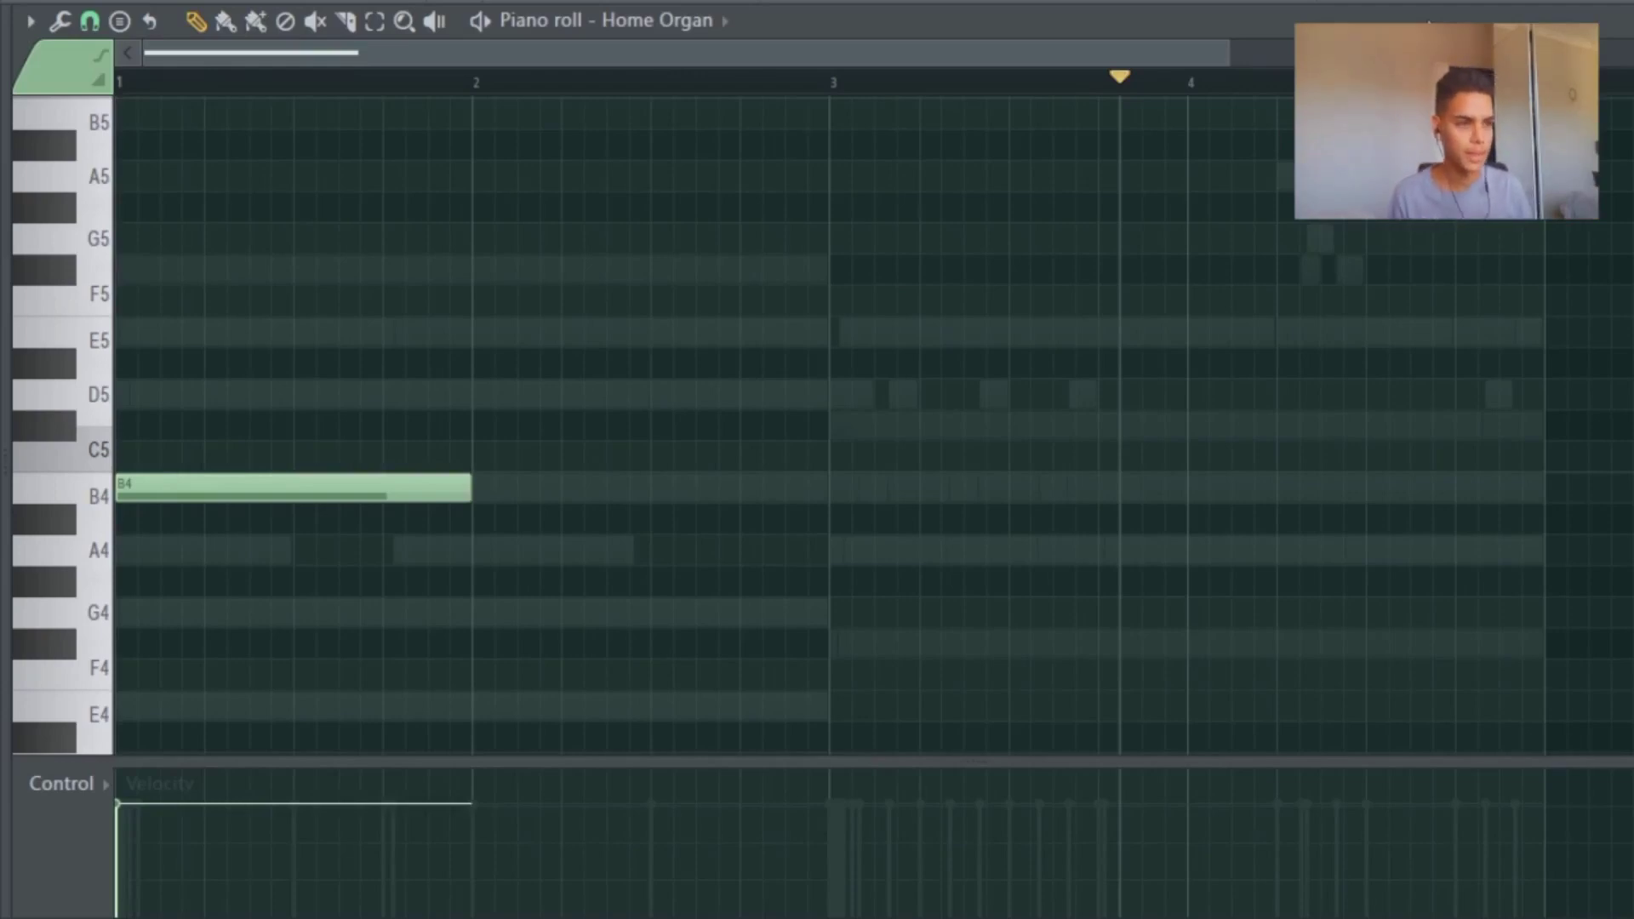
Step: Mute the Electric 5, Moonlight EP and JP8 Strings channels, keeping HX-7 EP FG on, and return to the piano roll
key("F6")
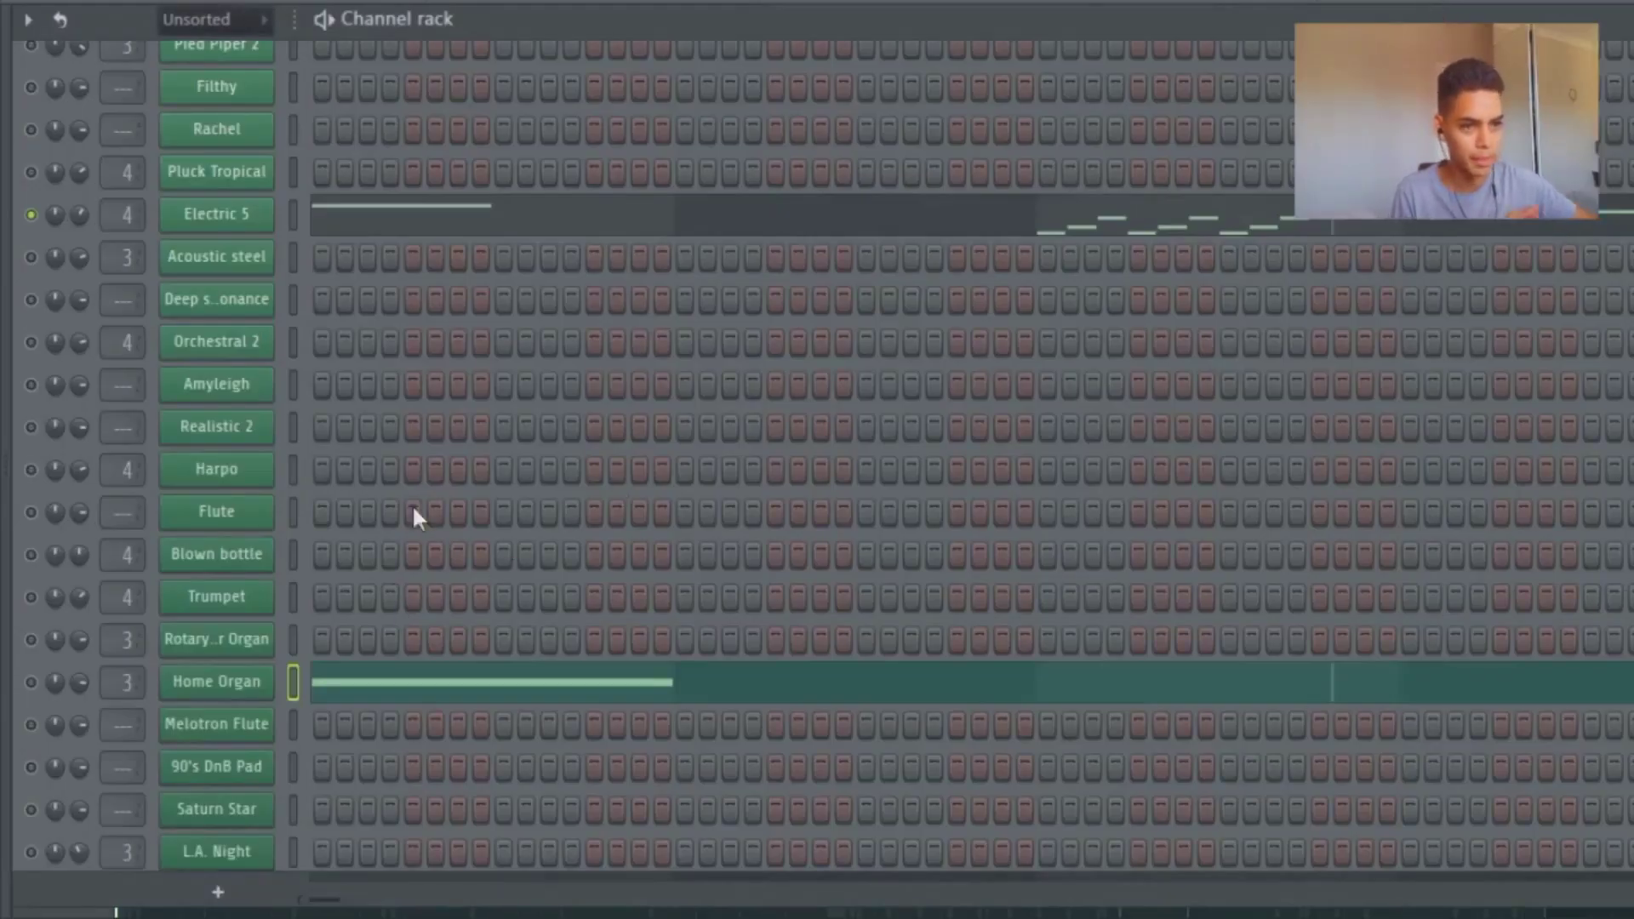
scroll(414, 515, "up", 3)
left_click(31, 342)
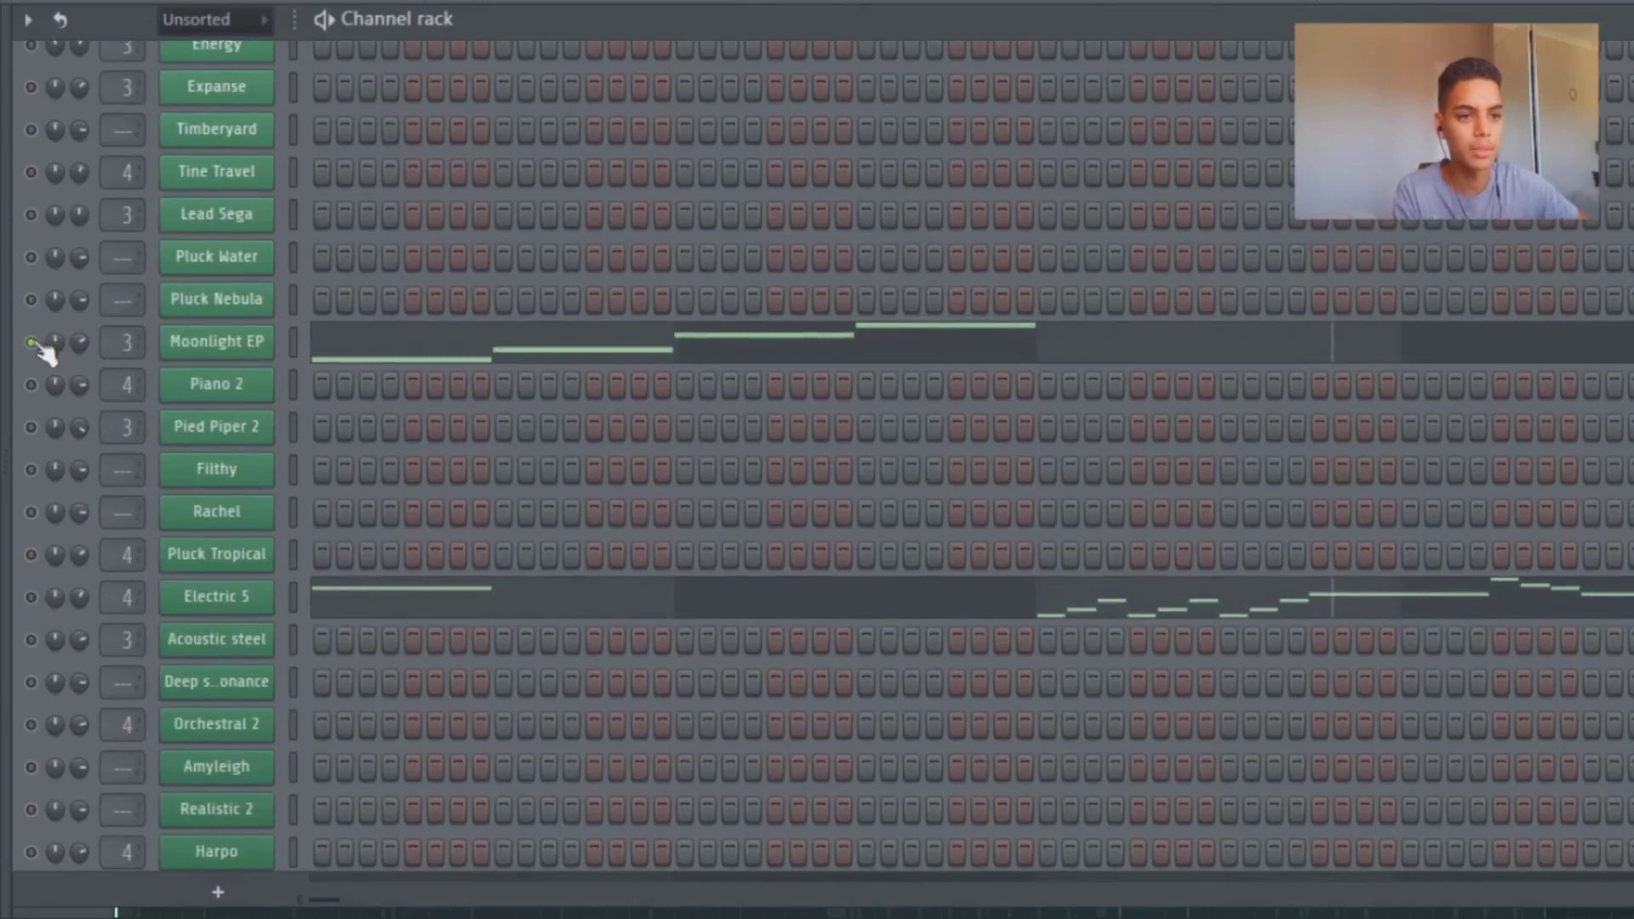
scroll(331, 432, "up", 4)
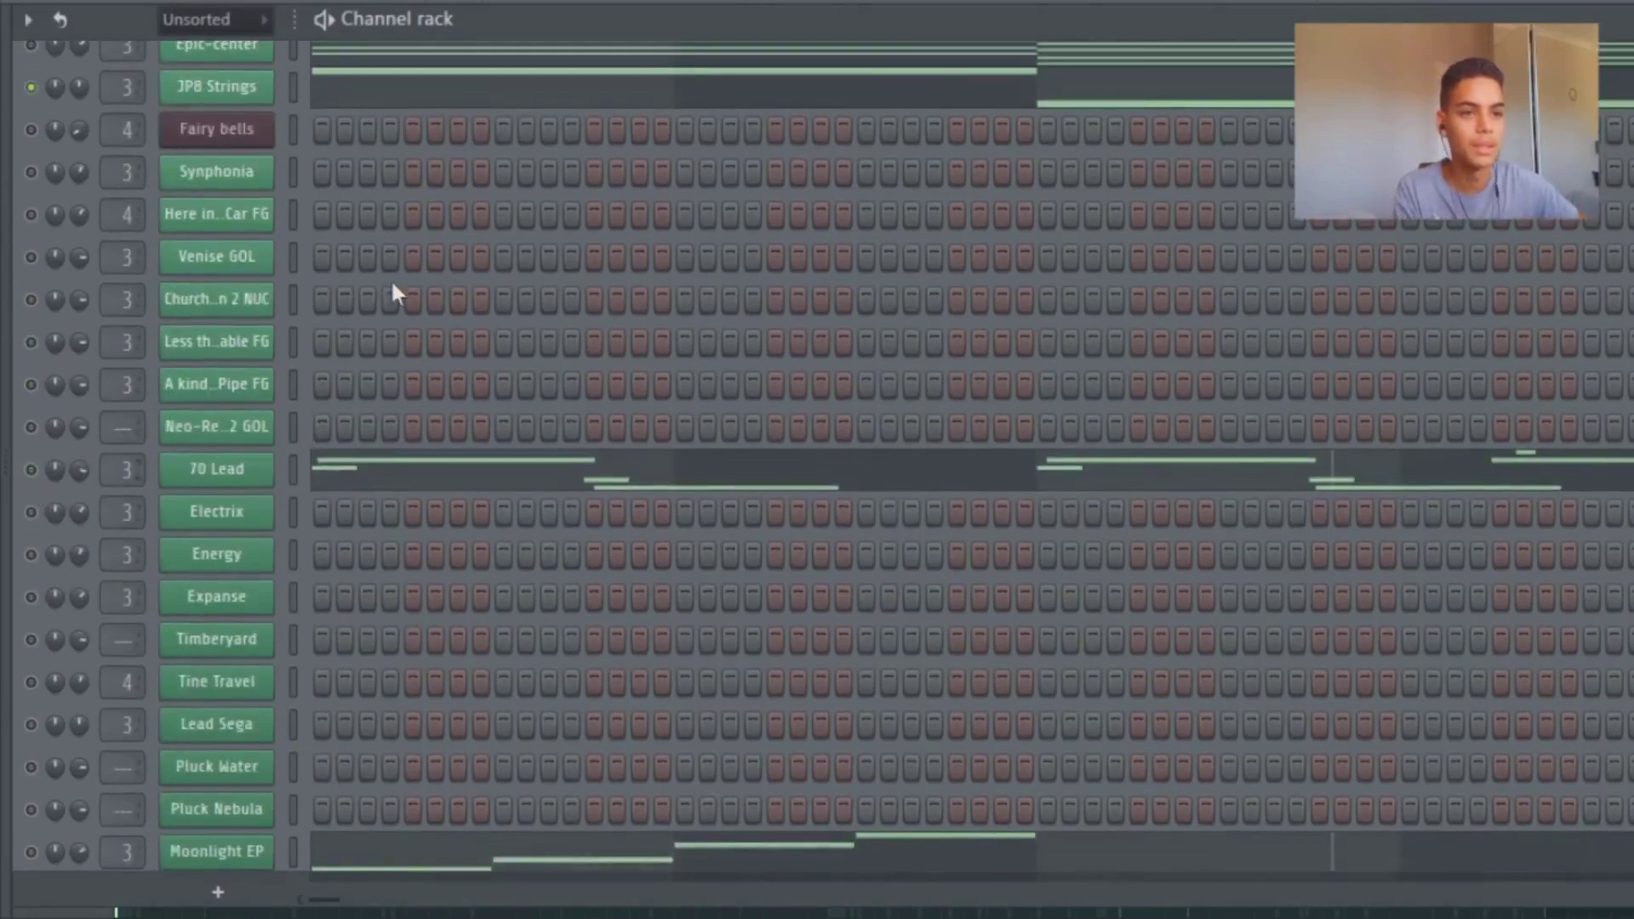
left_click(34, 90)
scroll(467, 350, "up", 2)
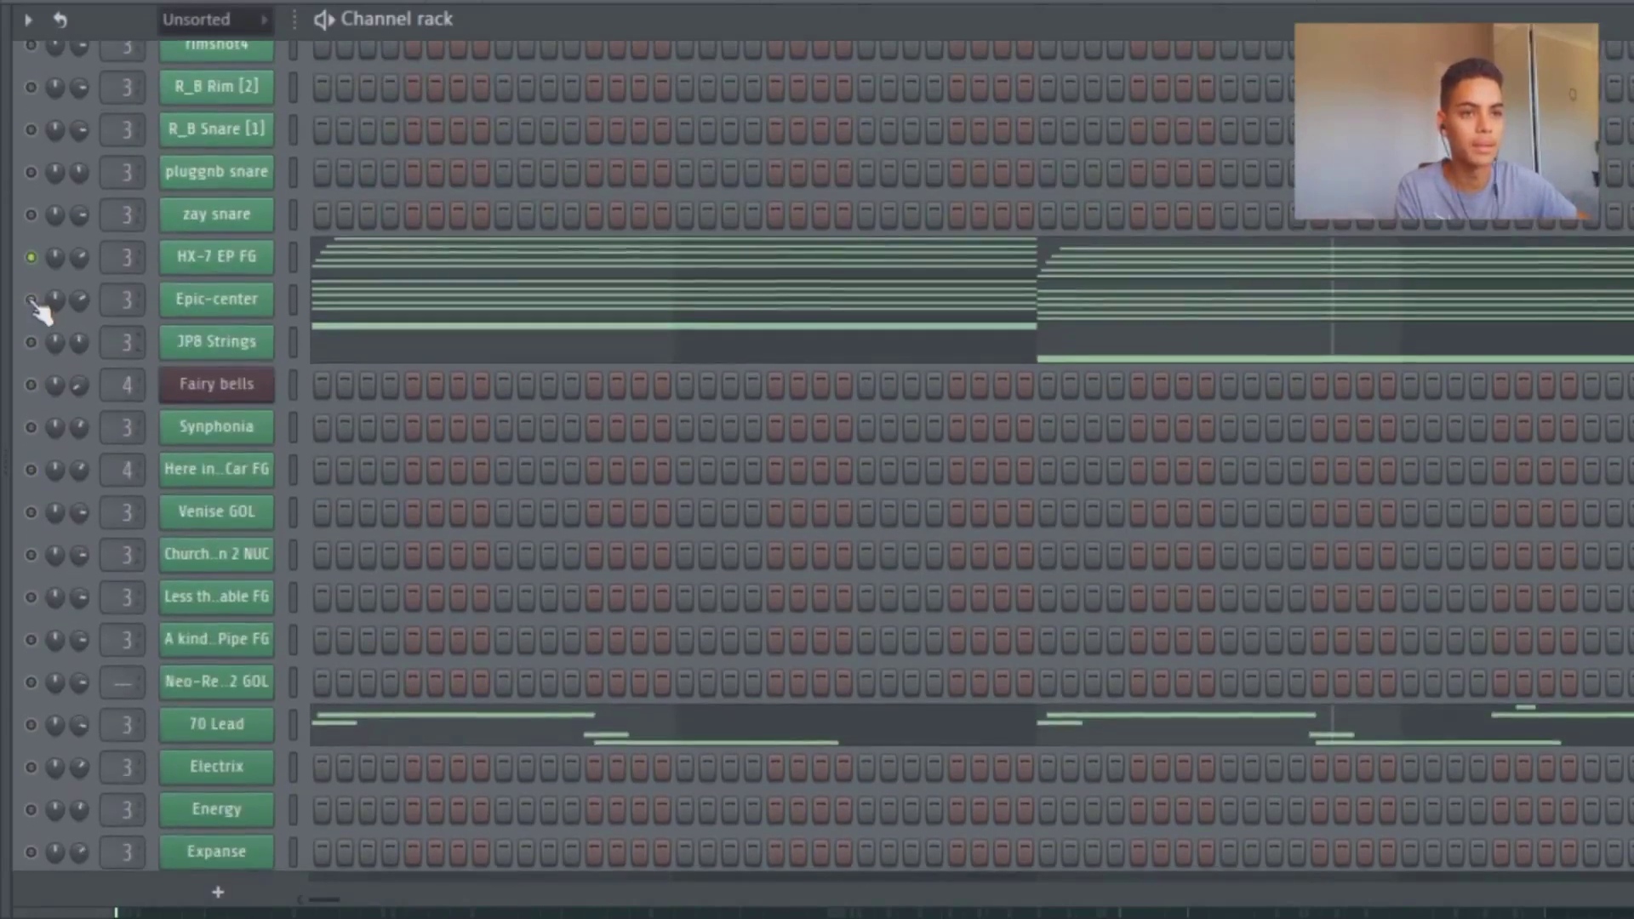
left_click(1323, 298)
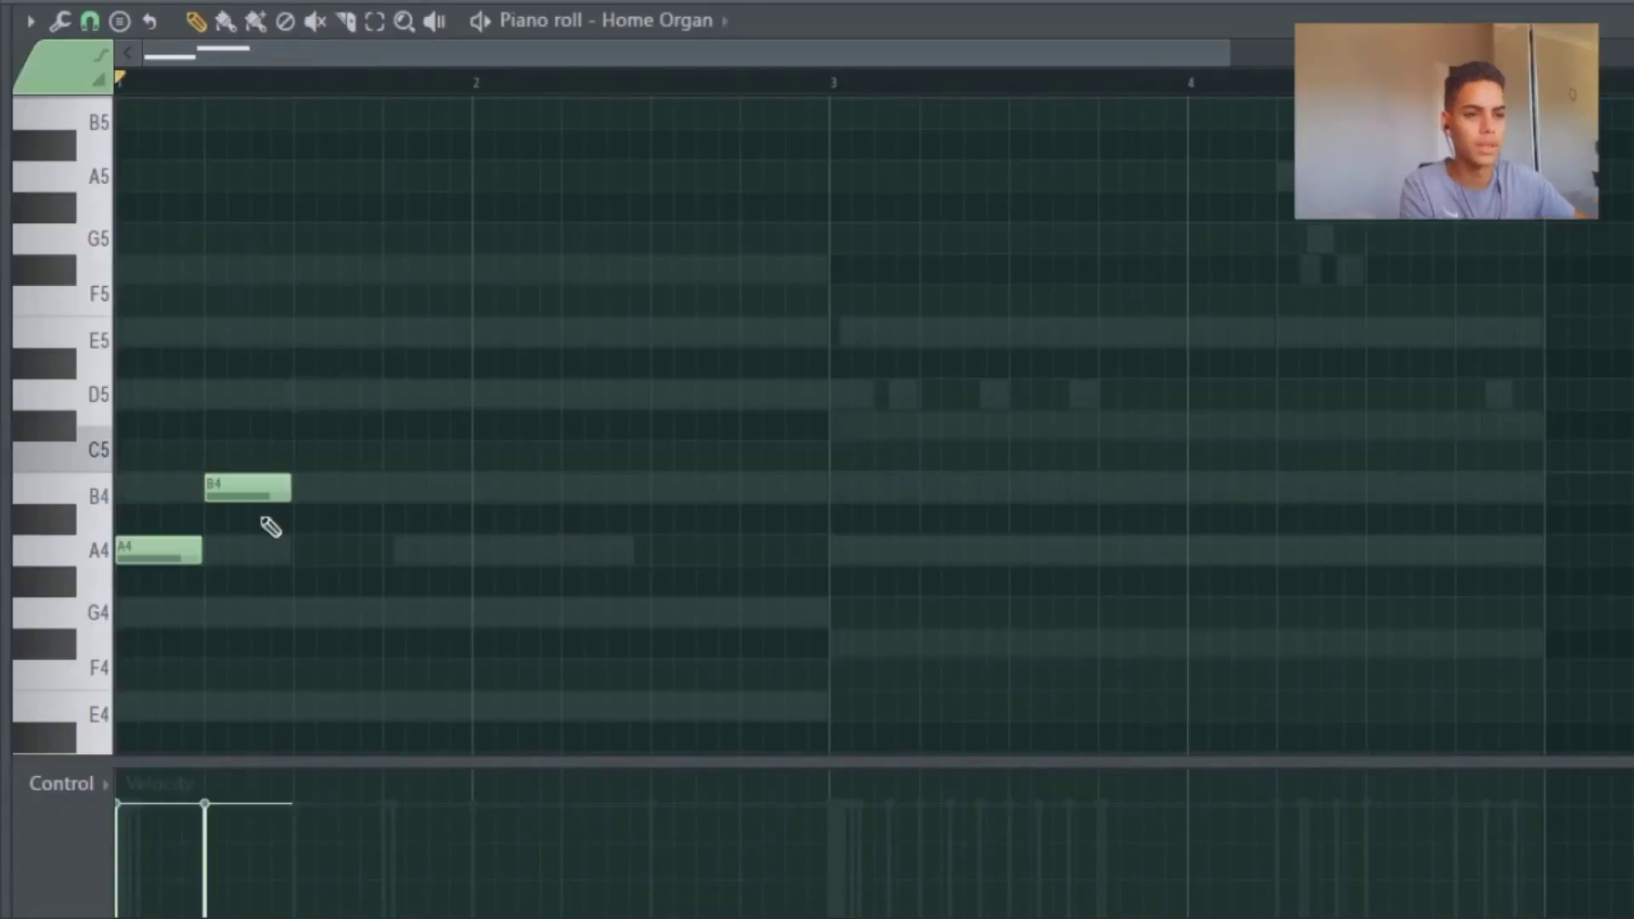
Step: Rework the Home Organ opening into a short A4 and B4 followed by a sustained A4 in bar 1
right_click(256, 492)
left_click_drag(200, 551, 387, 551)
left_click(147, 487)
left_click(170, 550)
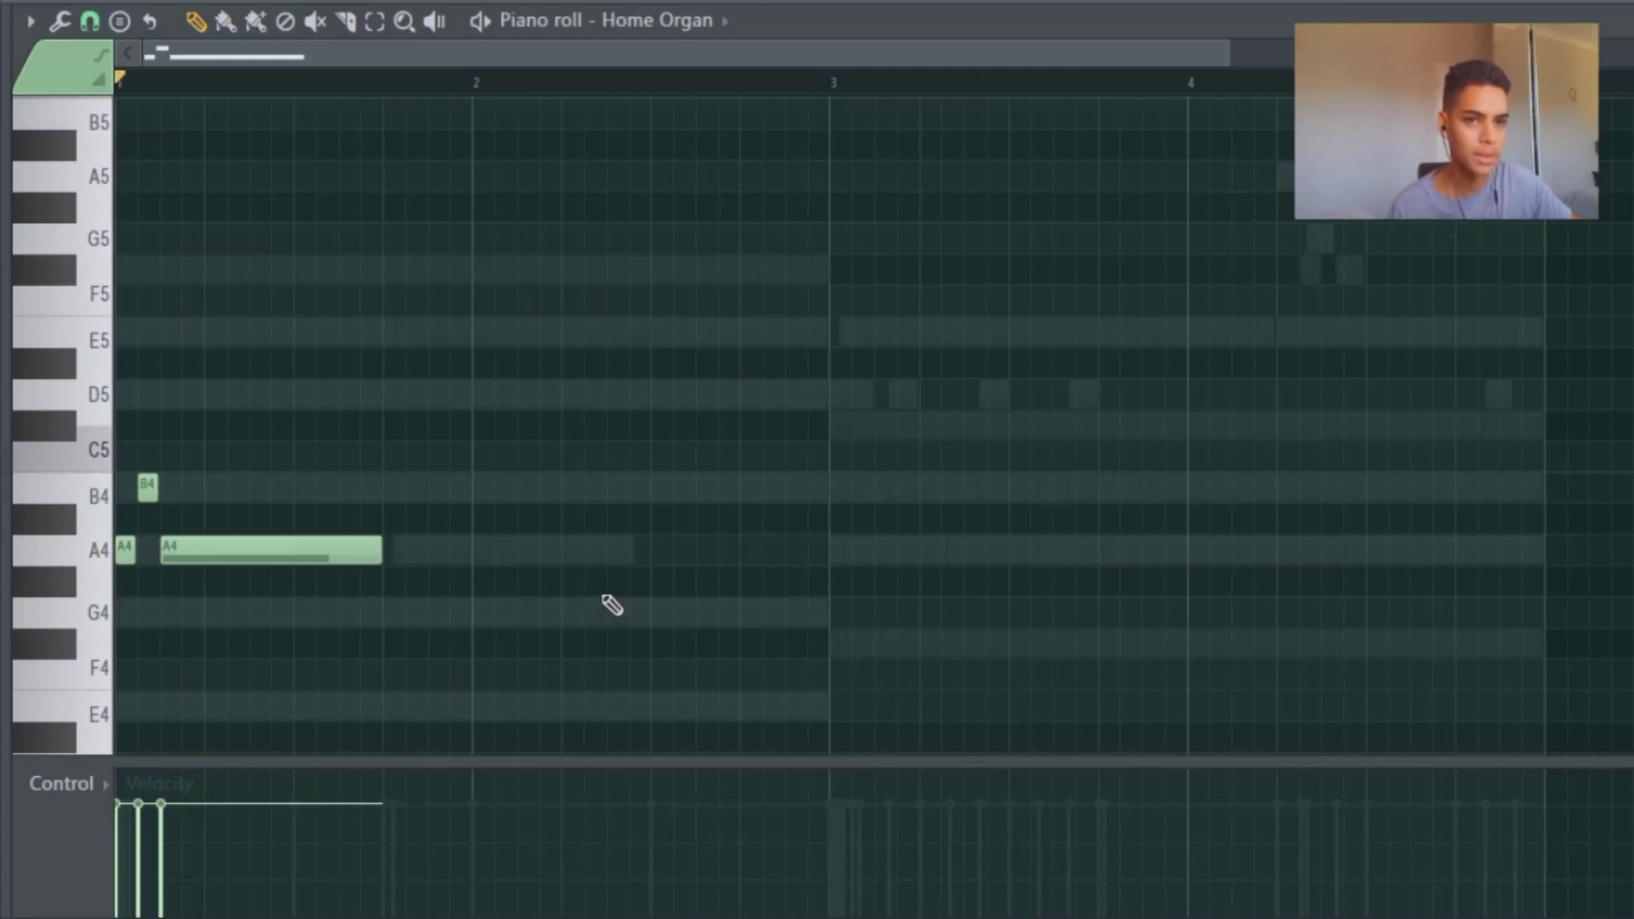
Step: Continue the organ line with a half-bar D5 and an E5 held up to bar 3, and play it
left_click(400, 490)
key("space")
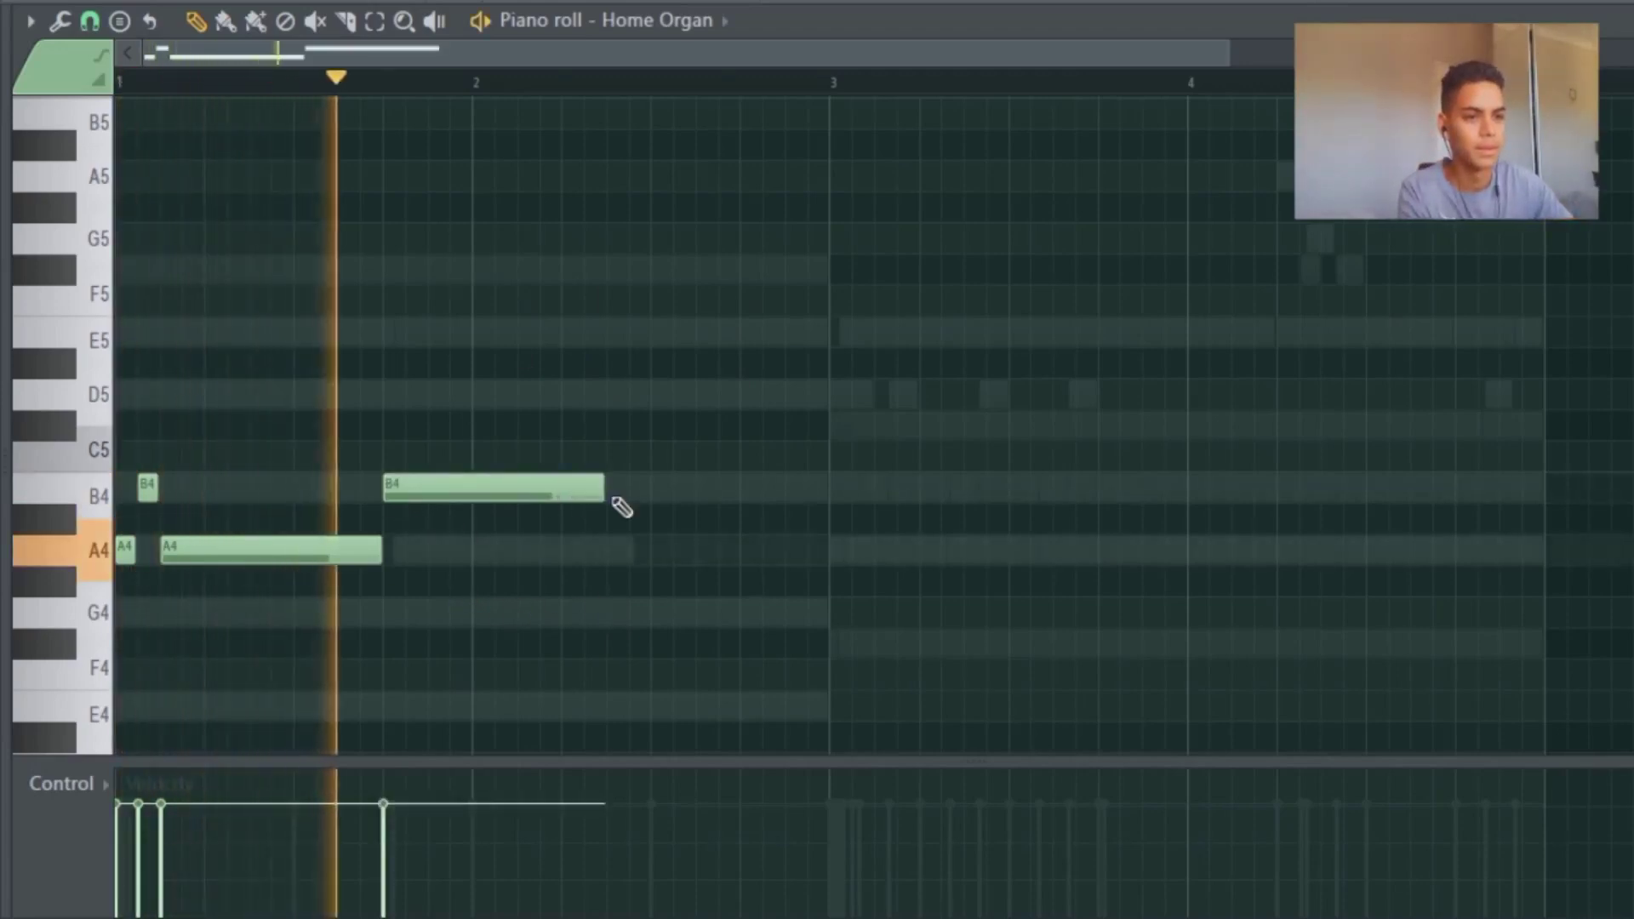
key("space")
left_click_drag(536, 489, 558, 397)
left_click(558, 332)
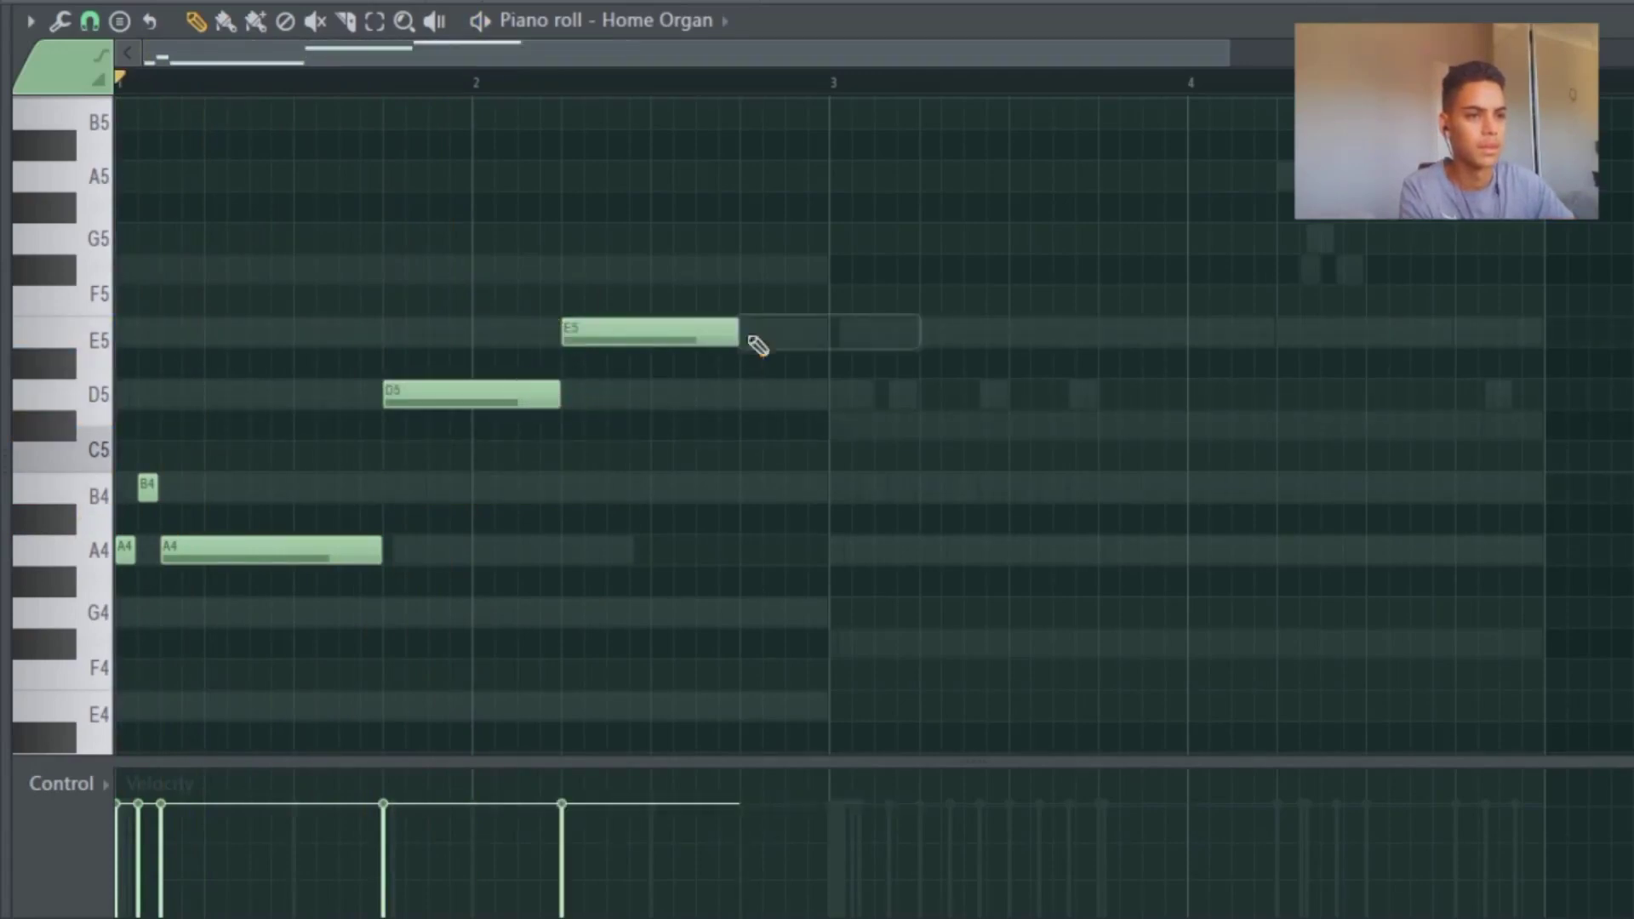
left_click_drag(730, 331, 825, 332)
key("space")
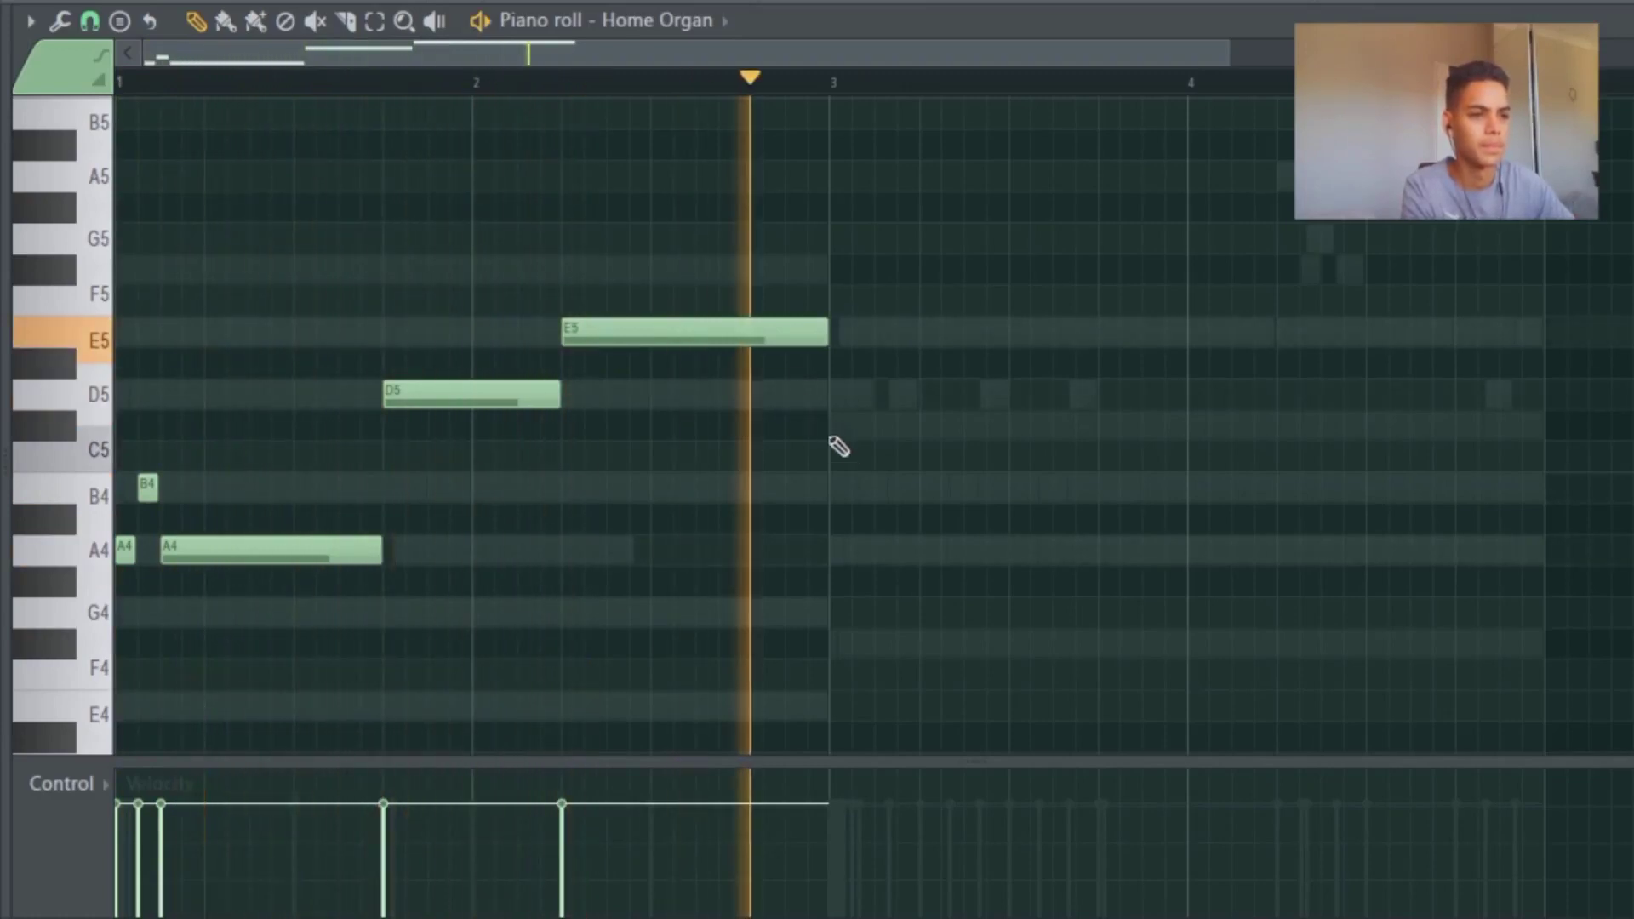
key("space")
Step: Add C#5, a quick B4 and C#5, and sustained A4 and F#4 notes over bars 3 and 4, trimming the F#4
left_click(839, 424)
left_click_drag(1015, 424, 987, 426)
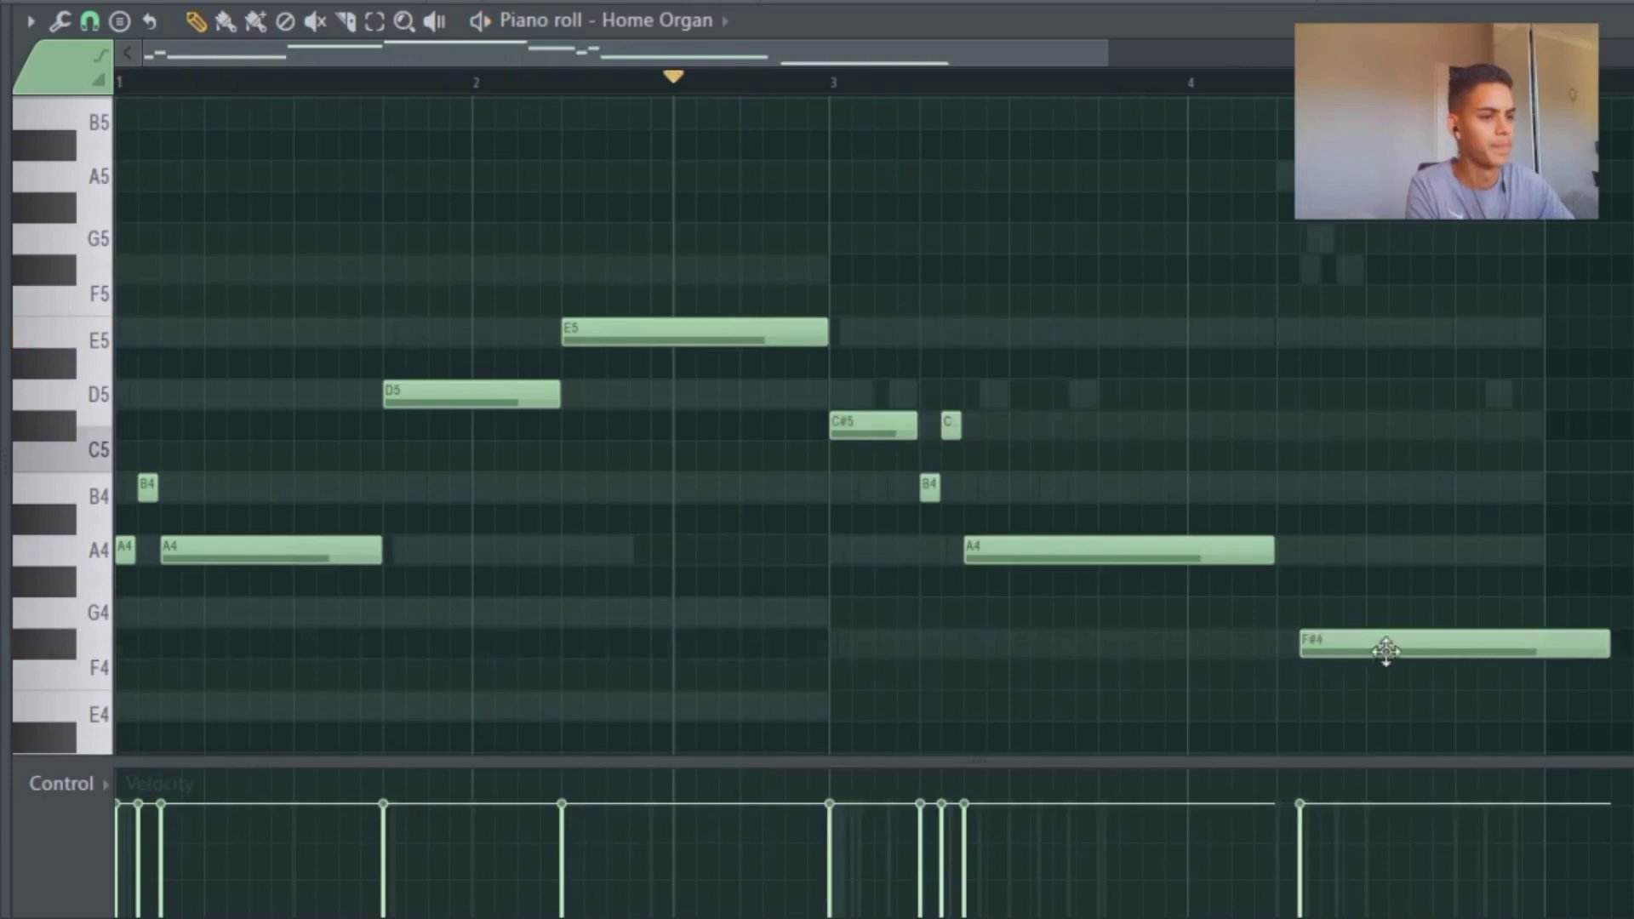
left_click_drag(1388, 647, 1362, 647)
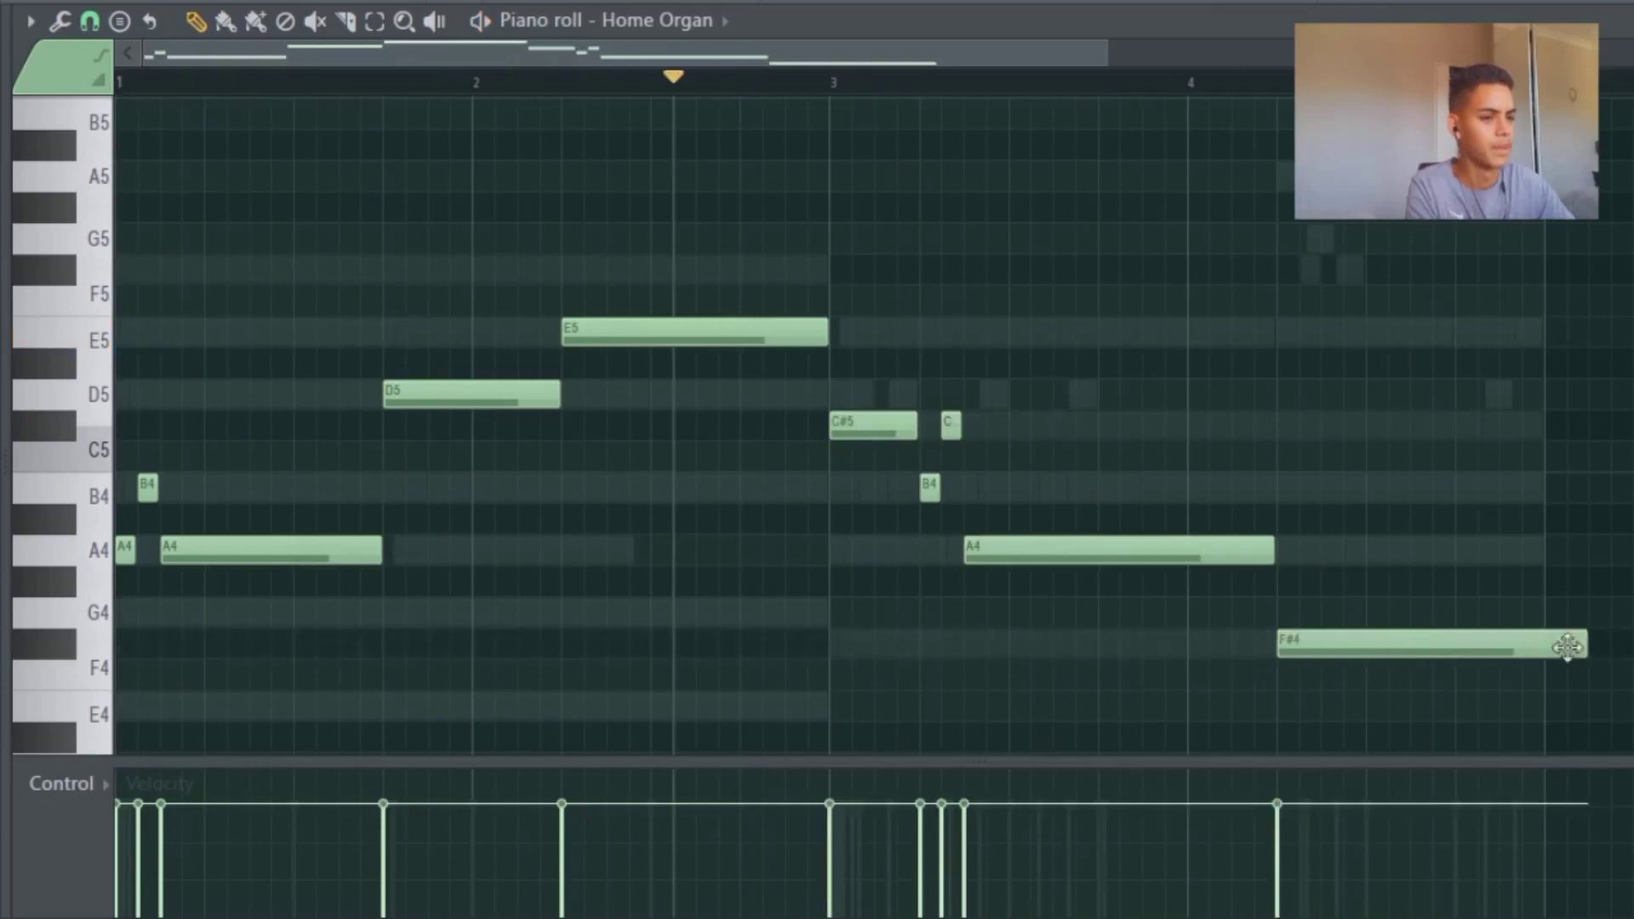
left_click_drag(1571, 650, 1532, 649)
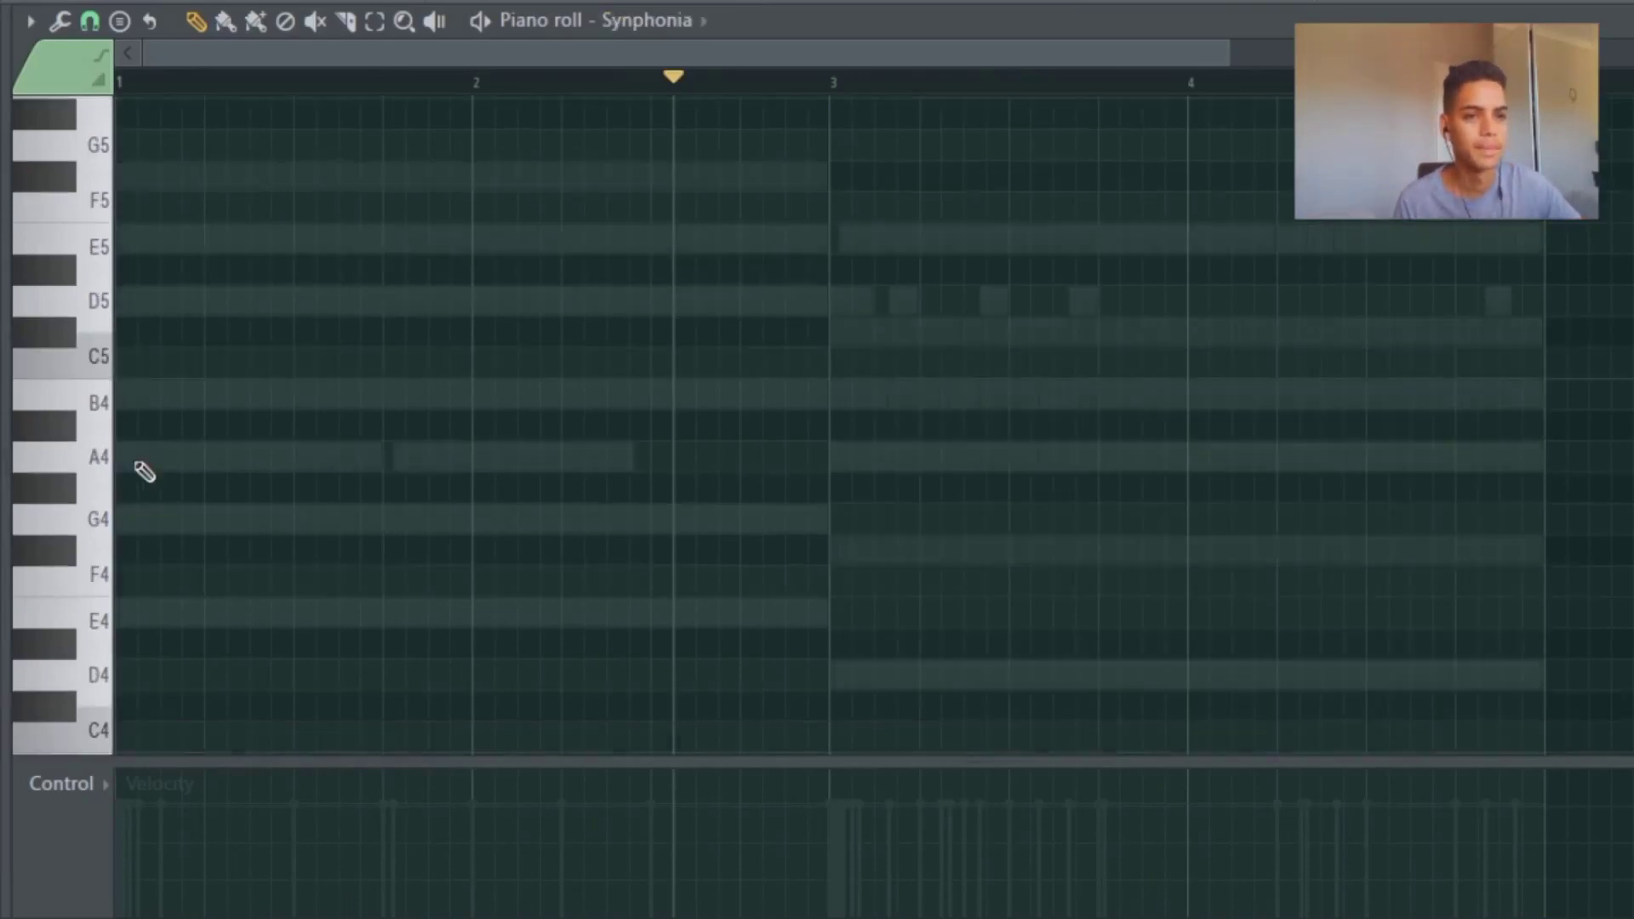
Step: Add short ascending A4, B4, E5 and F#5 notes at the start of the Synphonia part, and return the playhead to bar 1
left_click(146, 461)
left_click_drag(364, 461, 133, 435)
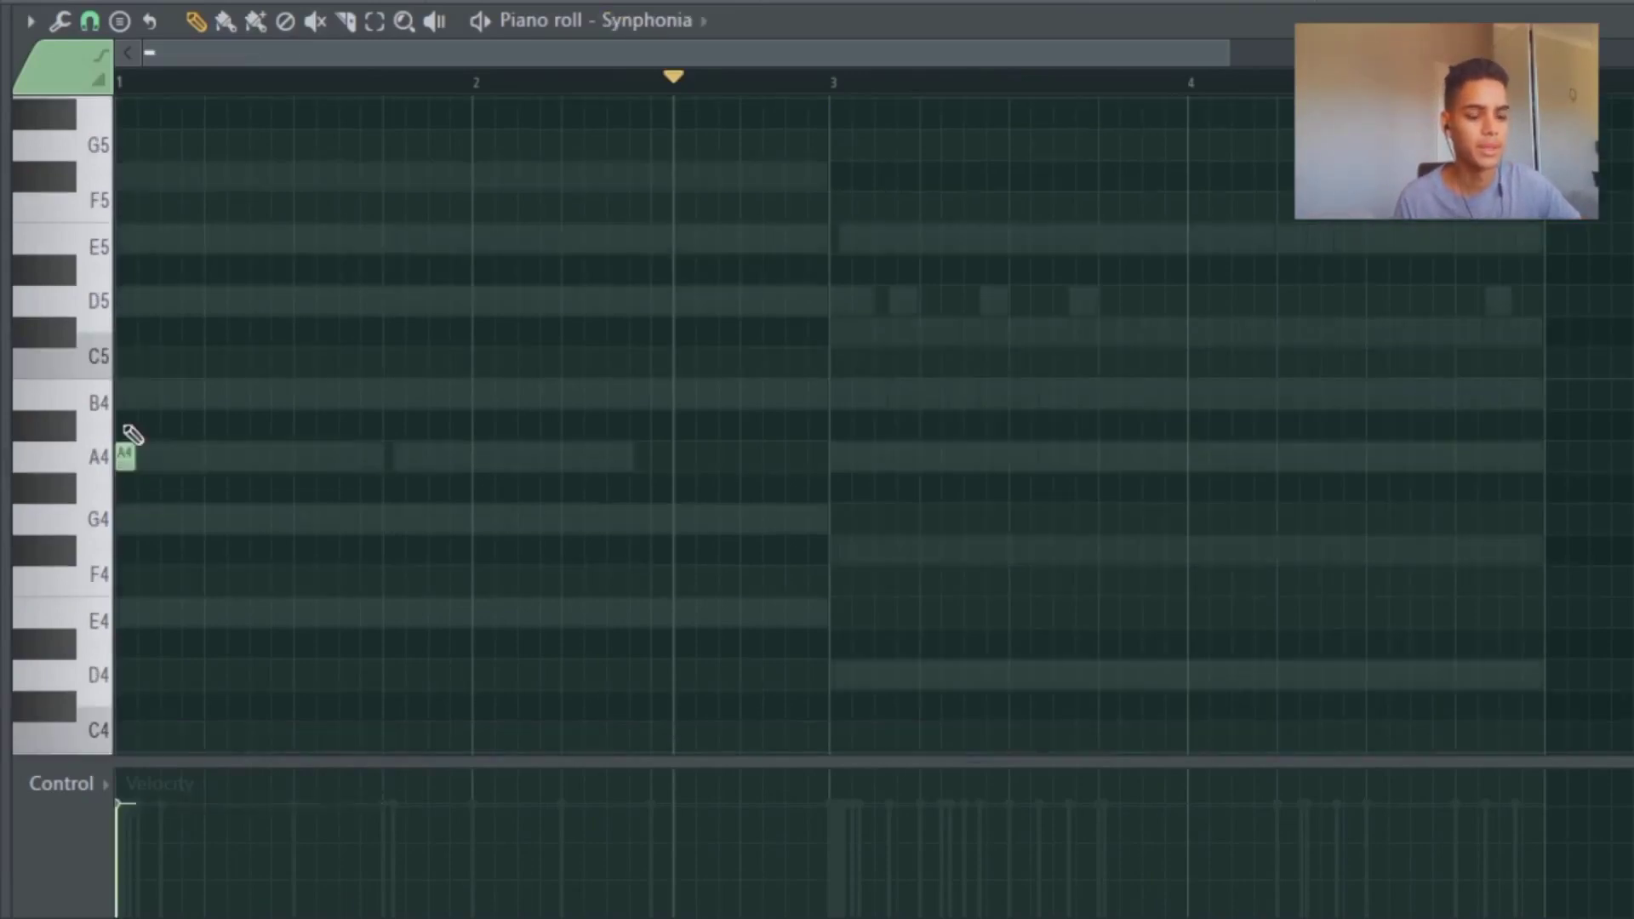
right_click(148, 300)
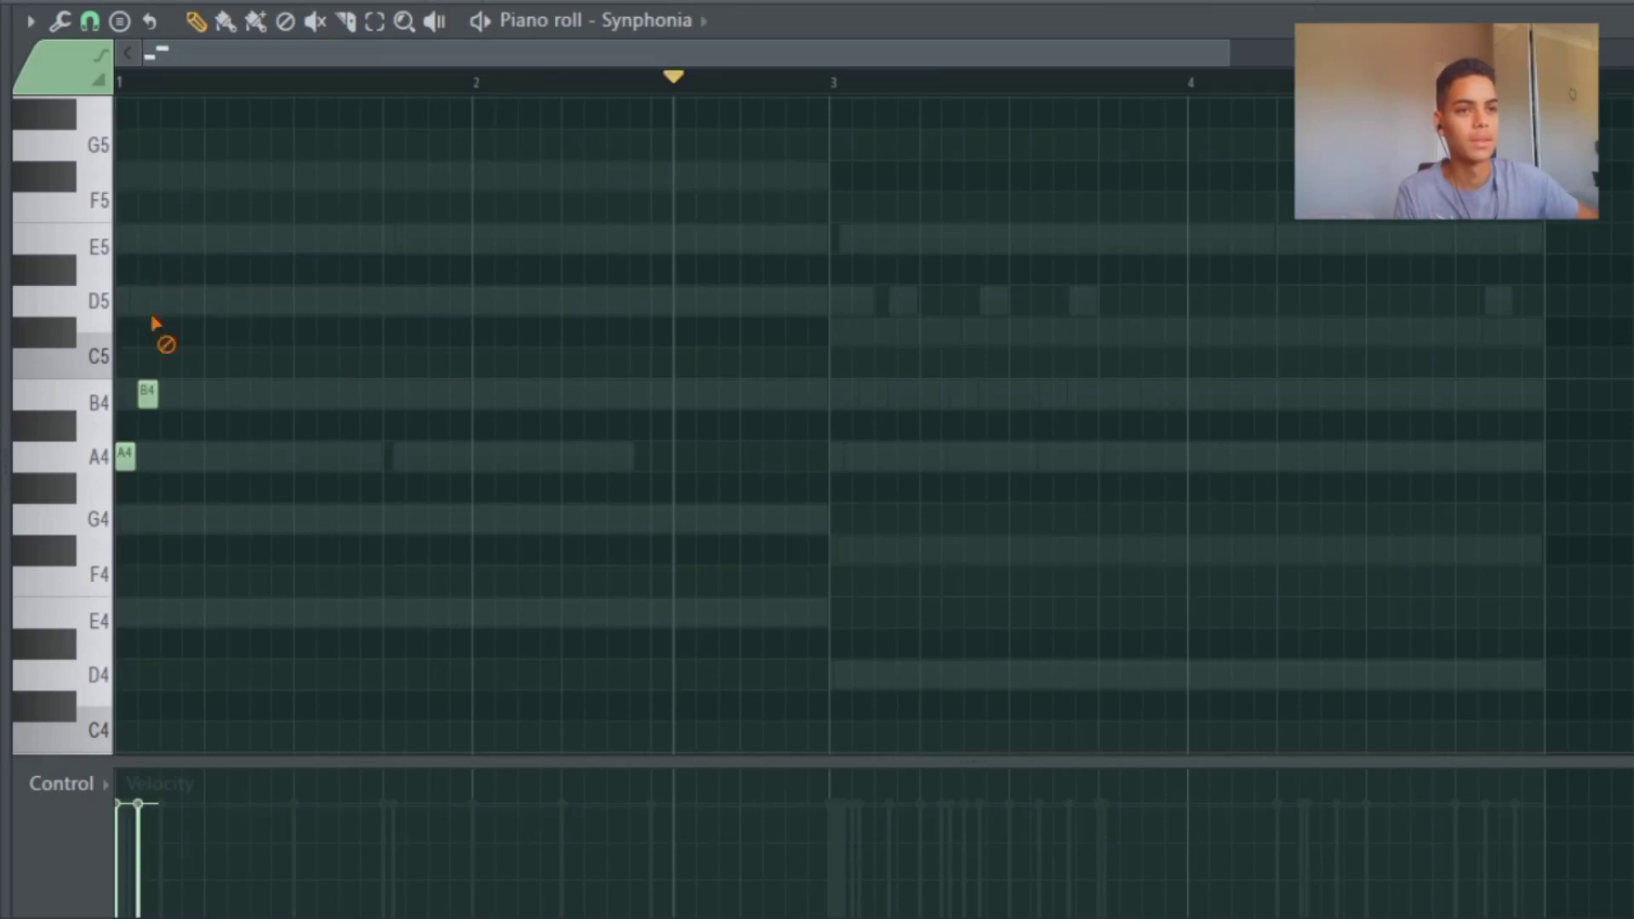
left_click_drag(149, 395, 164, 299)
right_click(164, 299)
left_click(147, 403)
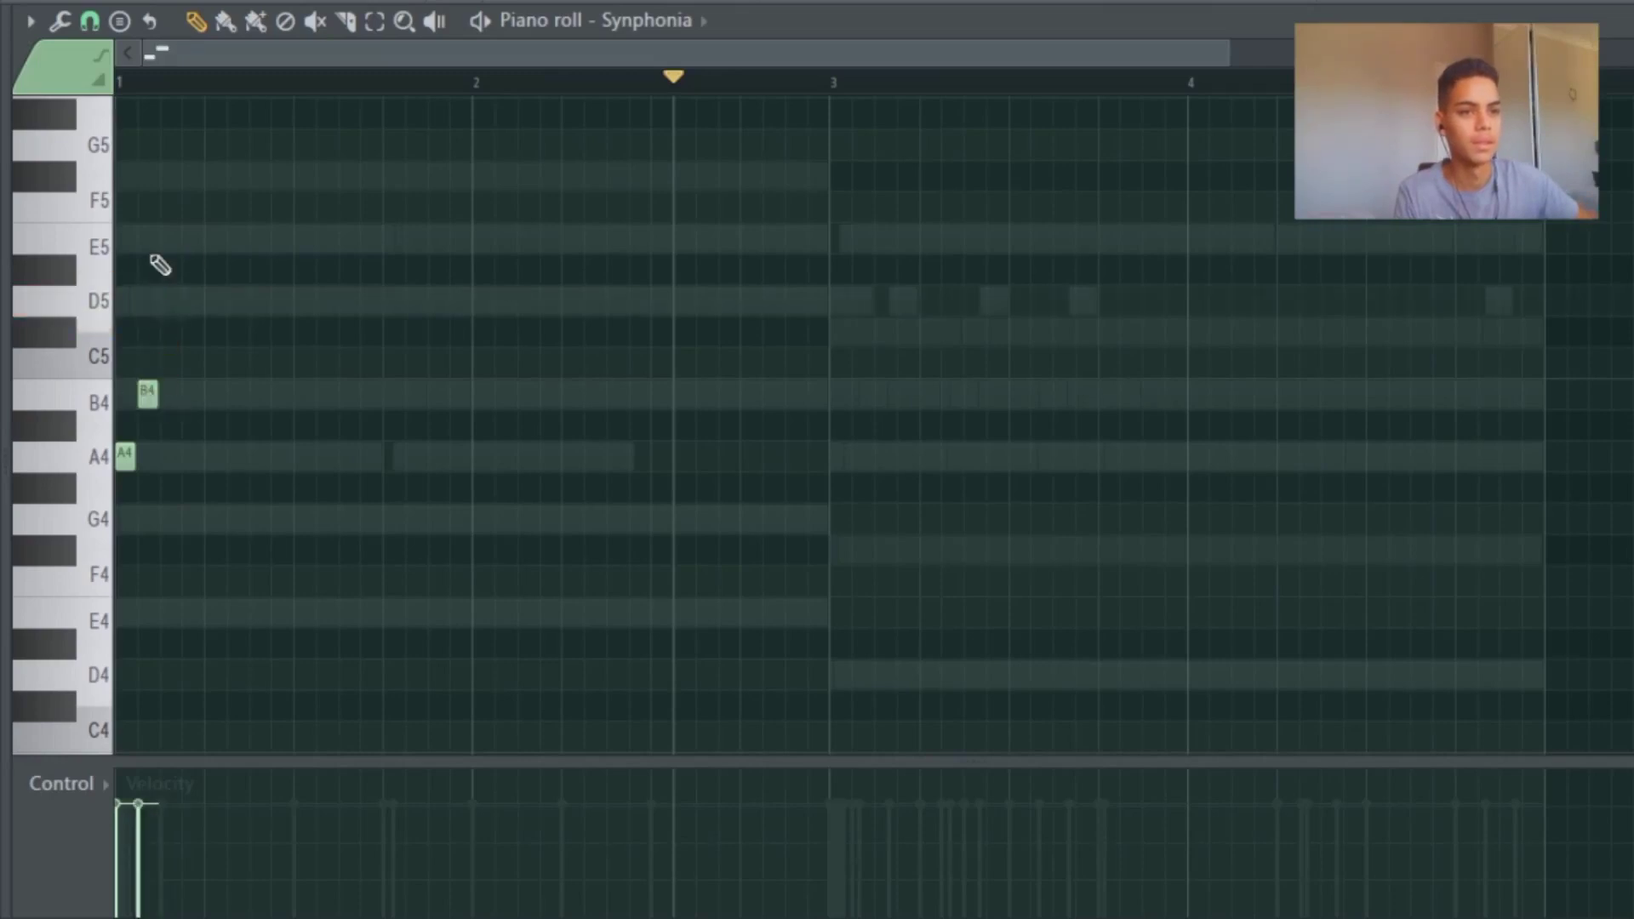
scroll(162, 264, "up", 1)
left_click(170, 331)
left_click(191, 270)
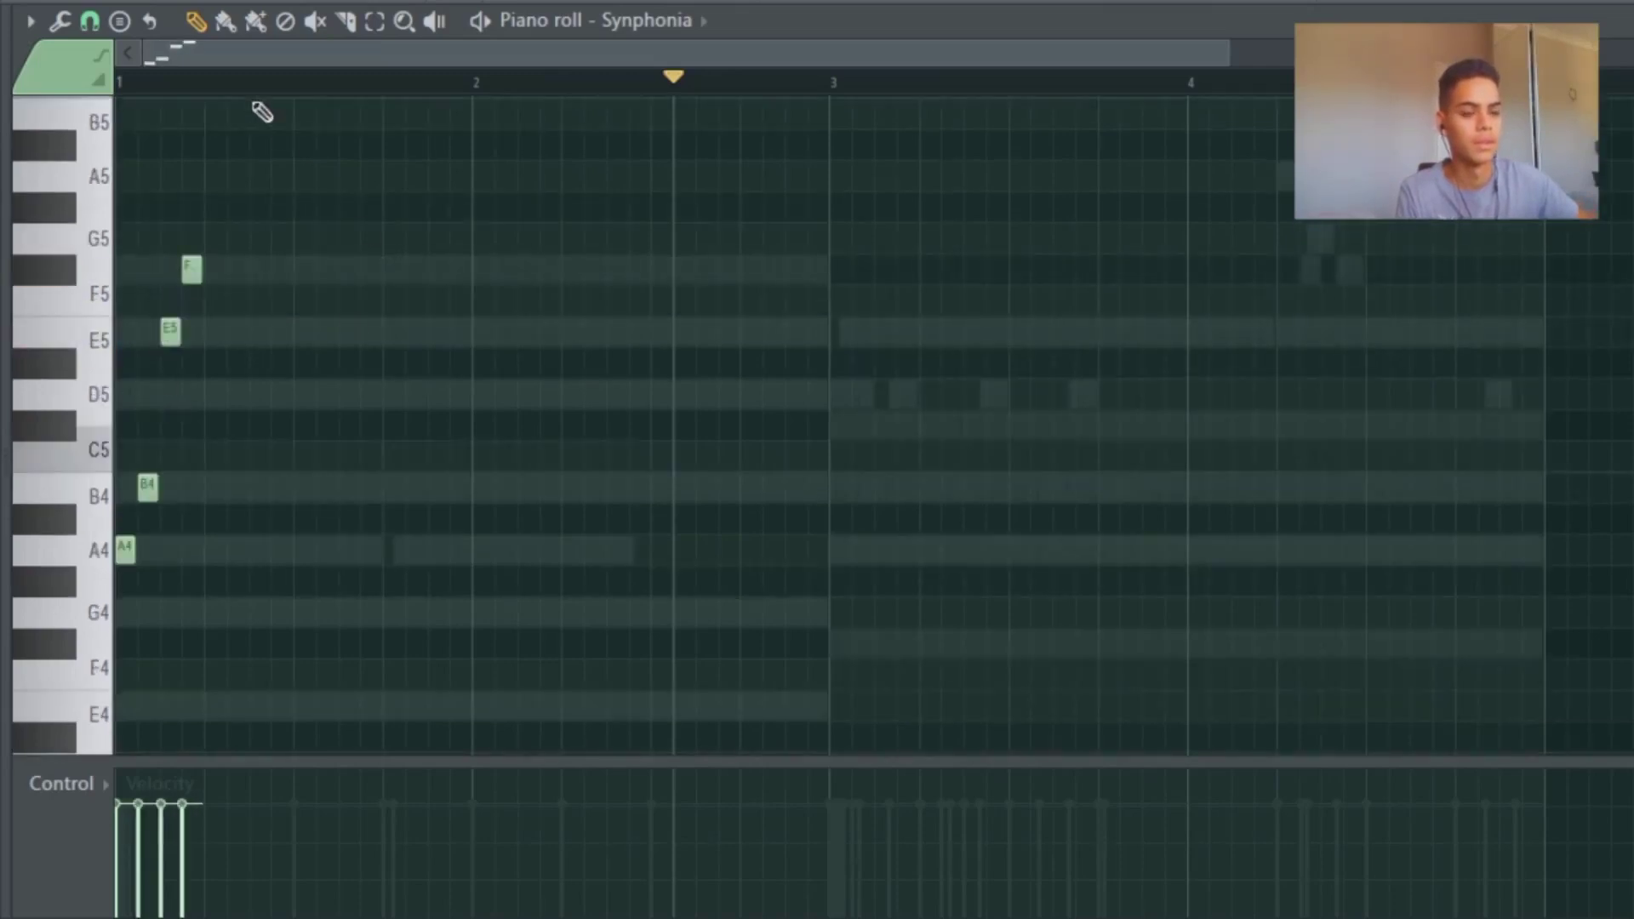
left_click_drag(223, 84, 80, 100)
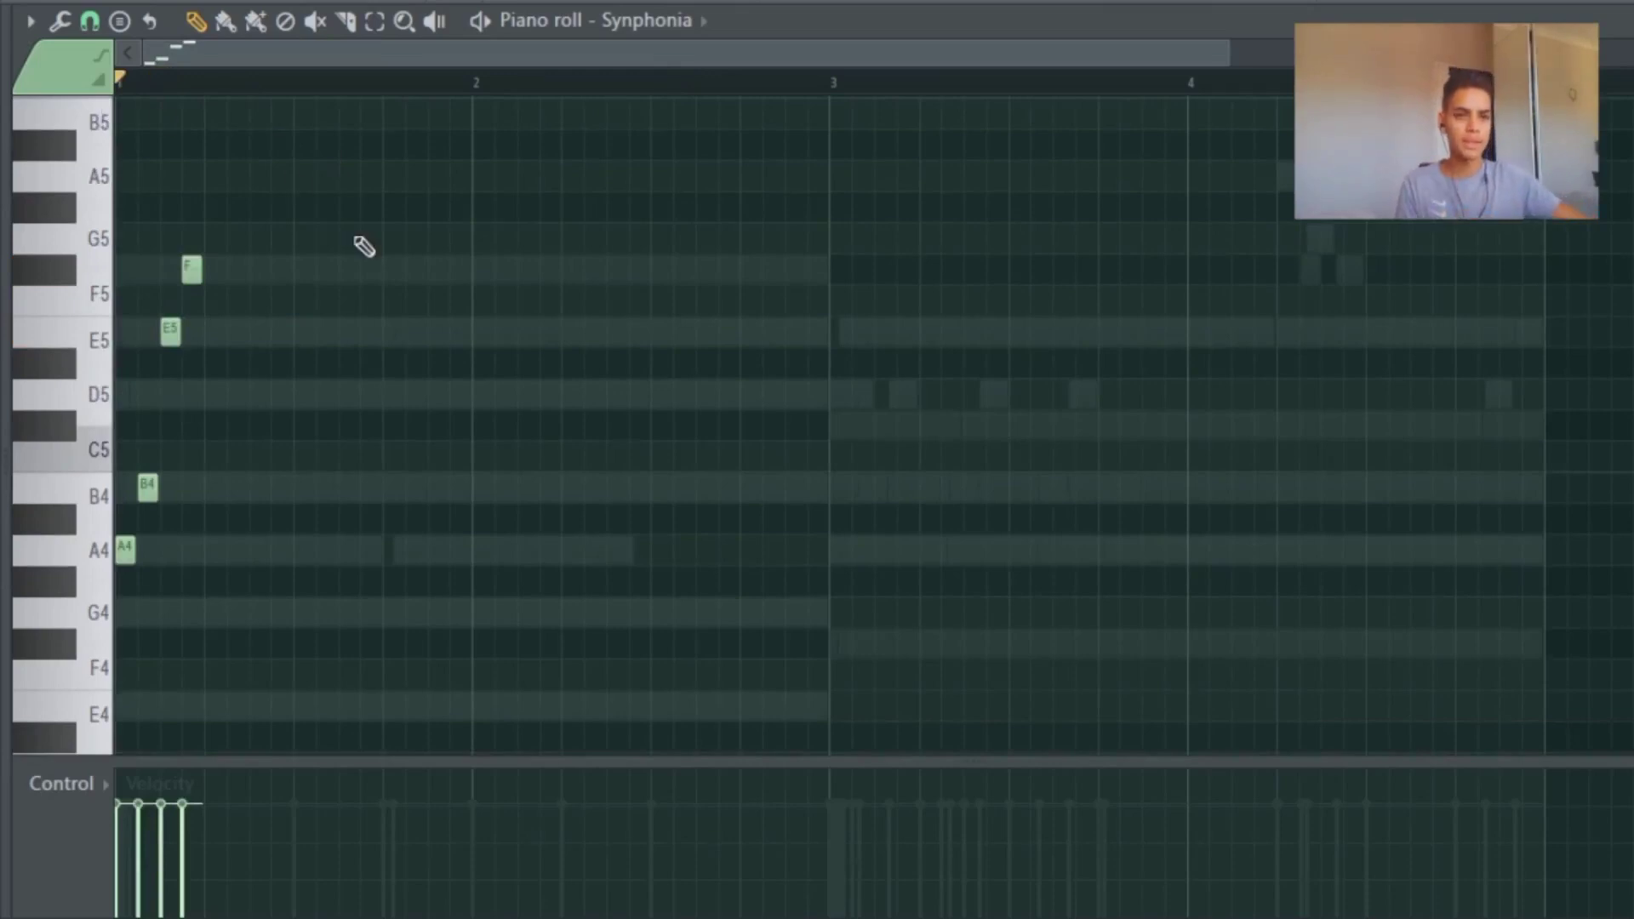
Step: Duplicate the A4-B4-E5-F#5 figure along bar 1 until there are four of them
key("ctrl+b")
left_click_drag(212, 268, 435, 276)
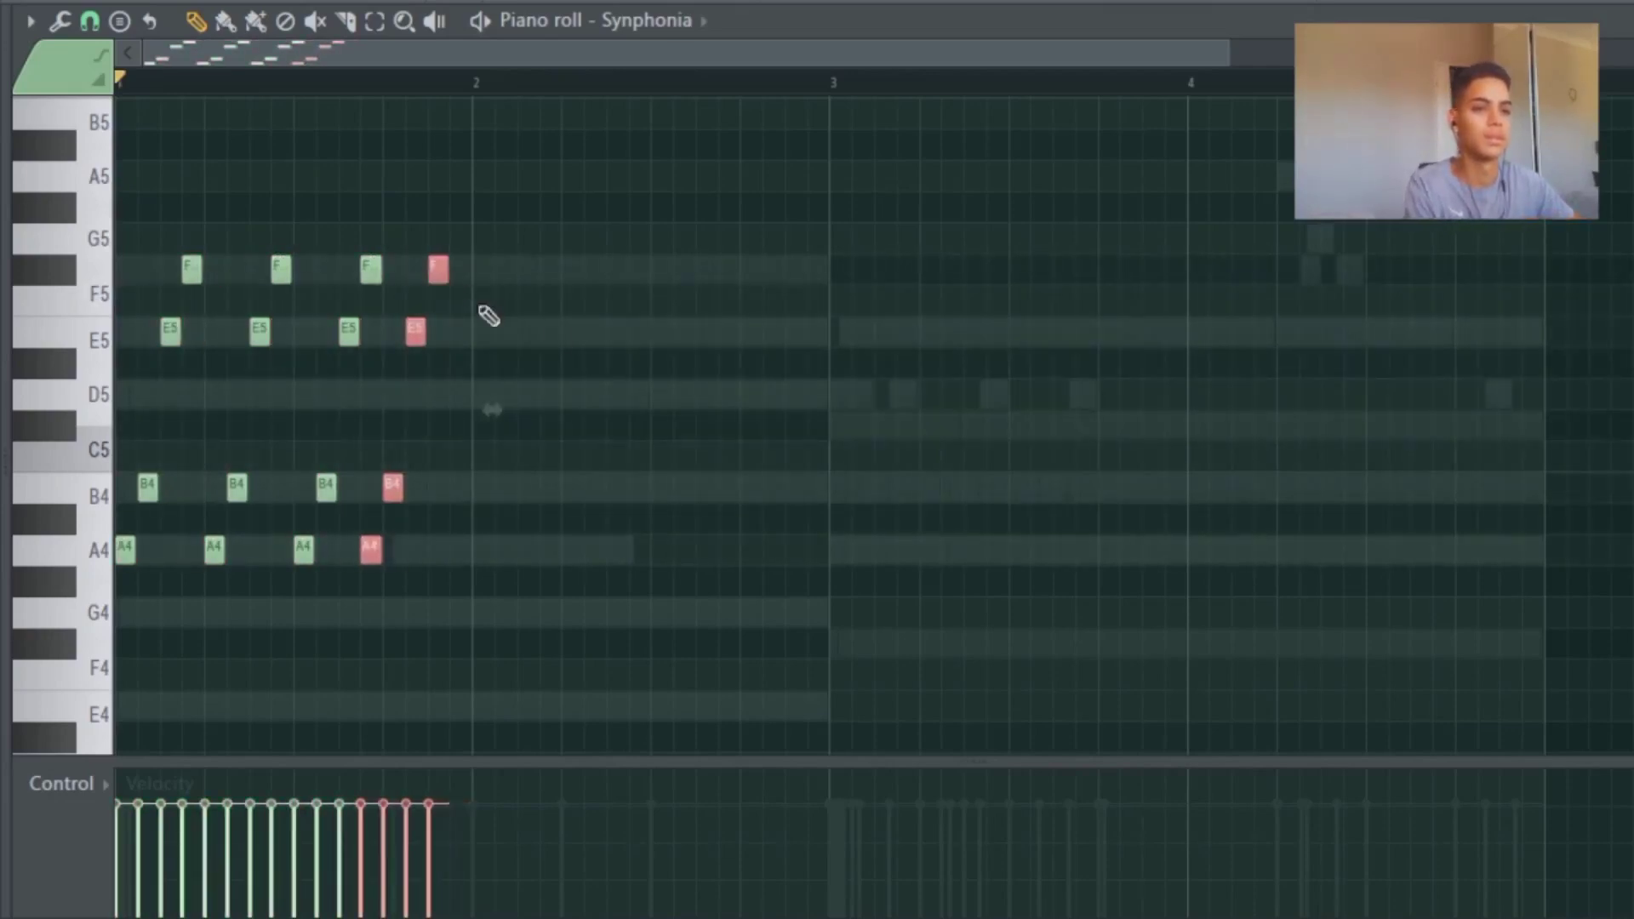
left_click(637, 332)
key("ctrl+z")
key("ctrl+d")
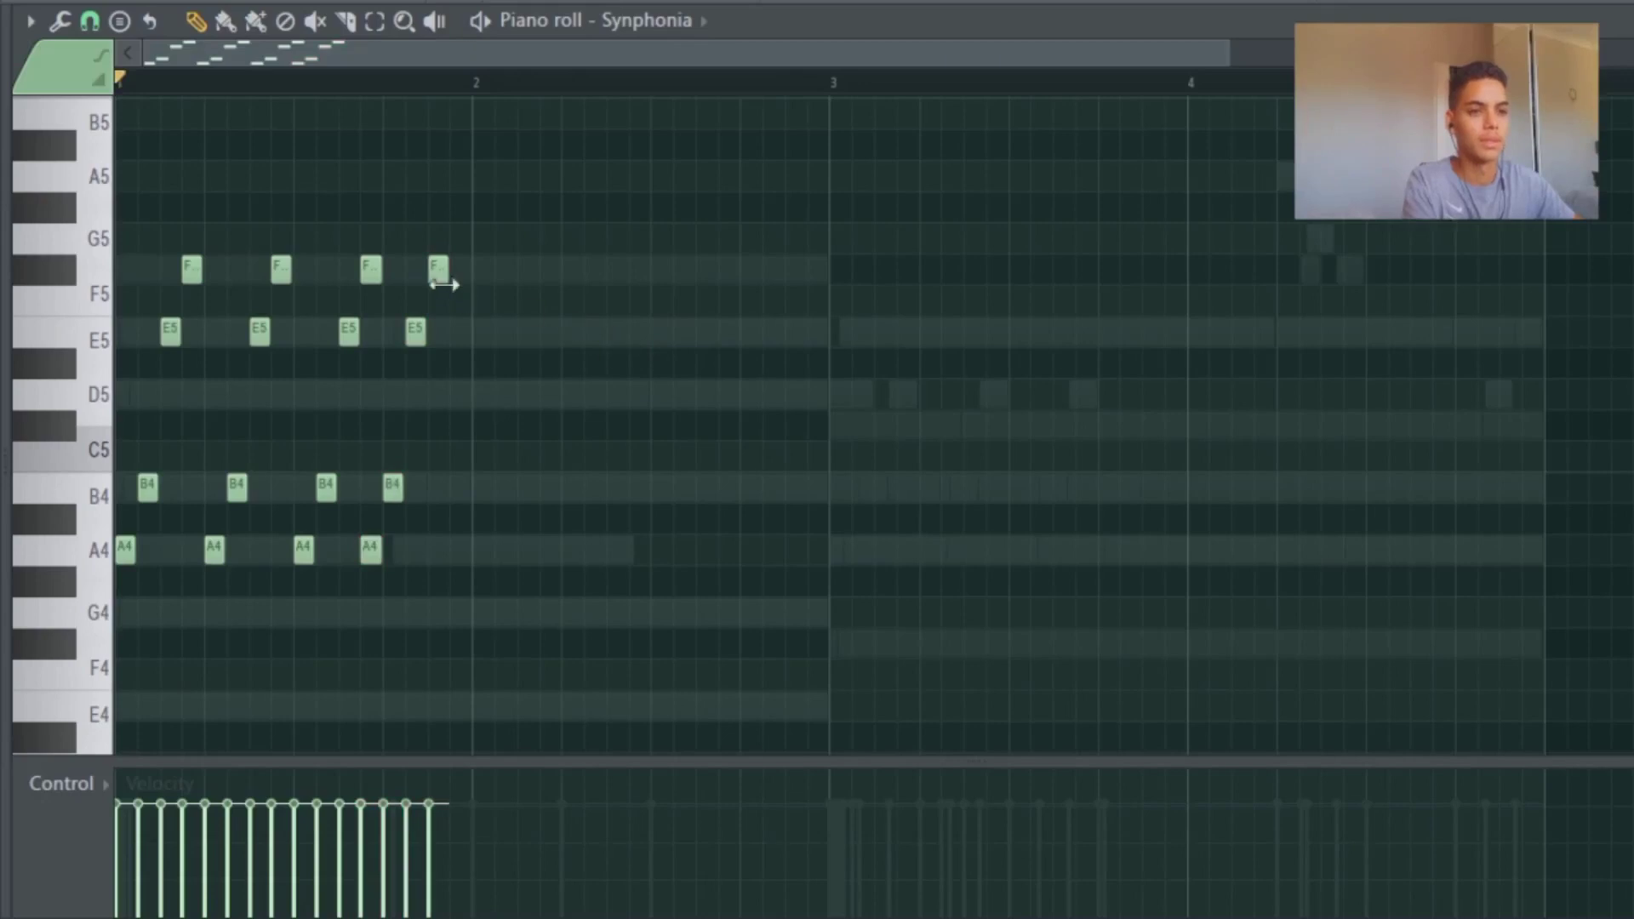
Step: Shift the fourth figure one step later so its F#5 ends at bar 2, and play the Synphonia part
left_click(374, 22)
left_click_drag(502, 256, 394, 642)
left_click(407, 583)
mouse_move(405, 572)
left_mouse_down()
mouse_move(384, 414)
mouse_move(394, 323)
mouse_move(377, 323)
mouse_move(423, 336)
left_mouse_up()
left_click(195, 21)
right_click(439, 270)
left_click(457, 271)
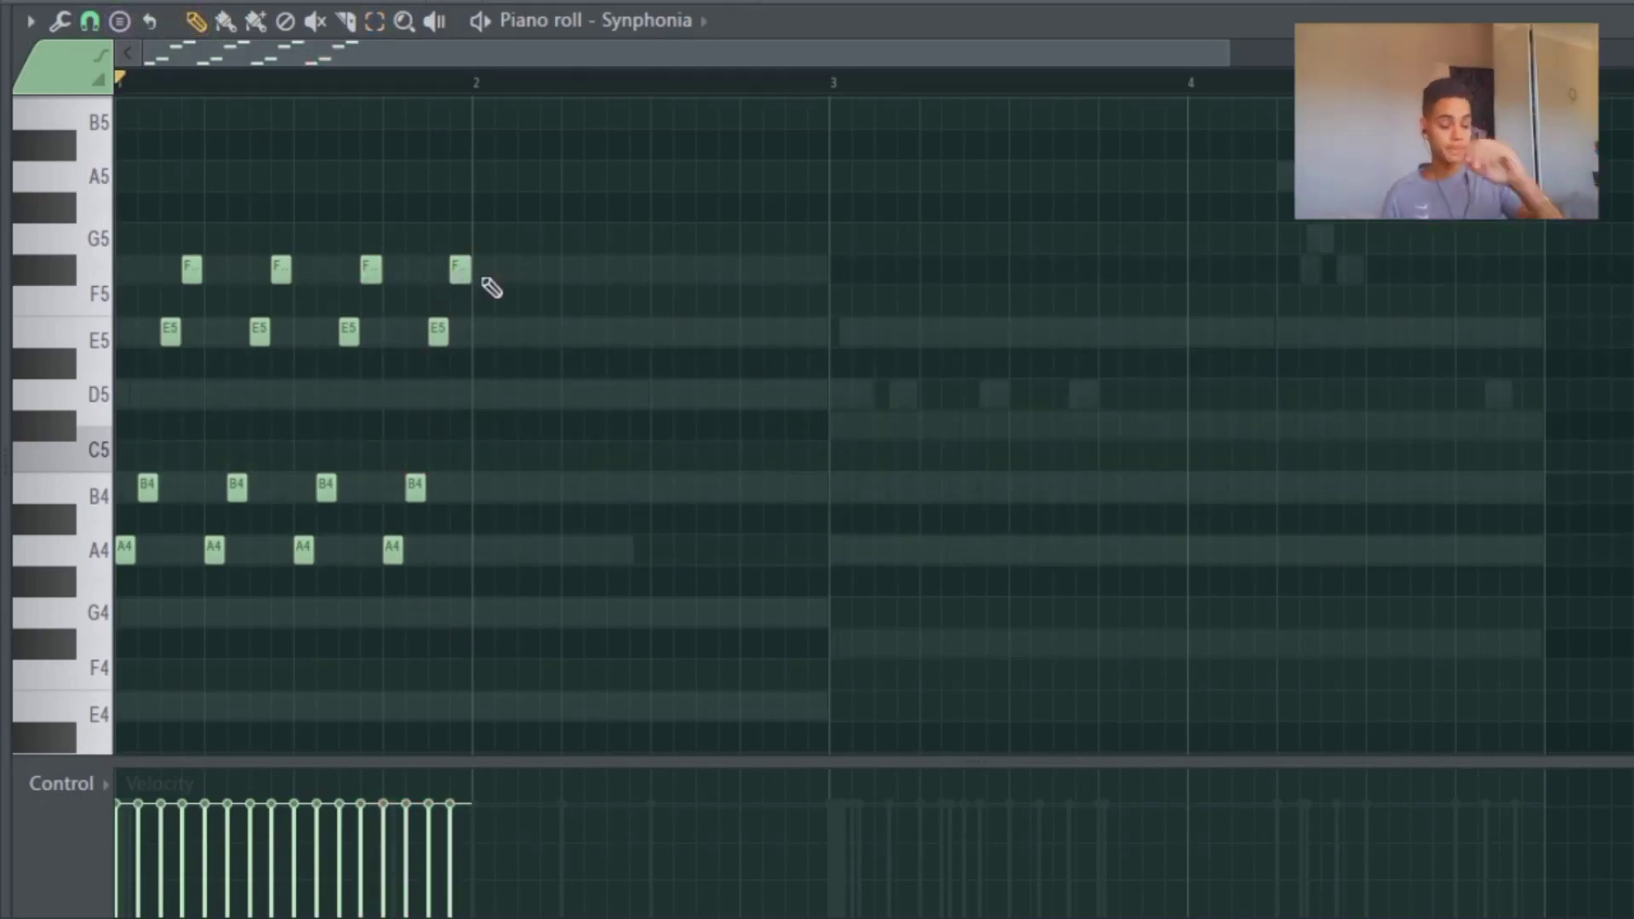
key("space")
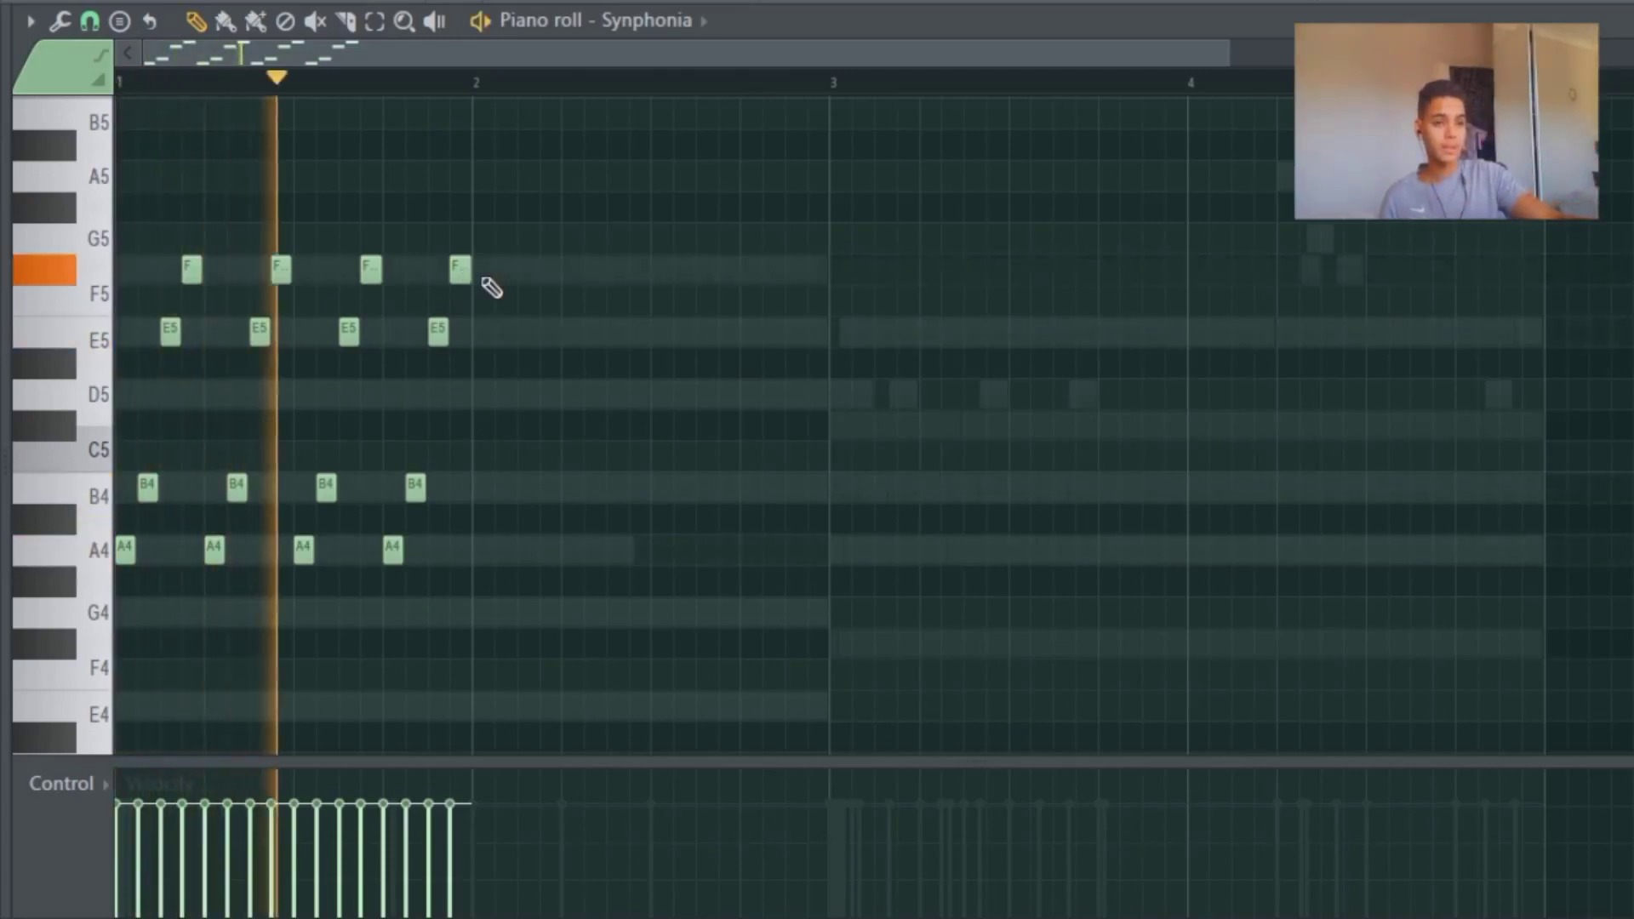
key("space")
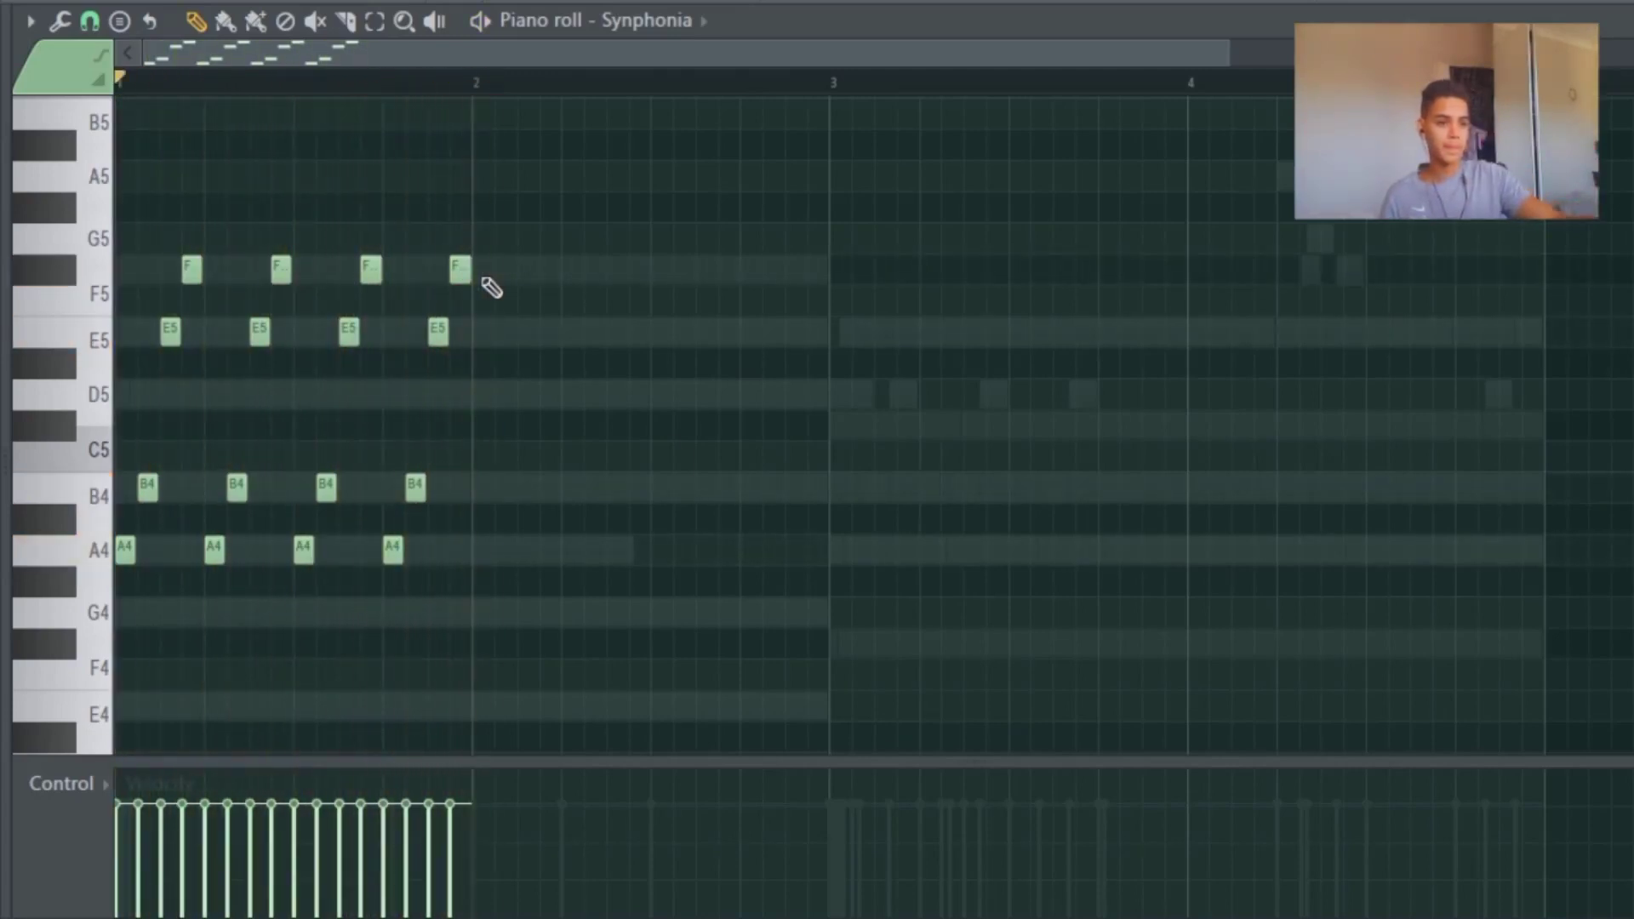
Step: Add short ascending D4, E4, F#4 and A4 notes at the start of bar 3
scroll(639, 400, "down", 3)
left_click(839, 487)
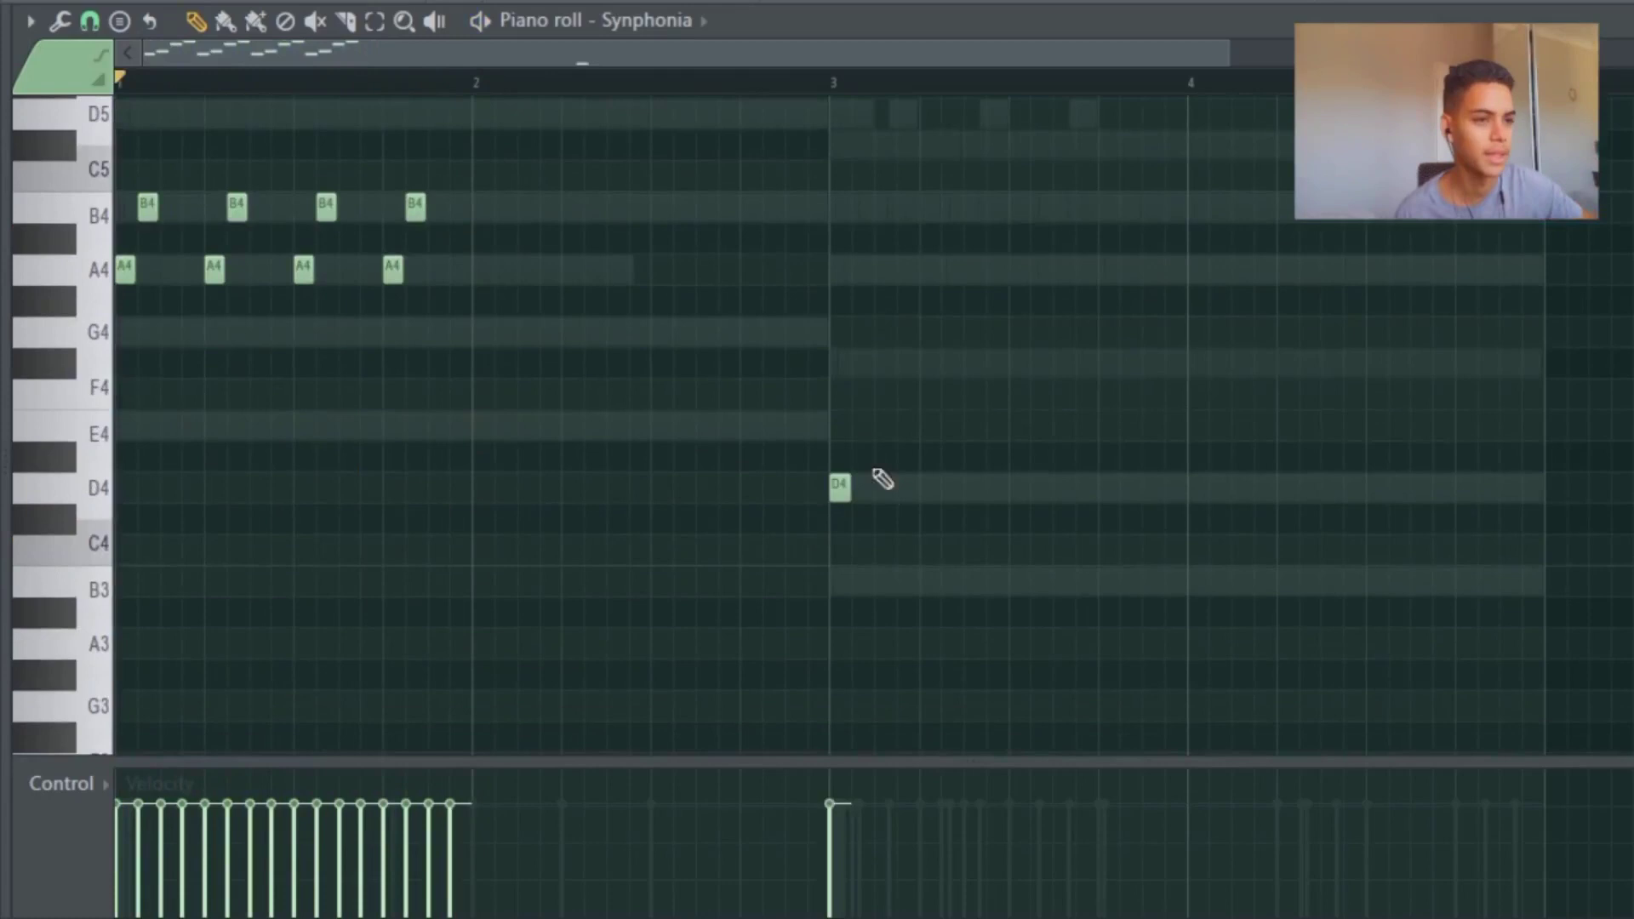
left_click(861, 427)
scroll(875, 334, "up", 1)
left_click(882, 456)
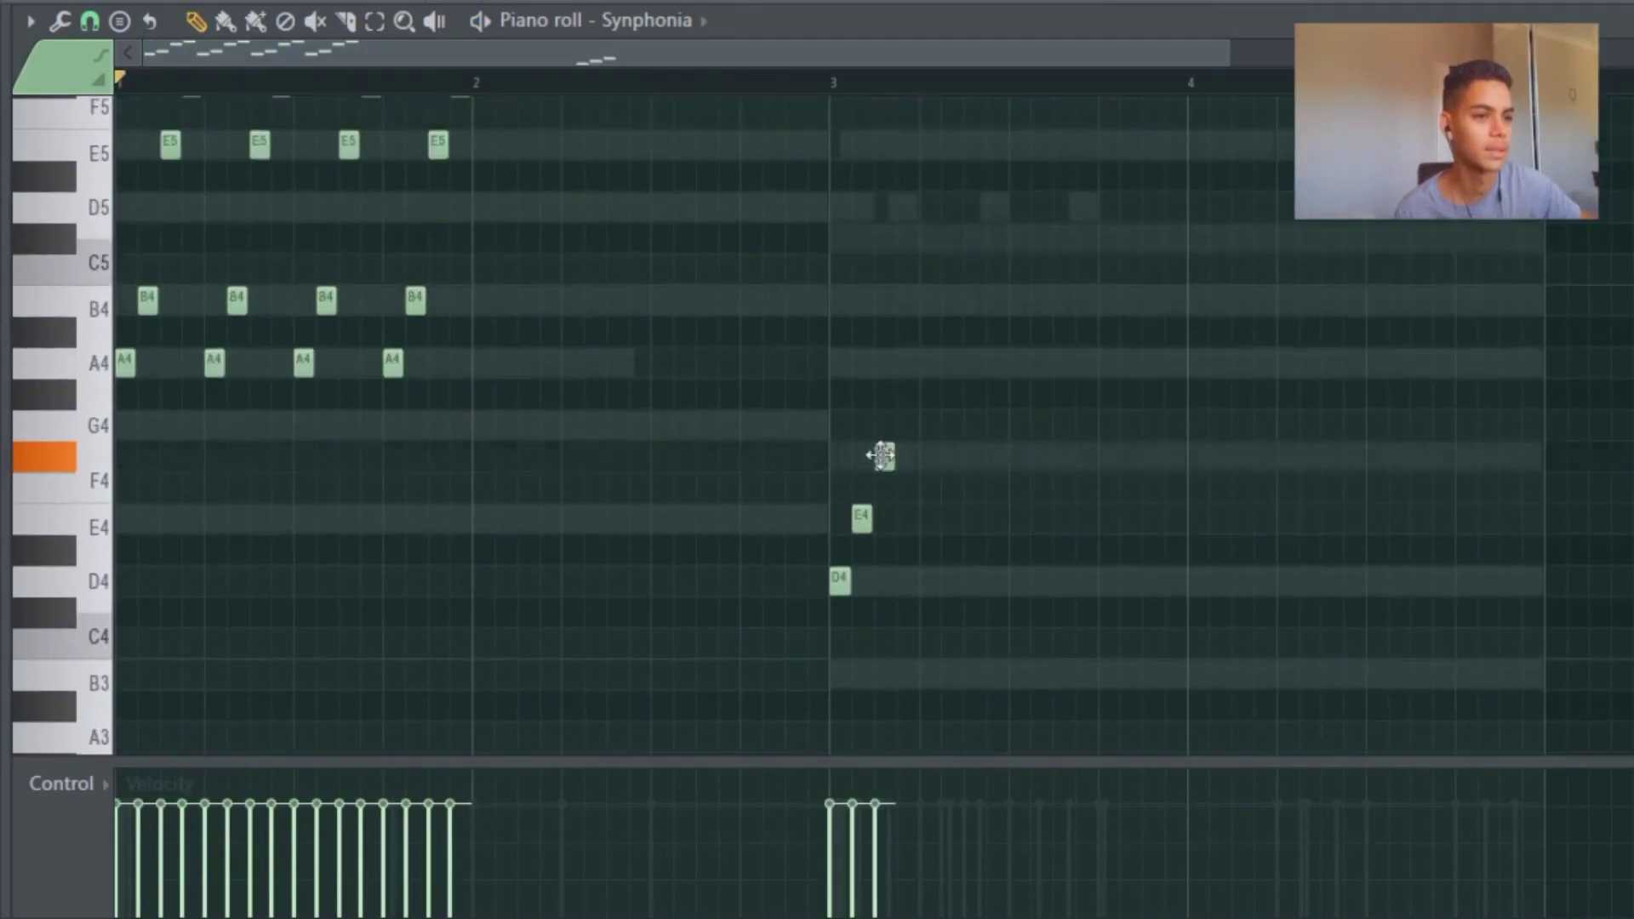
left_click(904, 361)
Step: Repeat the D4-E4-F#4-A4 figure three more times to fill bar 3, and play the Synphonia part
left_click(930, 581)
left_click(951, 517)
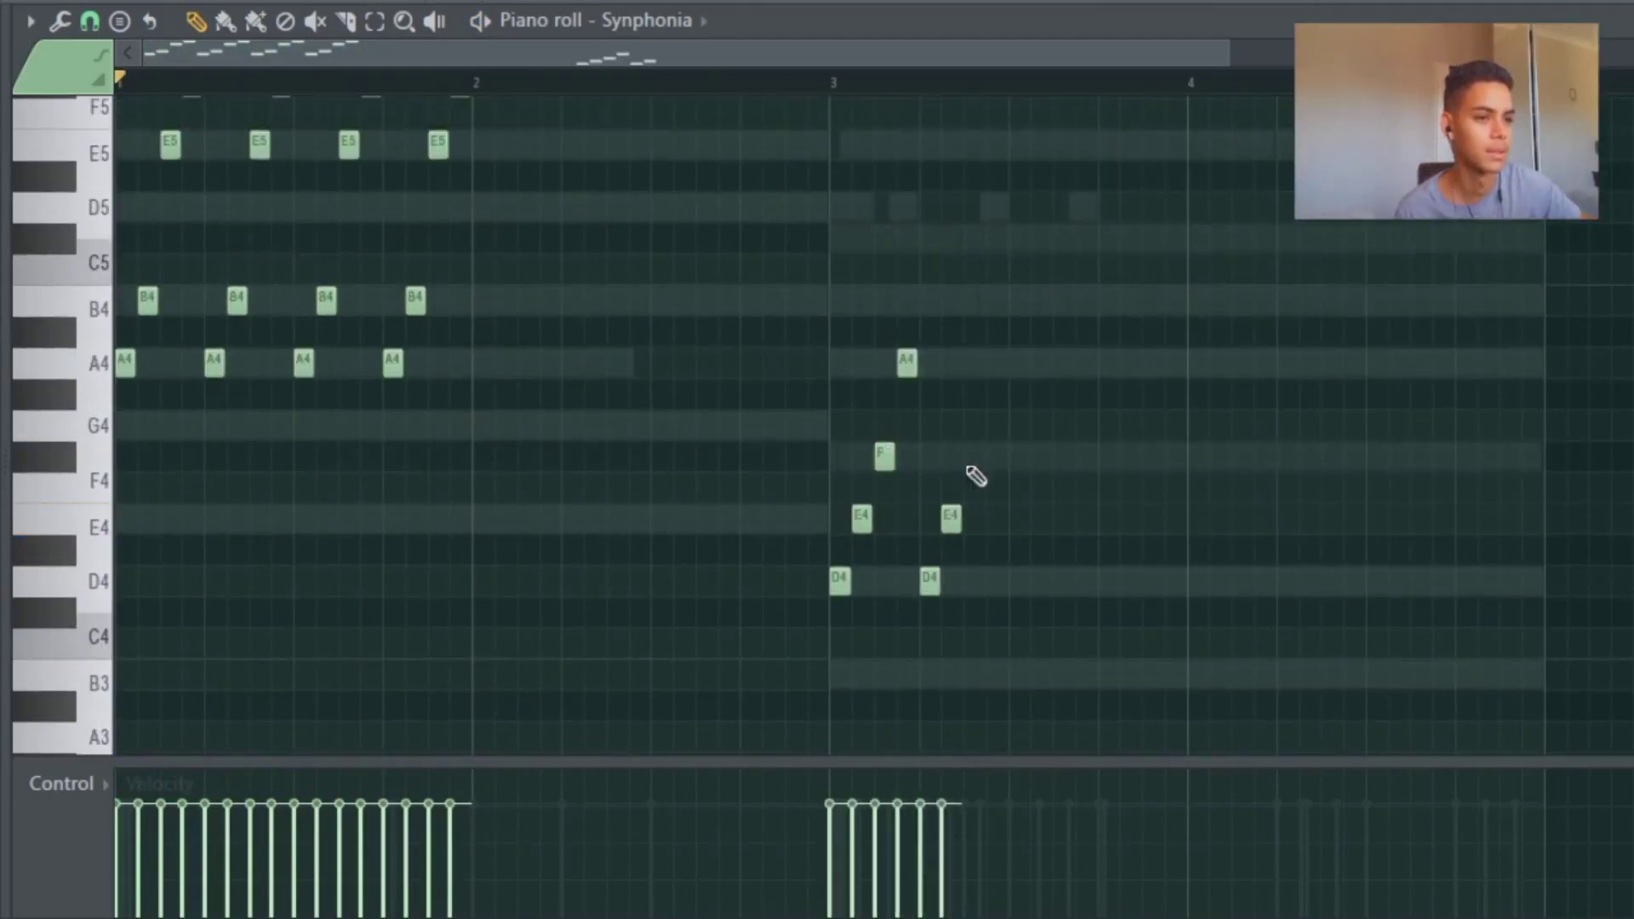
left_click(973, 456)
left_click(994, 361)
left_click(1019, 580)
left_click(1038, 520)
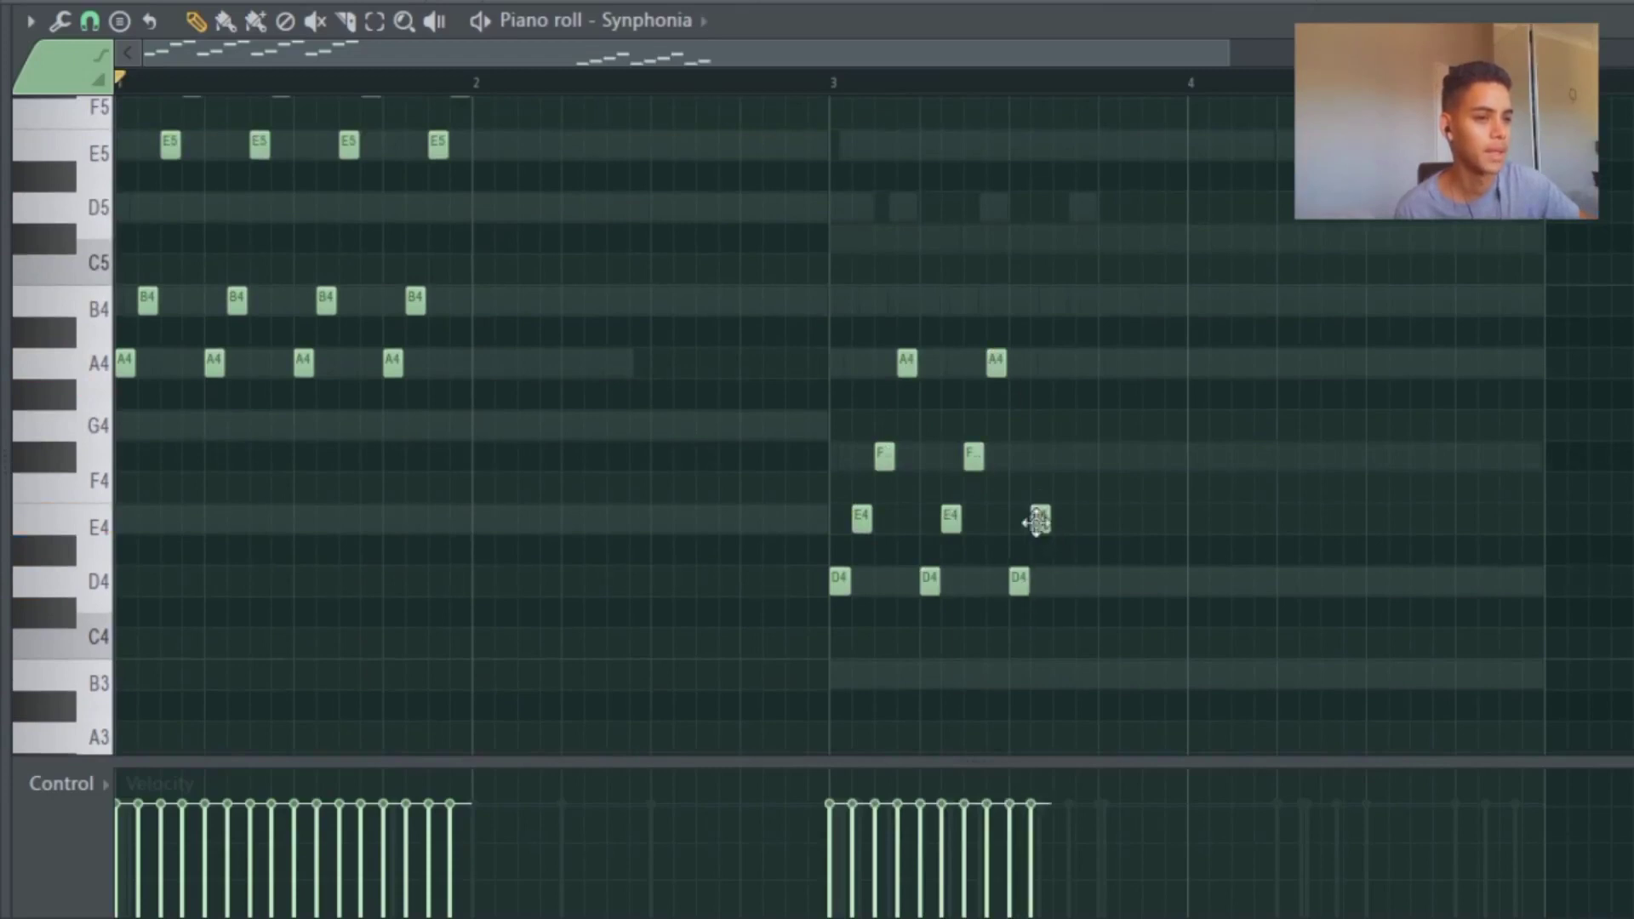
left_click(1063, 456)
left_click(1085, 362)
left_click(1108, 580)
left_click(1130, 518)
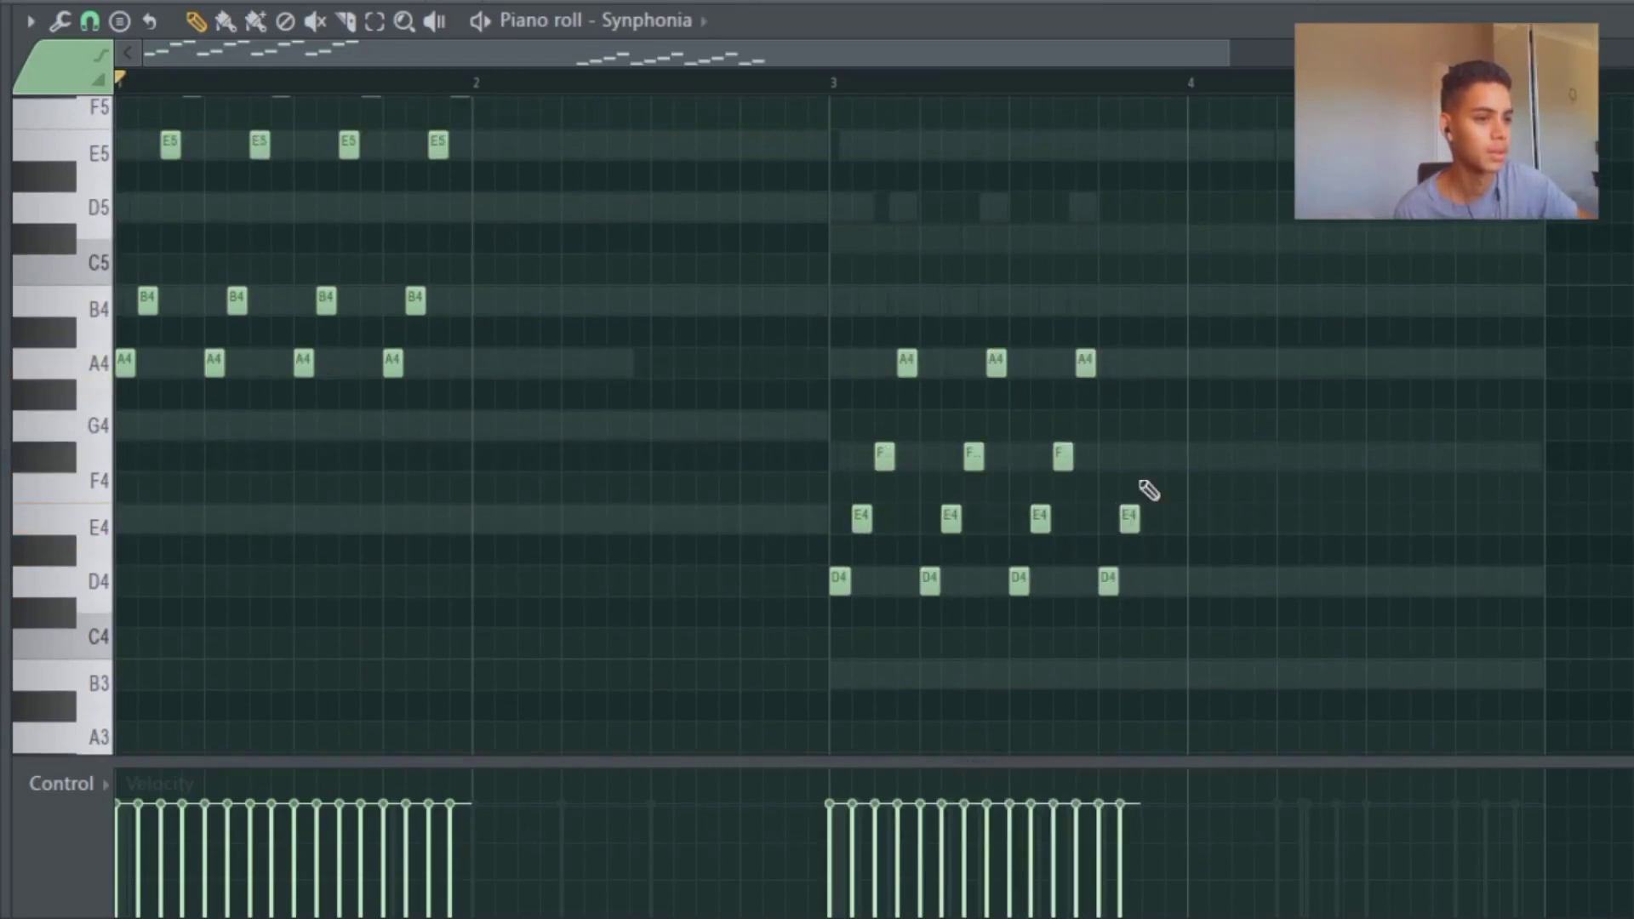
left_click(1152, 456)
left_click(1174, 361)
key("space")
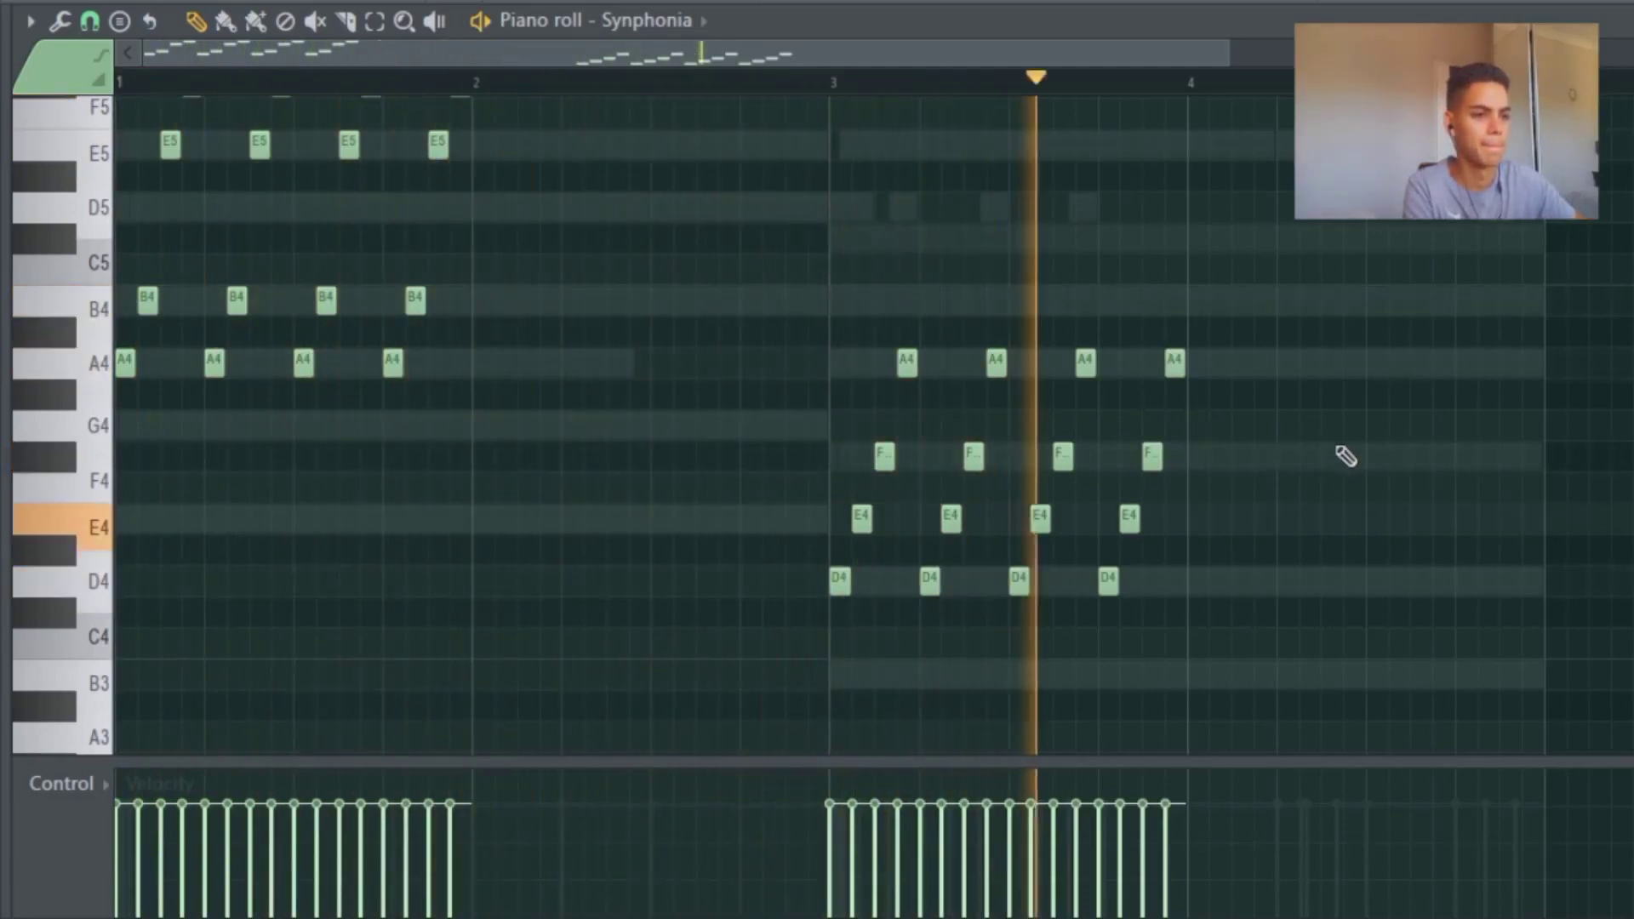
key("space")
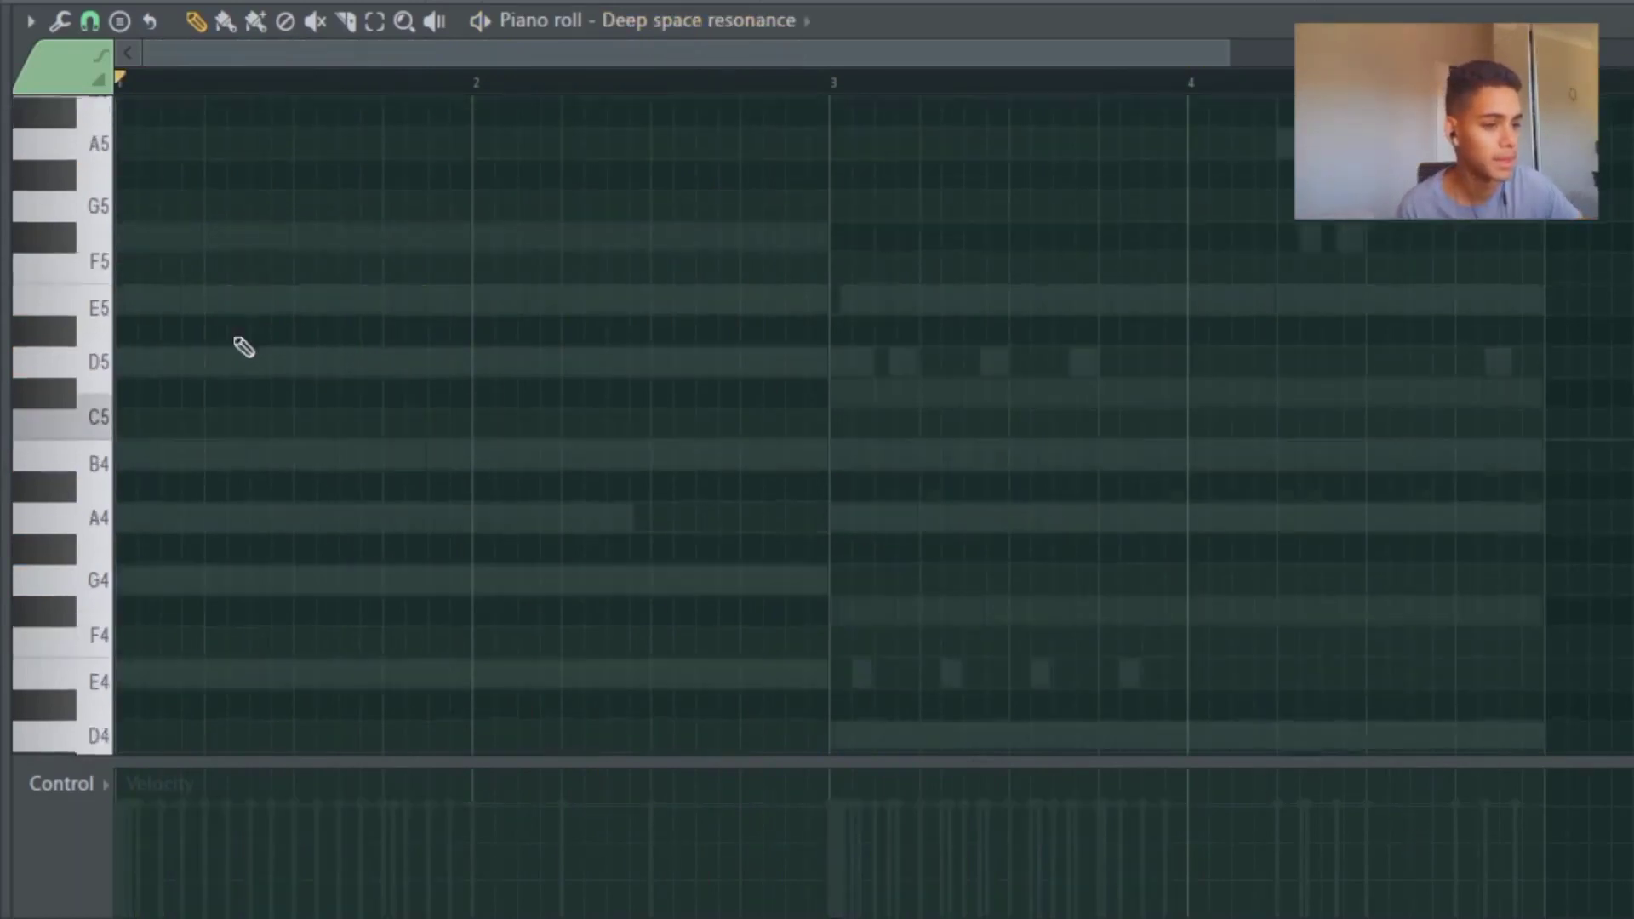
Step: Add a short F#5 at the start of bar 1 and a short D5 at bar 3 in Deep space resonance, and play them
scroll(347, 346, "up", 4)
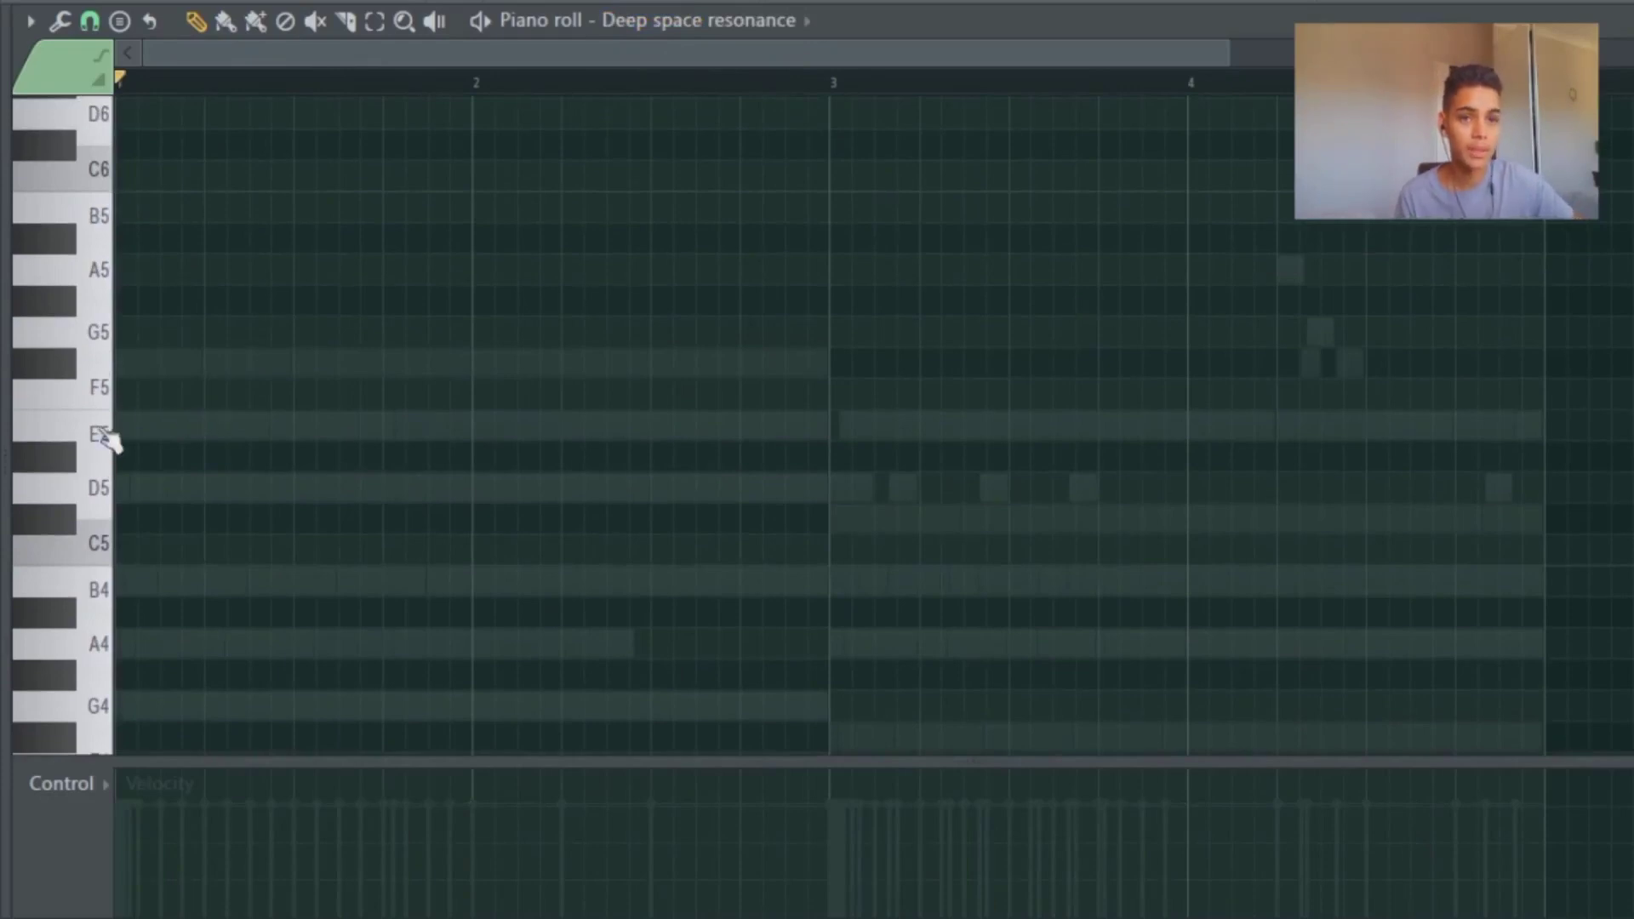
left_click(72, 371)
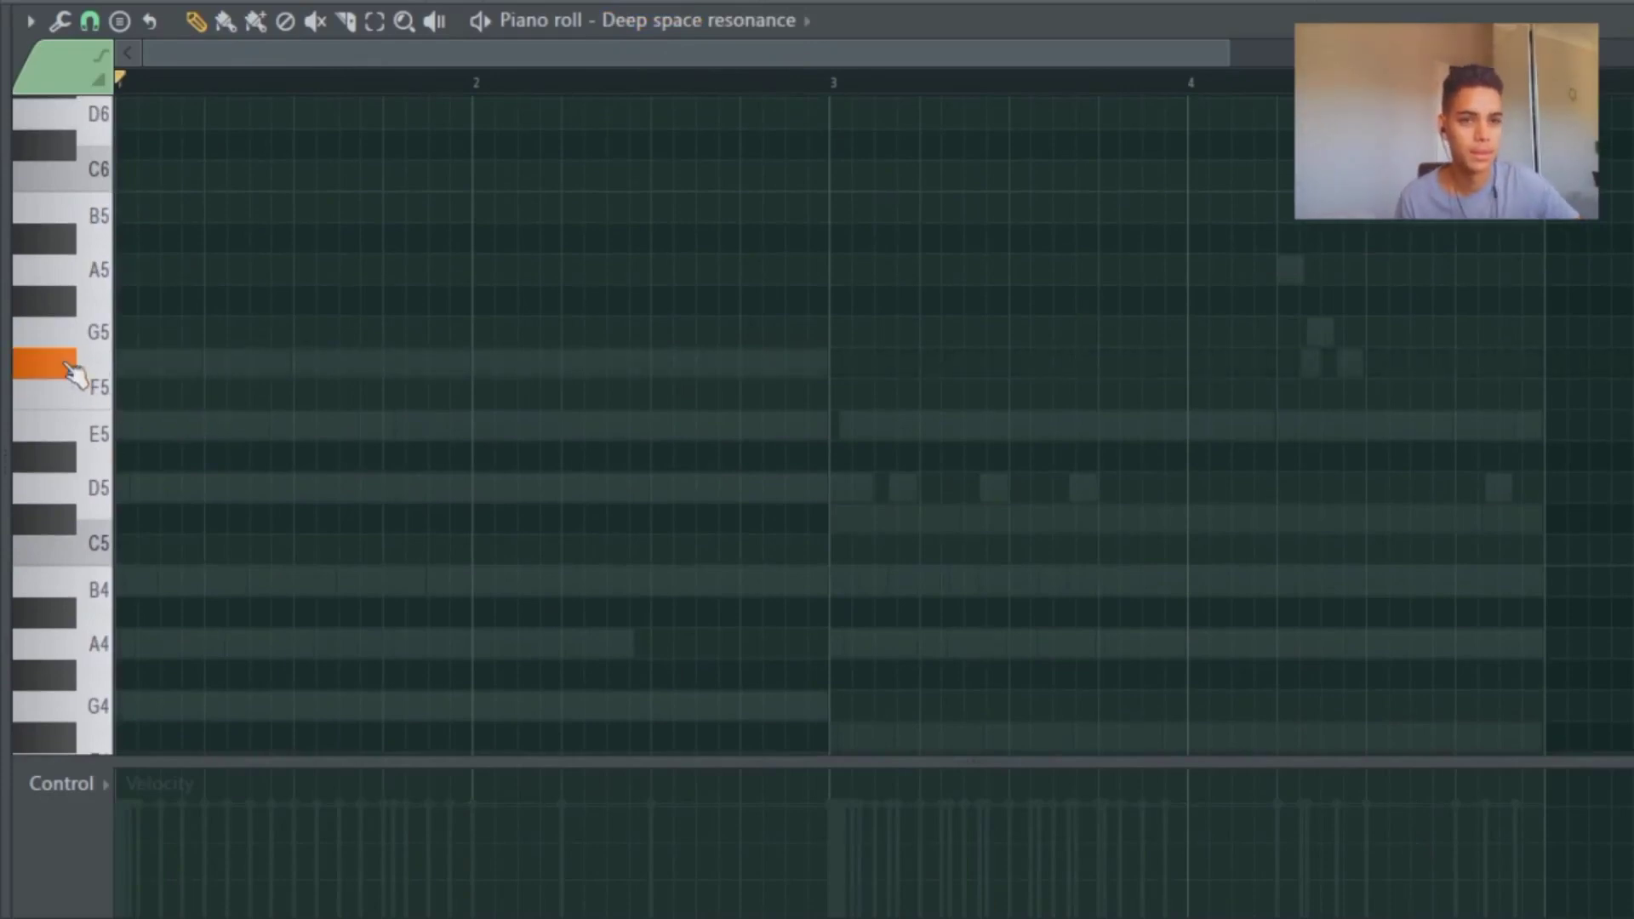
left_click(126, 365)
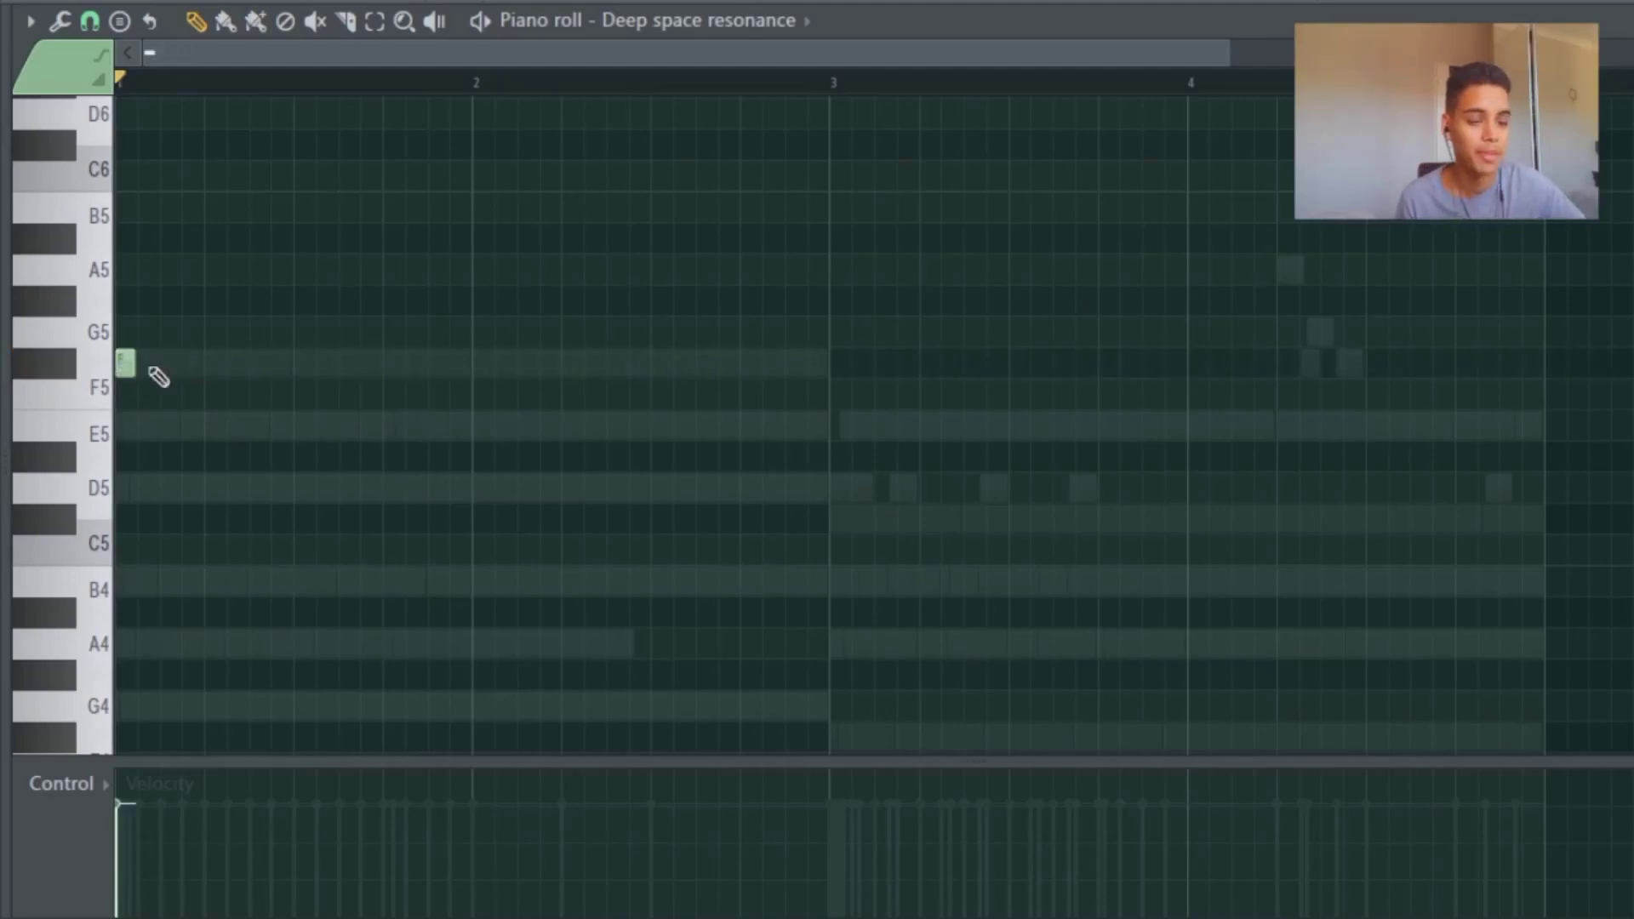
left_click(833, 490)
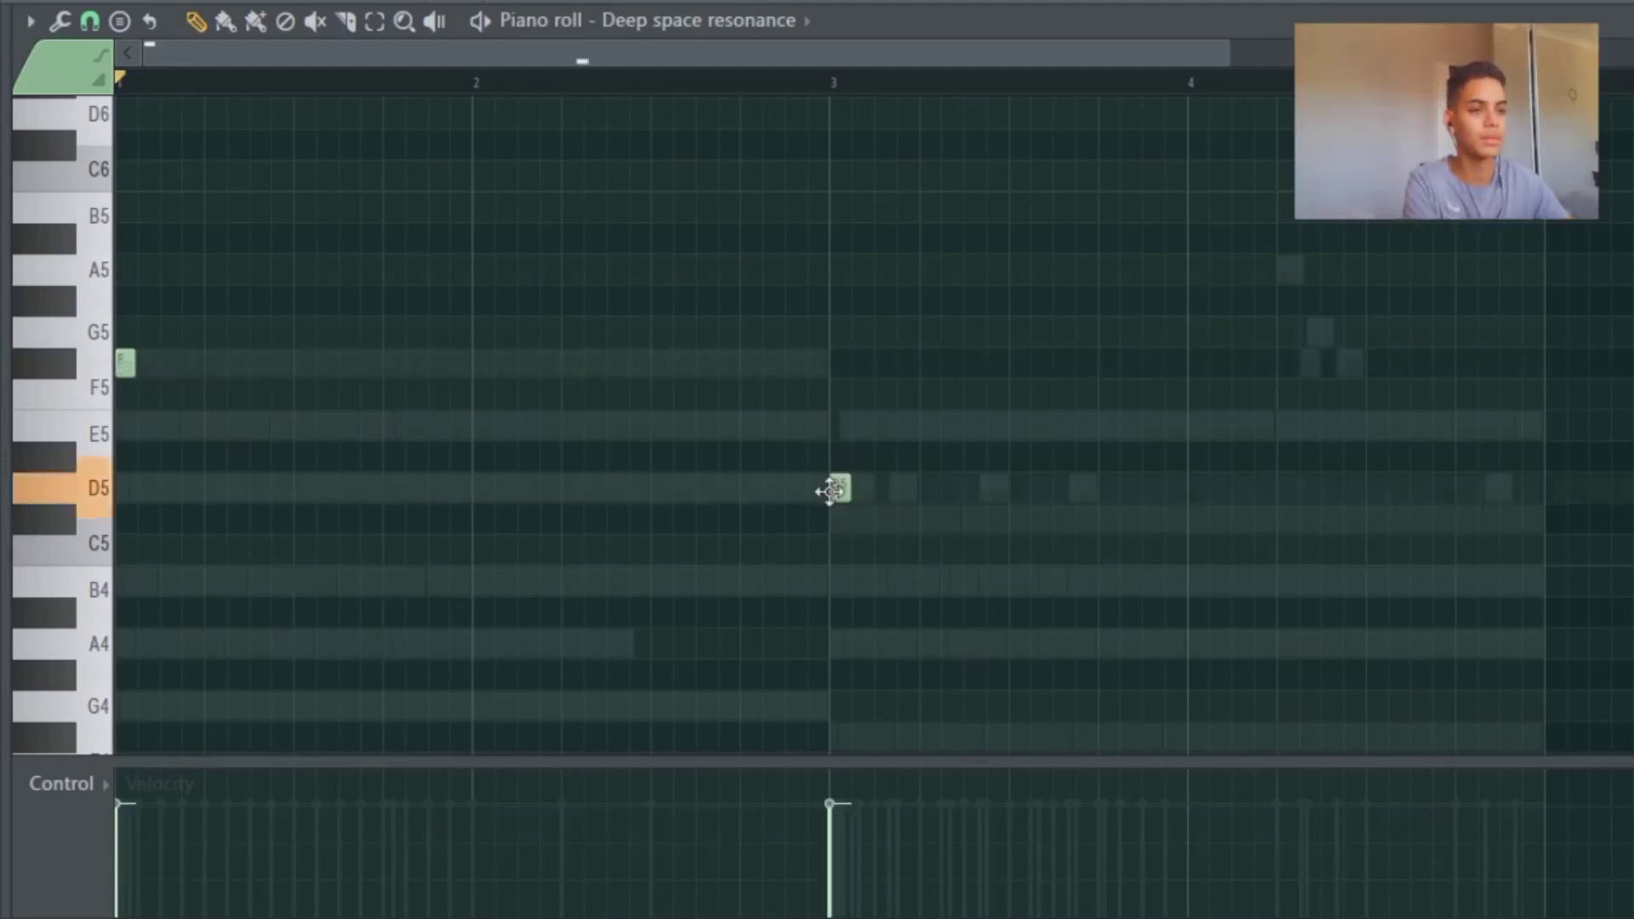
key("space")
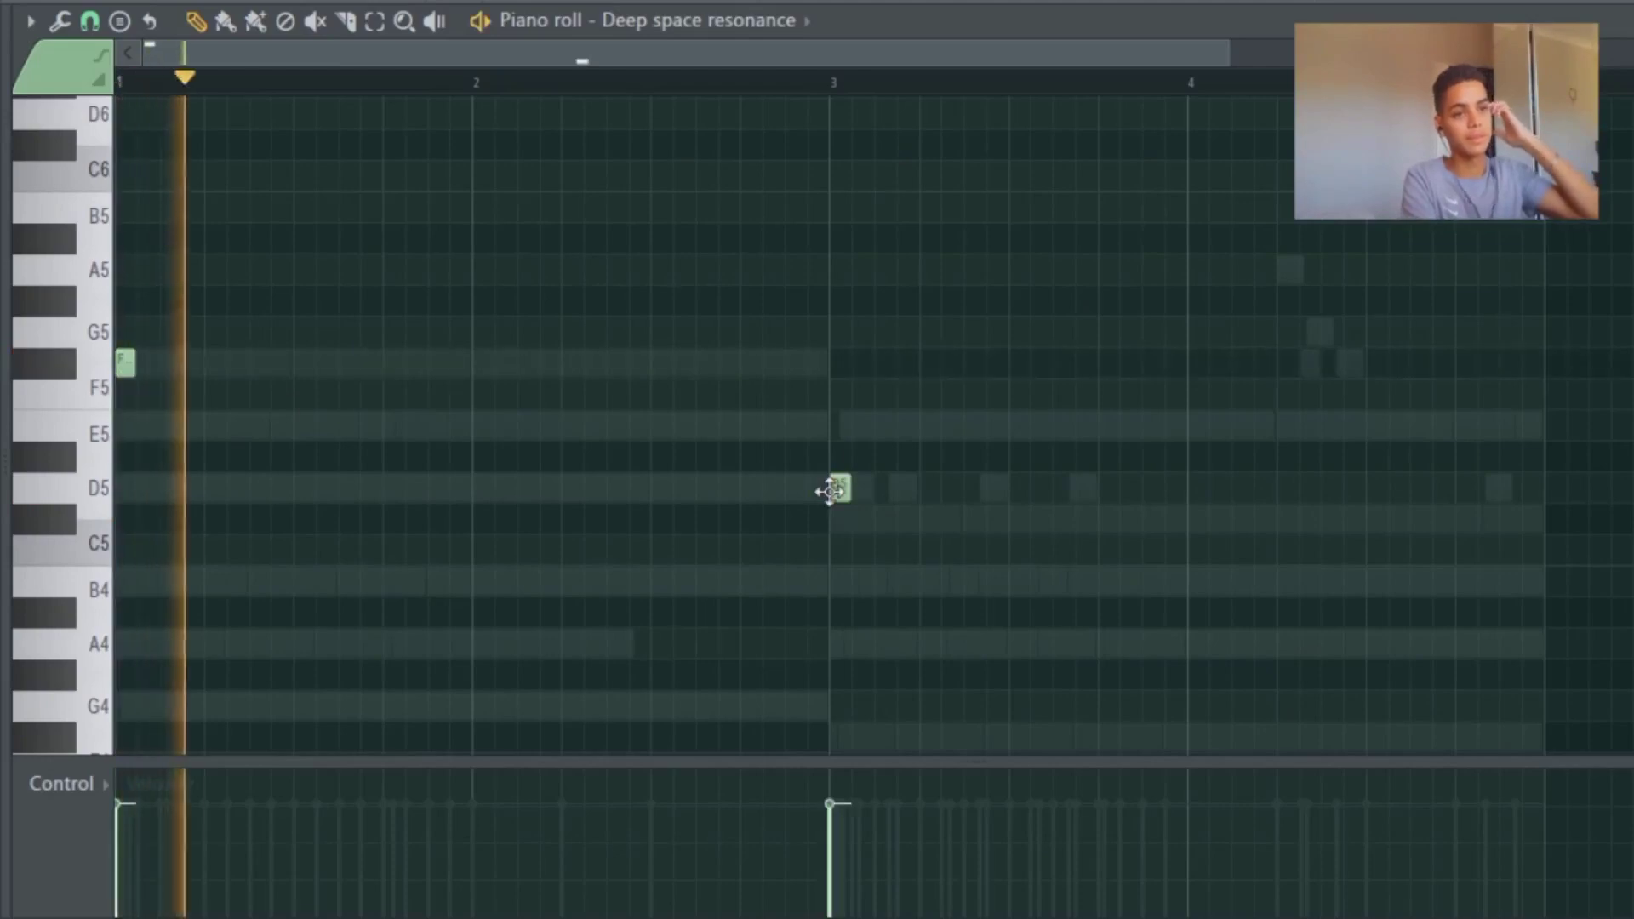
key("space")
Step: Double the F#5 note's length, replace the bar 3 note with a B4 of the same length, and play the part
left_click_drag(133, 364, 157, 364)
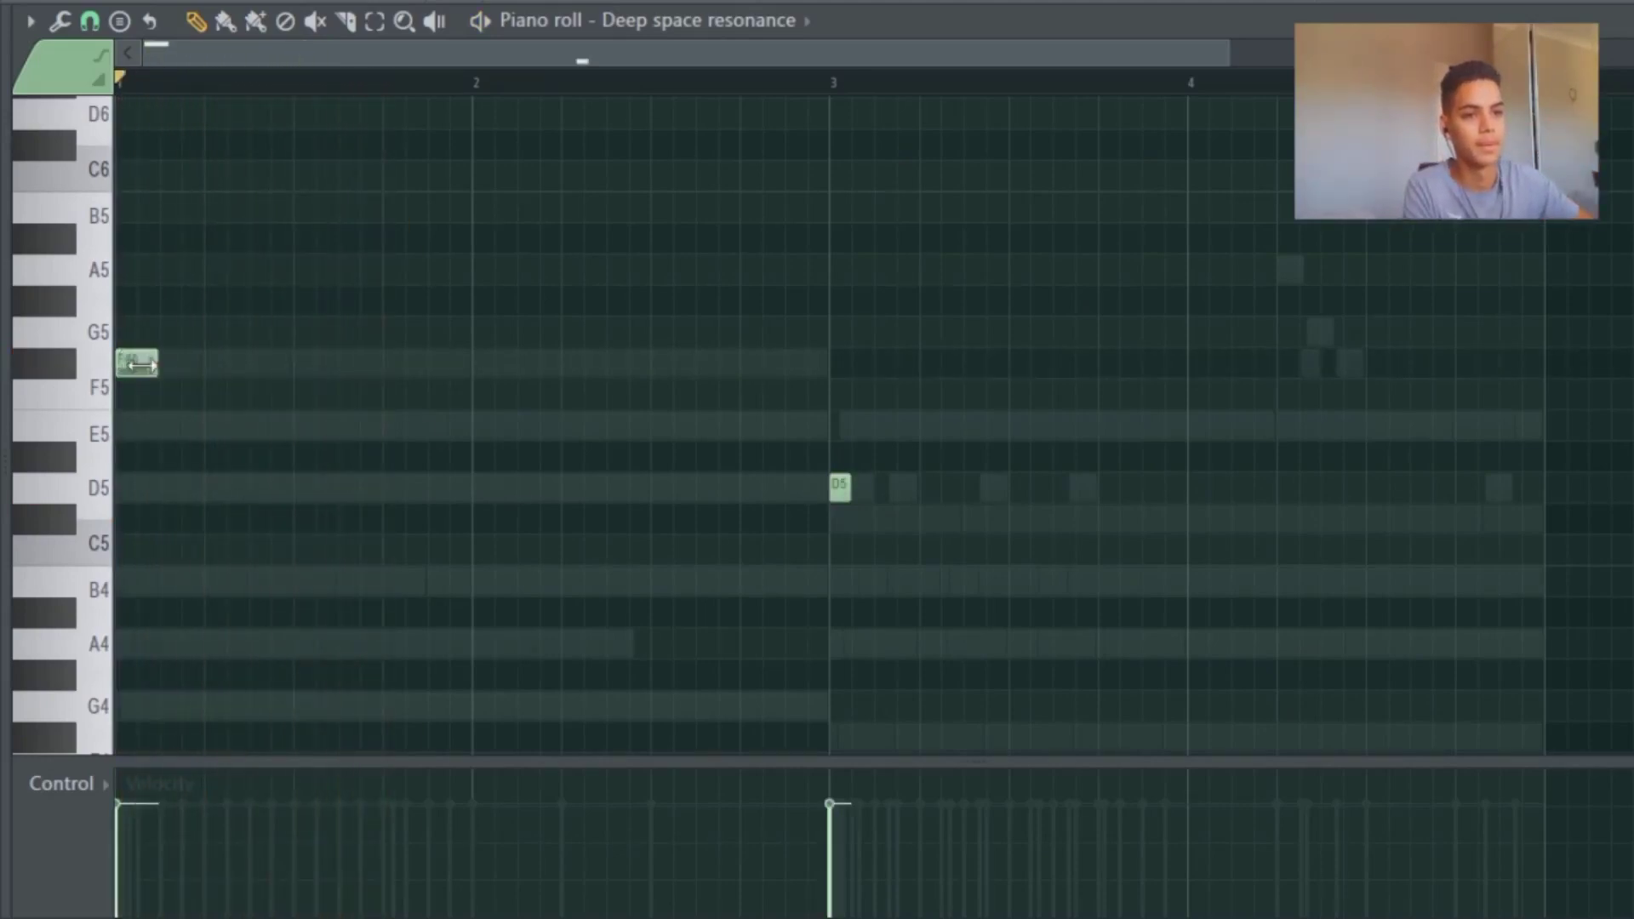
key("space")
left_click_drag(844, 491, 847, 585)
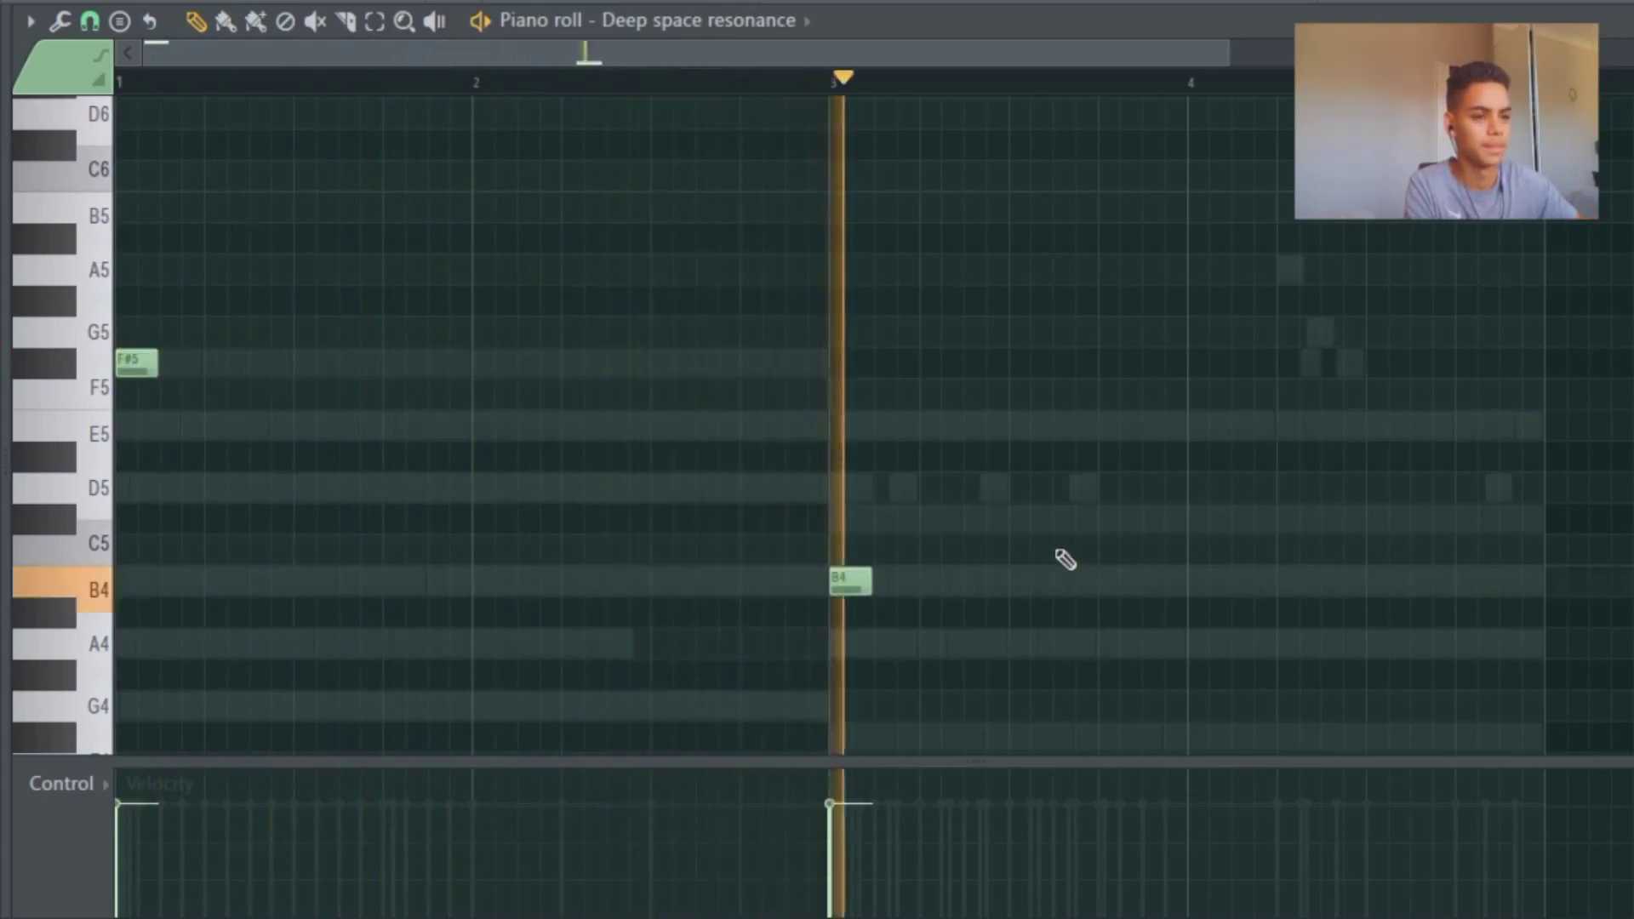
key("space")
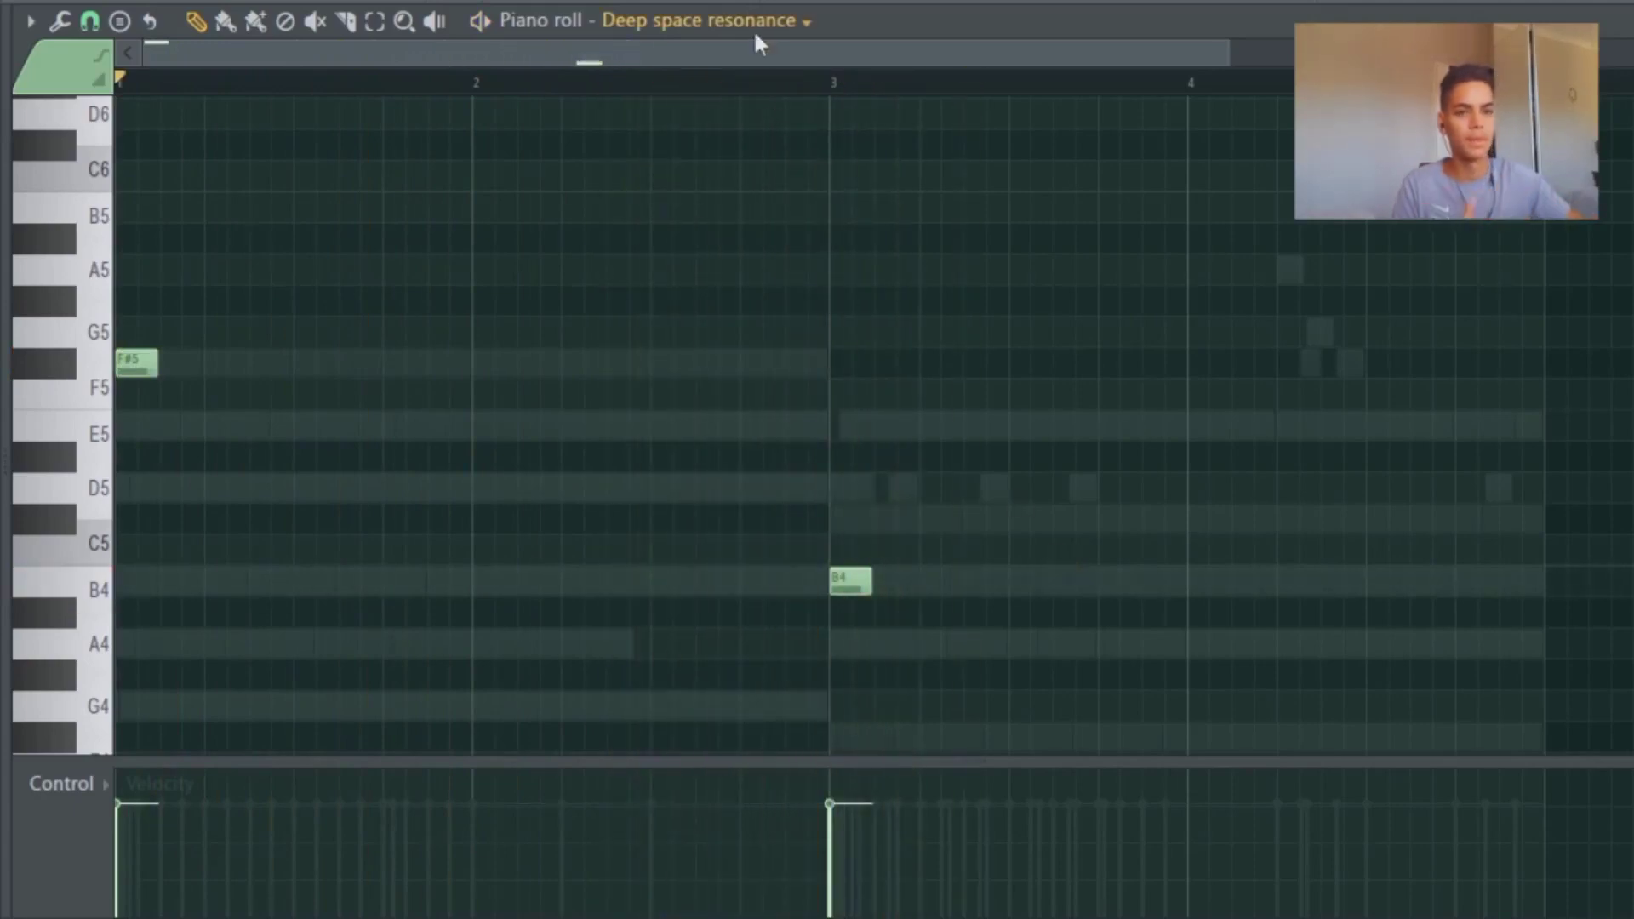
Step: Switch to the Lush channel and add D5 on beat 4 of bar 1 and E5 on beat 2 of bar 2
left_click(1628, 276)
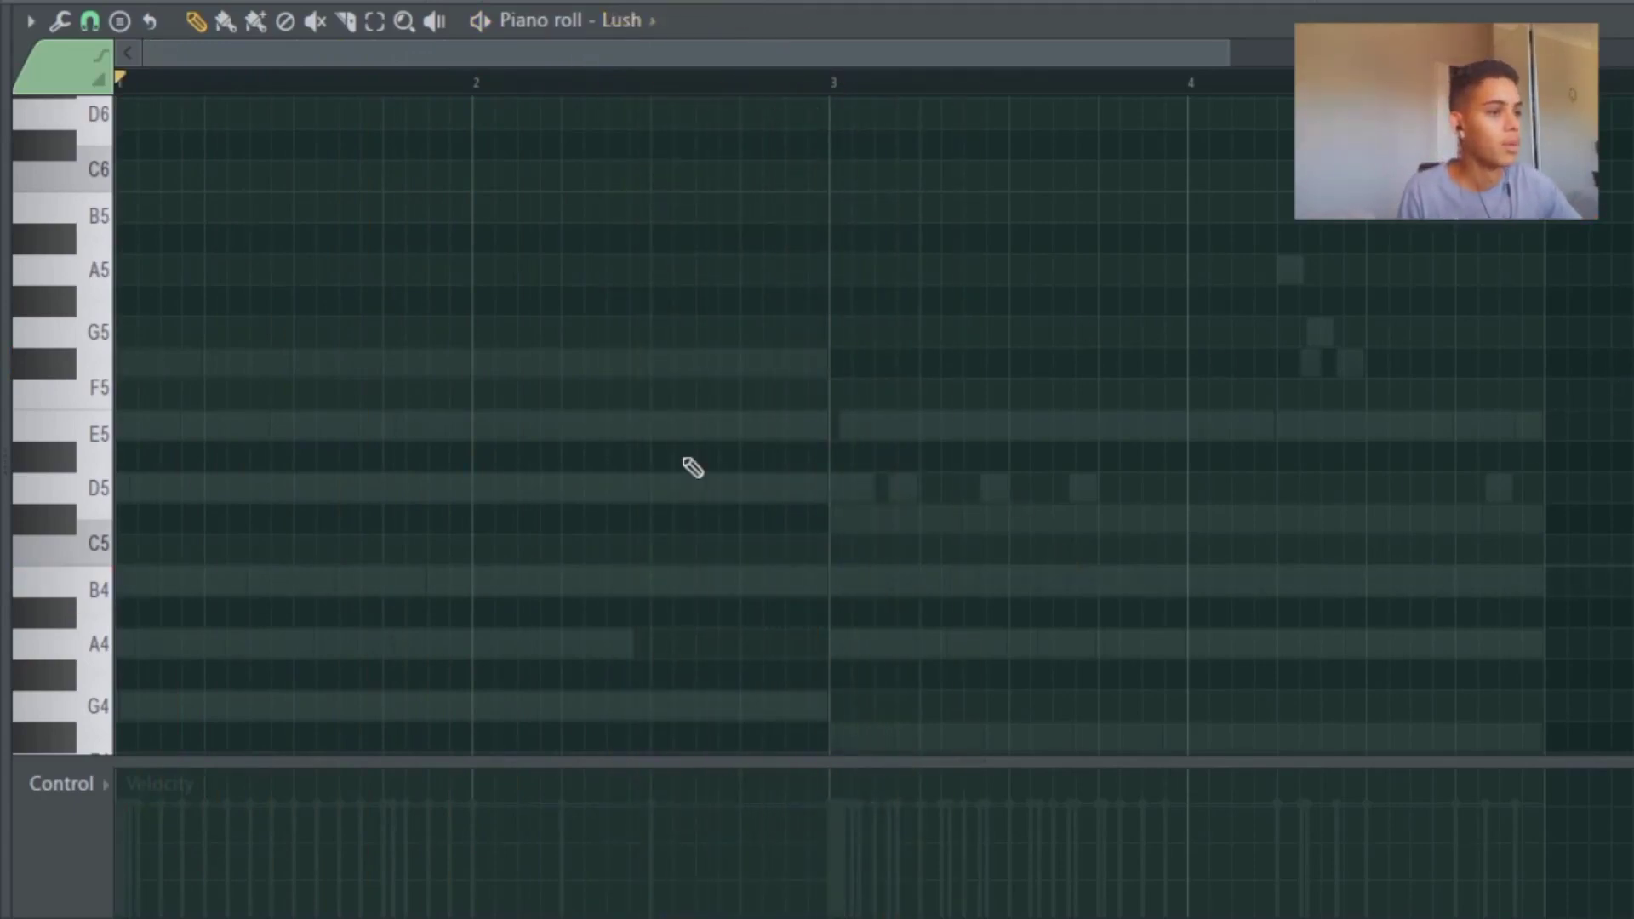
scroll(693, 463, "down", 3)
scroll(136, 430, "up", 2)
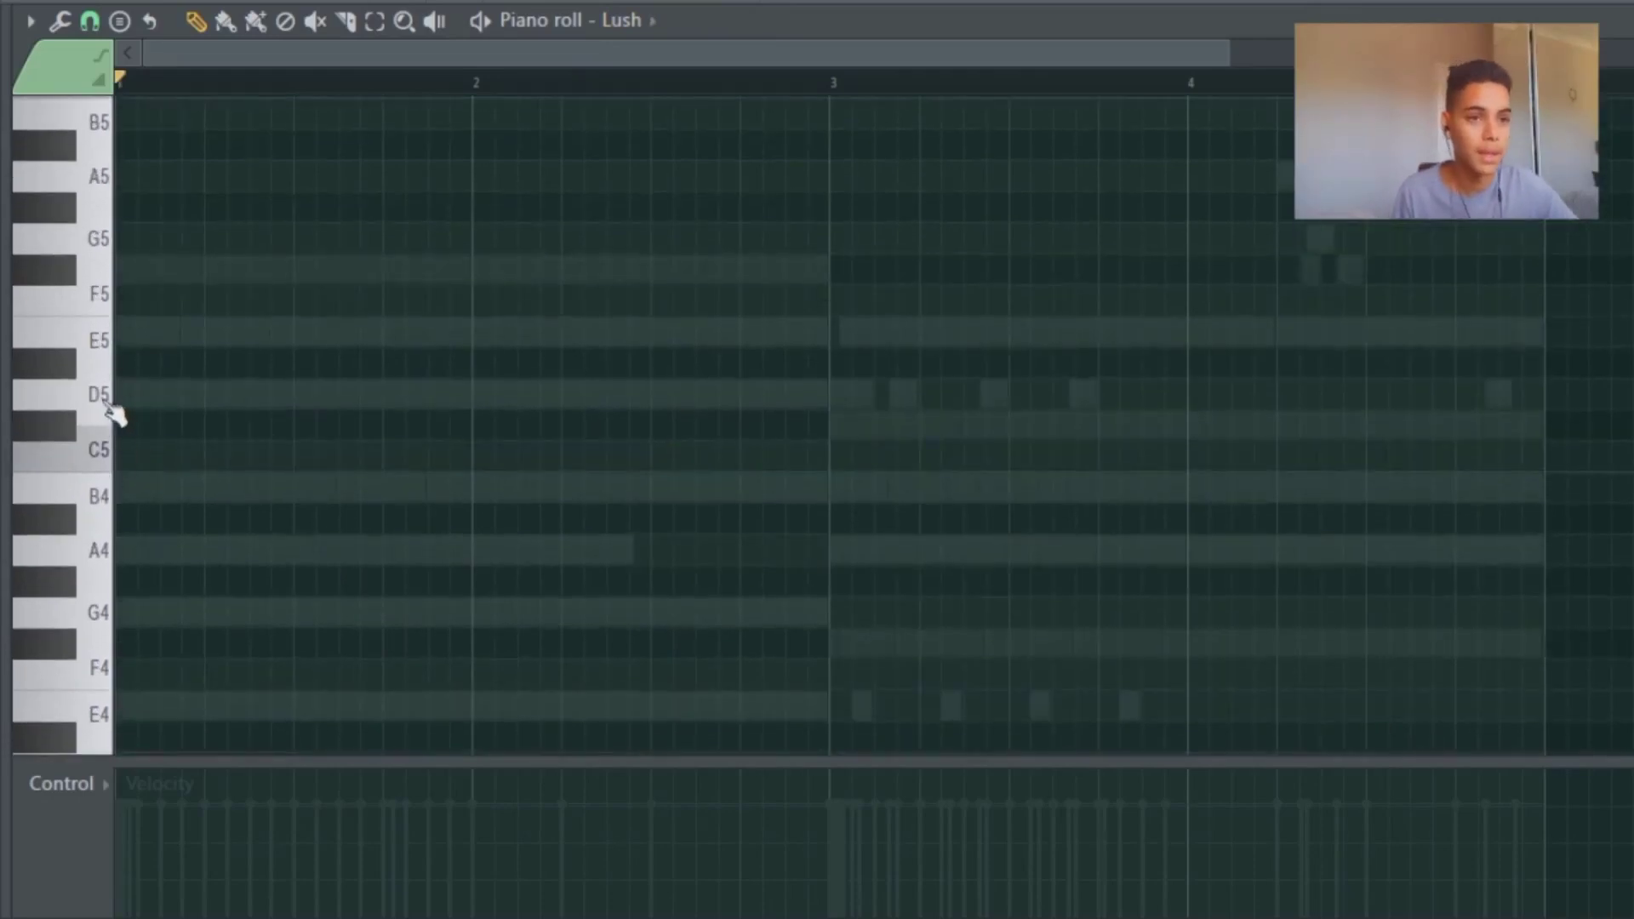
left_click(109, 402)
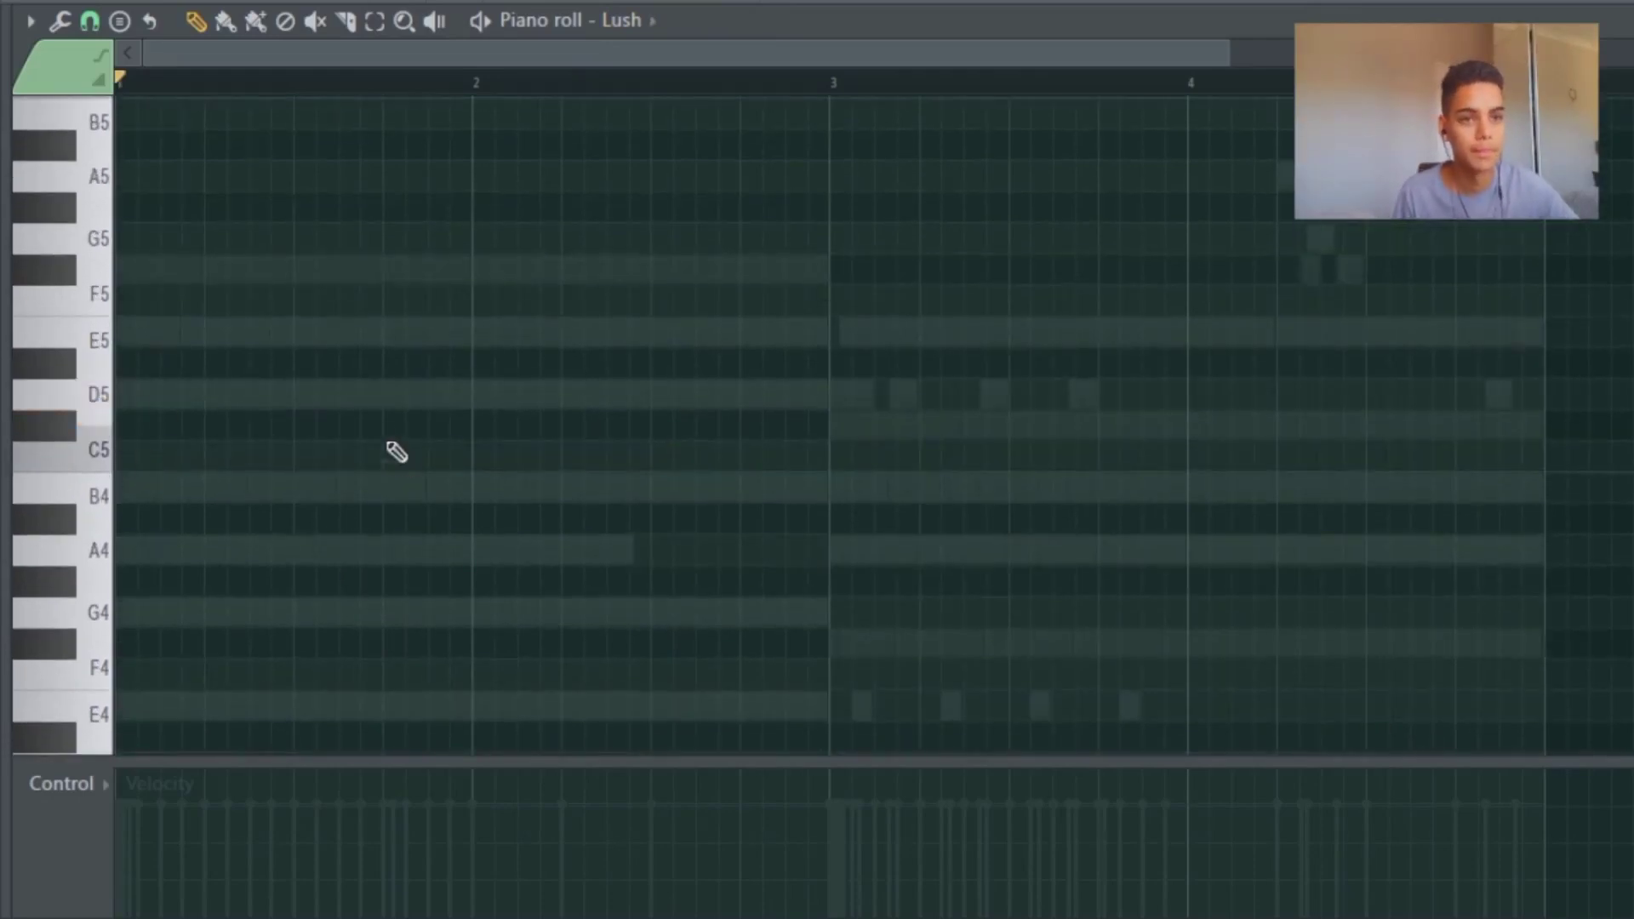
left_click(404, 395)
left_click(572, 334)
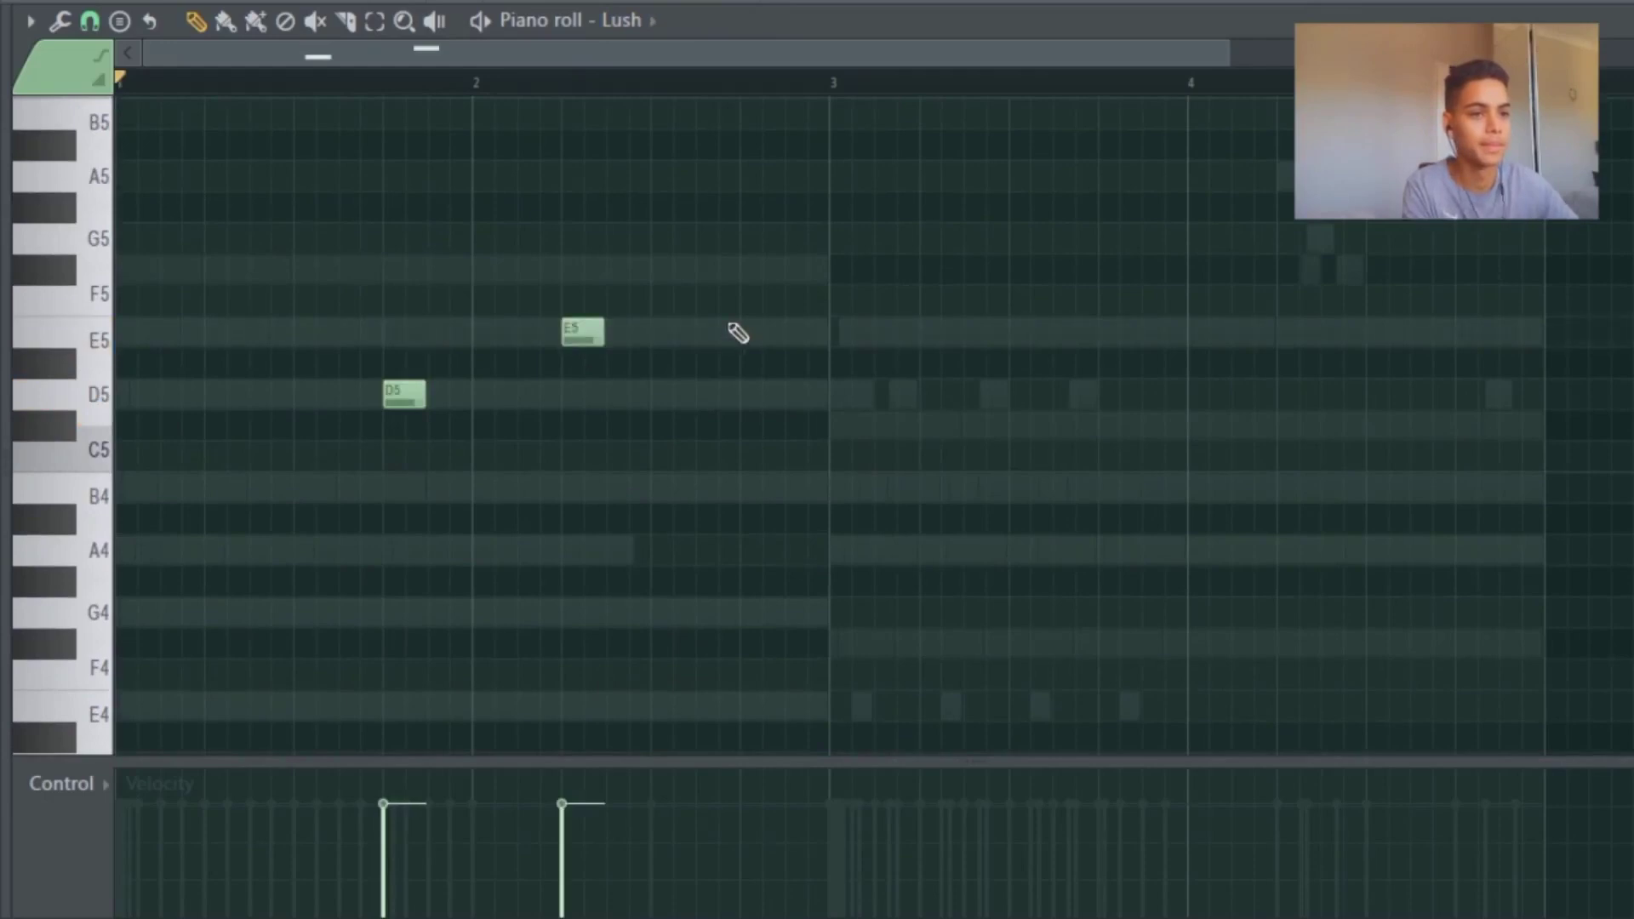
Step: Play the Lush part and add B4 on beat 4 of bar 3 and C#5 on beat 2 of bar 4
key("space")
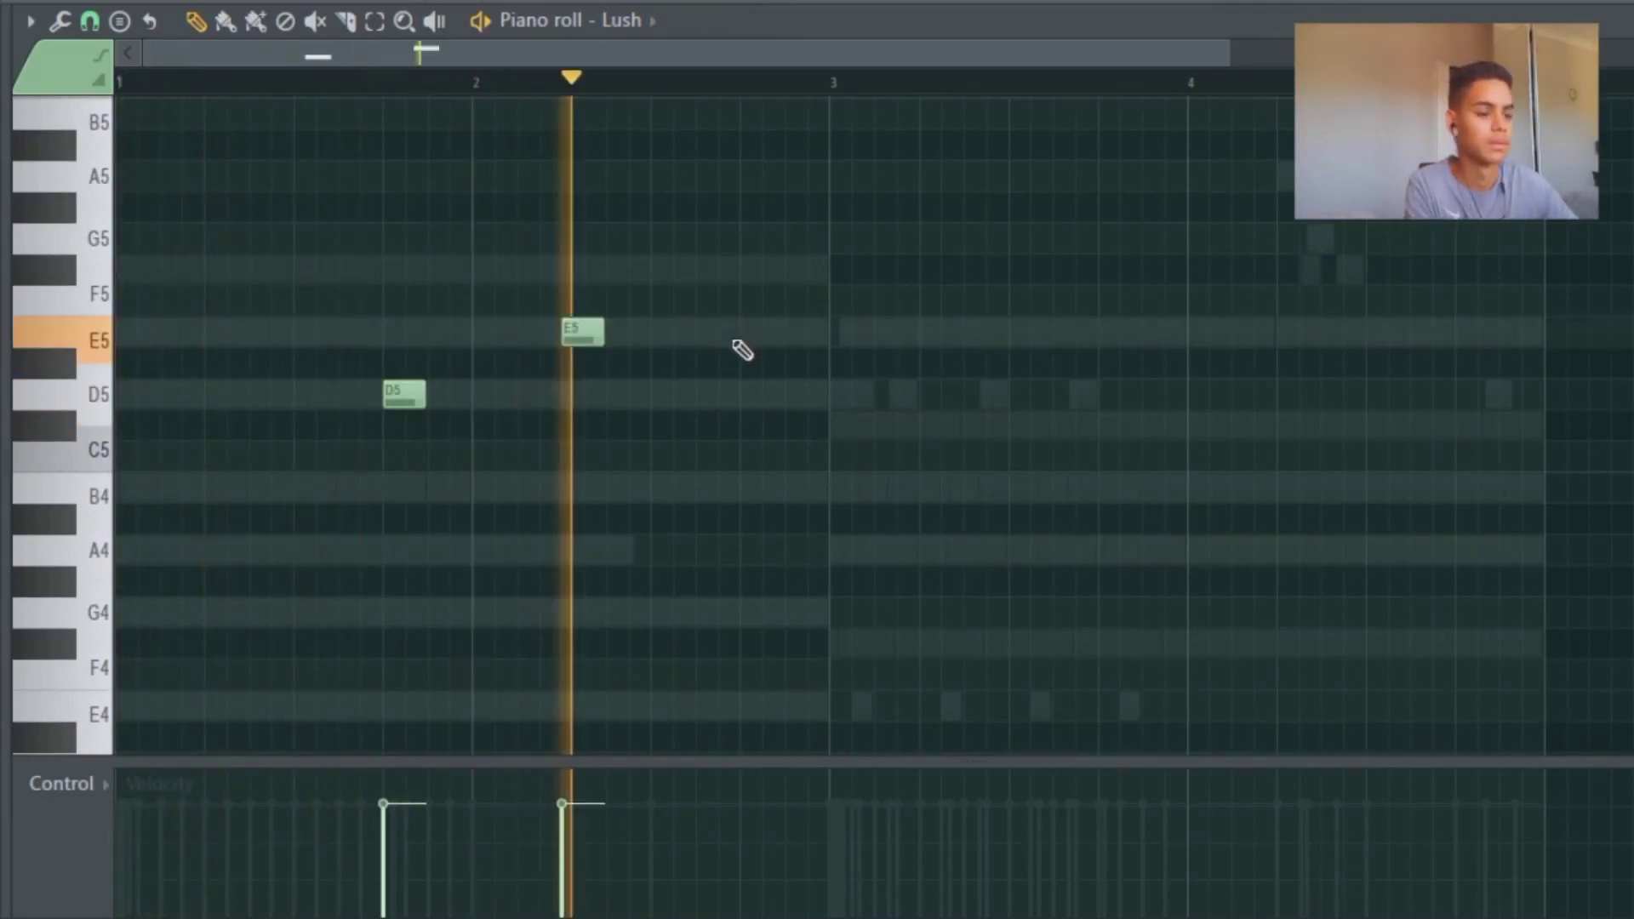
left_click(1103, 488)
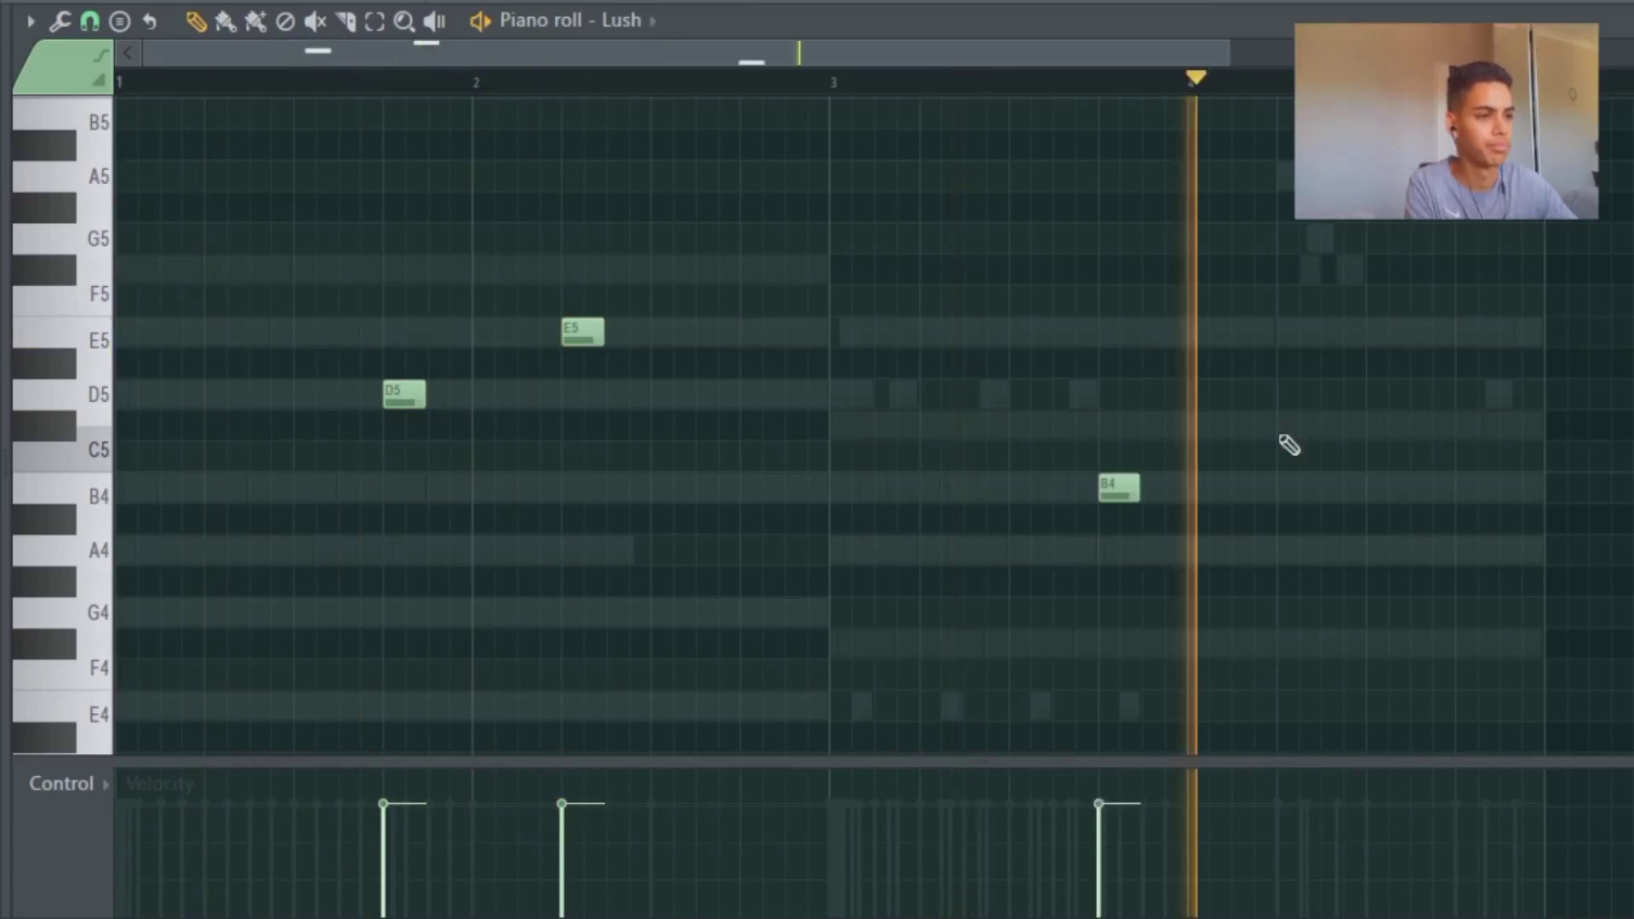
left_click(1282, 426)
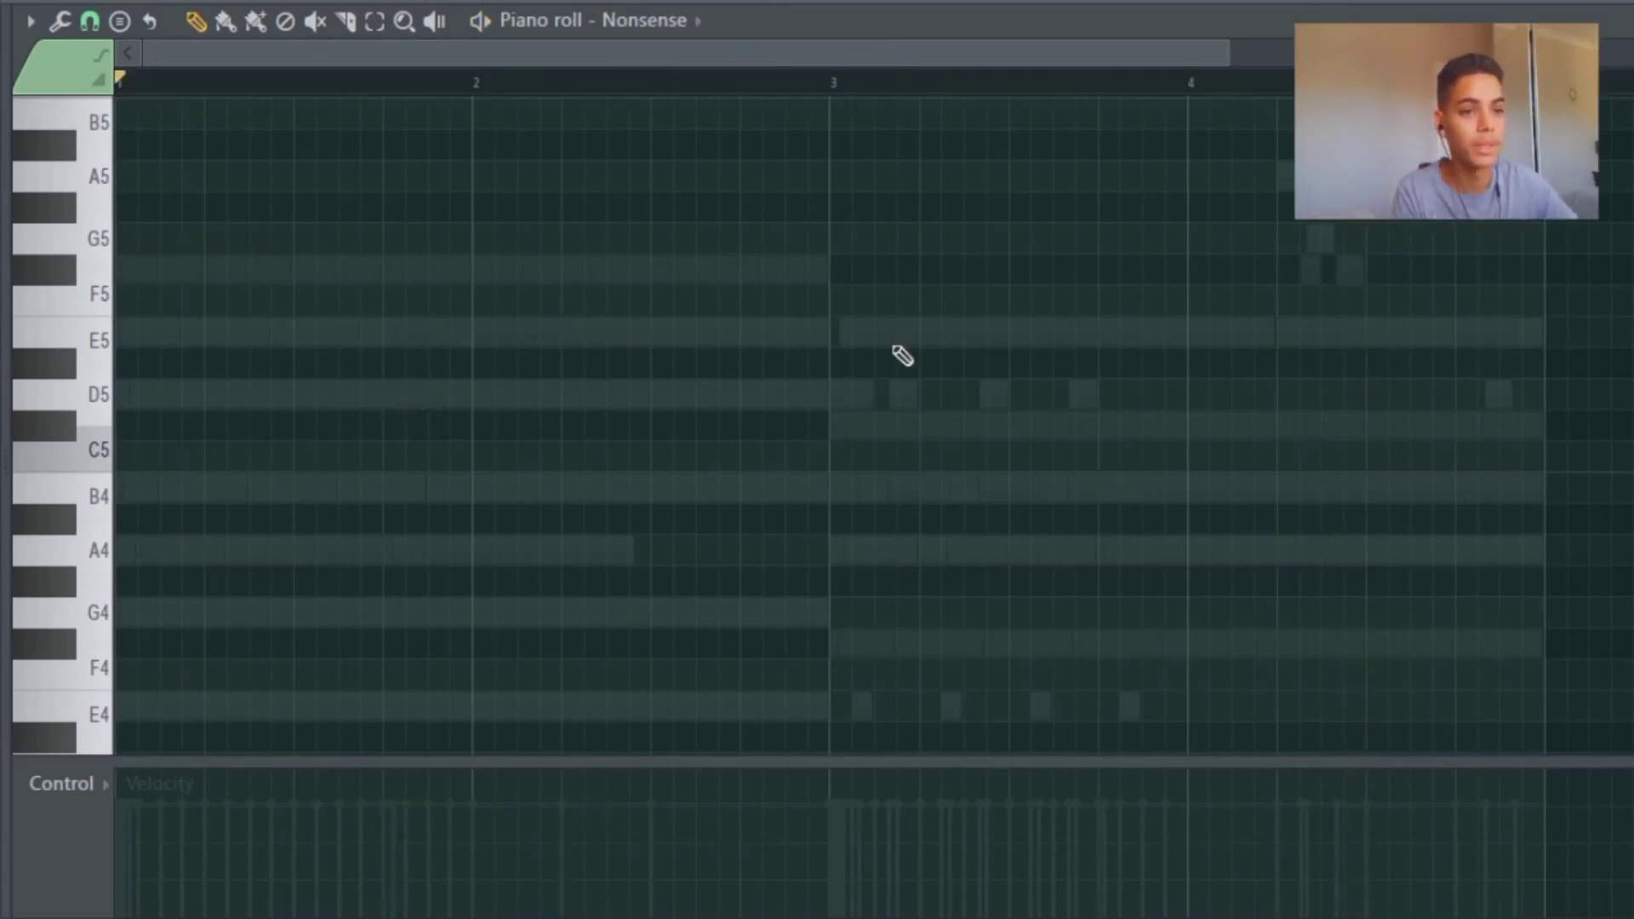
Step: Add A5 at the start of bars 1 and 3 and F#5 on beat 2 of bar 4 in Nonsense, with playback running
left_click_drag(155, 425, 130, 428)
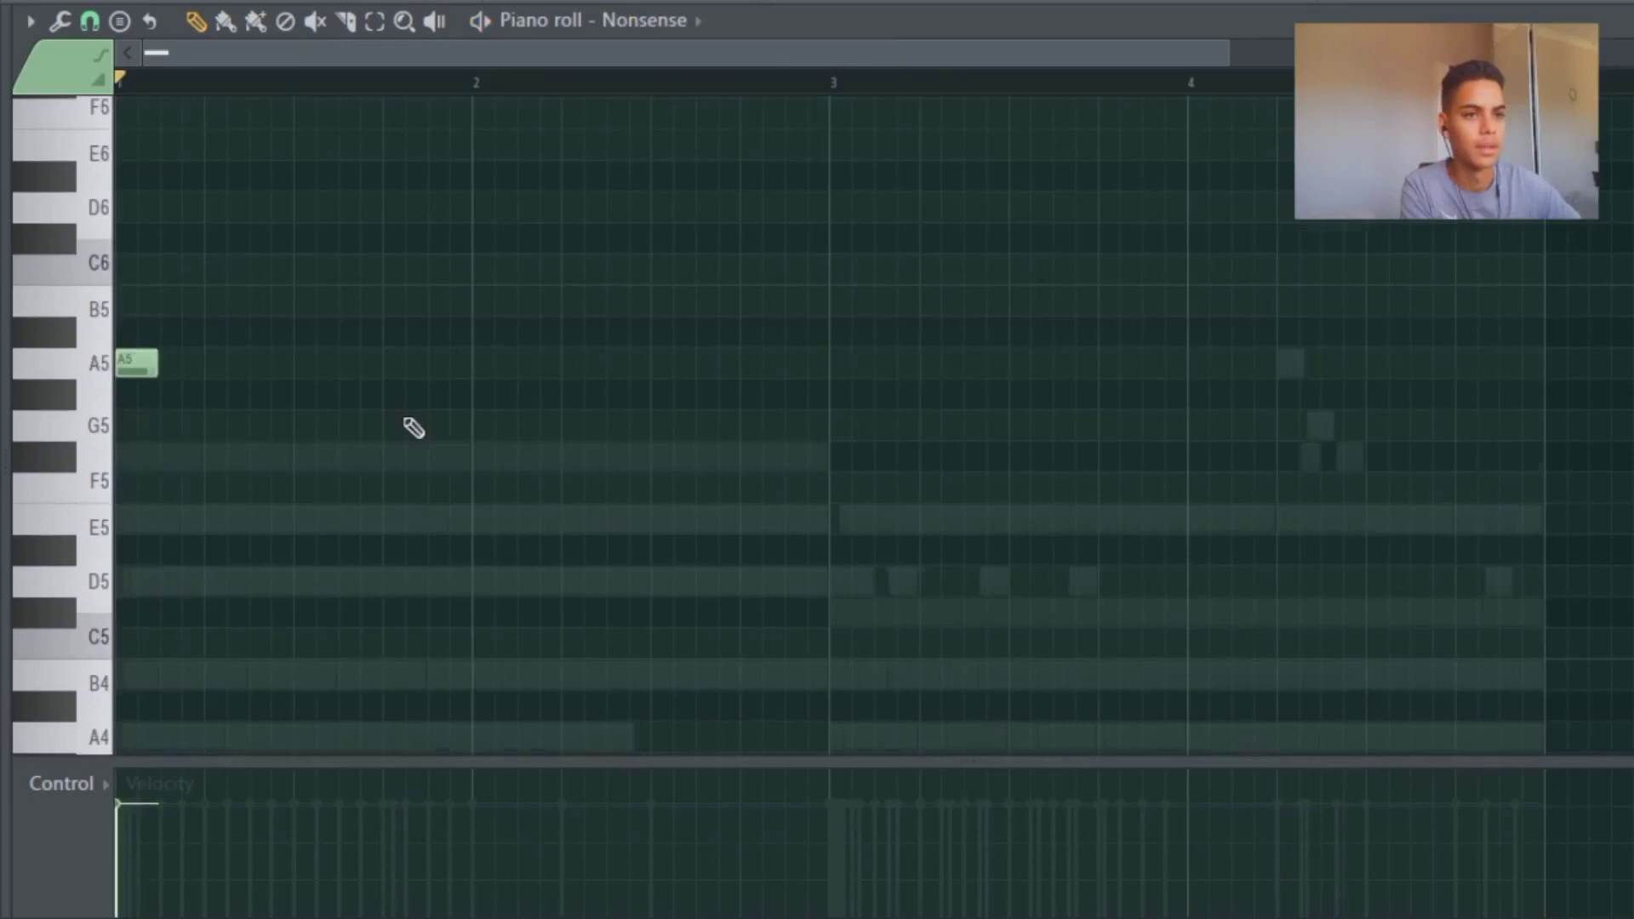
key("space")
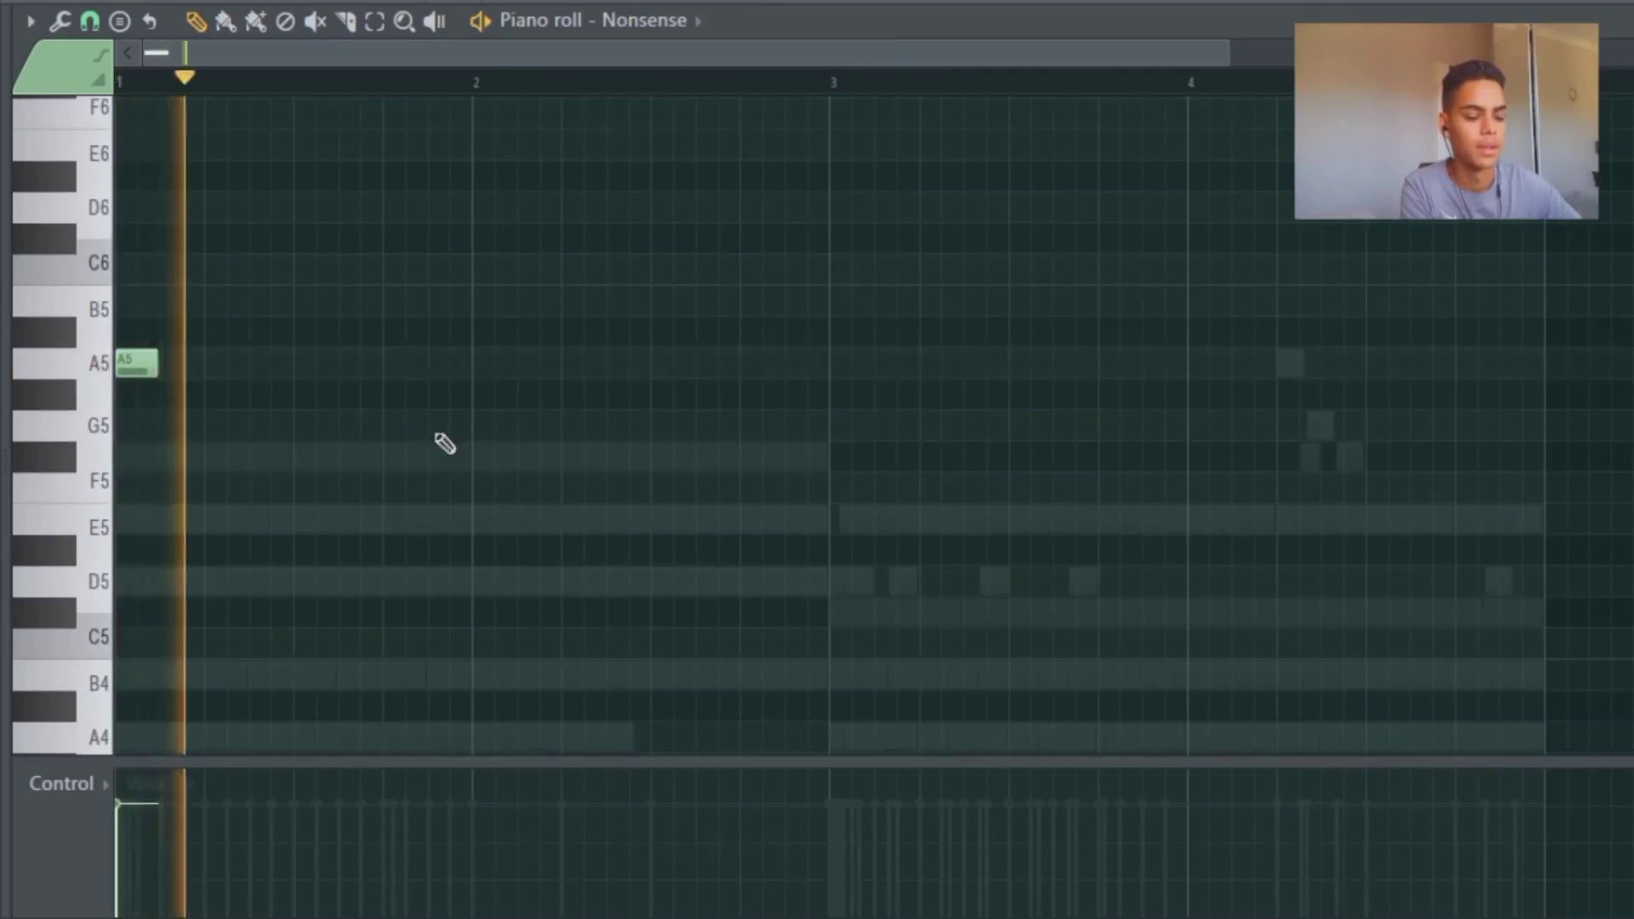
left_click(834, 365)
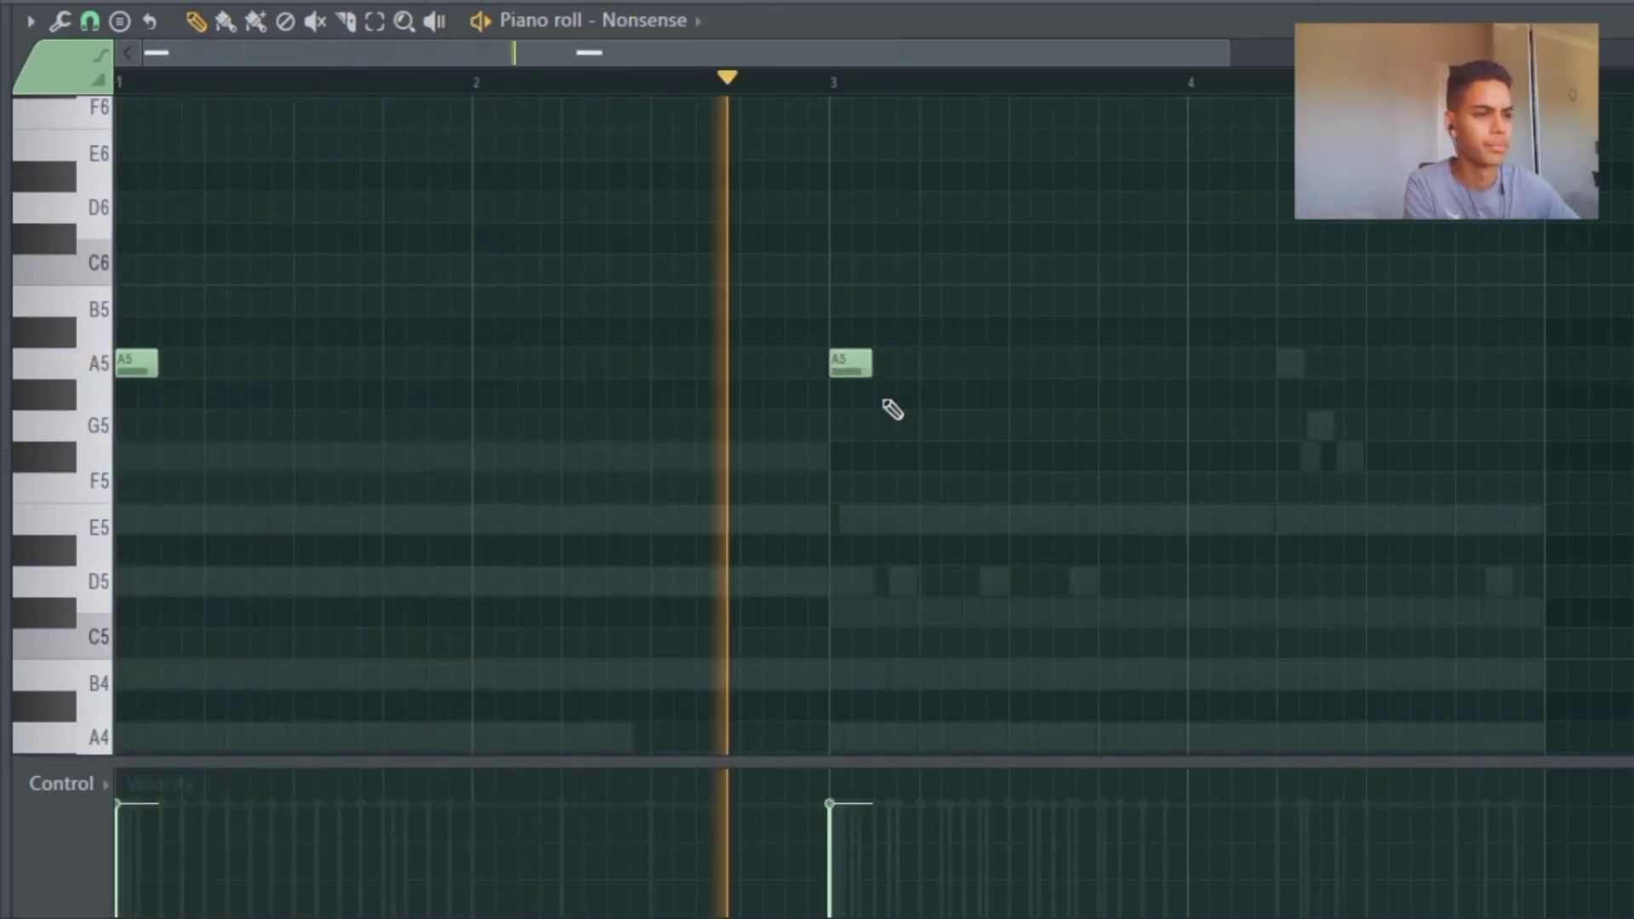
left_click(1288, 459)
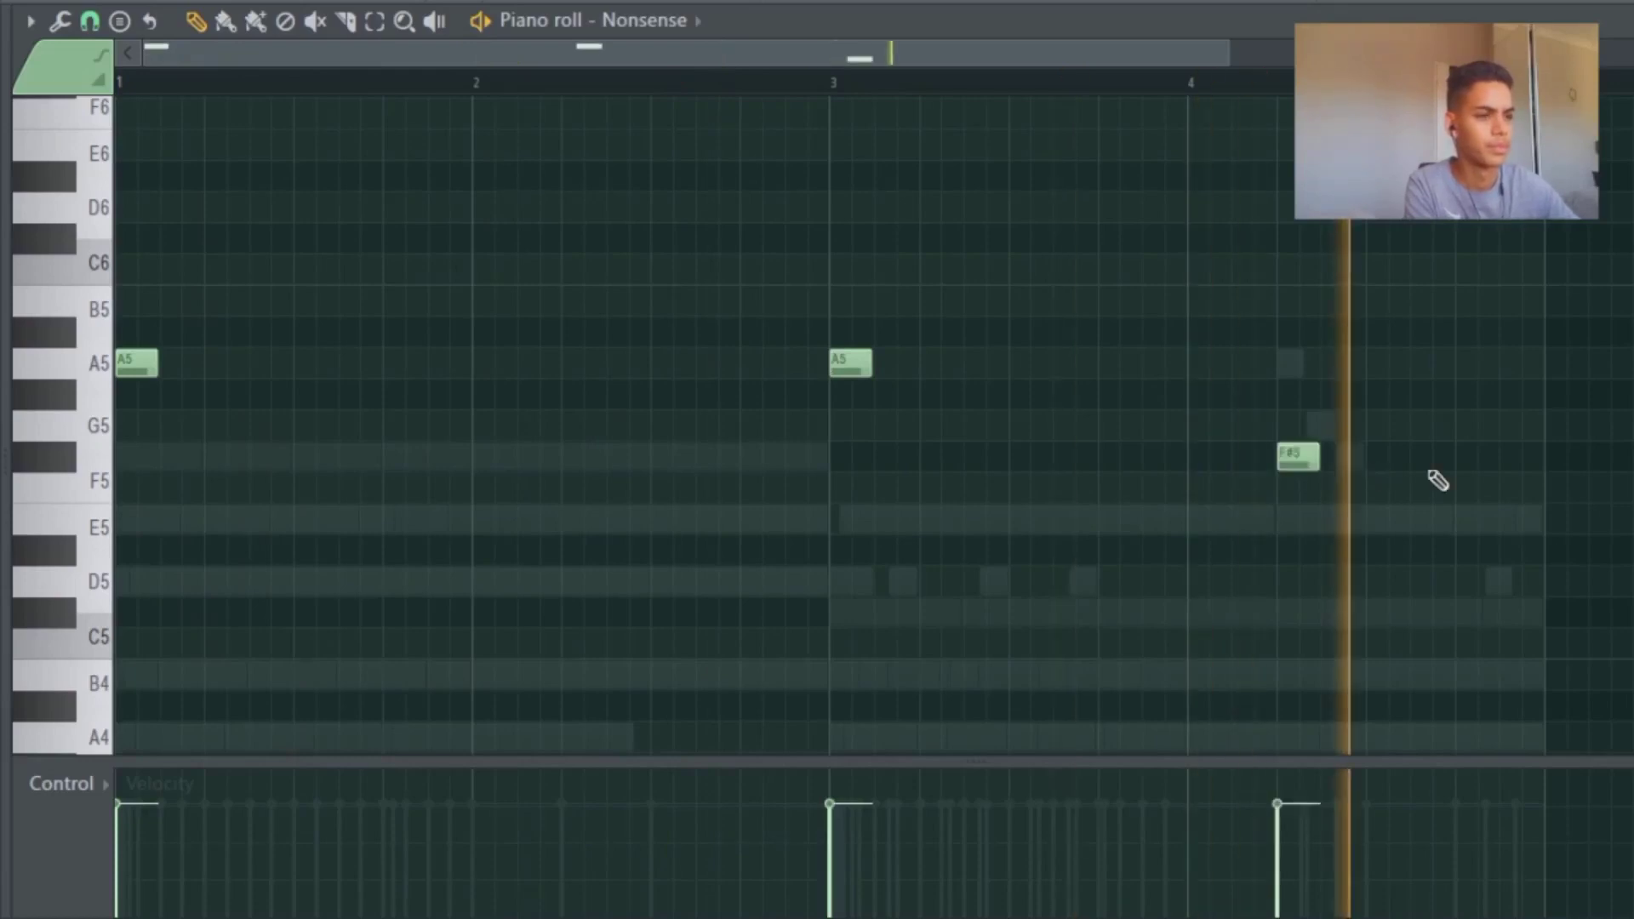
key("space")
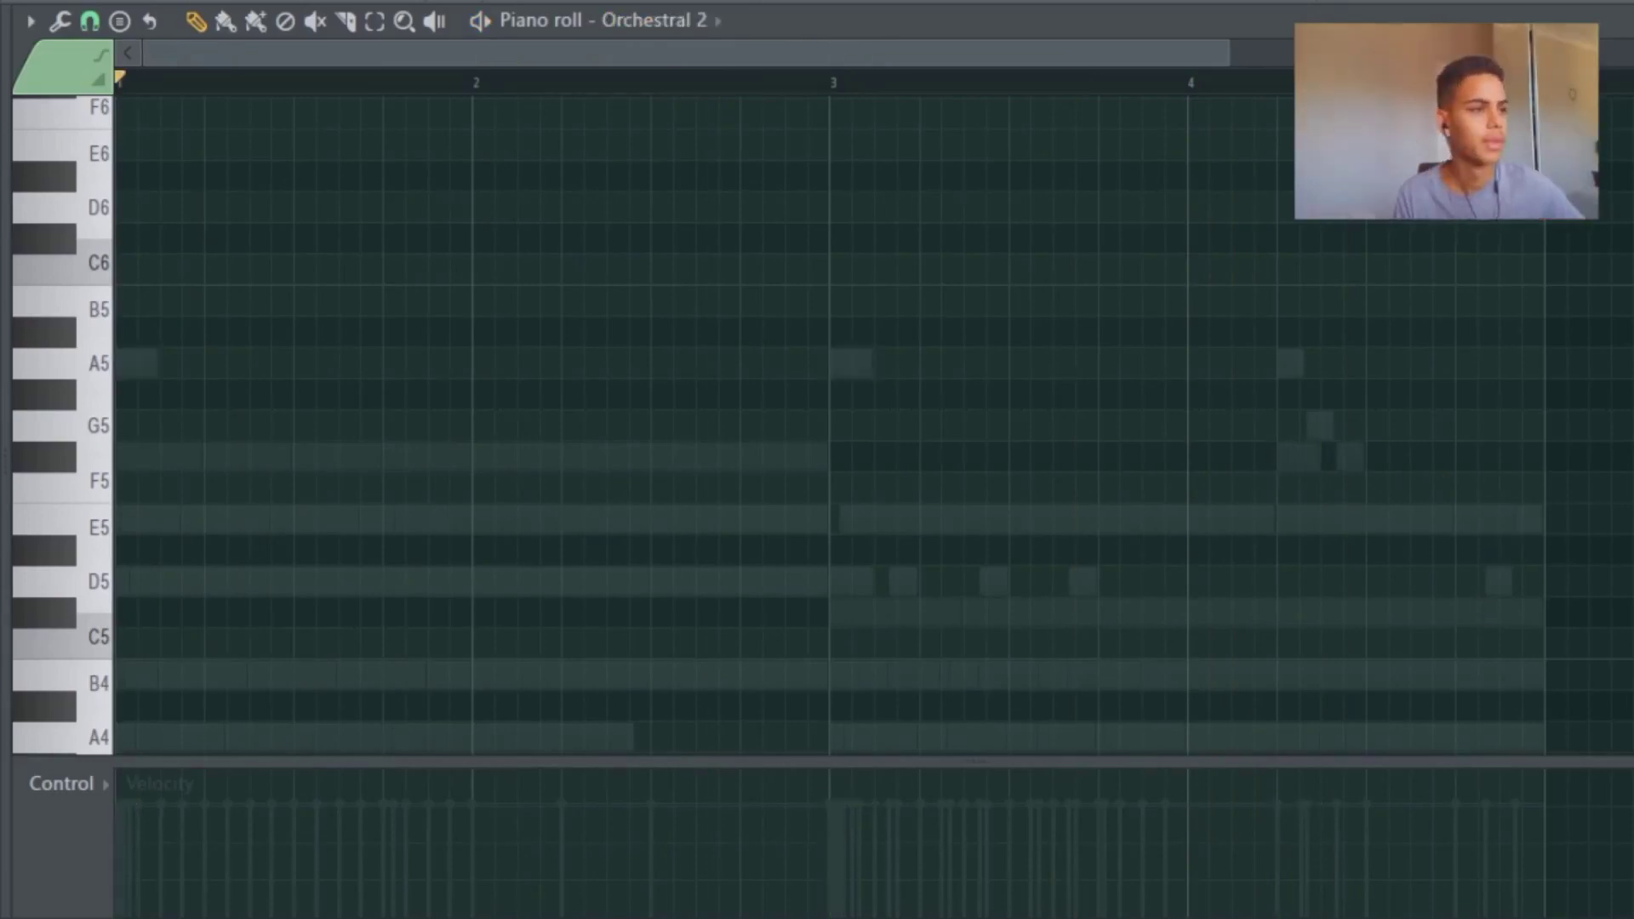
Step: Open the playlist and split the Pluggnb pattern into one pattern per channel
key("F5")
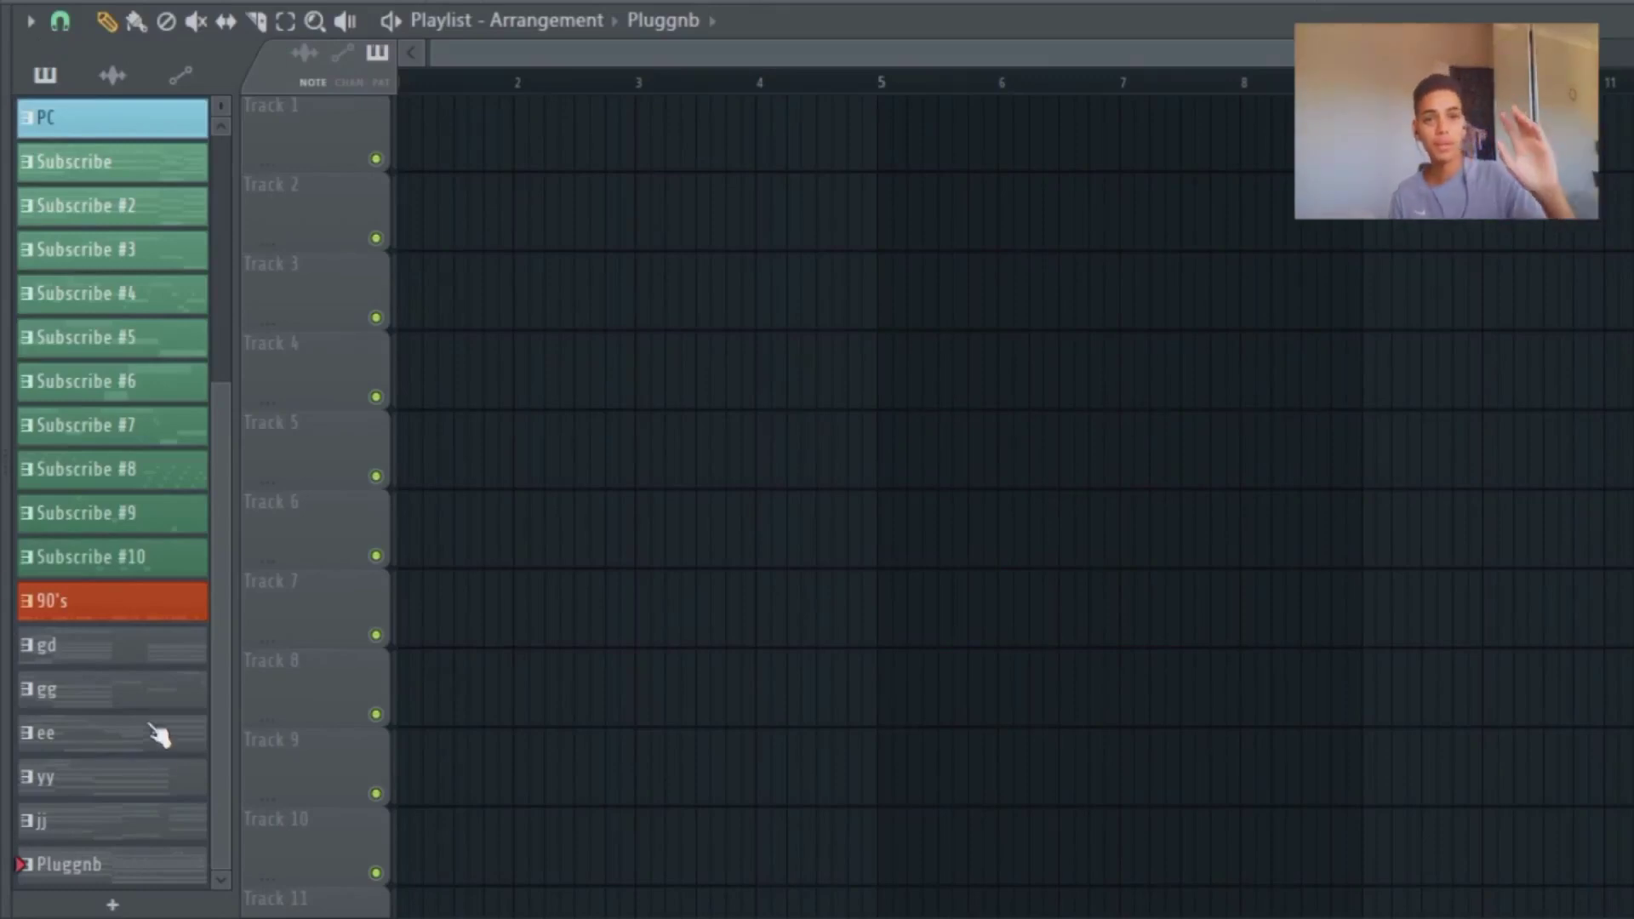
right_click(176, 855)
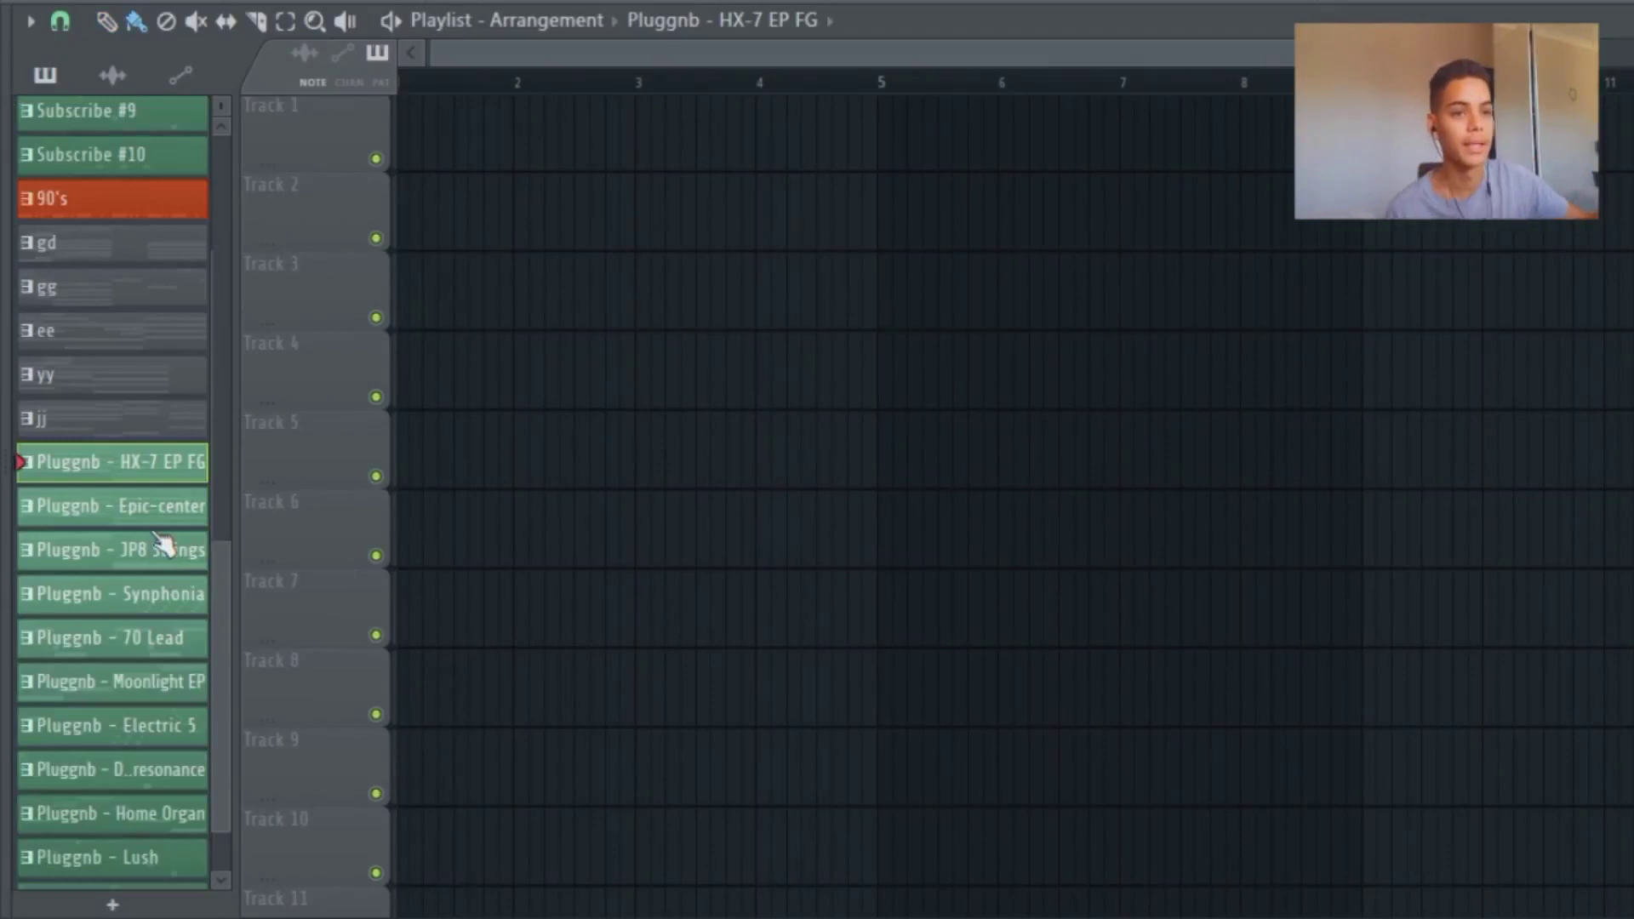
left_click(154, 421)
Step: Lay the HX-7 EP FG pattern along Track 2 and the Epic-center pattern along Track 1, both from bar 1 through bar 44
left_click(189, 465)
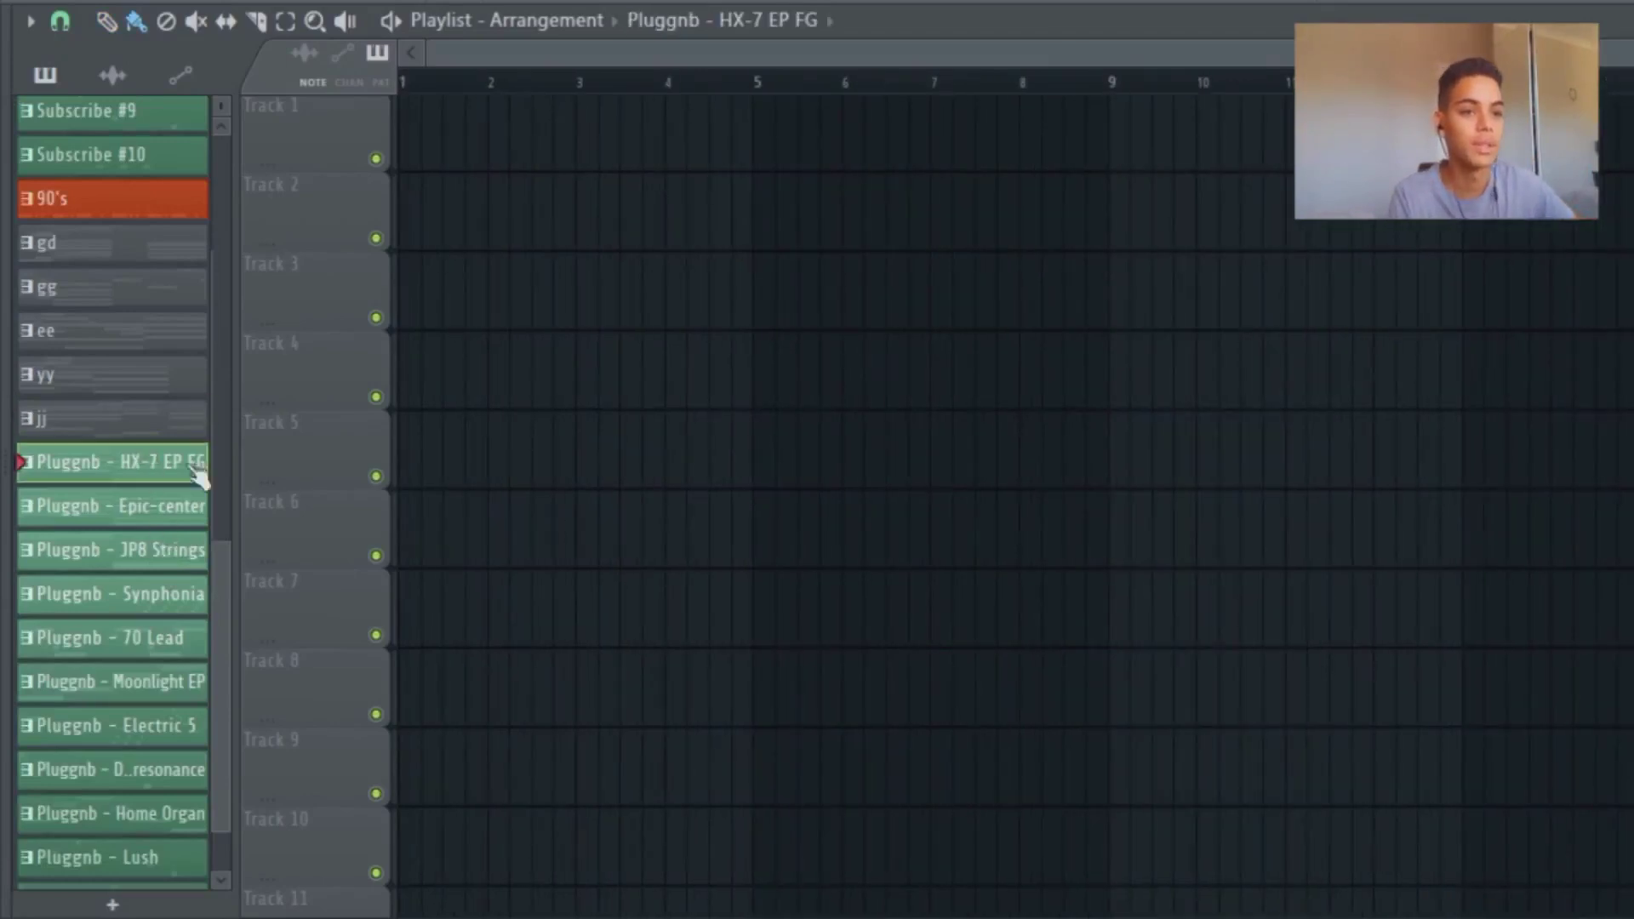
scroll(891, 325, "down", 3)
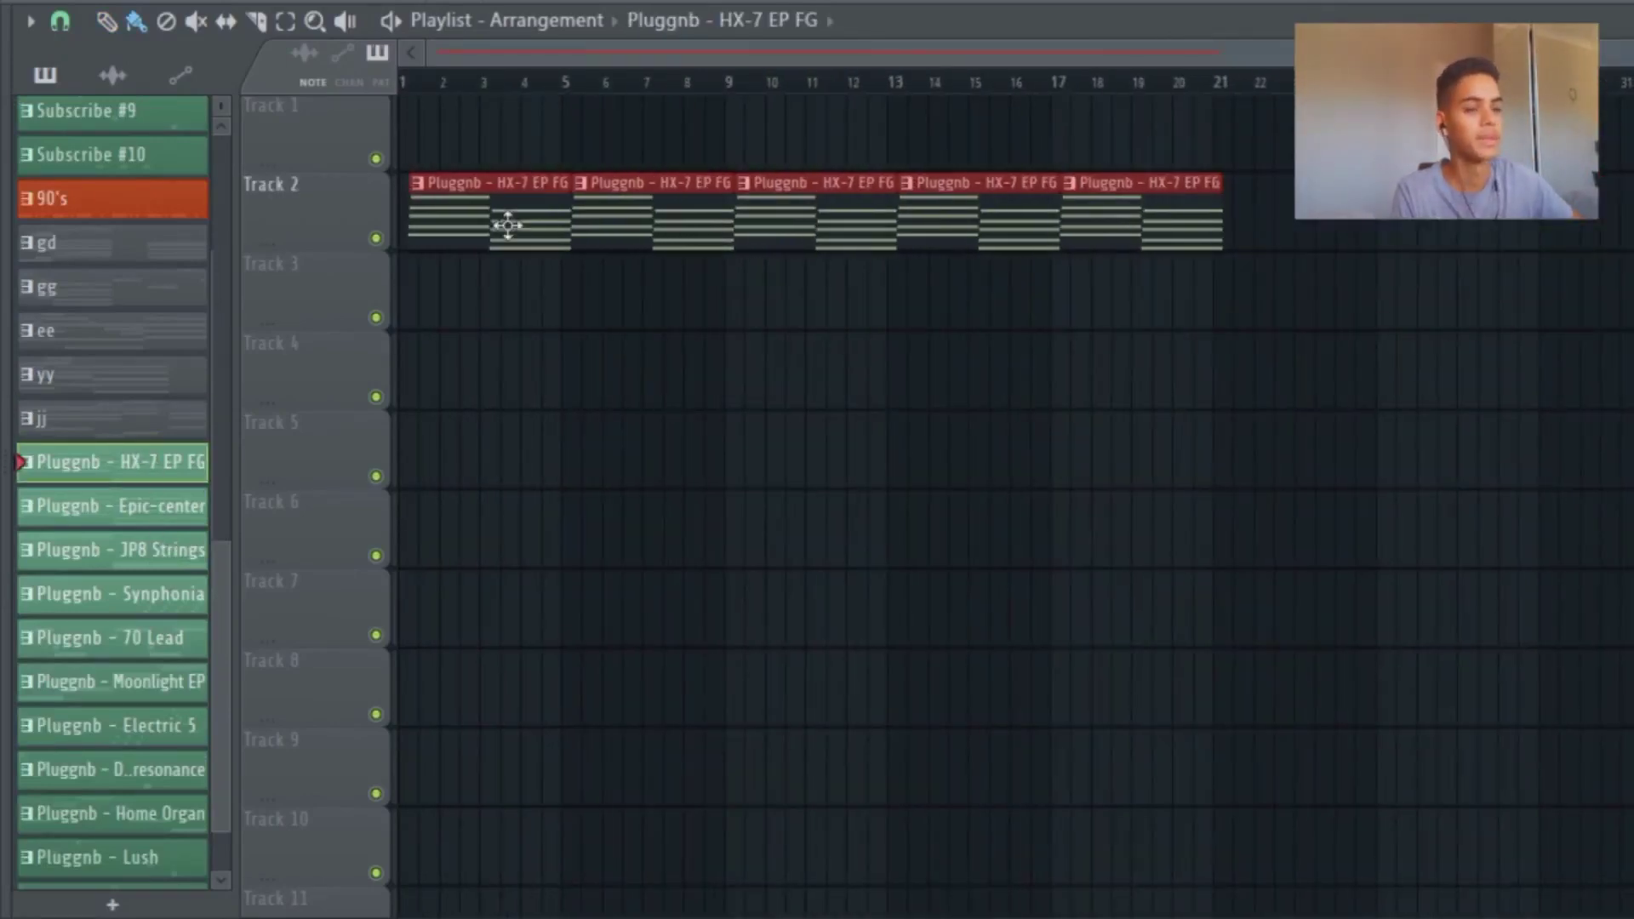
left_click_drag(507, 227, 386, 231)
key("ctrl+b")
scroll(1387, 288, "down", 3)
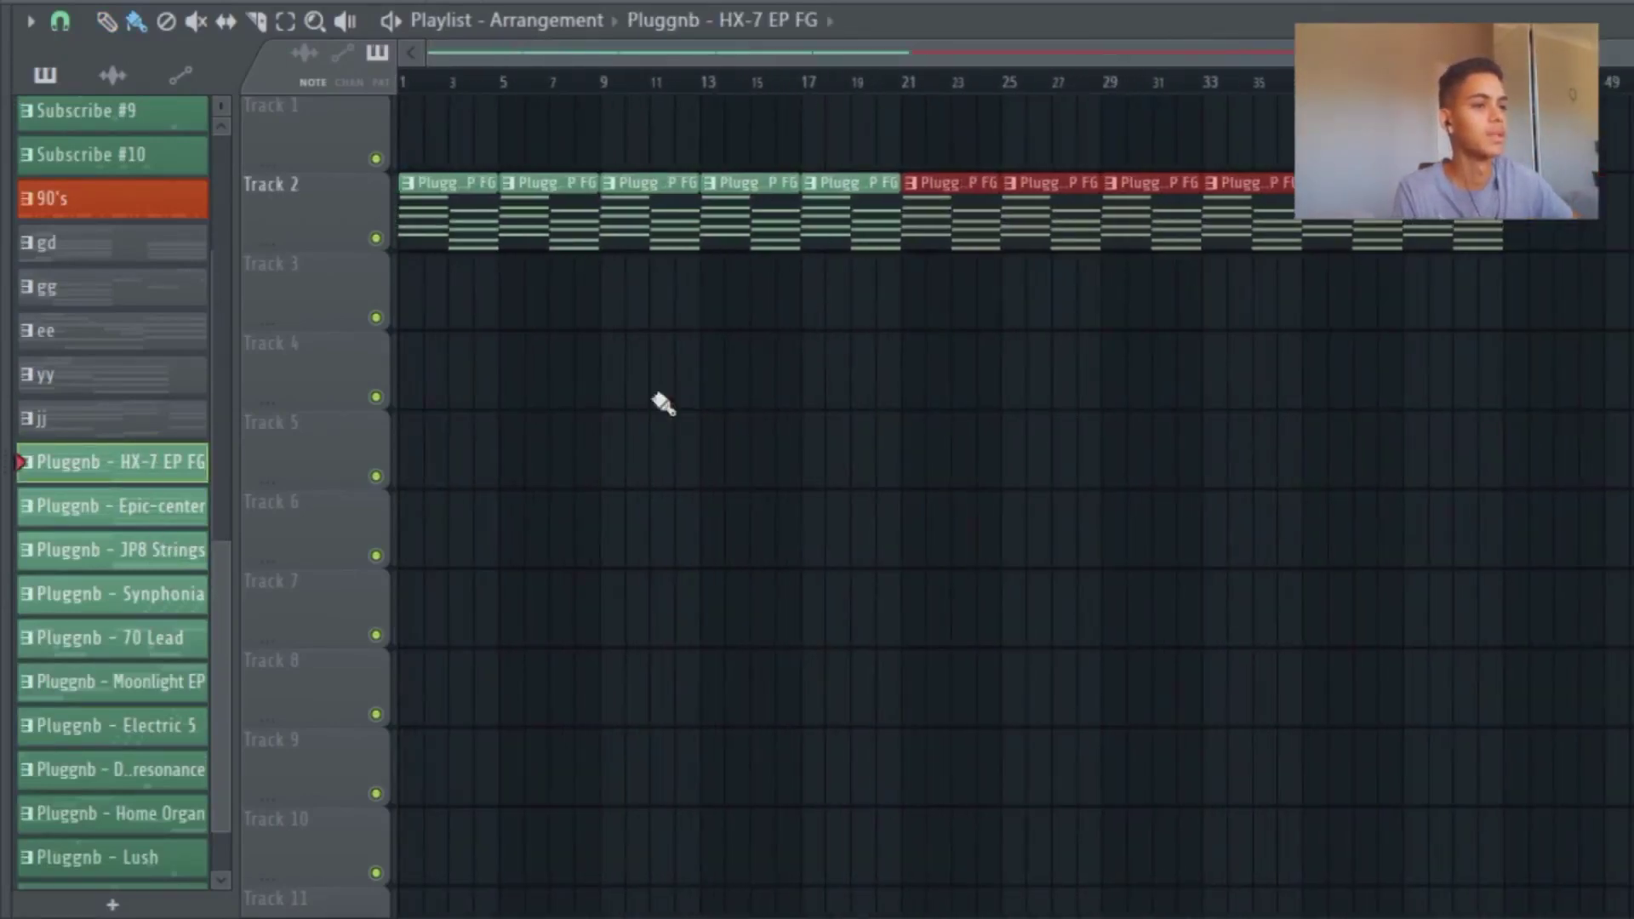
left_click(119, 517)
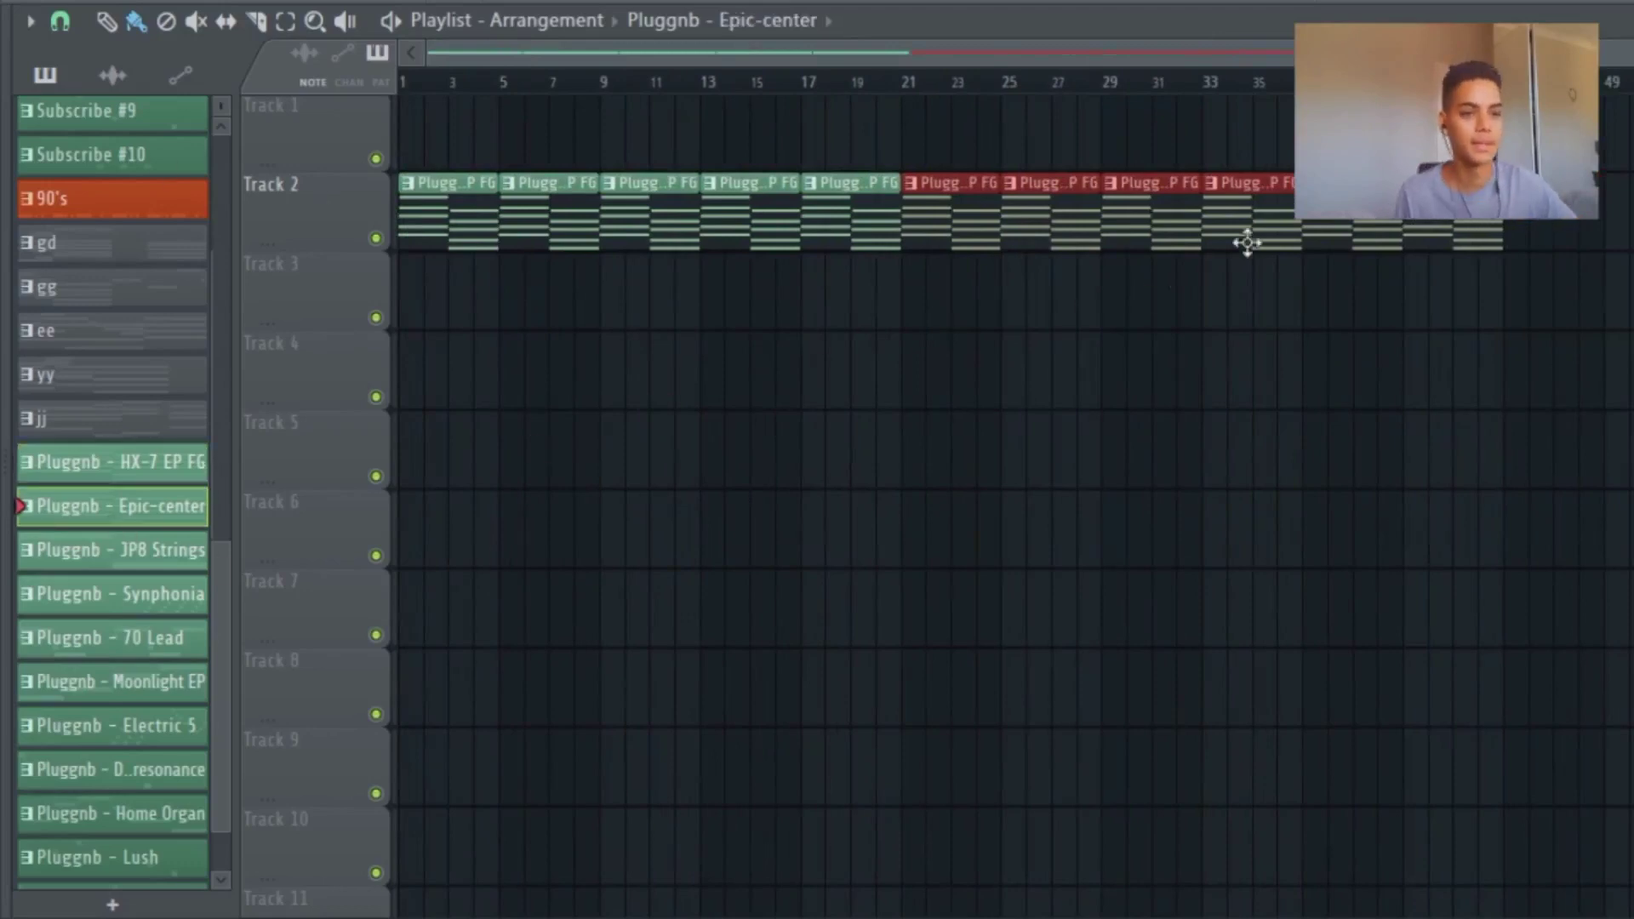
left_click_drag(1439, 140, 408, 151)
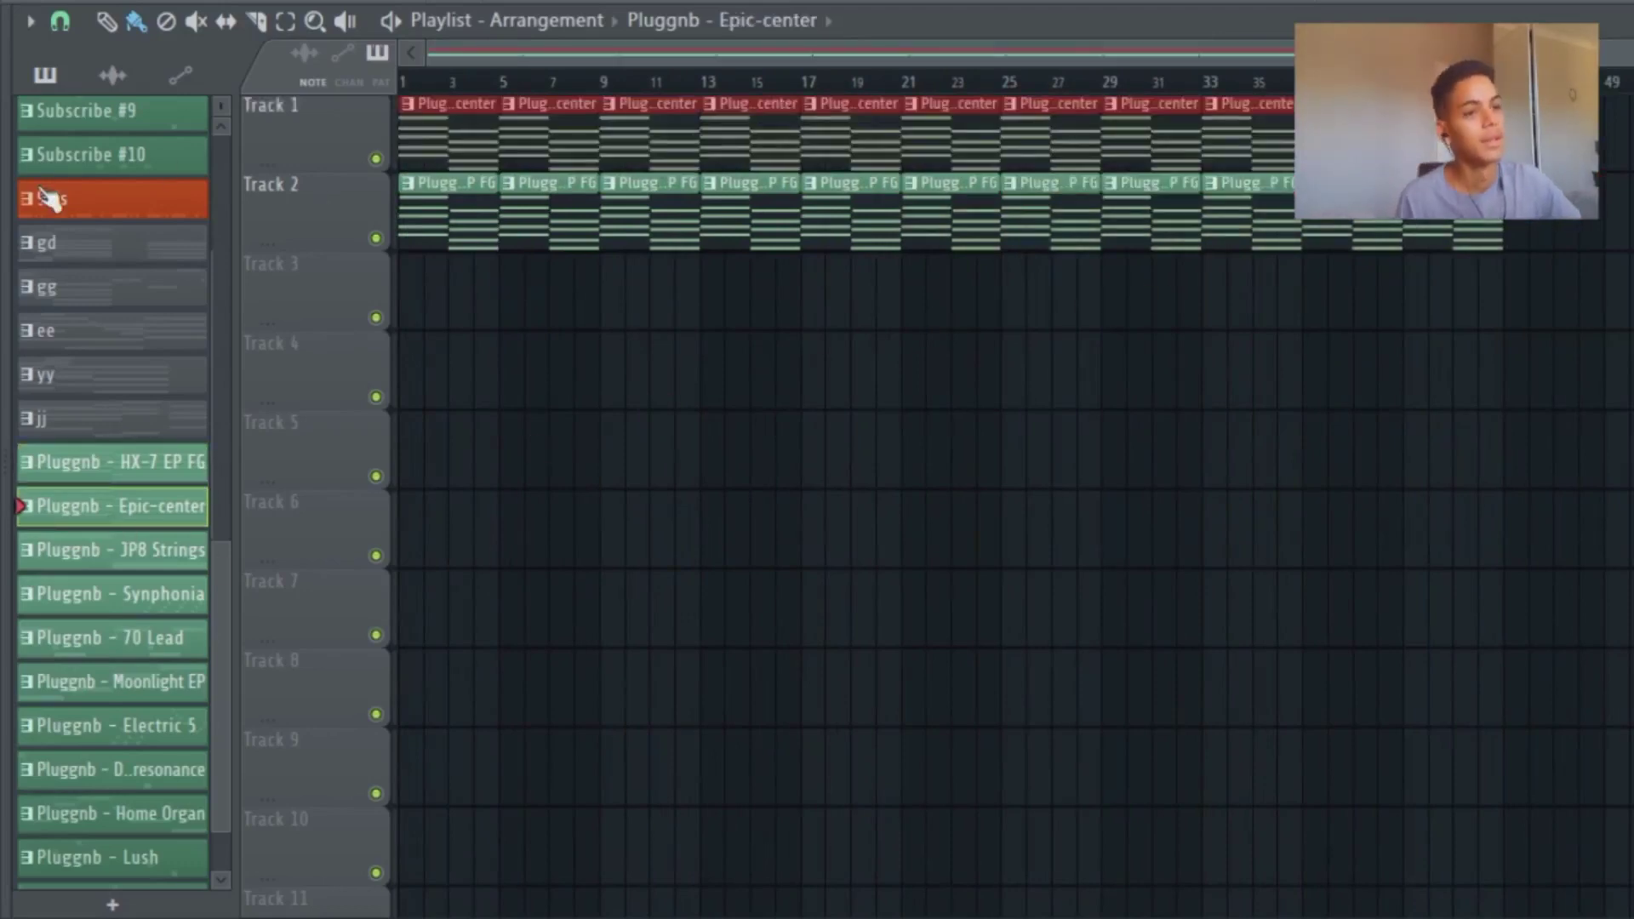
Step: Lay the remaining Pluggnb patterns, from JP8 Strings to Nonsense, along Tracks 3 to 11 and play the arrangement
left_click(190, 552)
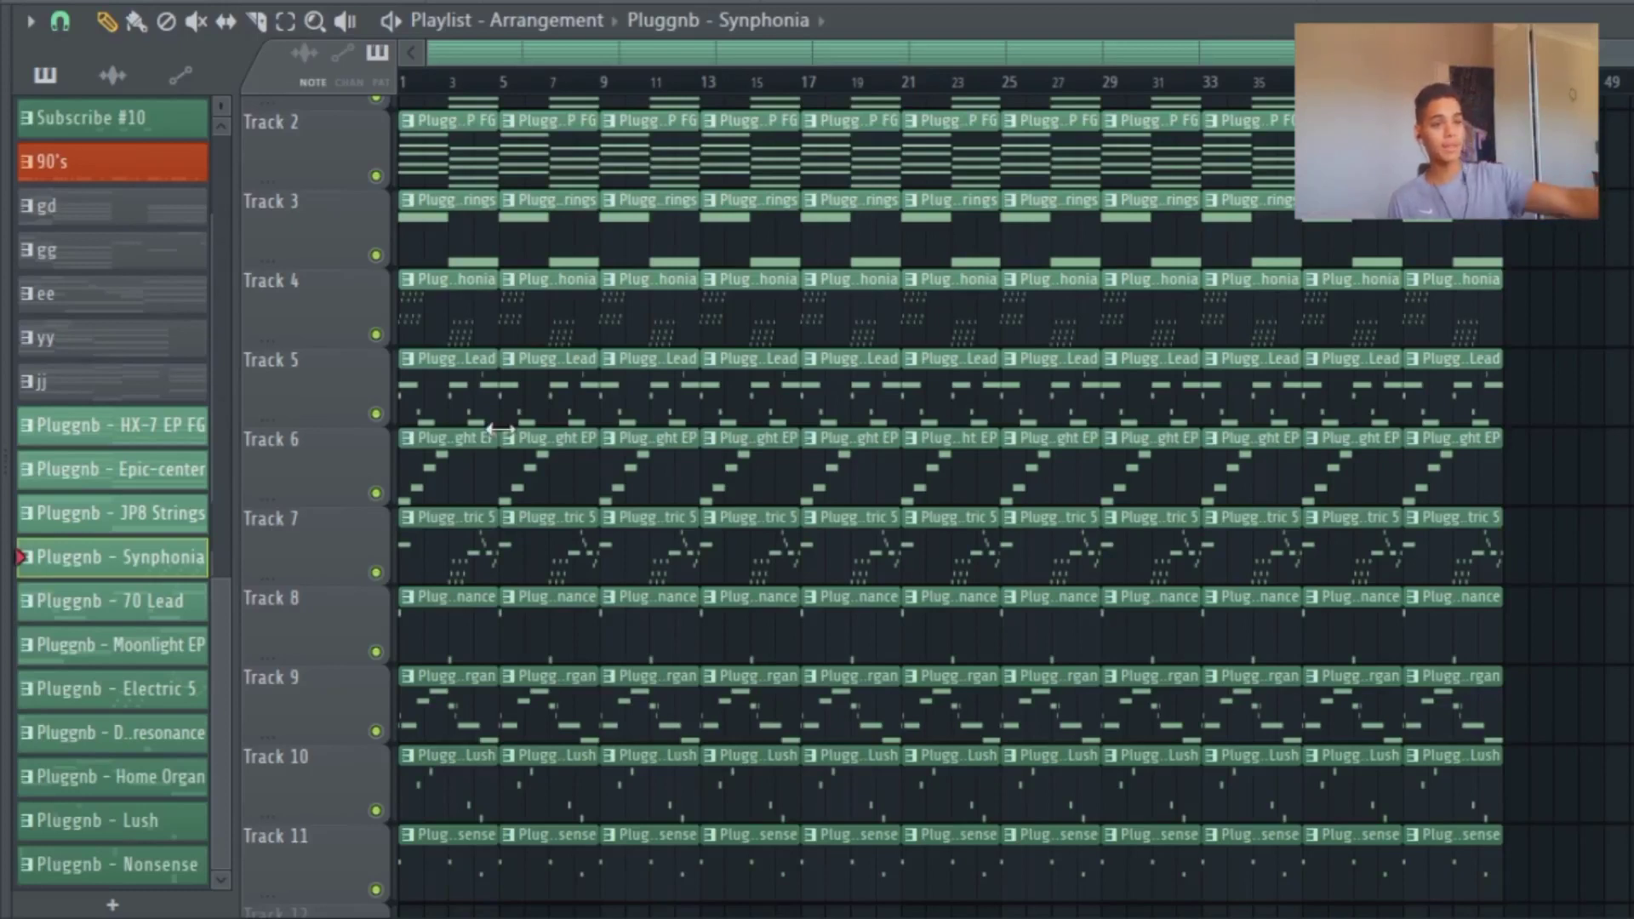
key("space")
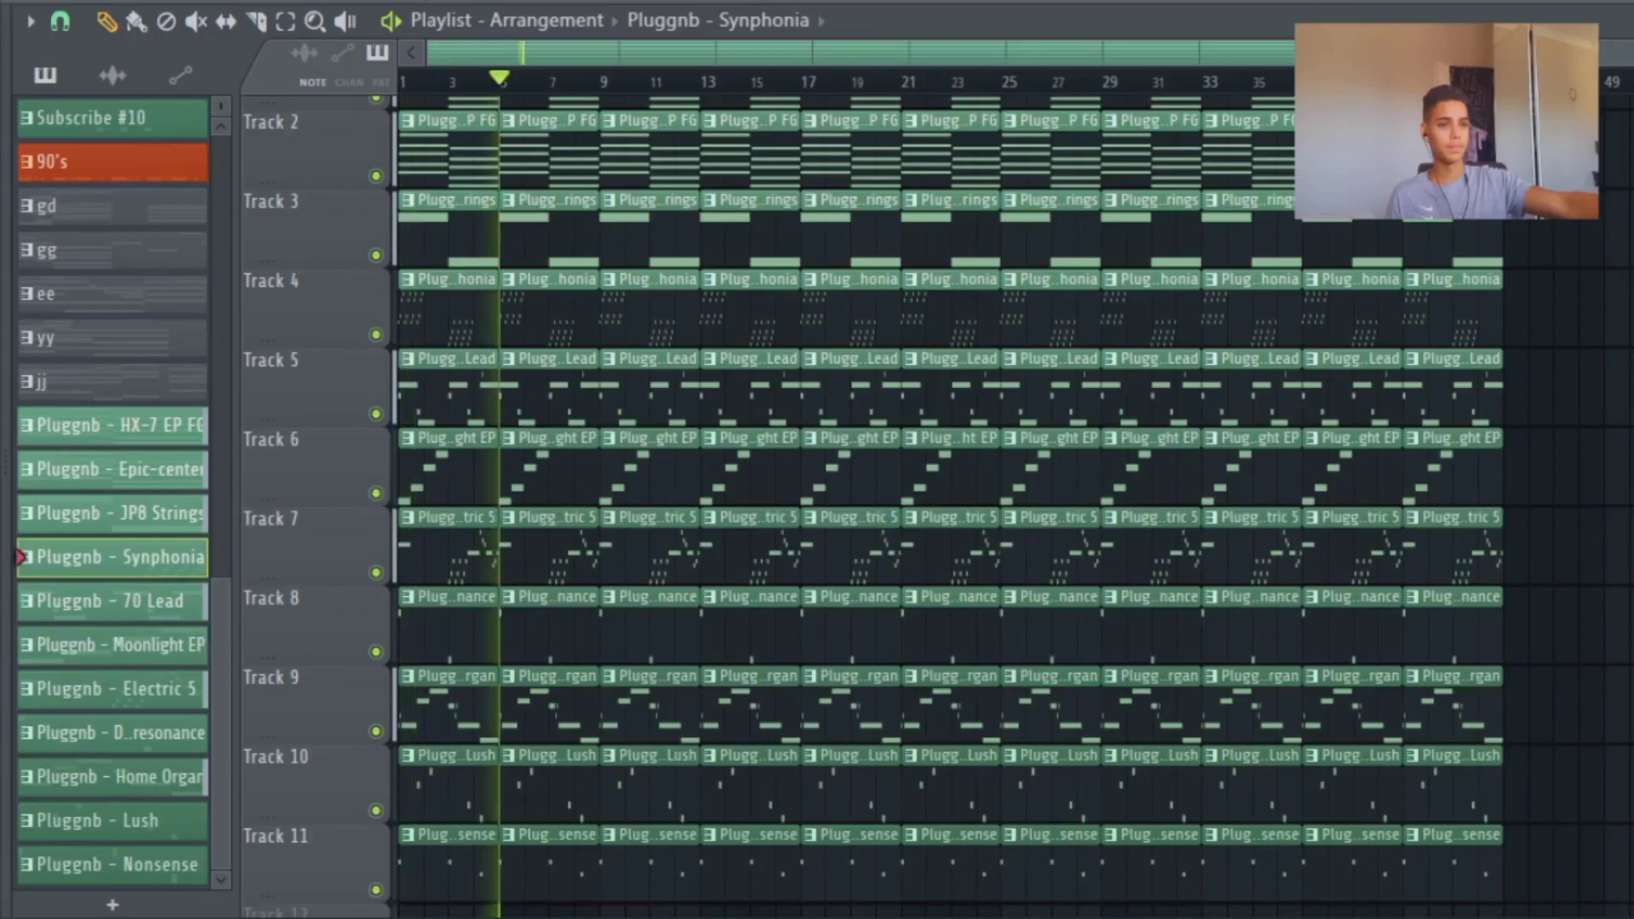
key("space")
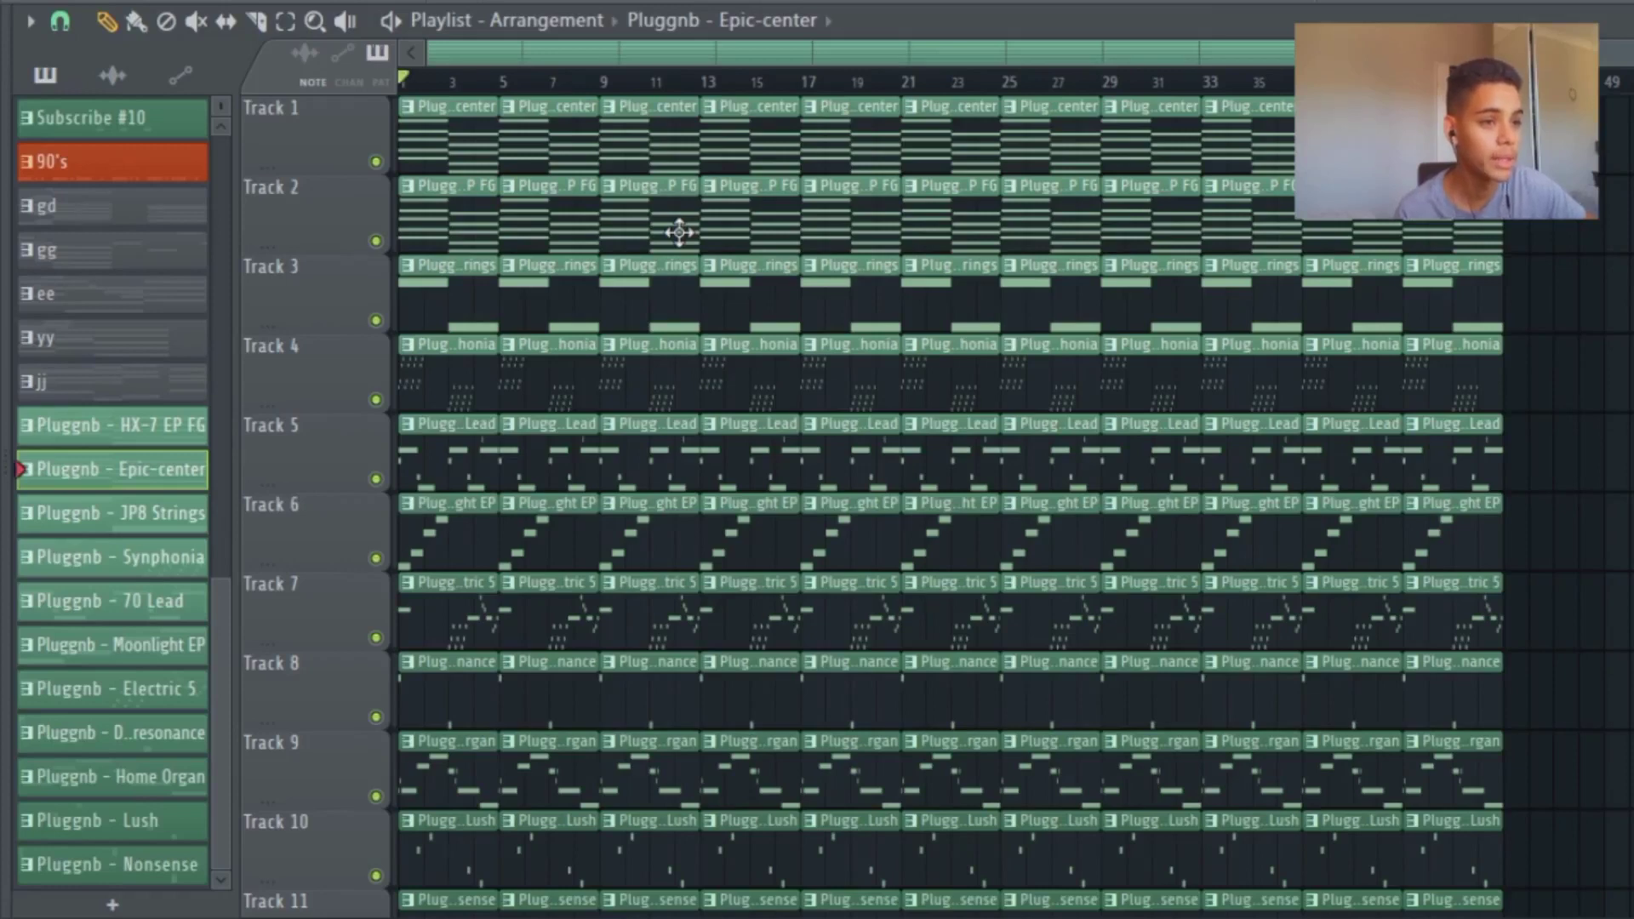
Step: Clear the clips from bars 9–12 on every track except Track 2, and from bars 13–20 on Tracks 3, 5 and 7
left_click_drag(679, 231, 768, 540)
scroll(844, 383, "down", 2)
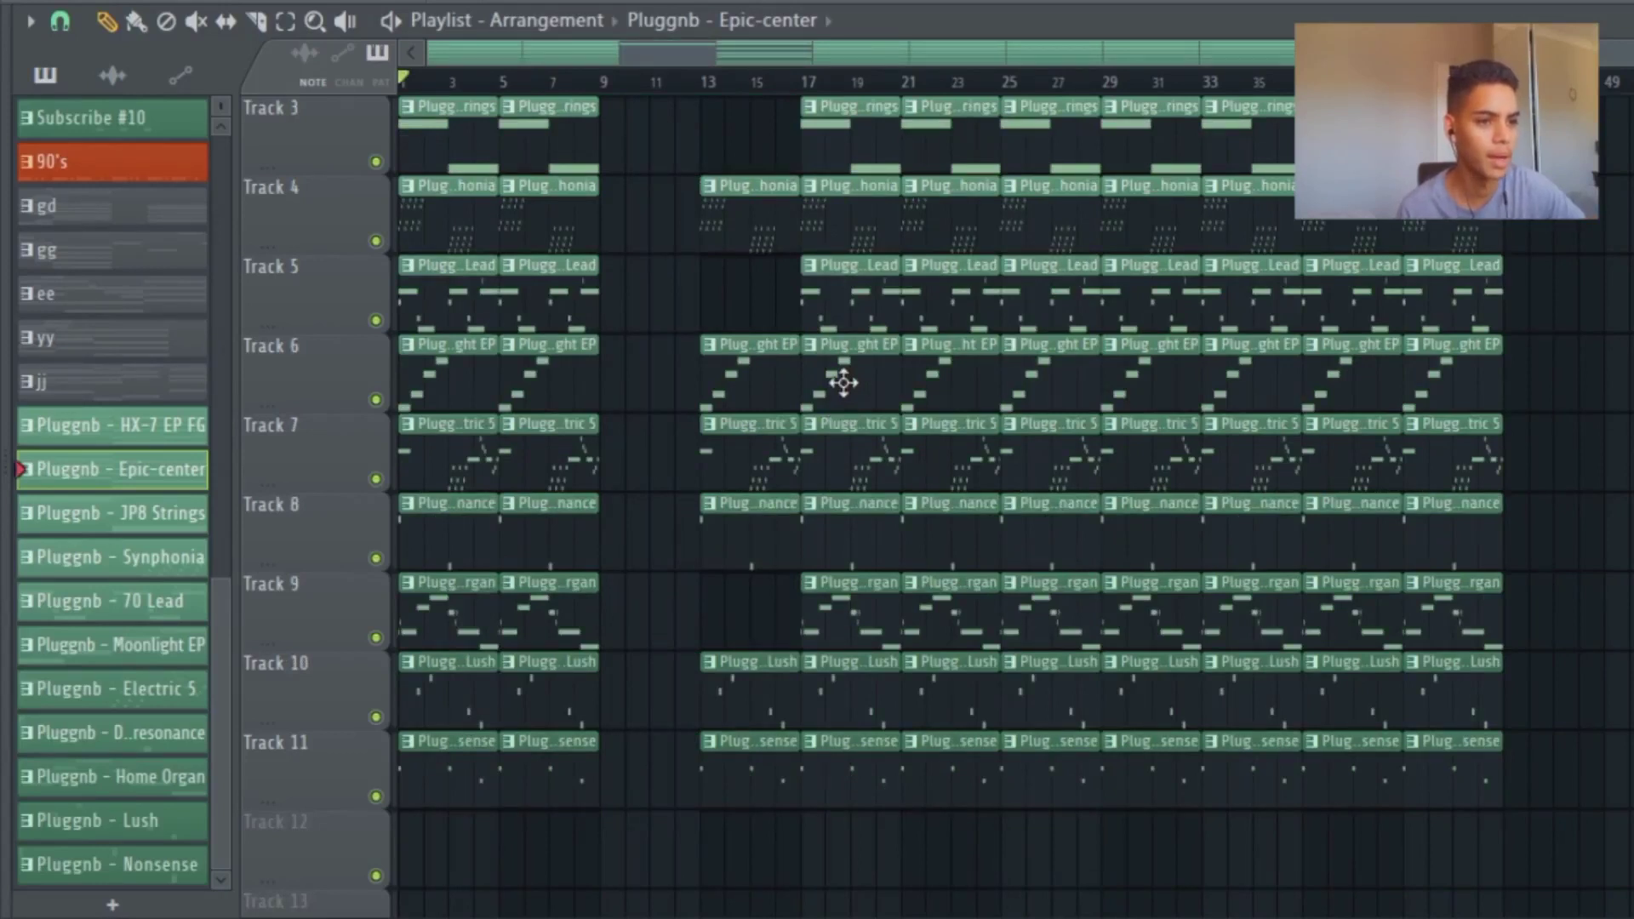
scroll(844, 383, "up", 1)
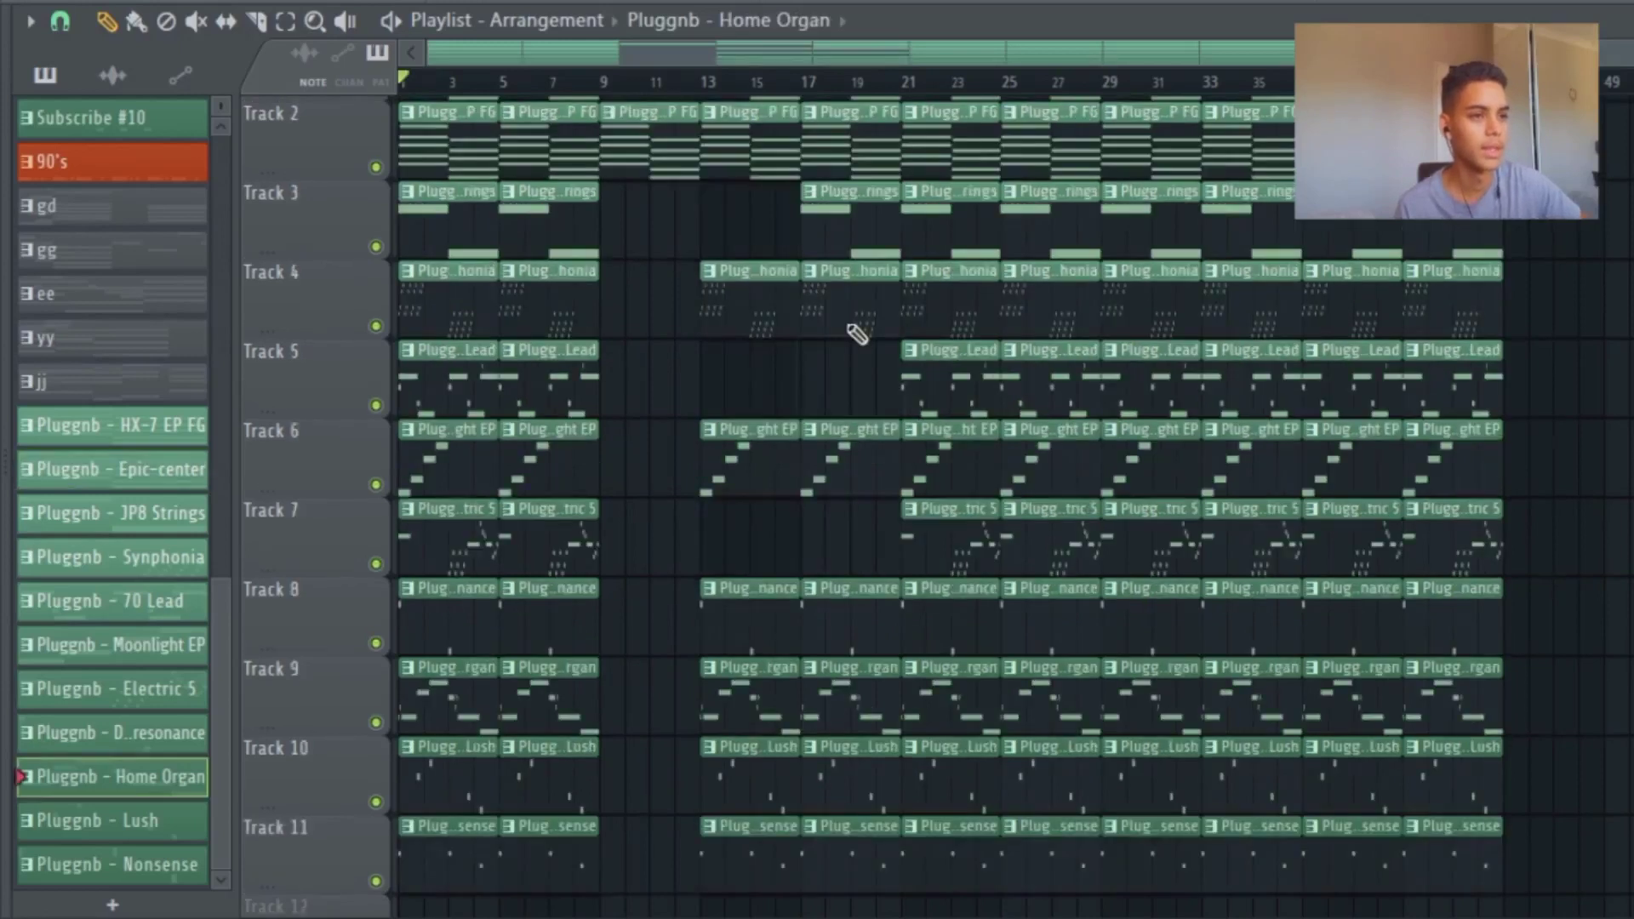
scroll(857, 335, "up", 1)
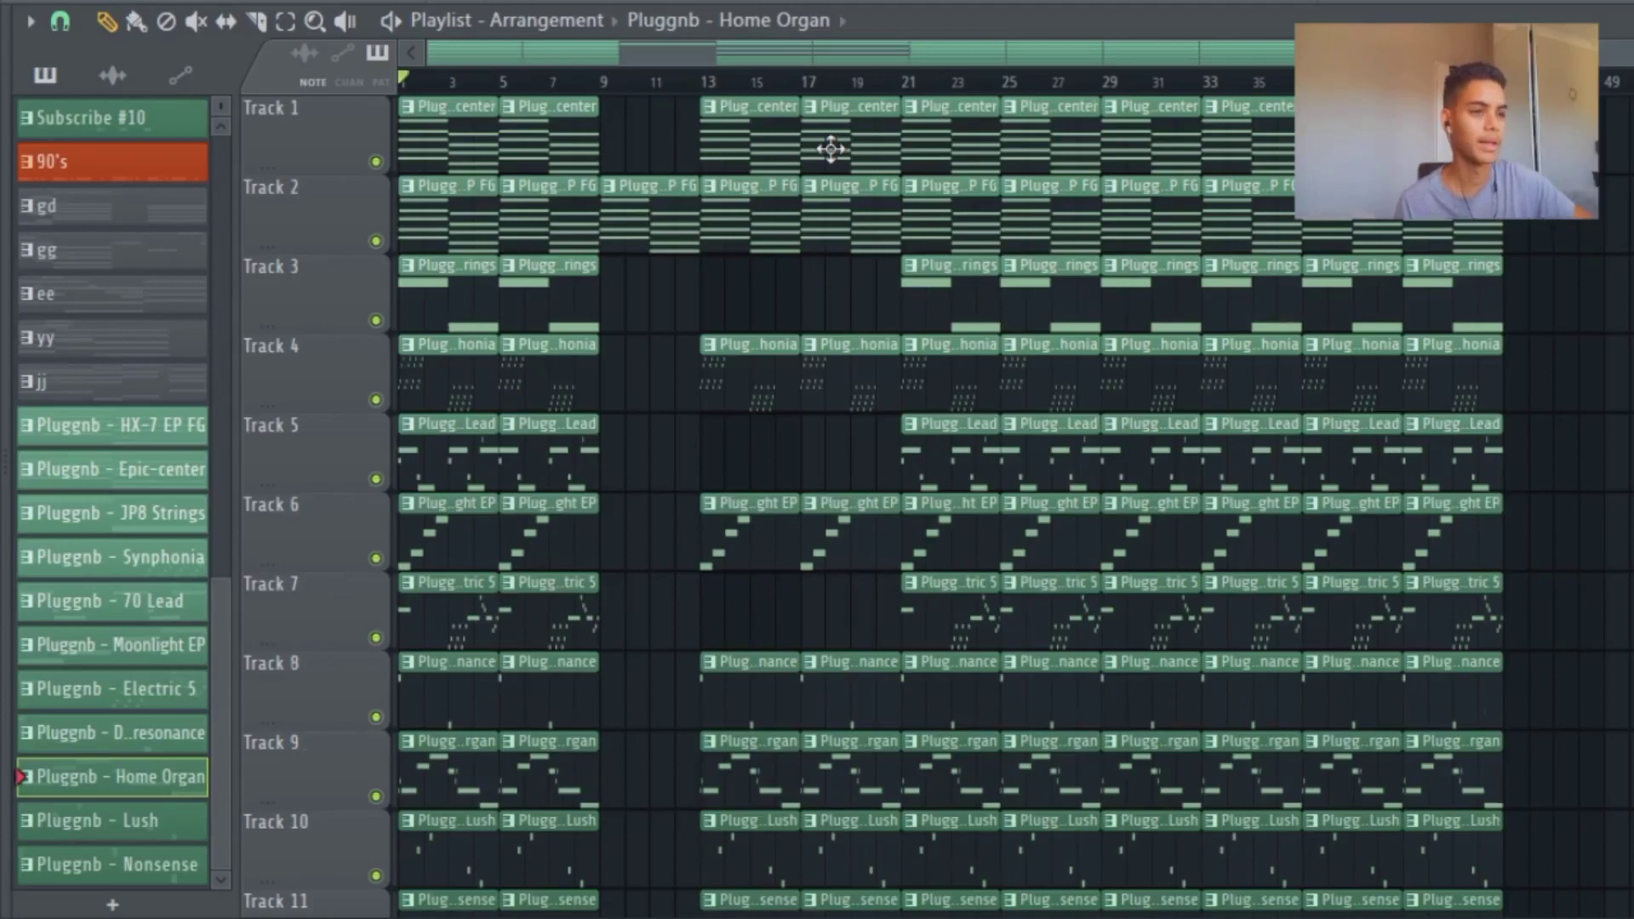
Step: Clear bars 21–28 on Tracks 4, 6 and 8 to 11, and delete the 70 Lead clips in bars 37–44 of Track 5
scroll(831, 150, "down", 1)
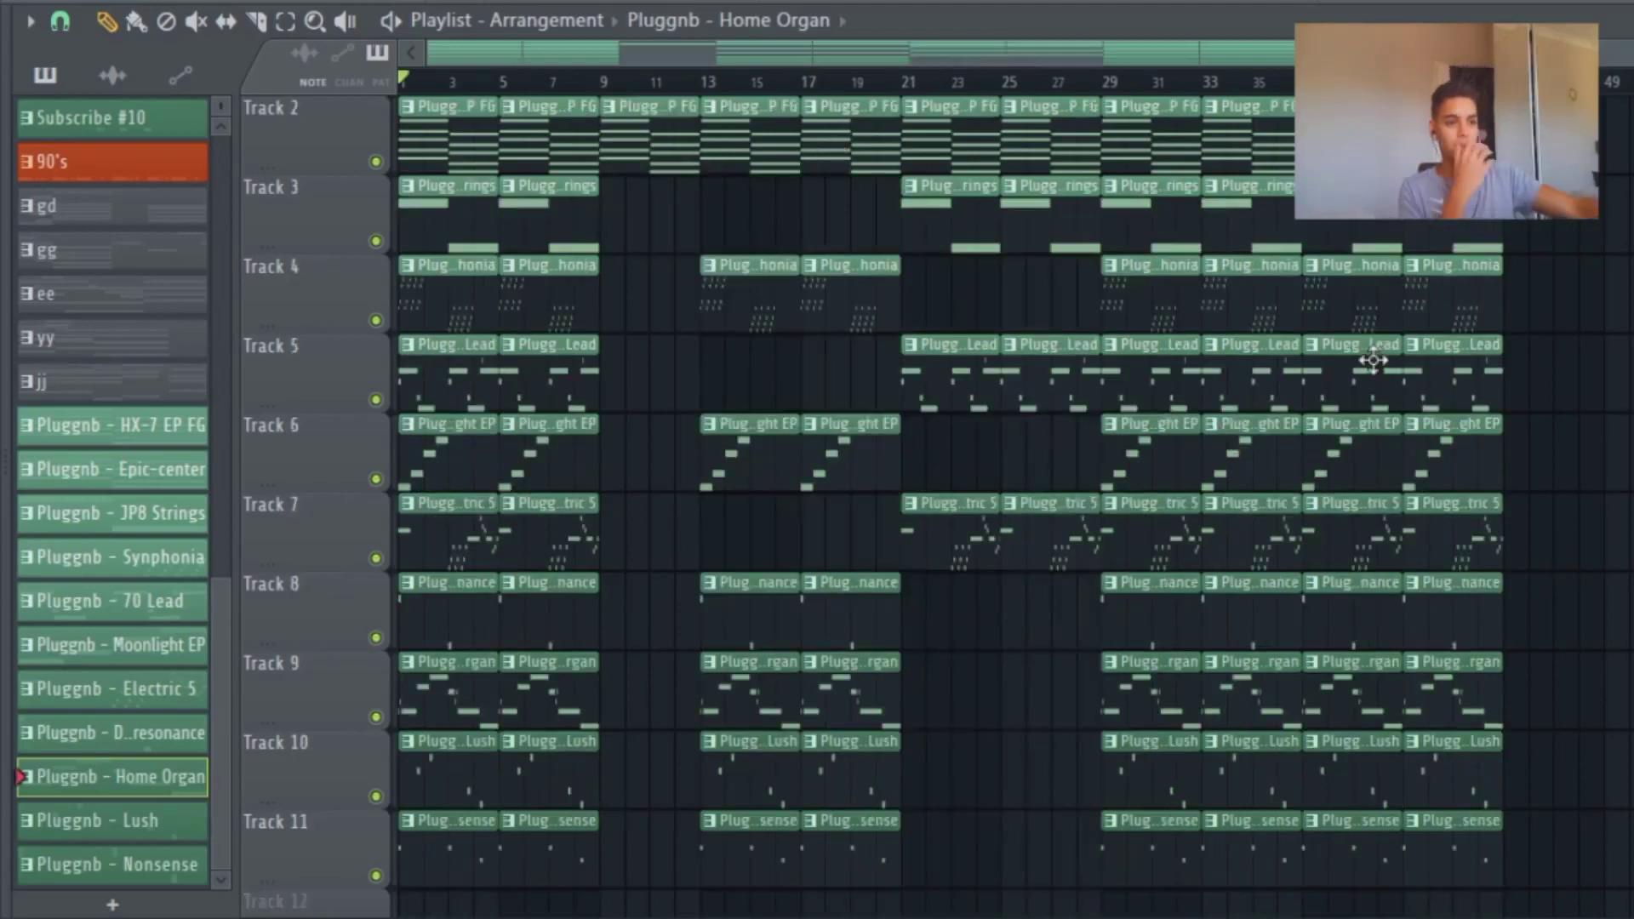
scroll(1251, 256, "up", 1)
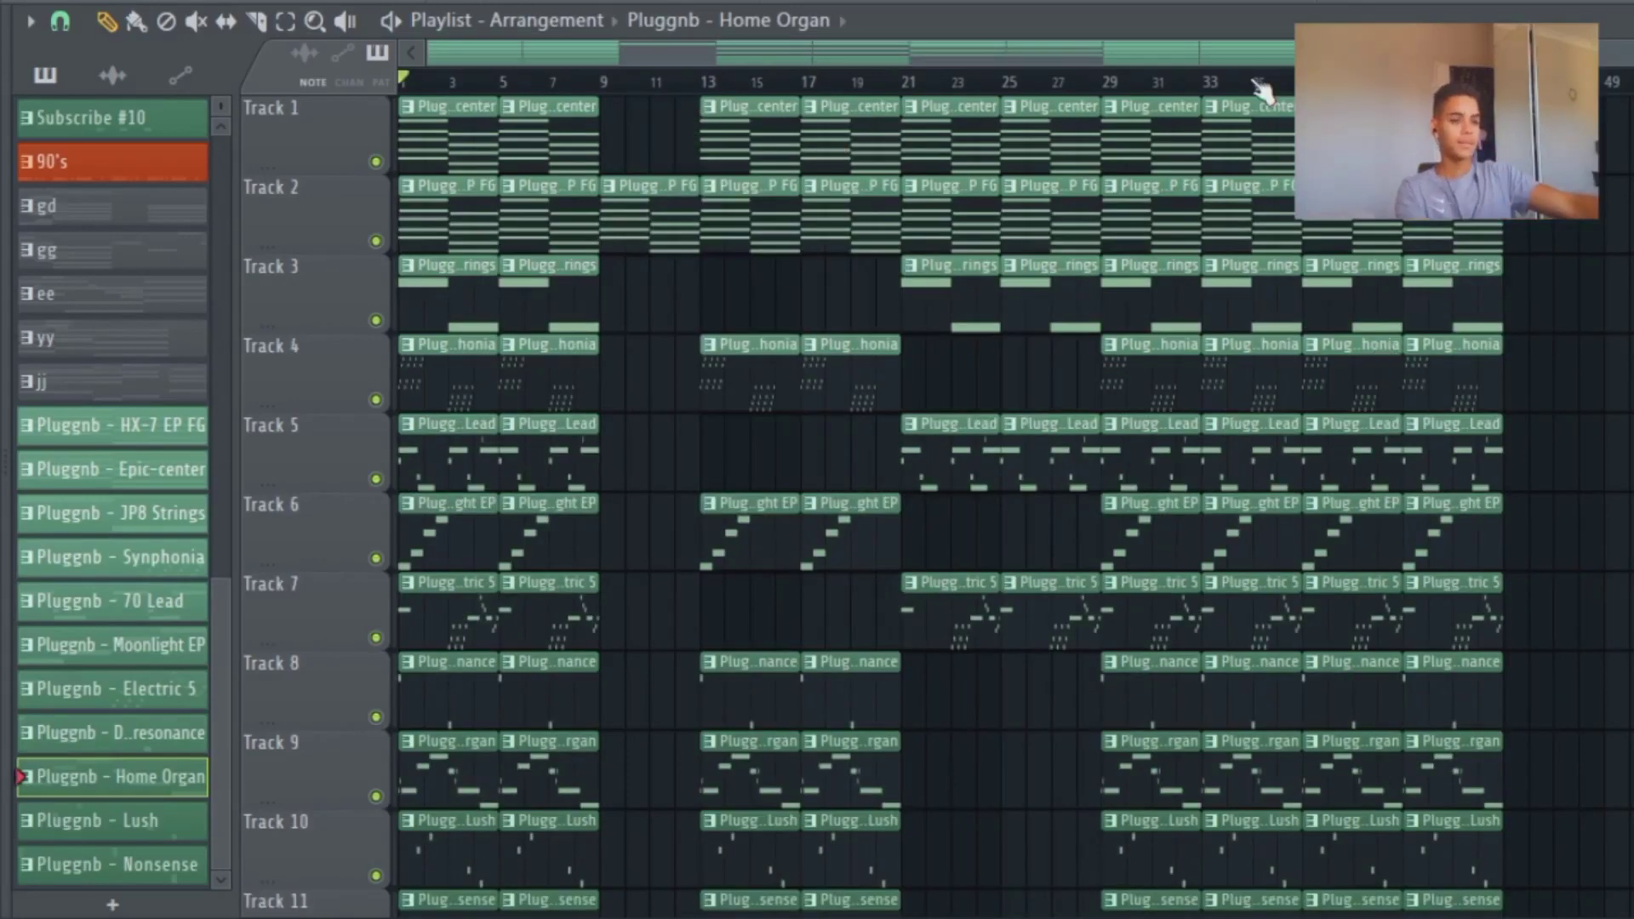
scroll(802, 299, "right", 1)
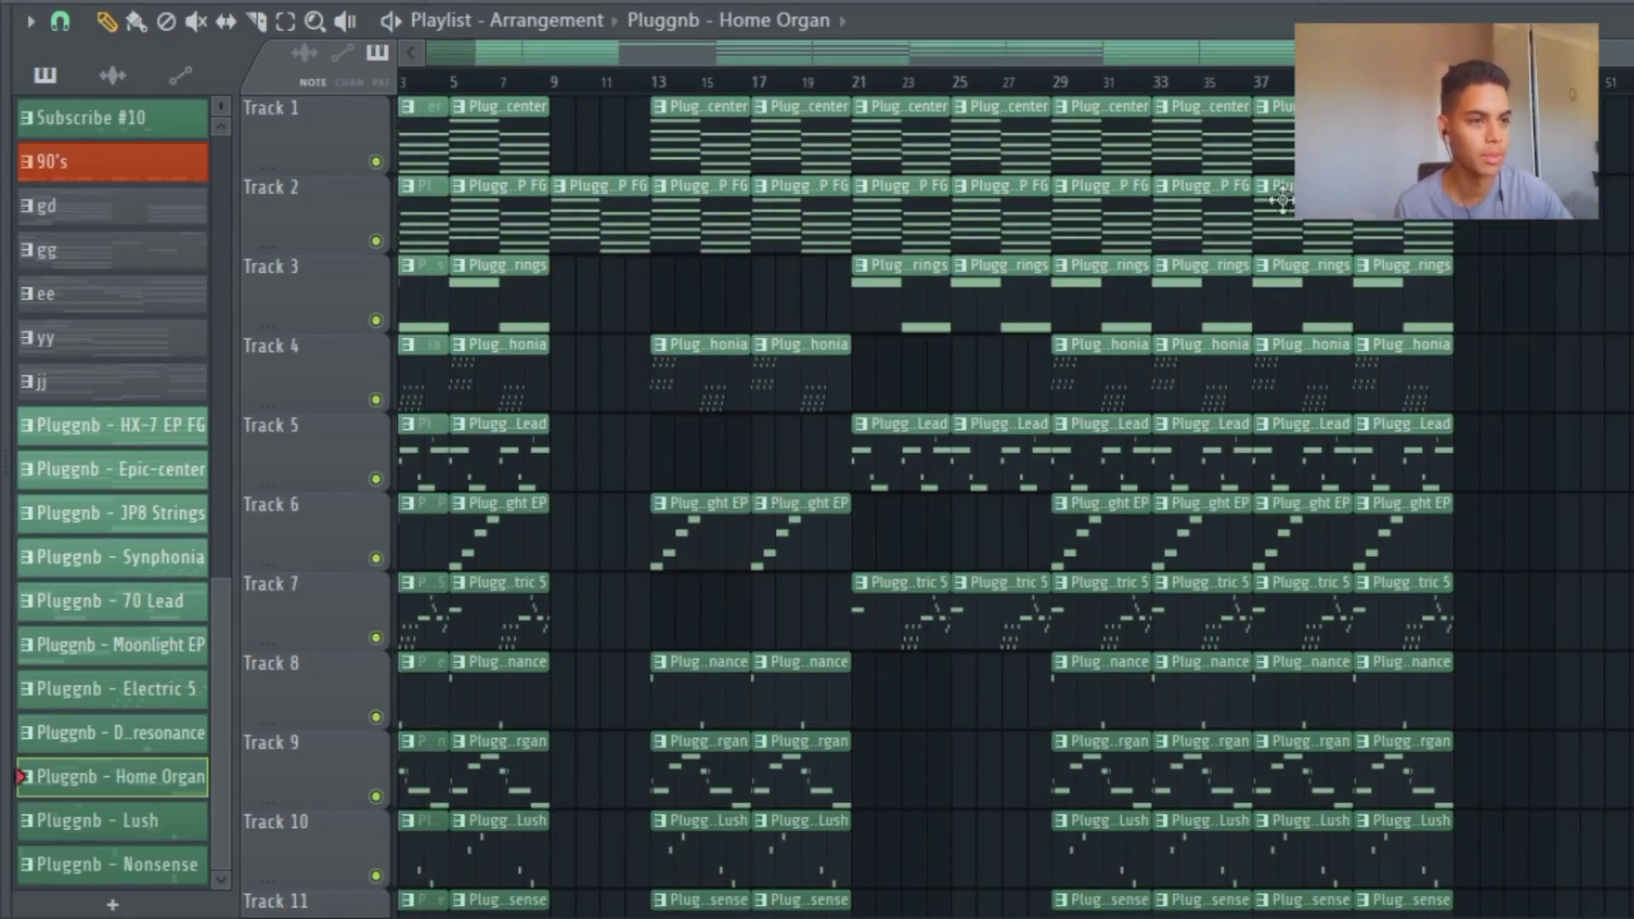
scroll(981, 289, "right", 3)
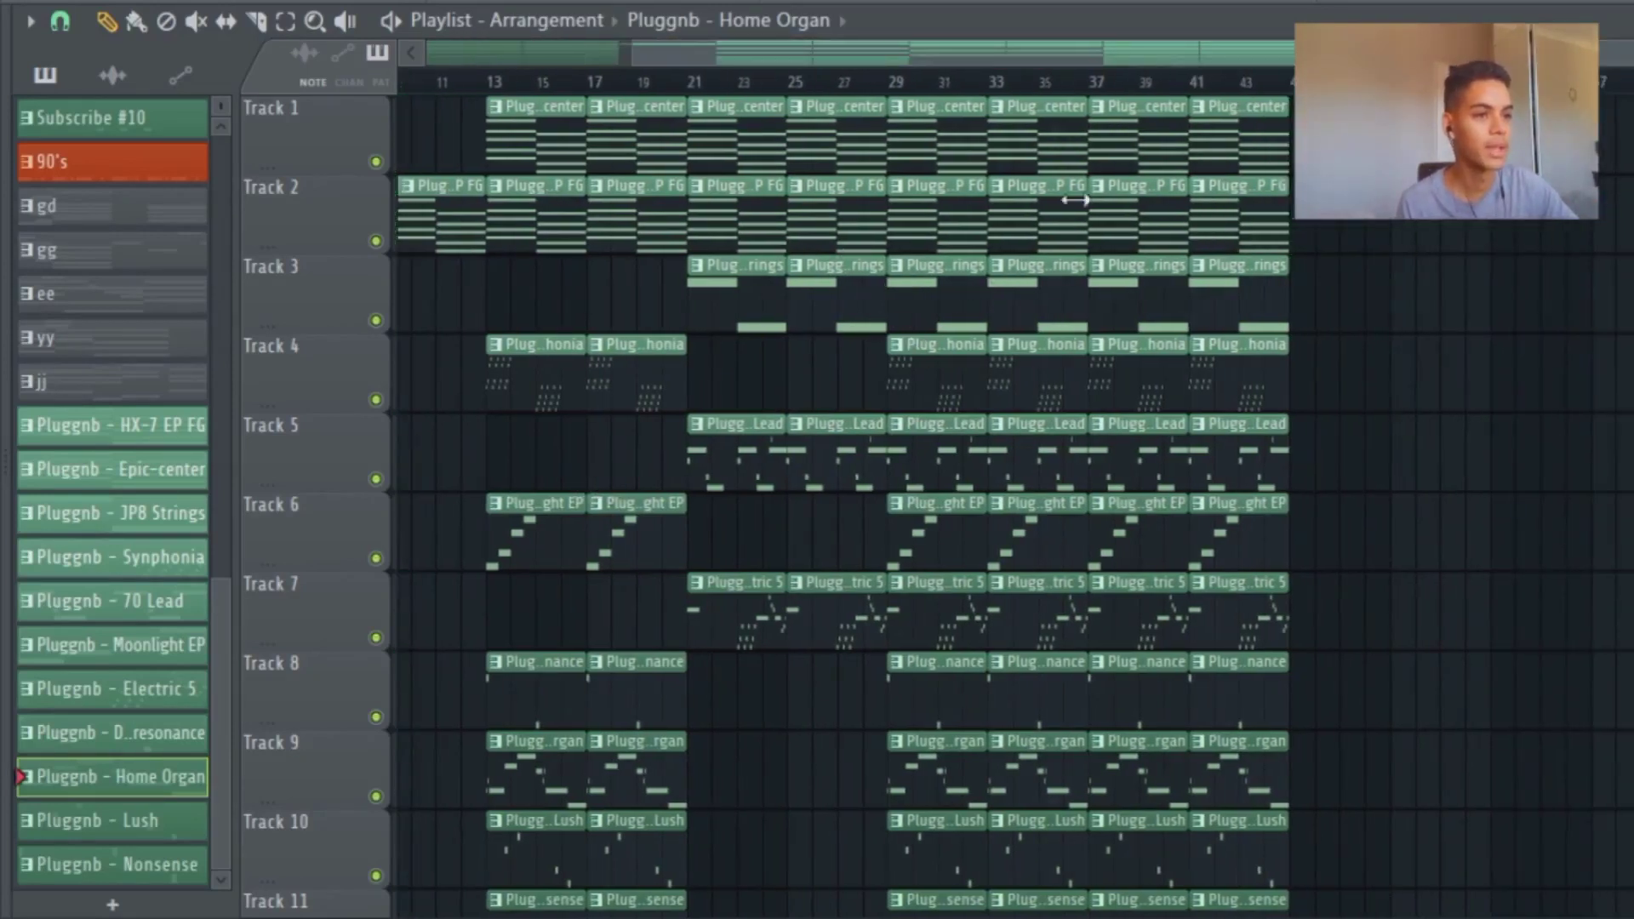
right_click(1129, 460)
right_click(1239, 460)
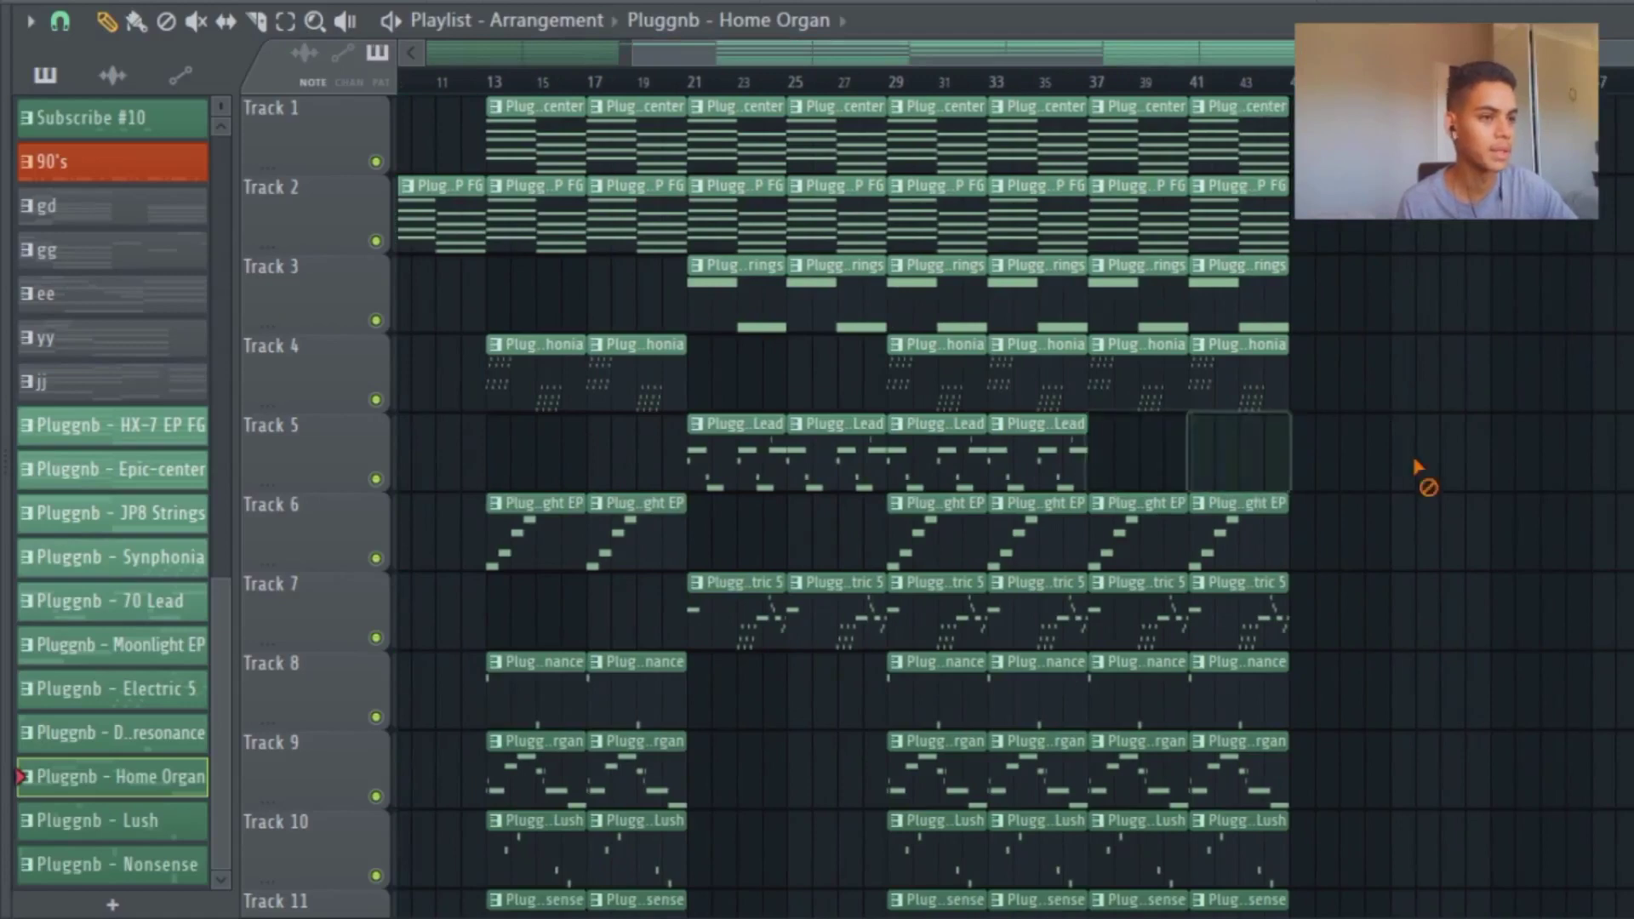
Step: Copy the clips of bars 29–44 on all tracks and place the copy in bars 45–60
scroll(1004, 481, "left", 4)
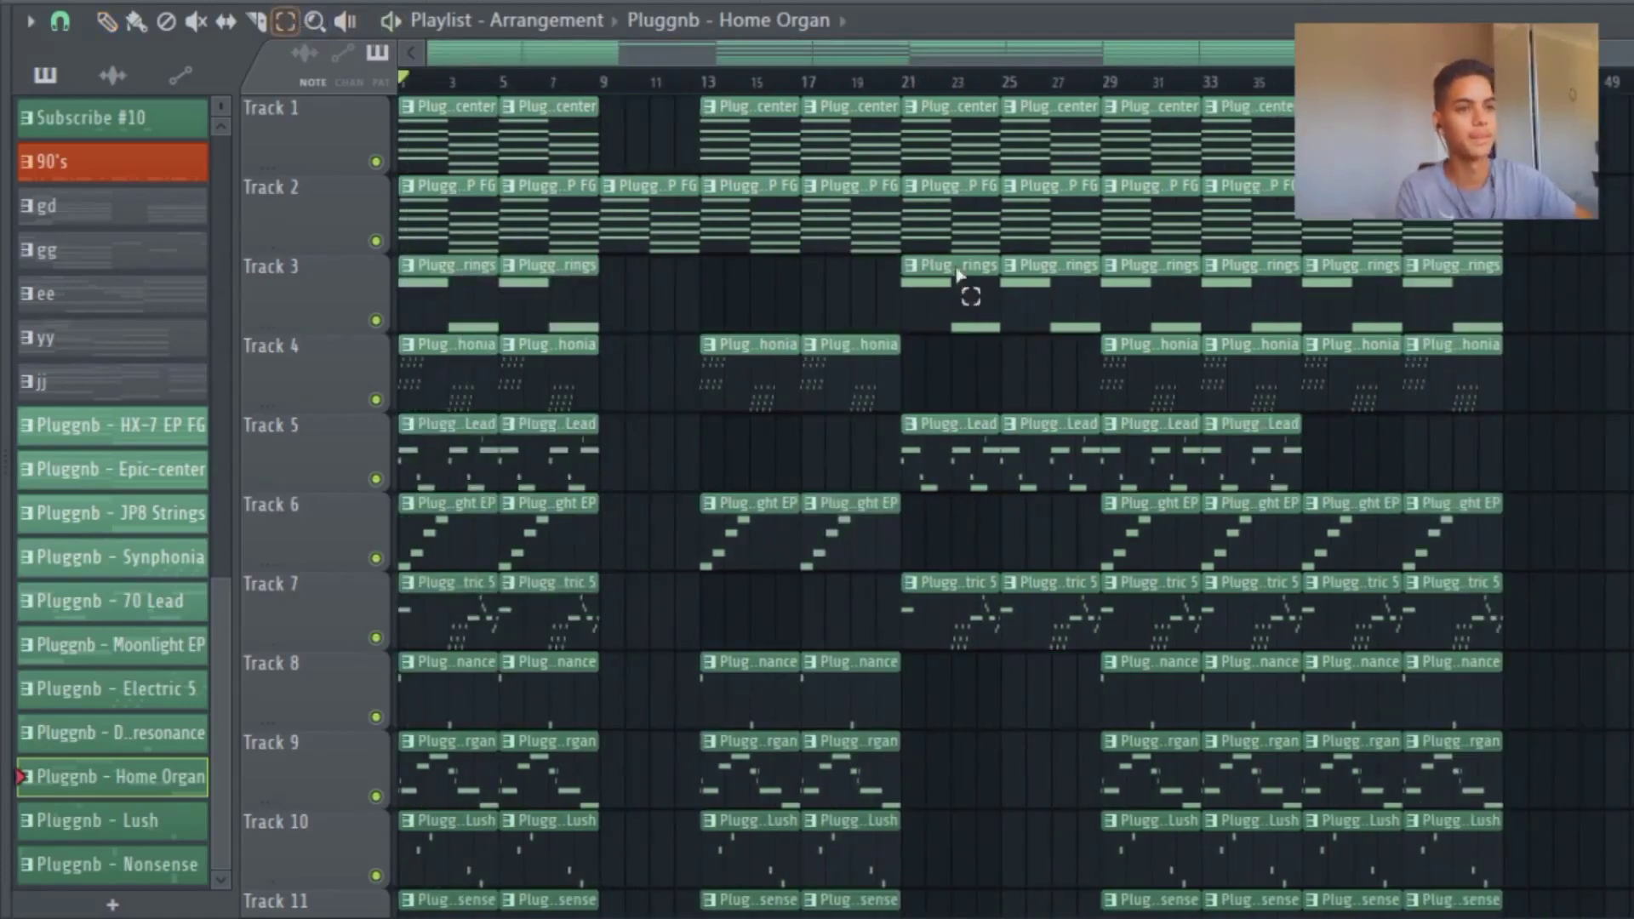
left_click_drag(1496, 108, 1183, 830)
key("ctrl+c")
key("ctrl+v")
left_click(106, 21)
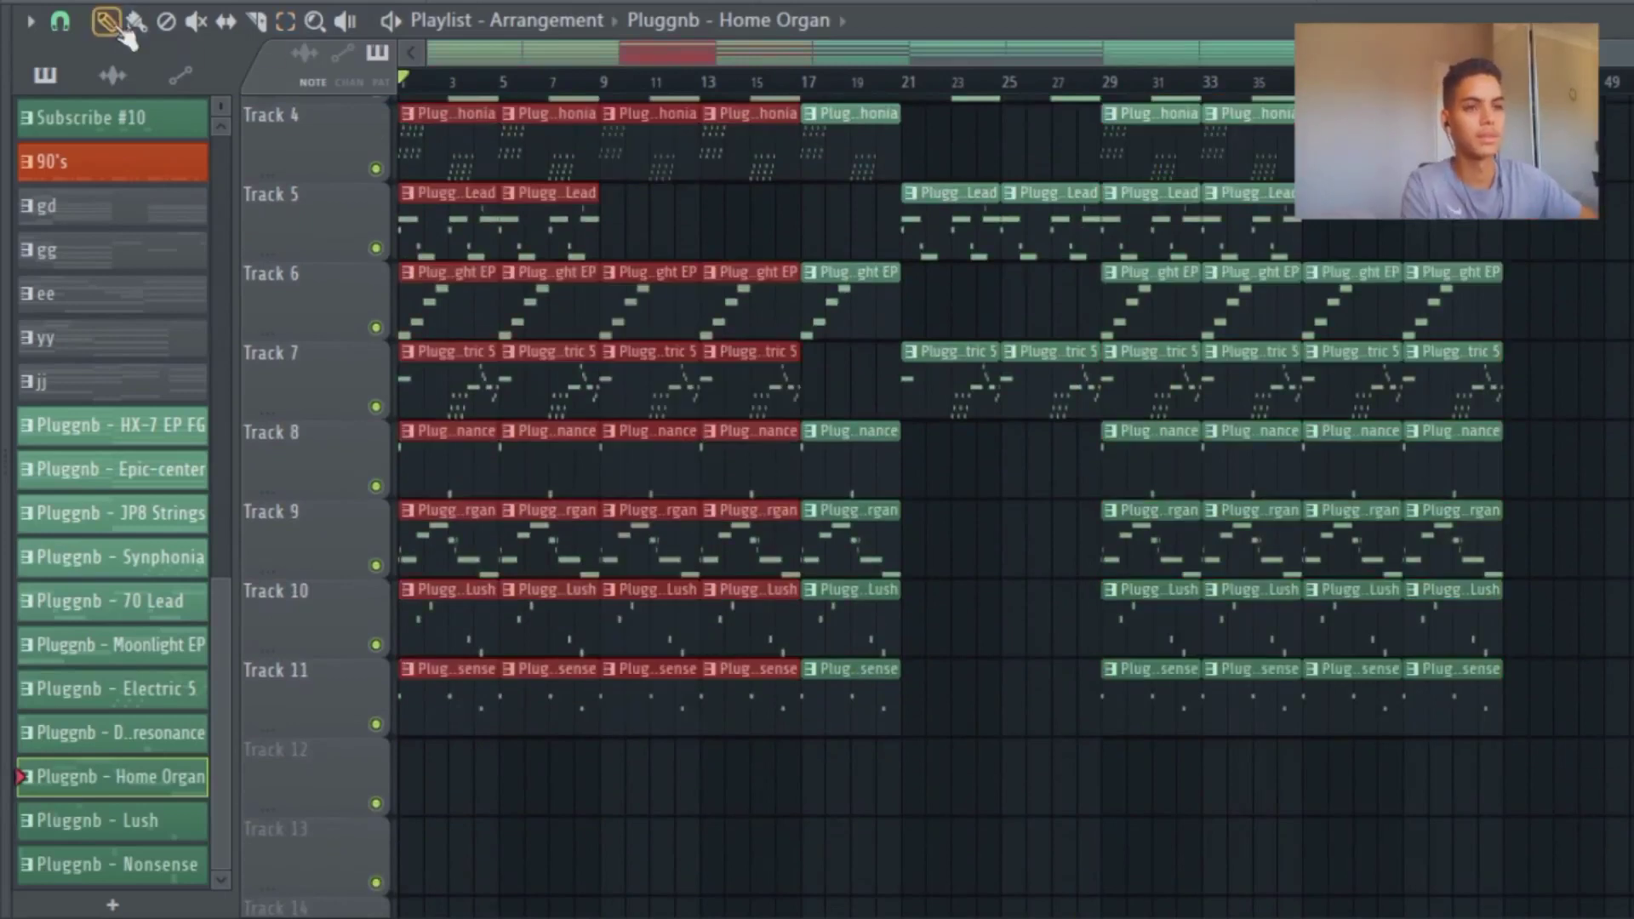
mouse_move(437, 310)
left_mouse_down()
mouse_move(191, 312)
mouse_move(1526, 392)
mouse_move(1594, 257)
mouse_move(1556, 228)
left_mouse_up()
scroll(1628, 295, "down", 1)
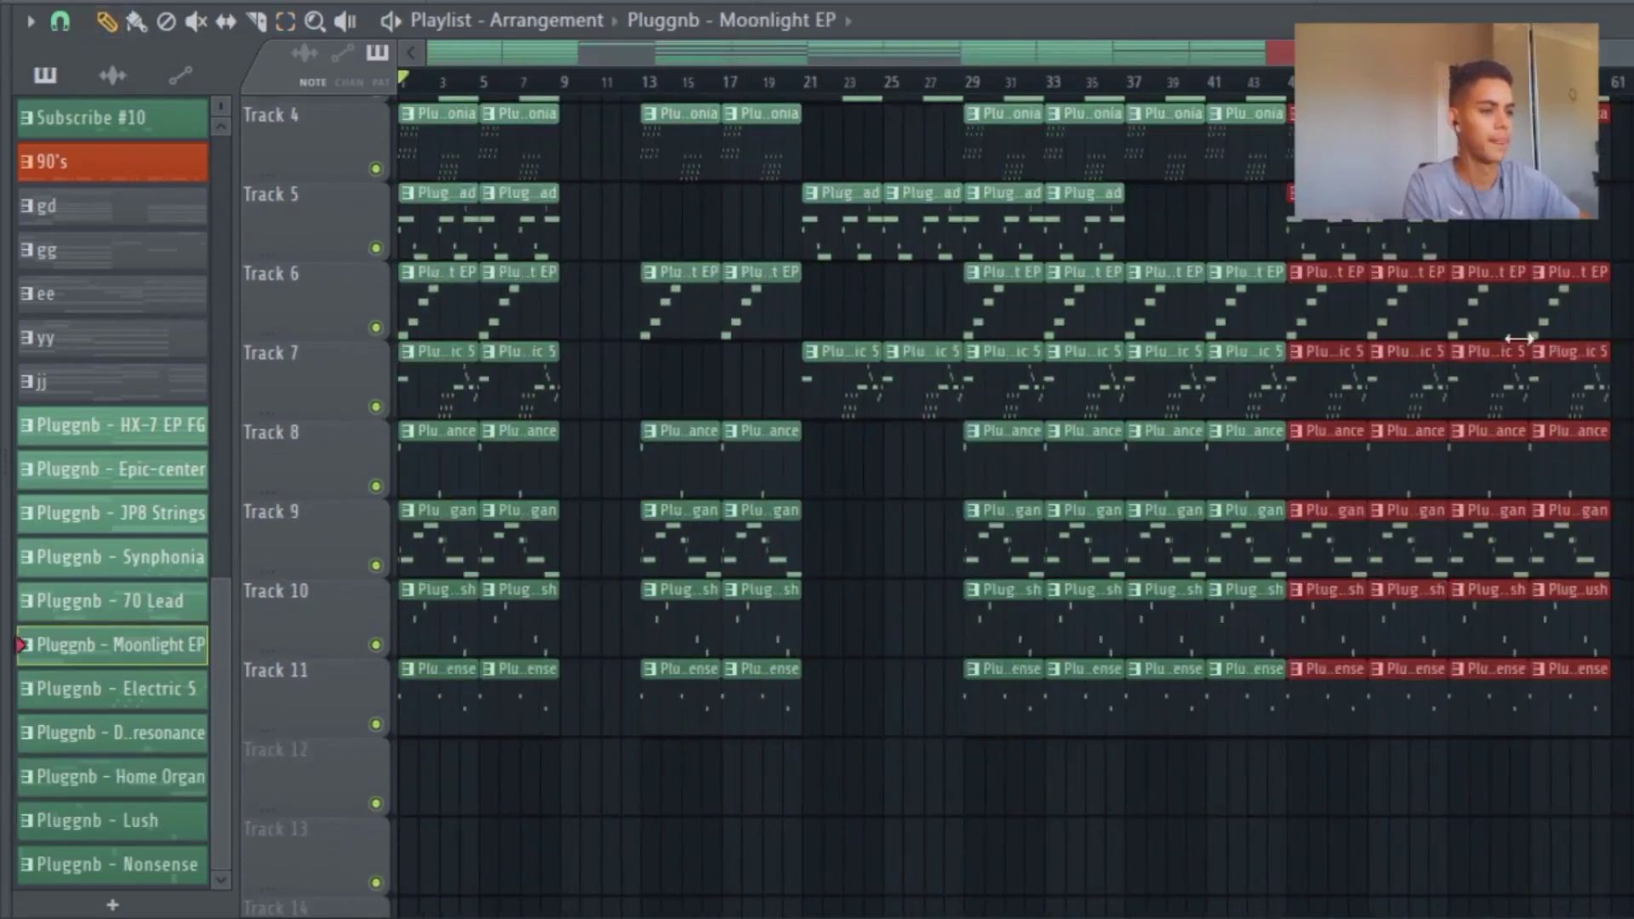
left_click_drag(1248, 65, 1370, 64)
scroll(1327, 315, "up", 3)
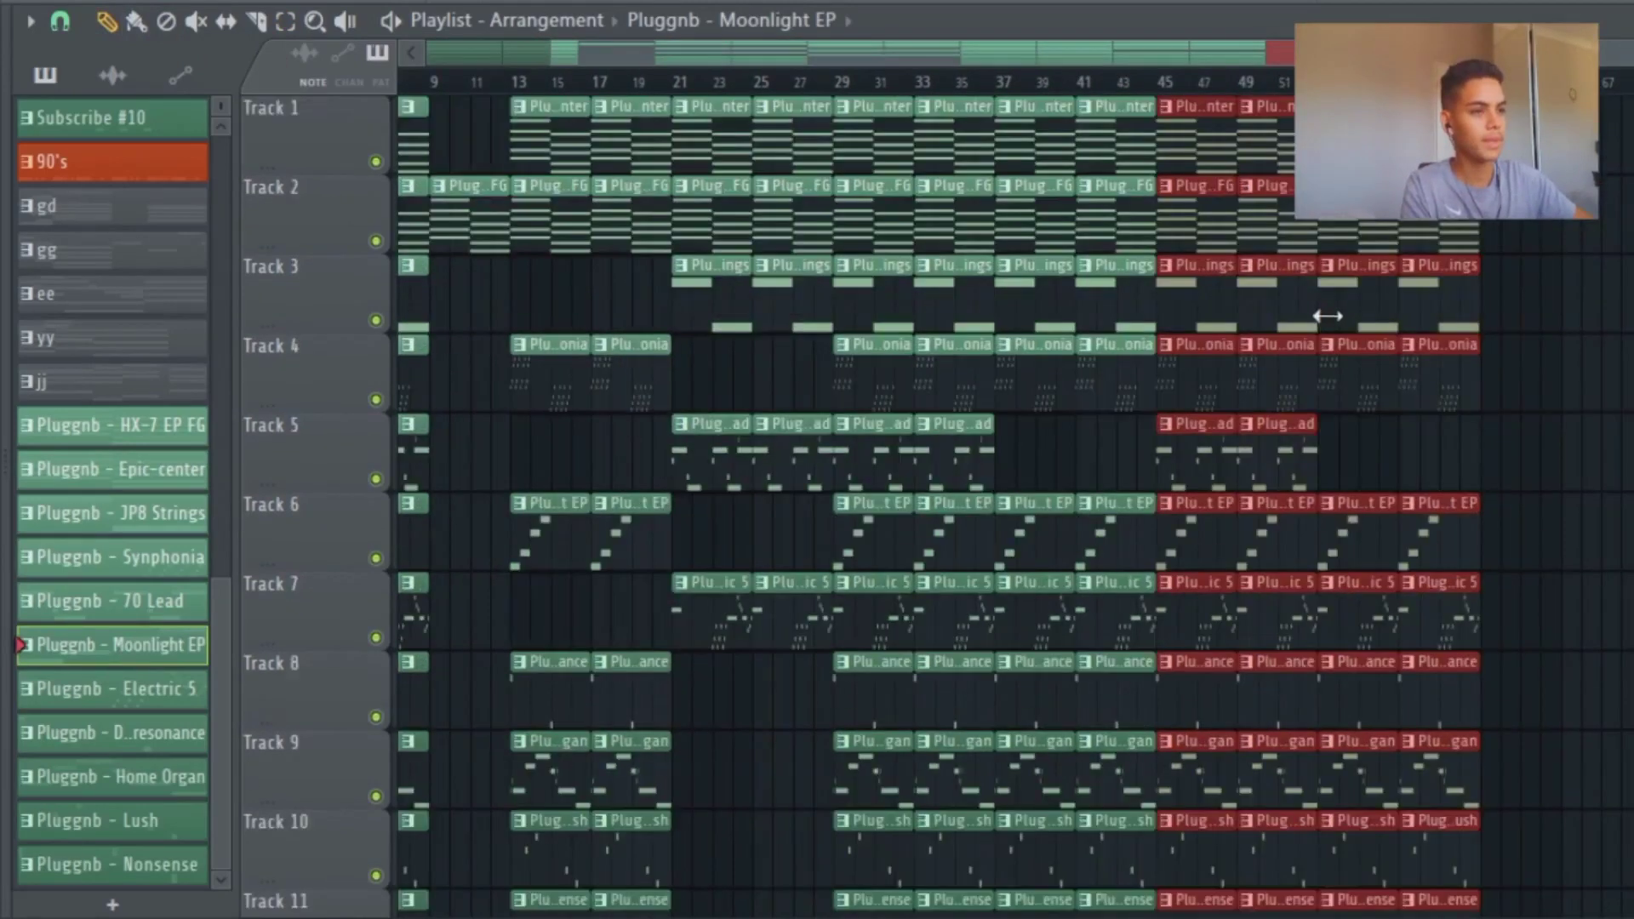
Step: Delete the HX-7 EP FG clips from bar 45 onward on Track 2 and the Synphonia clips in bars 45–52 on Track 4
right_click(1189, 230)
right_click(1194, 235)
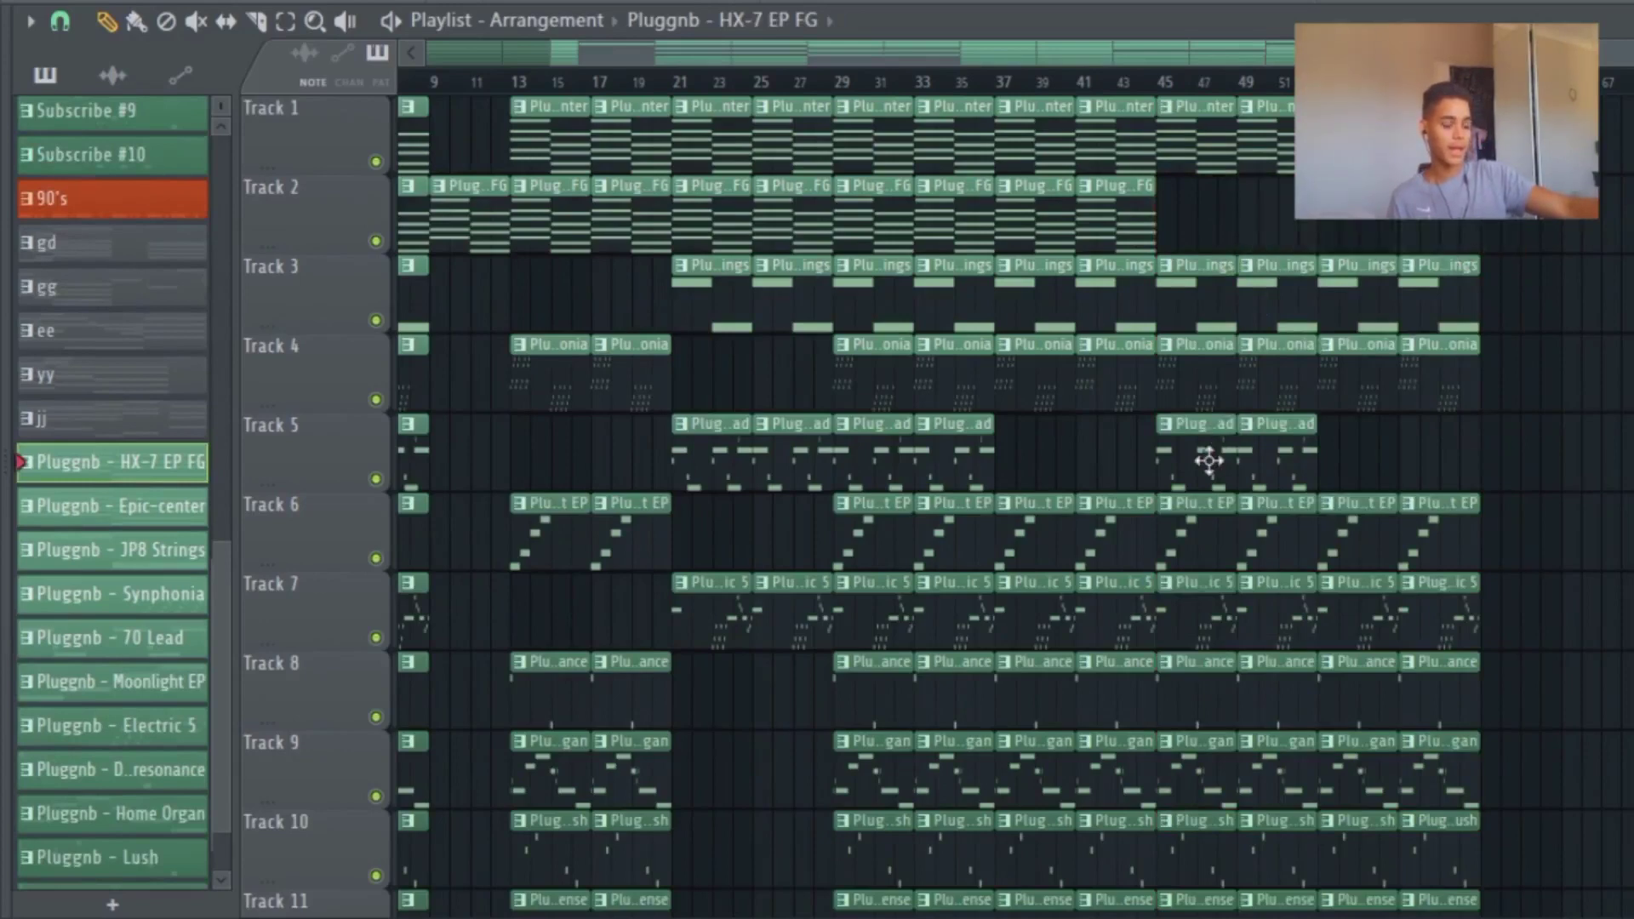
right_click(1196, 390)
right_click(1277, 405)
Step: Delete the clips in bars 45–52 on Tracks 8, 9, 10 and 11
scroll(1265, 475, "down", 3)
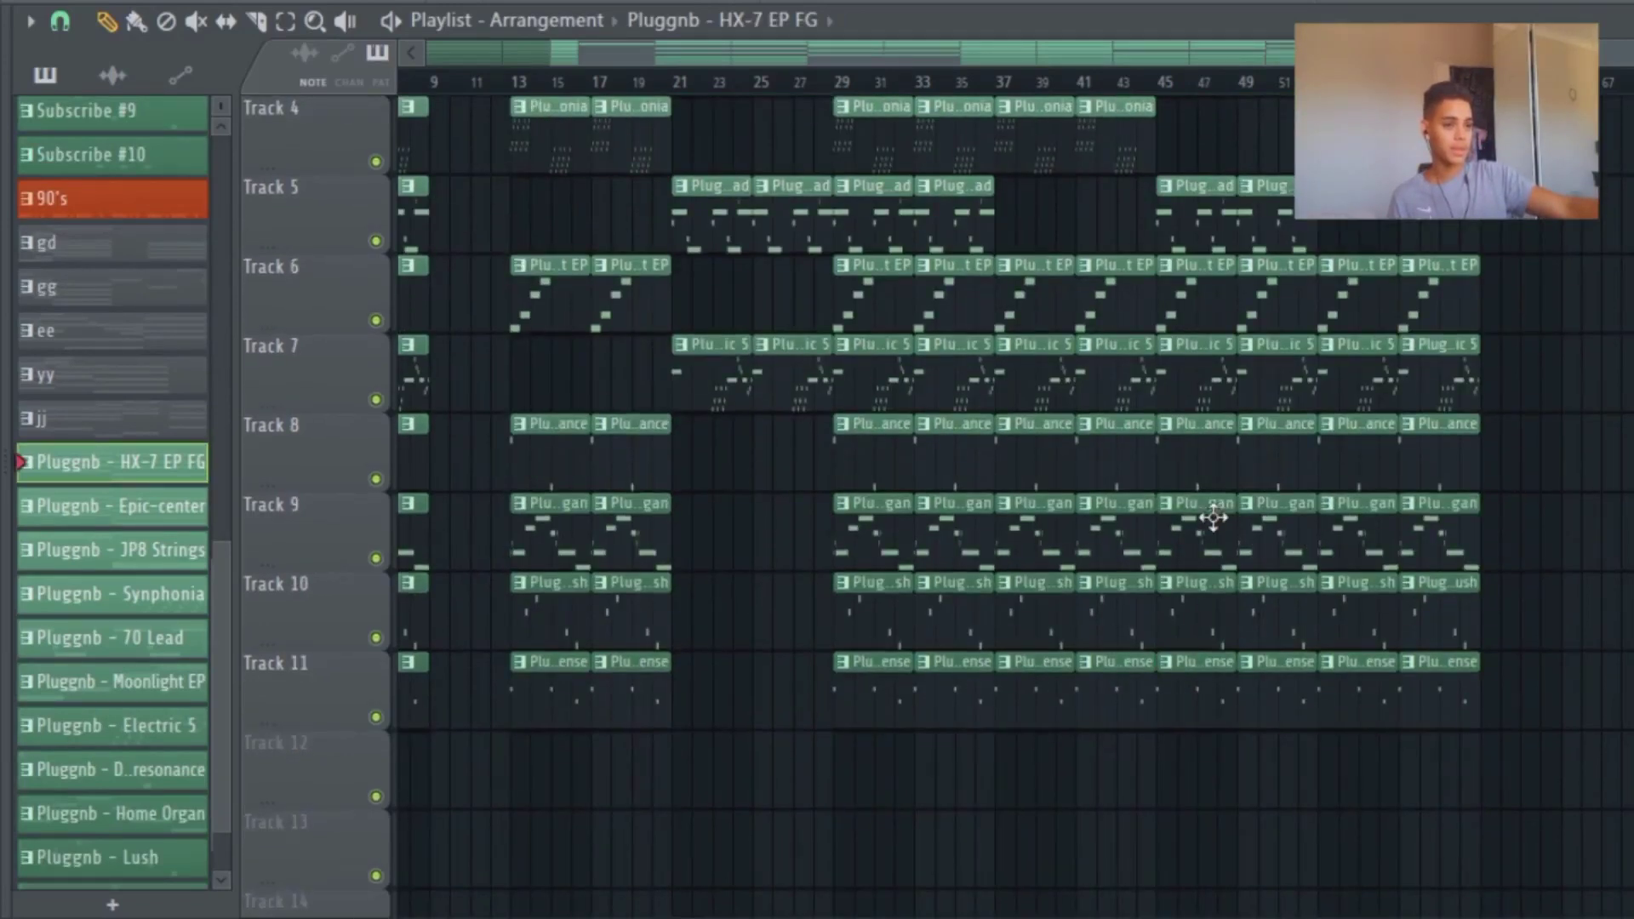
right_click(1276, 464)
right_click(1196, 460)
right_click(1216, 545)
right_click(1196, 613)
right_click(1196, 689)
right_click(1285, 630)
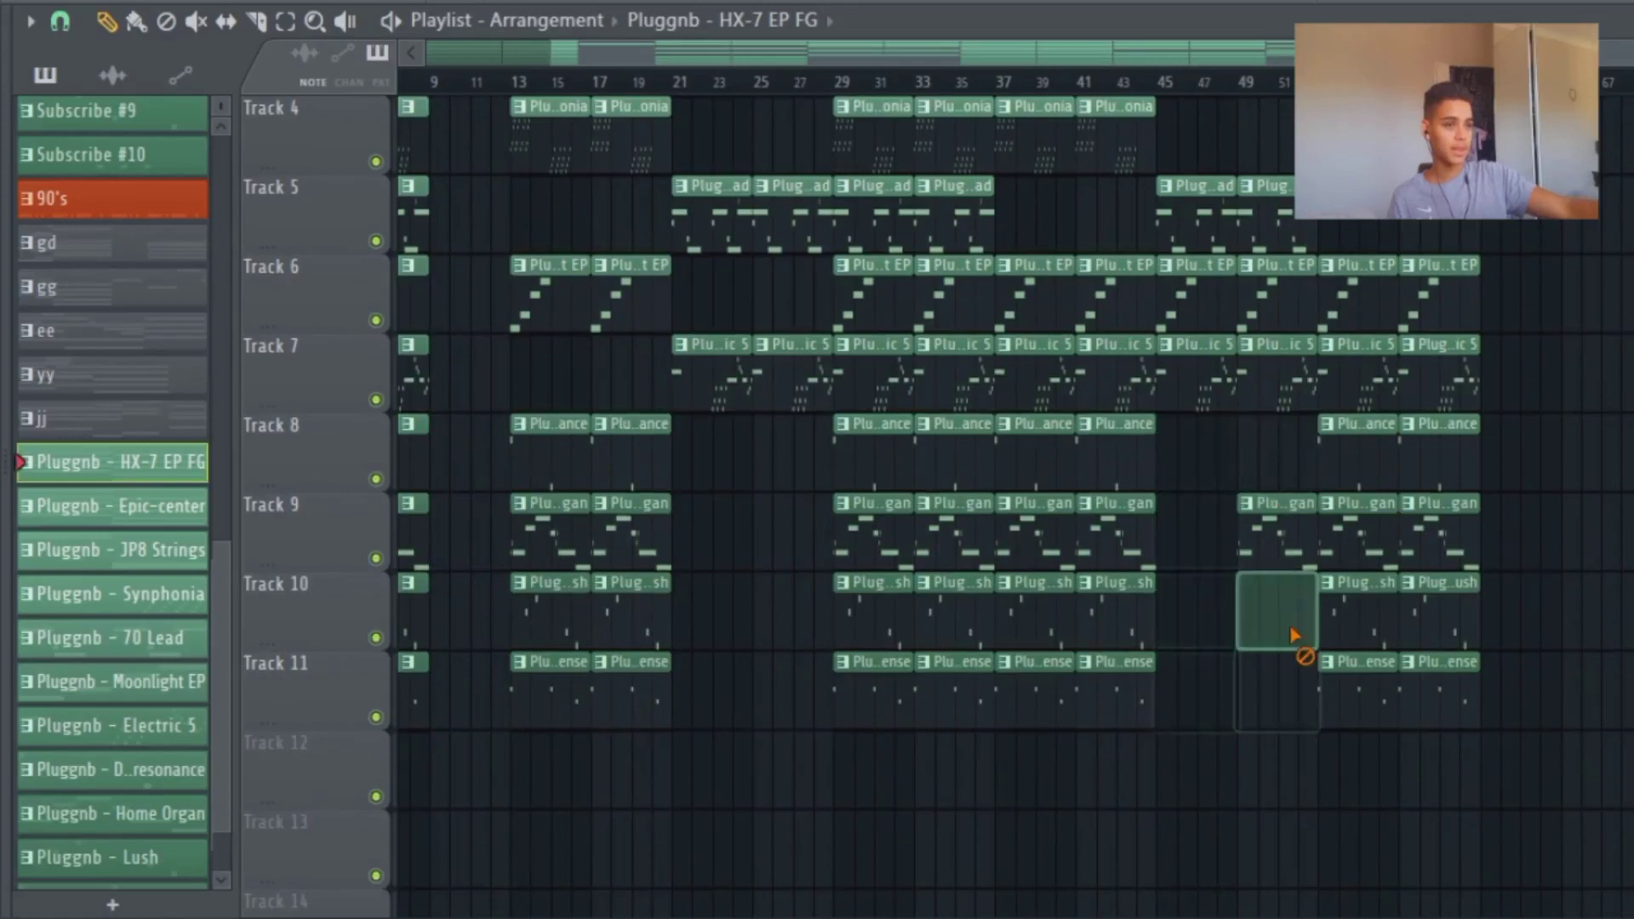
right_click(1277, 690)
right_click(1269, 523)
Step: Play the arrangement from bar 45 to hear the thinned-out section, then stop playback
scroll(1259, 522, "up", 2)
left_click(1164, 76)
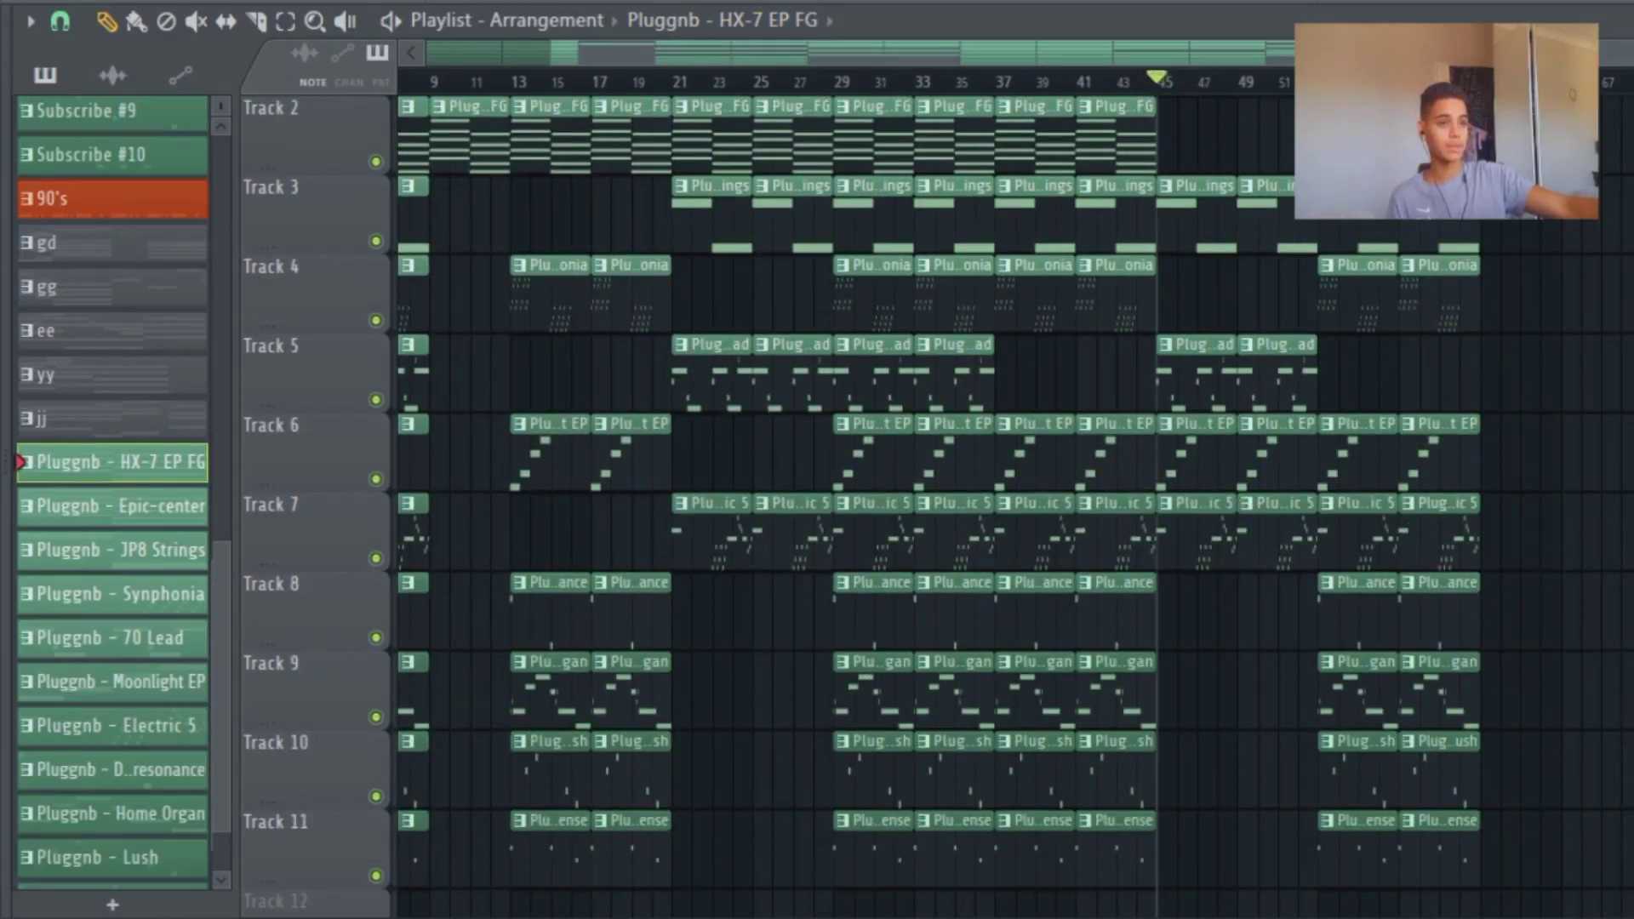
key("space")
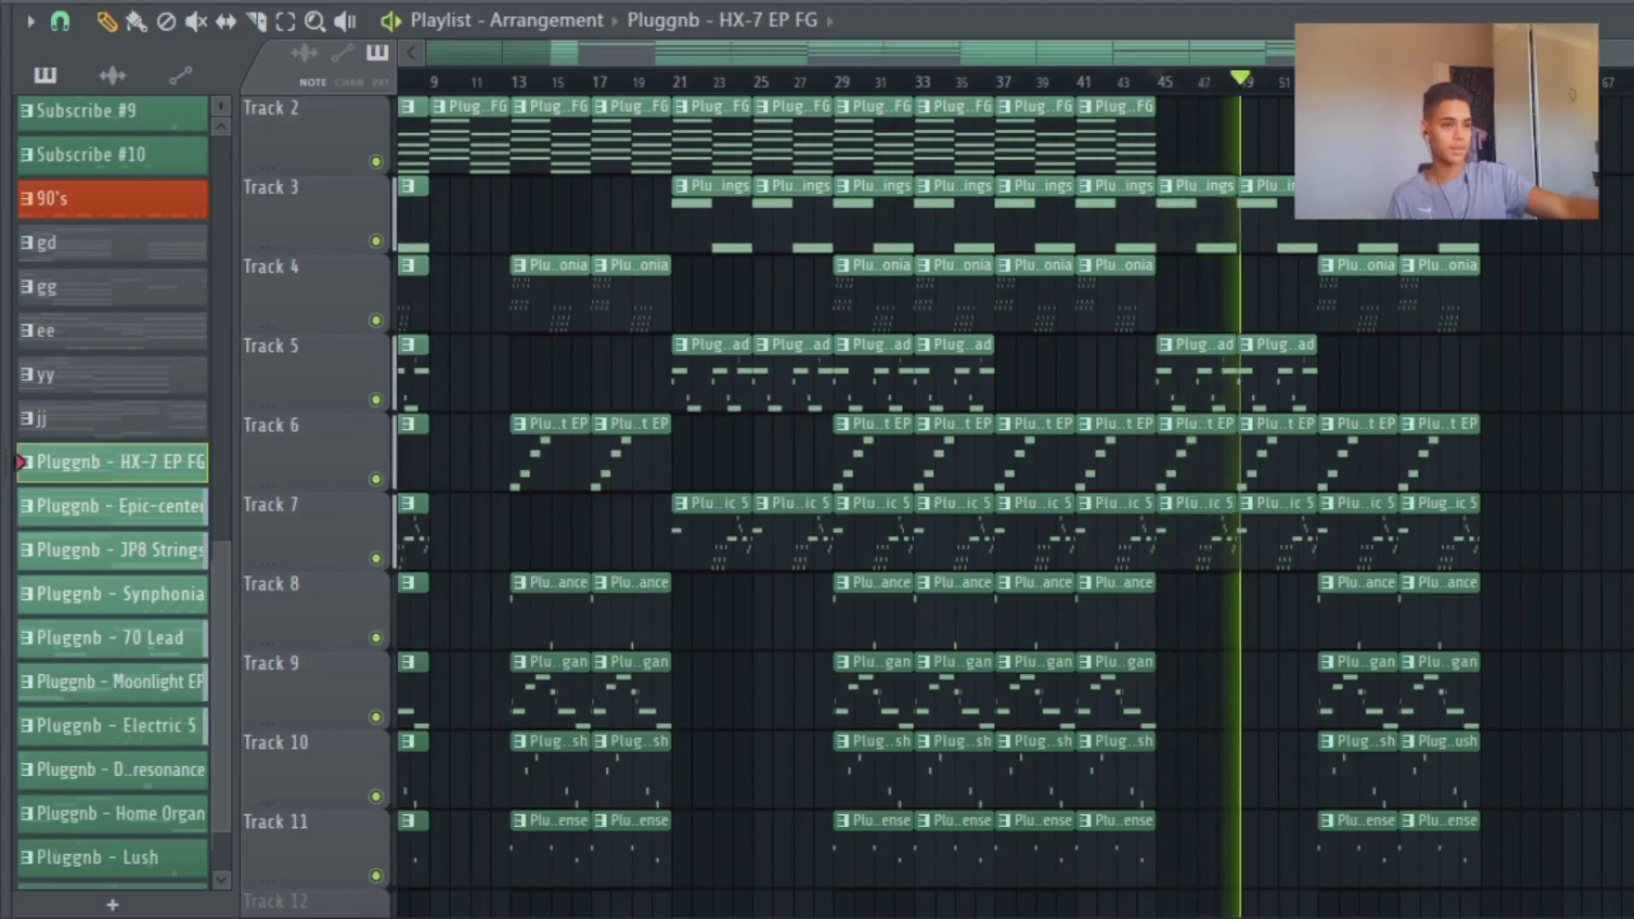
key("space")
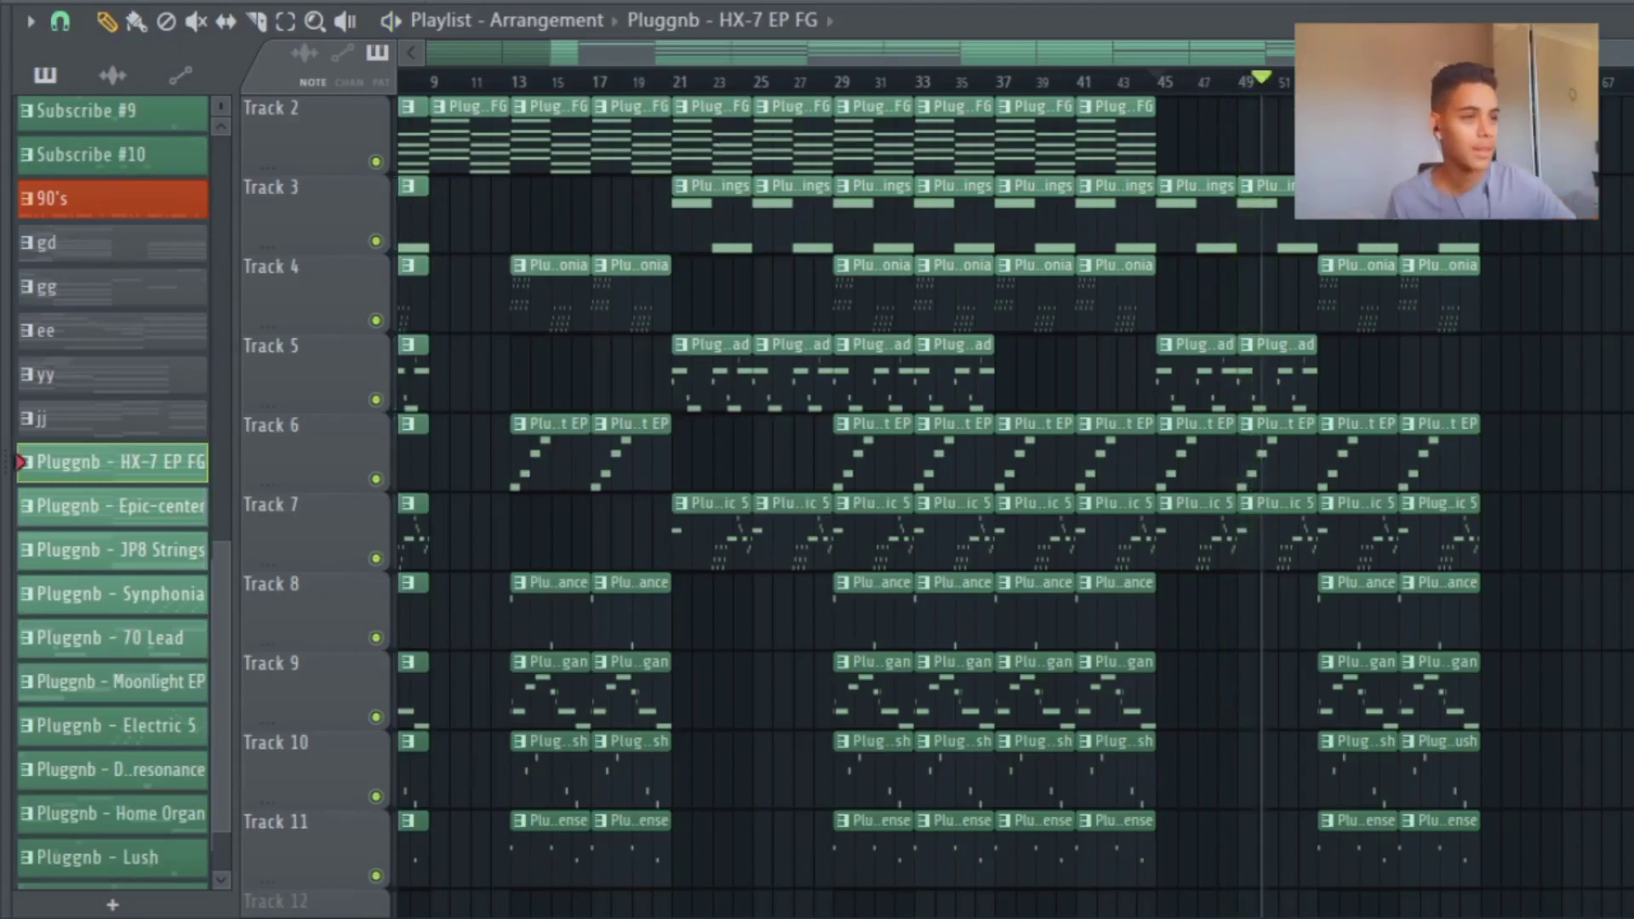
Step: Delete the JP8 Strings clips on Track 3 and the Electric 5 clips on Track 7 in bars 53–60
left_click(1299, 81)
left_click_drag(1452, 210, 1350, 281)
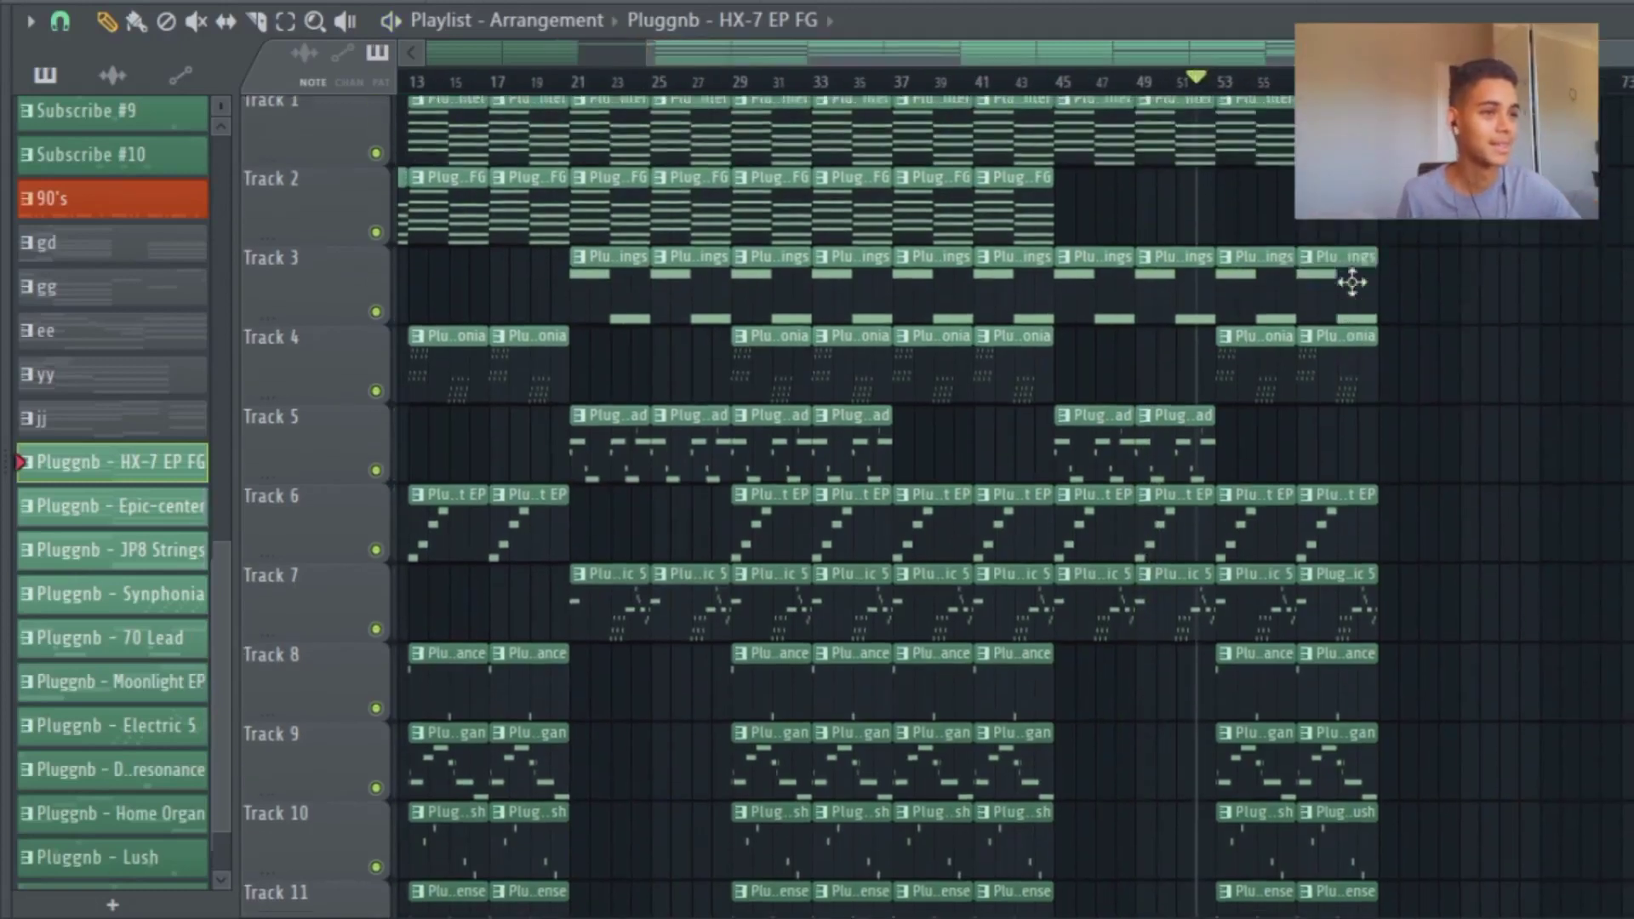
right_click(1247, 305)
right_click(1328, 307)
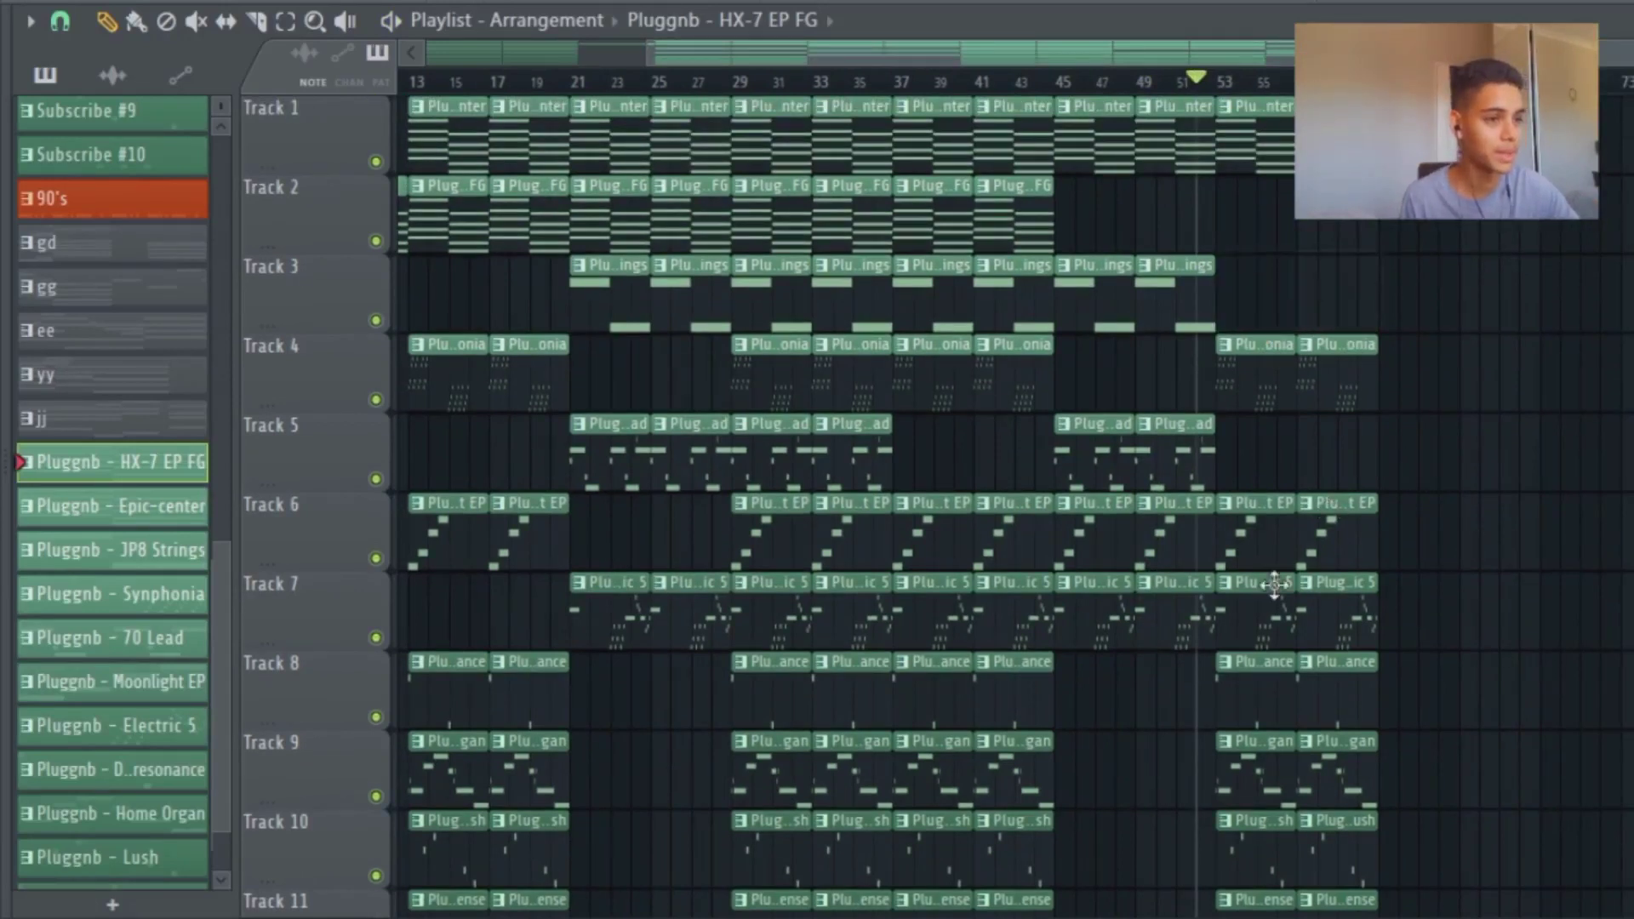
right_click(1262, 600)
right_click(1337, 600)
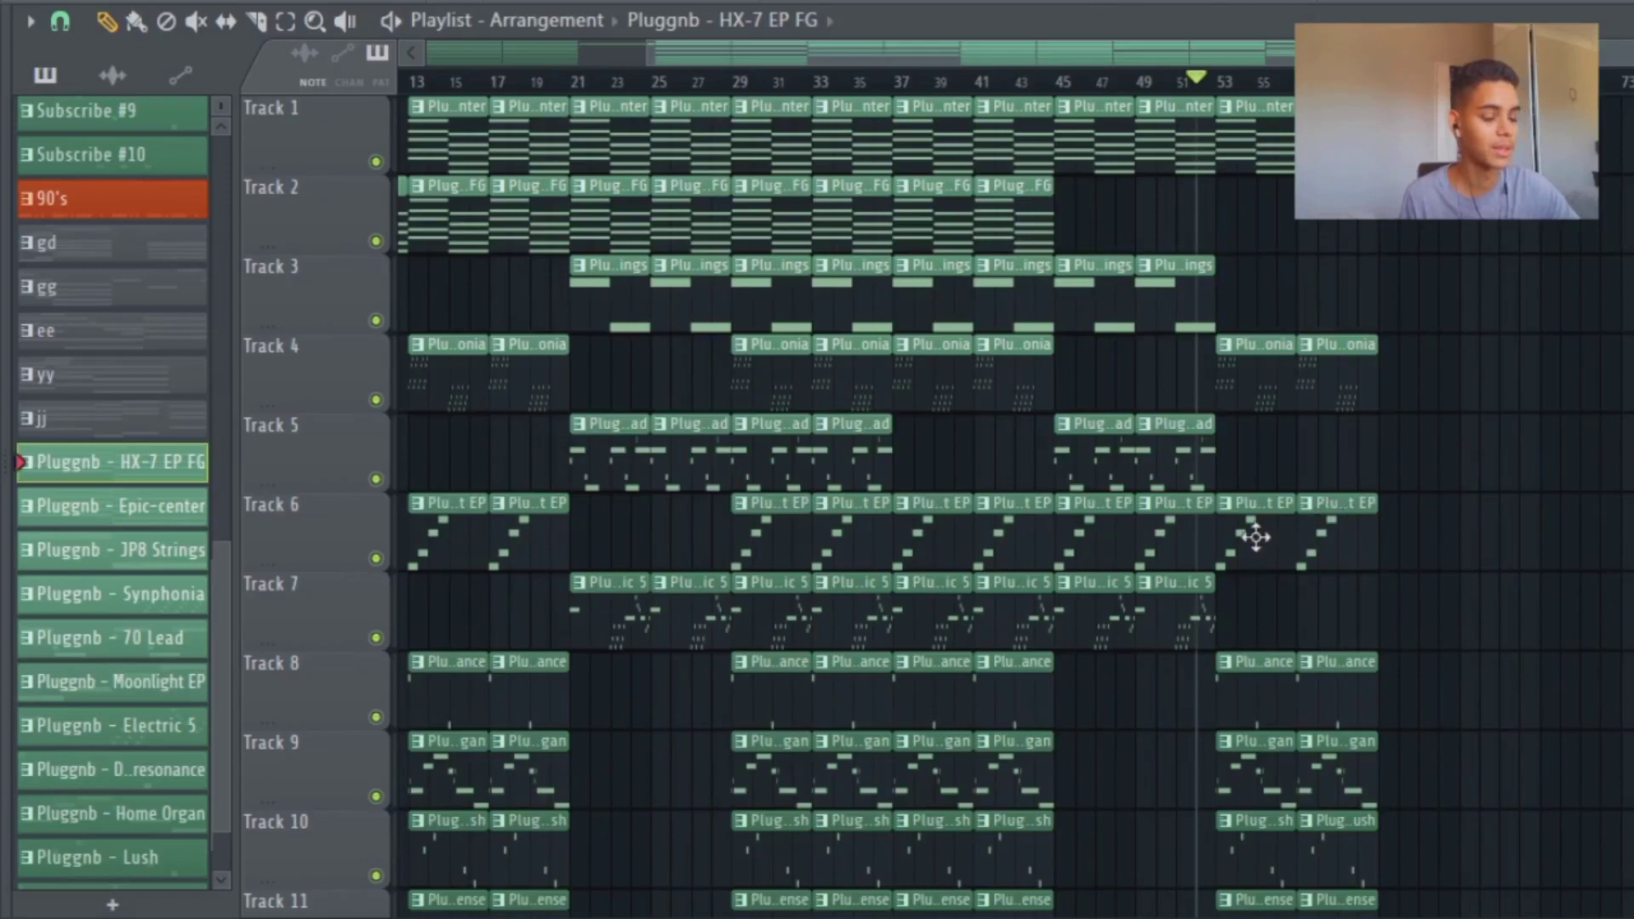
Step: Play the arrangement from bar 53 to hear its final section, then stop playback
left_click(1226, 81)
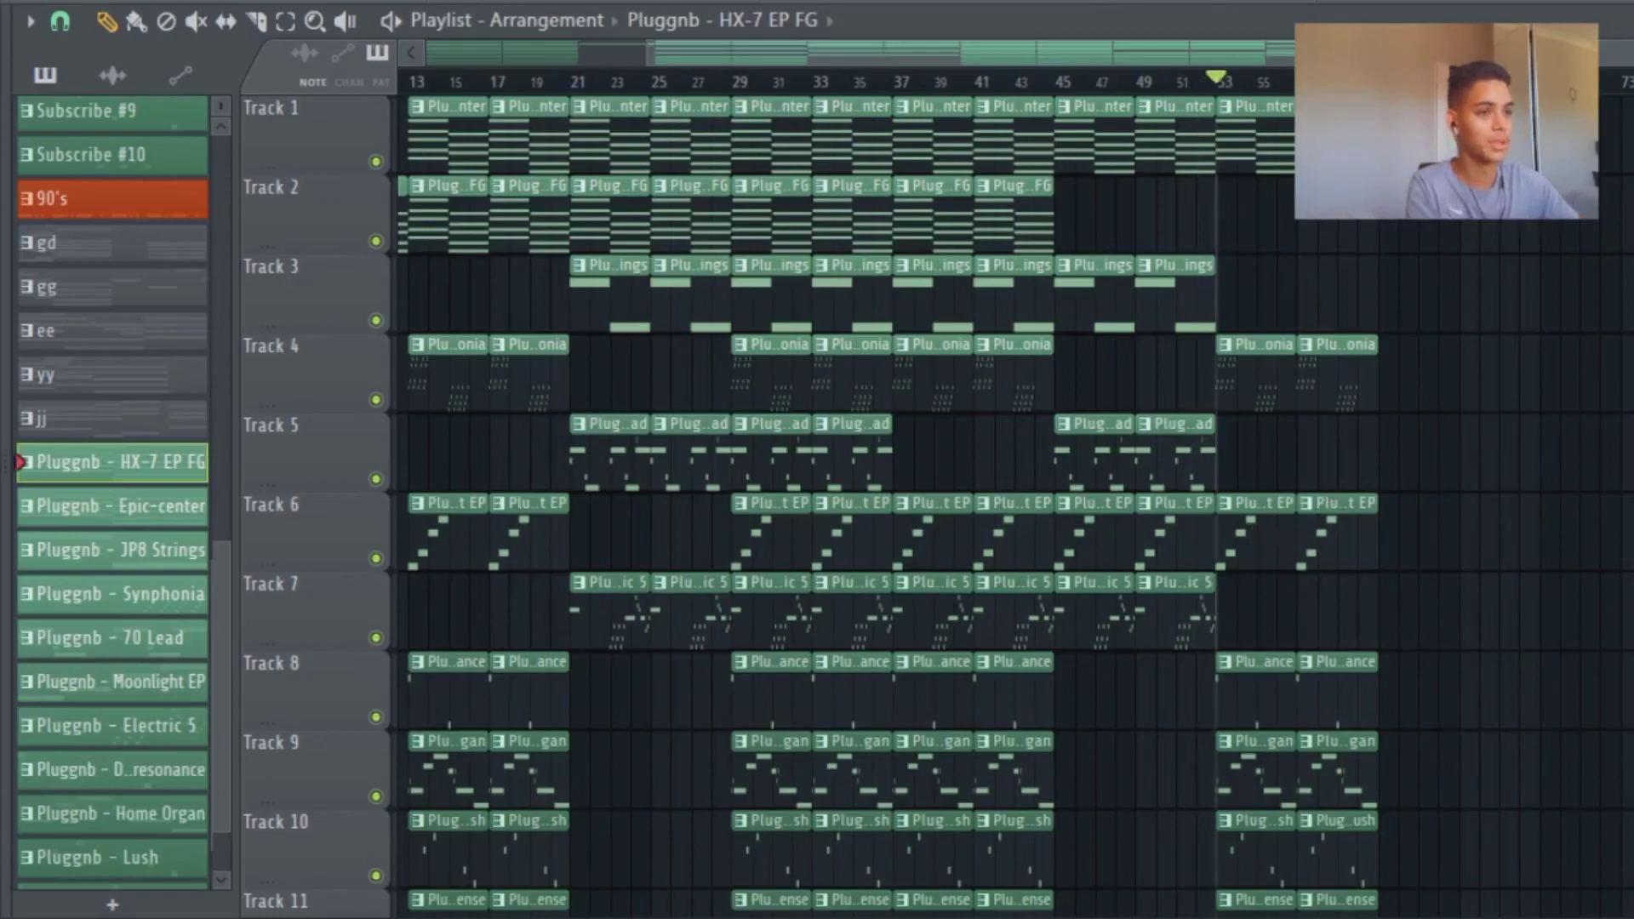
left_click(1341, 136)
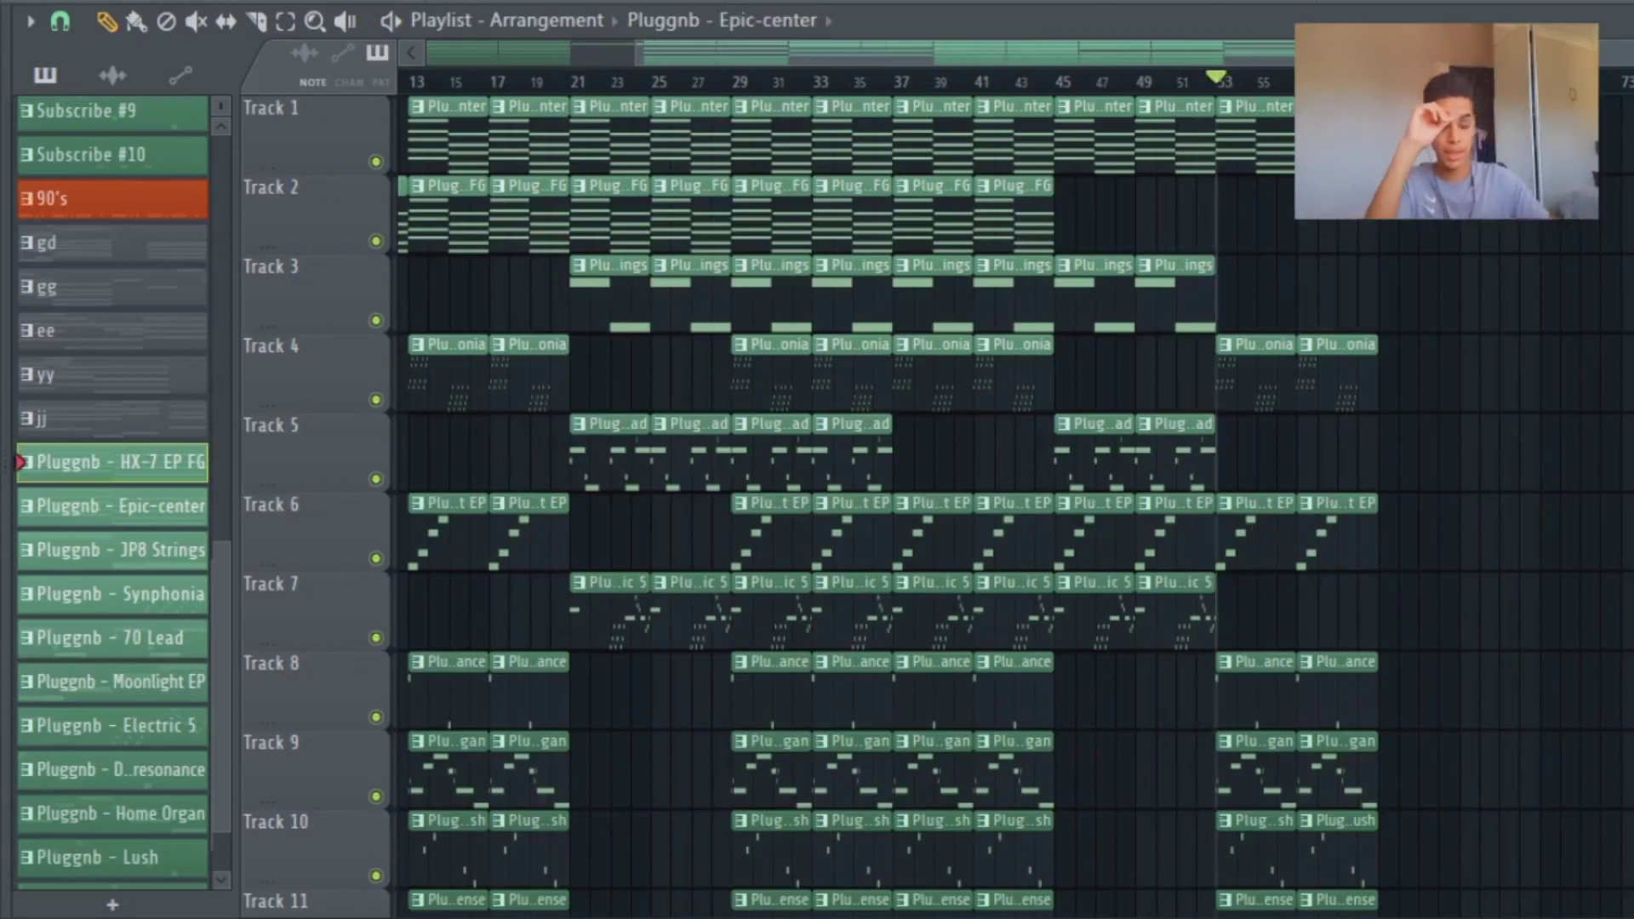
key("space")
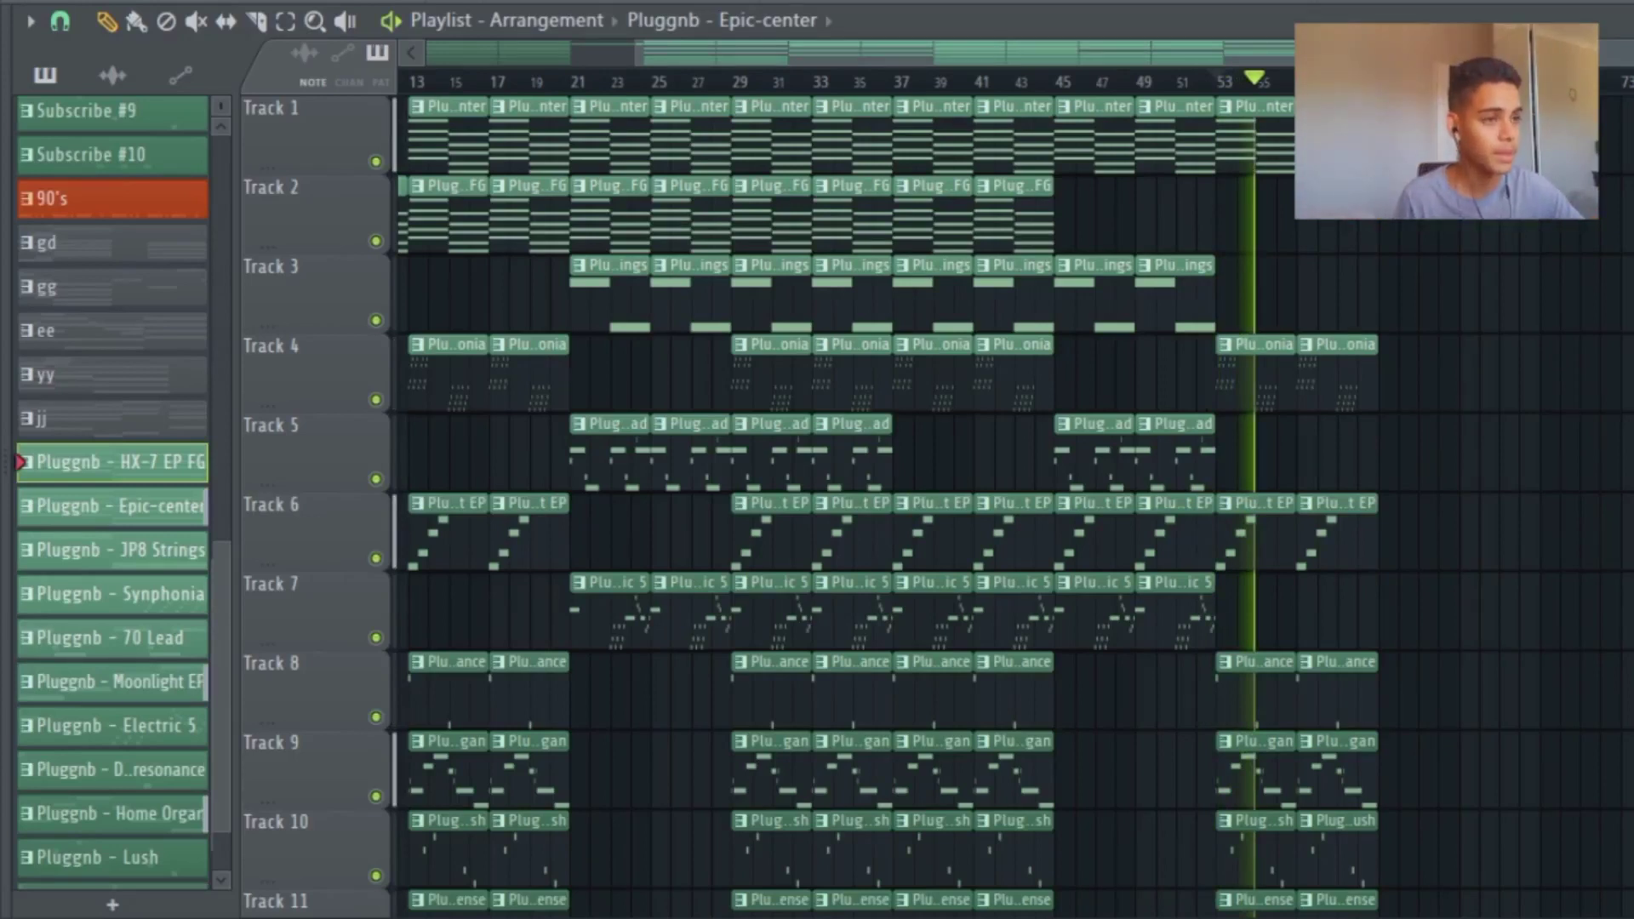
key("space")
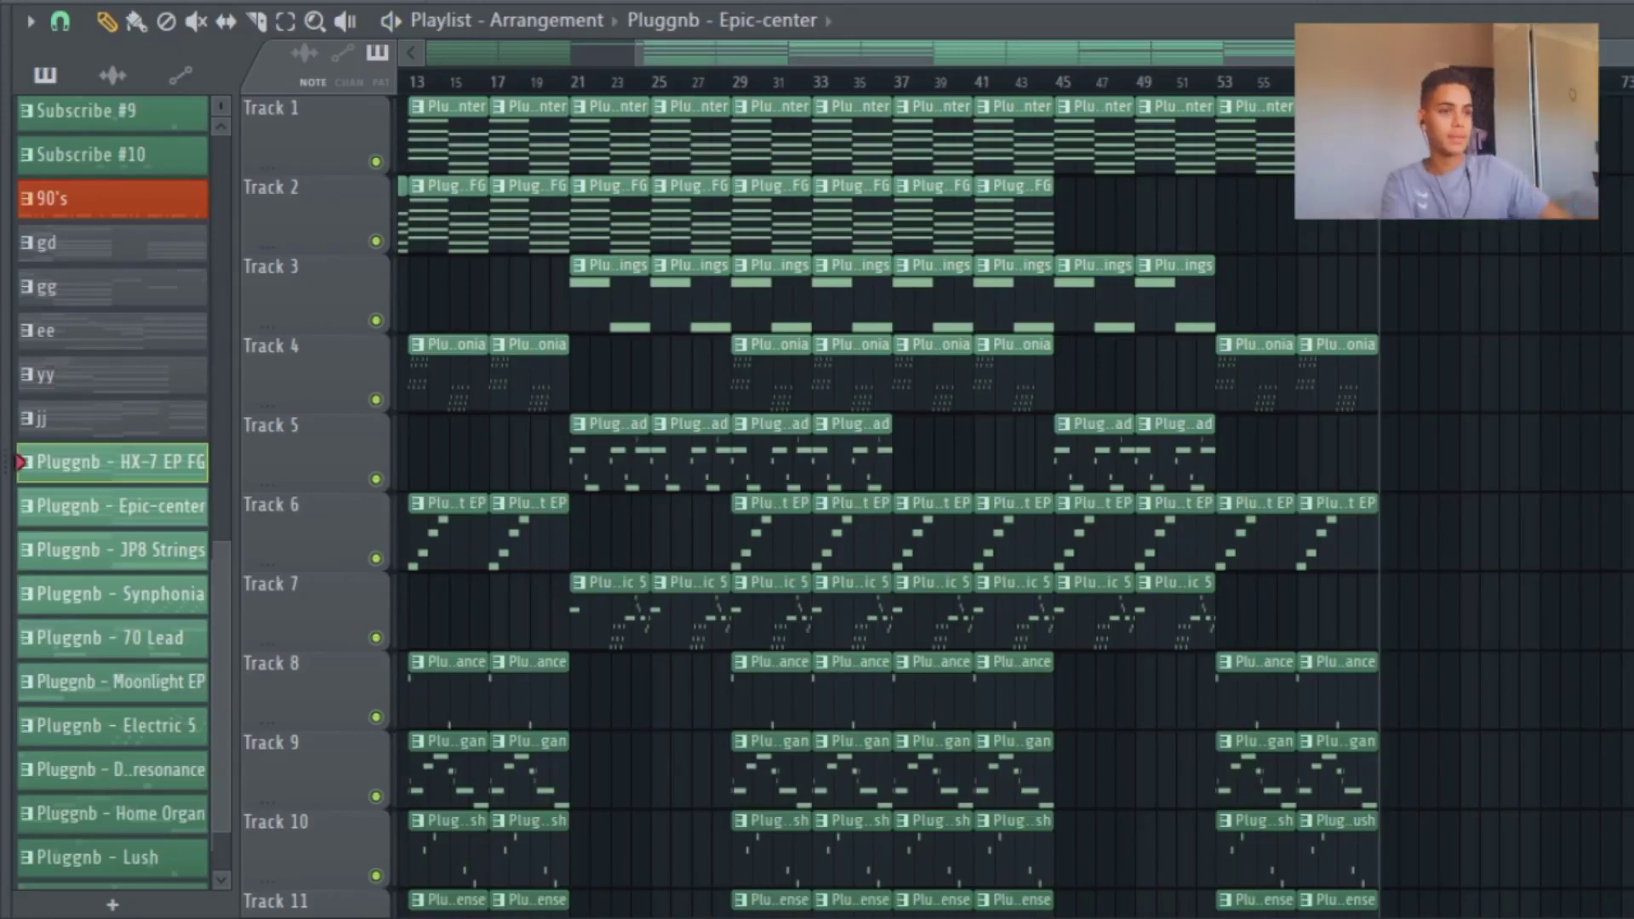
scroll(1120, 496, "left", 3)
scroll(1120, 495, "down", 4)
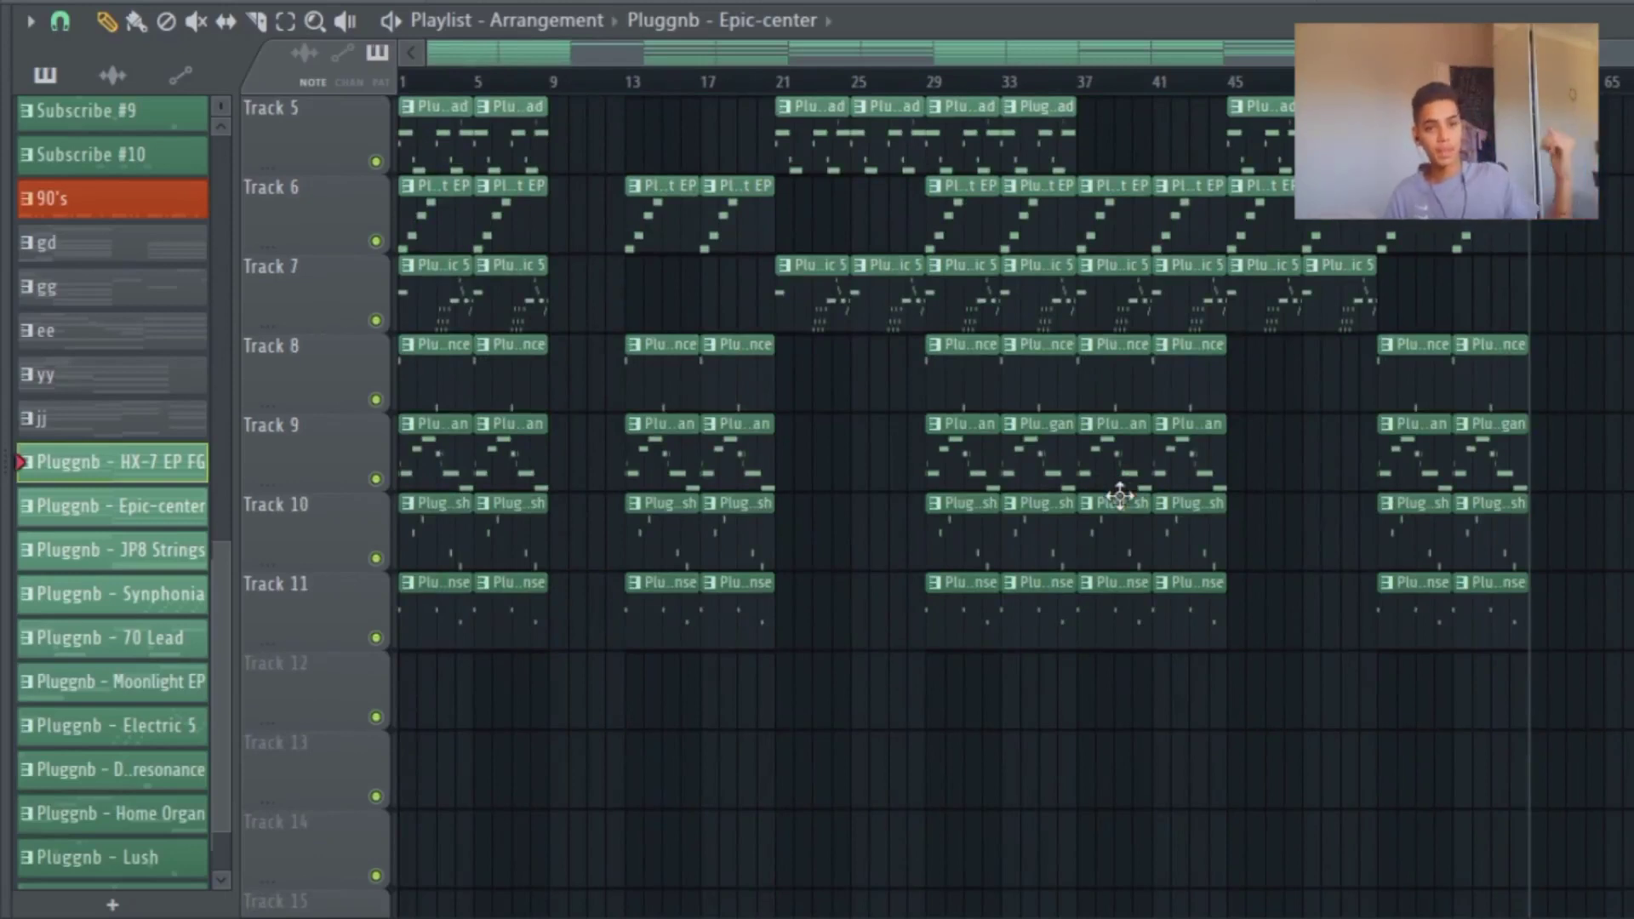
scroll(1120, 496, "up", 4)
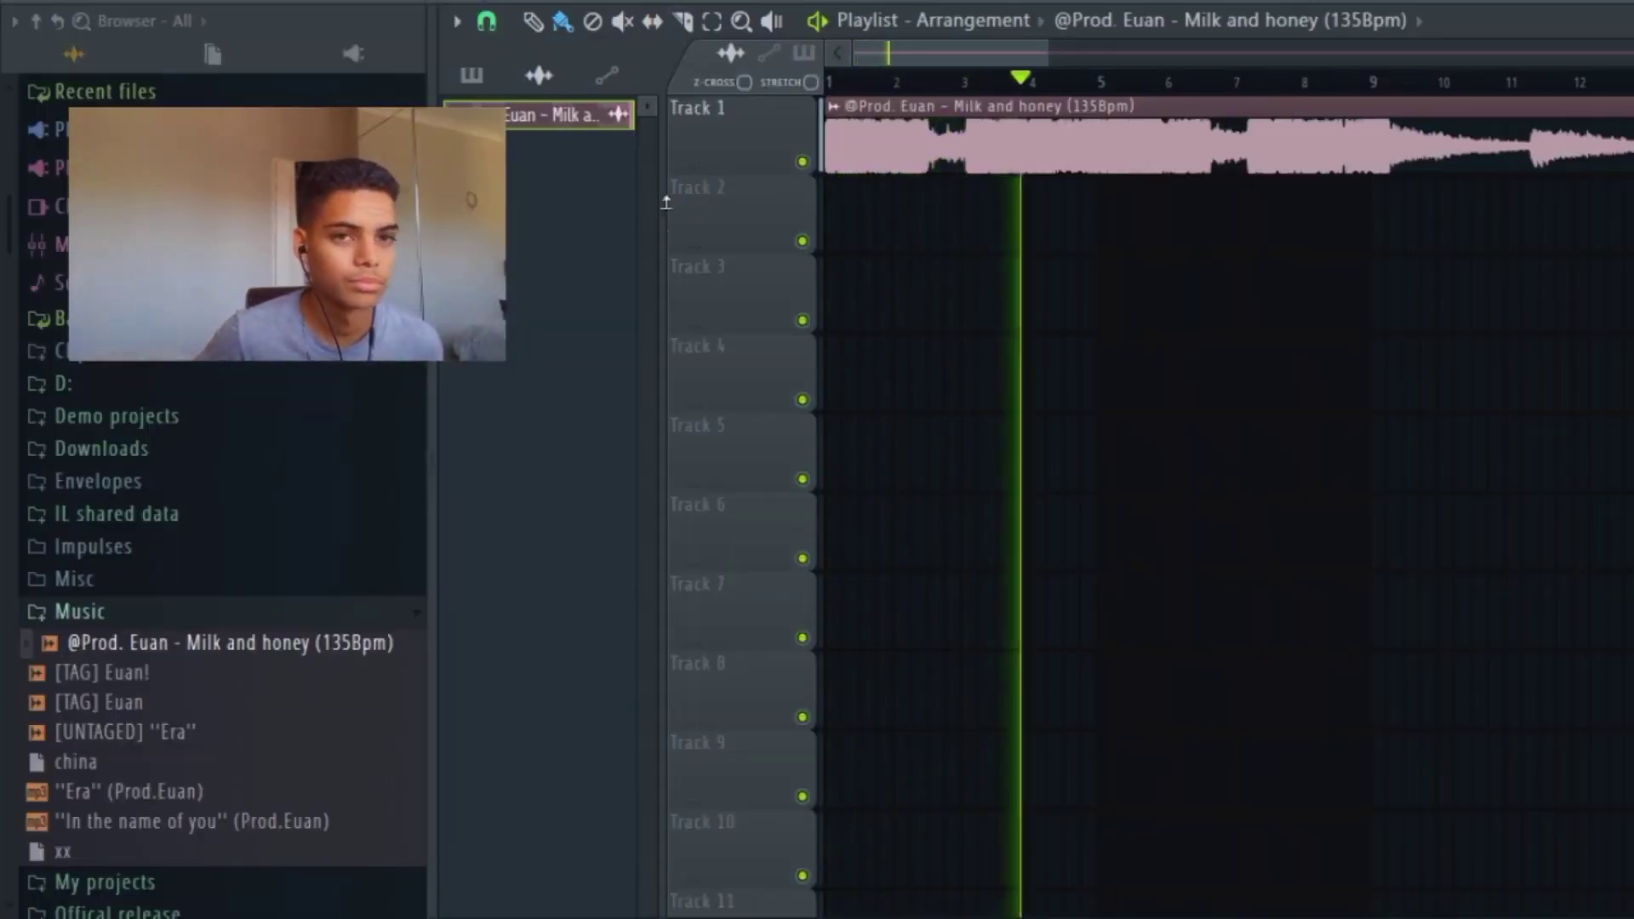
scroll(877, 286, "down", 2)
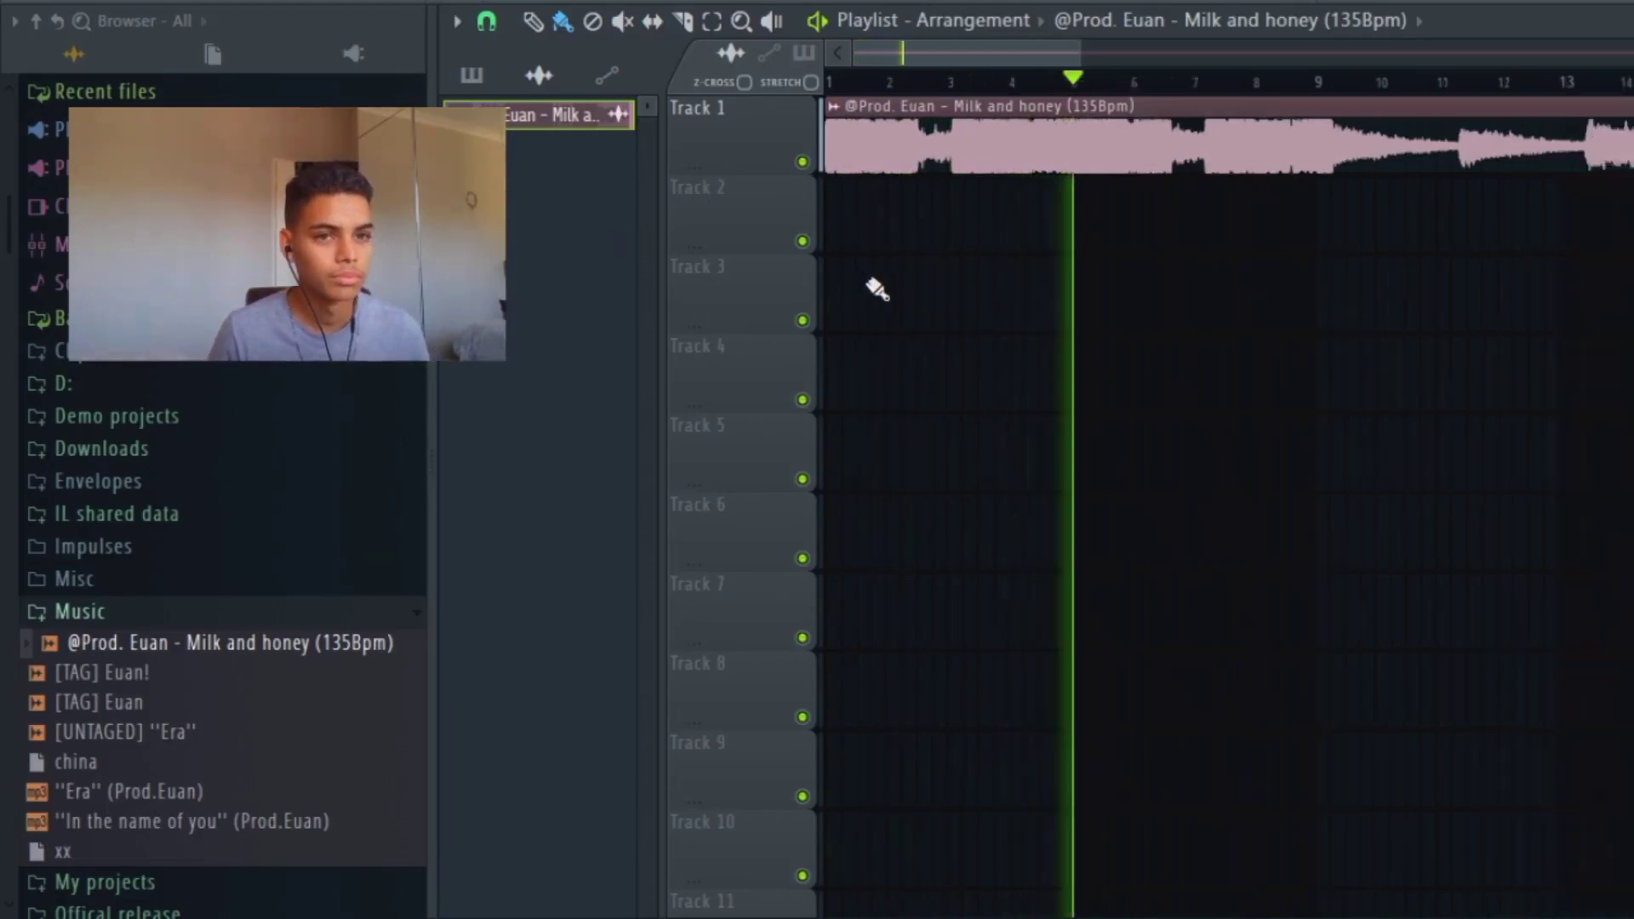